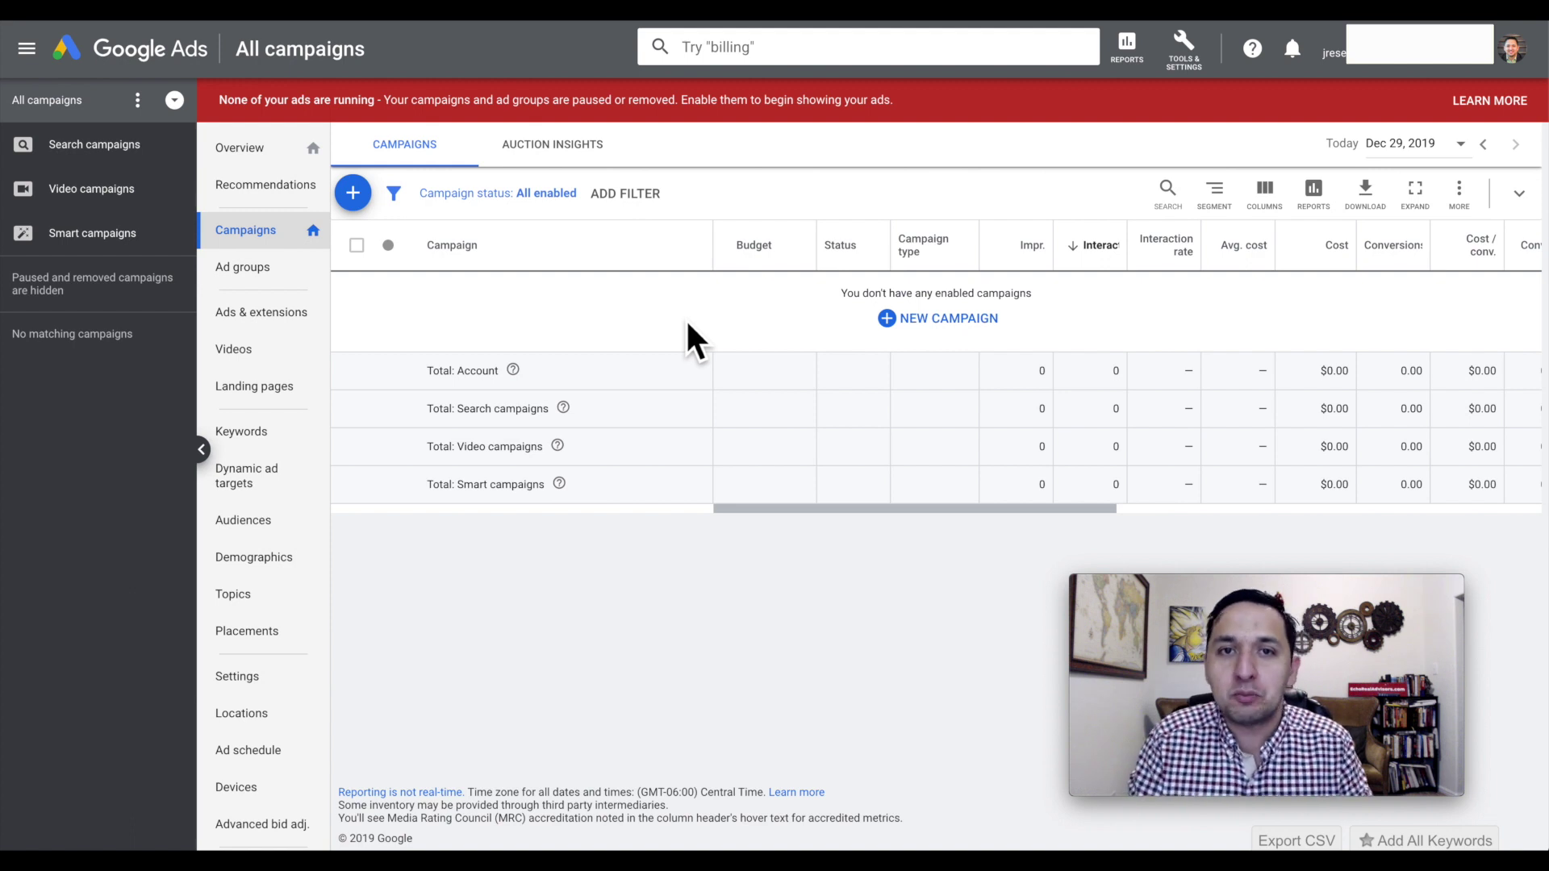
# Start creating a new campaign from the empty campaigns list.
pyautogui.click(906, 319)
pyautogui.click(951, 379)
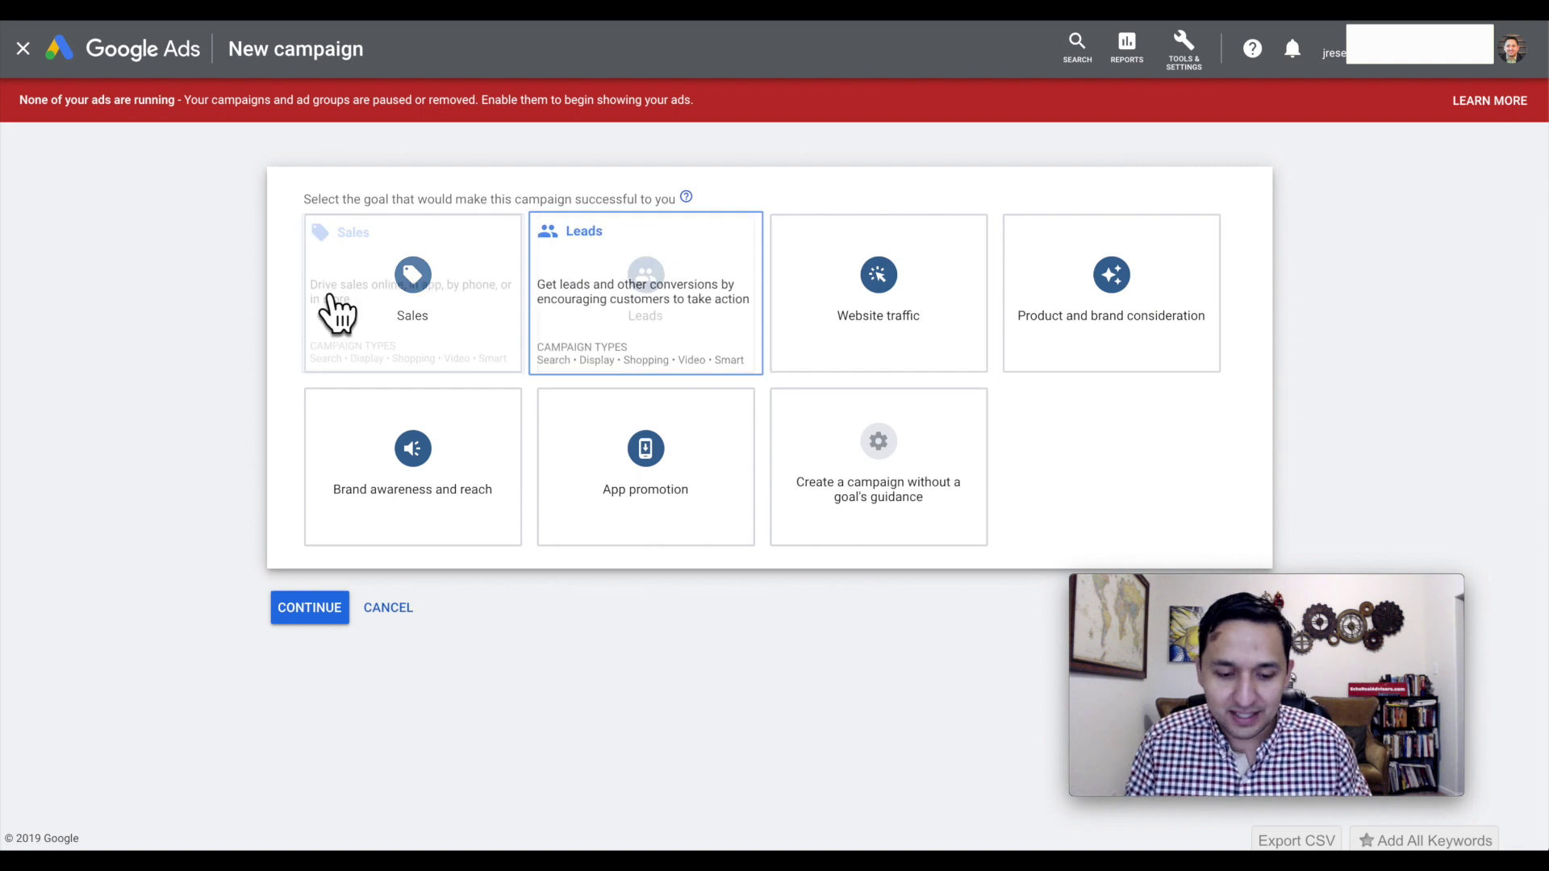
pyautogui.click(1053, 273)
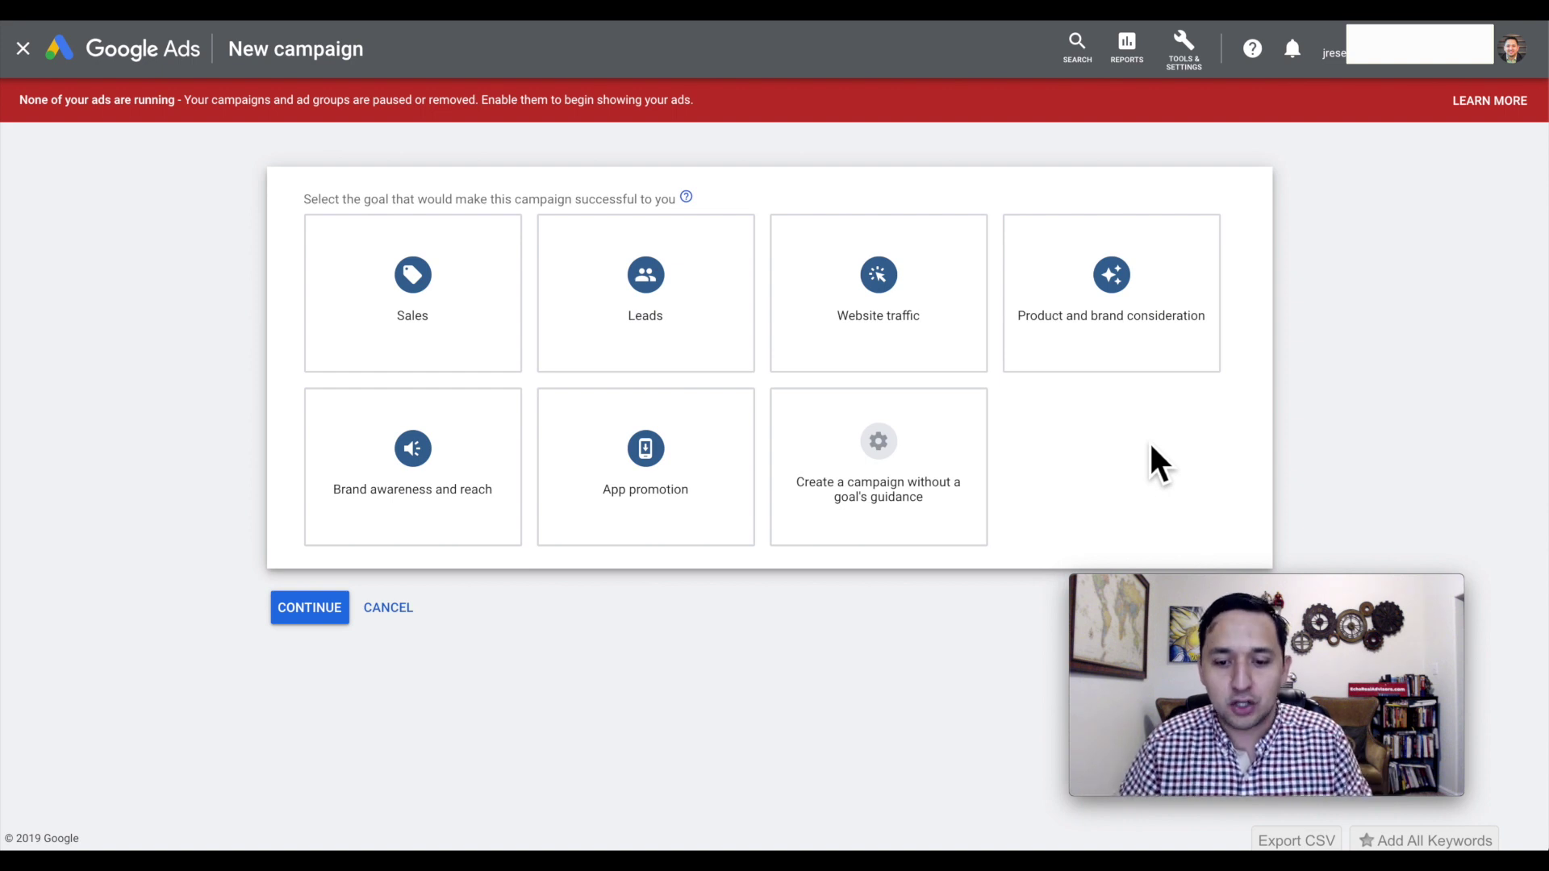
# Look through the account's tools and settings for the Conversions measurement option.
pyautogui.click(1186, 57)
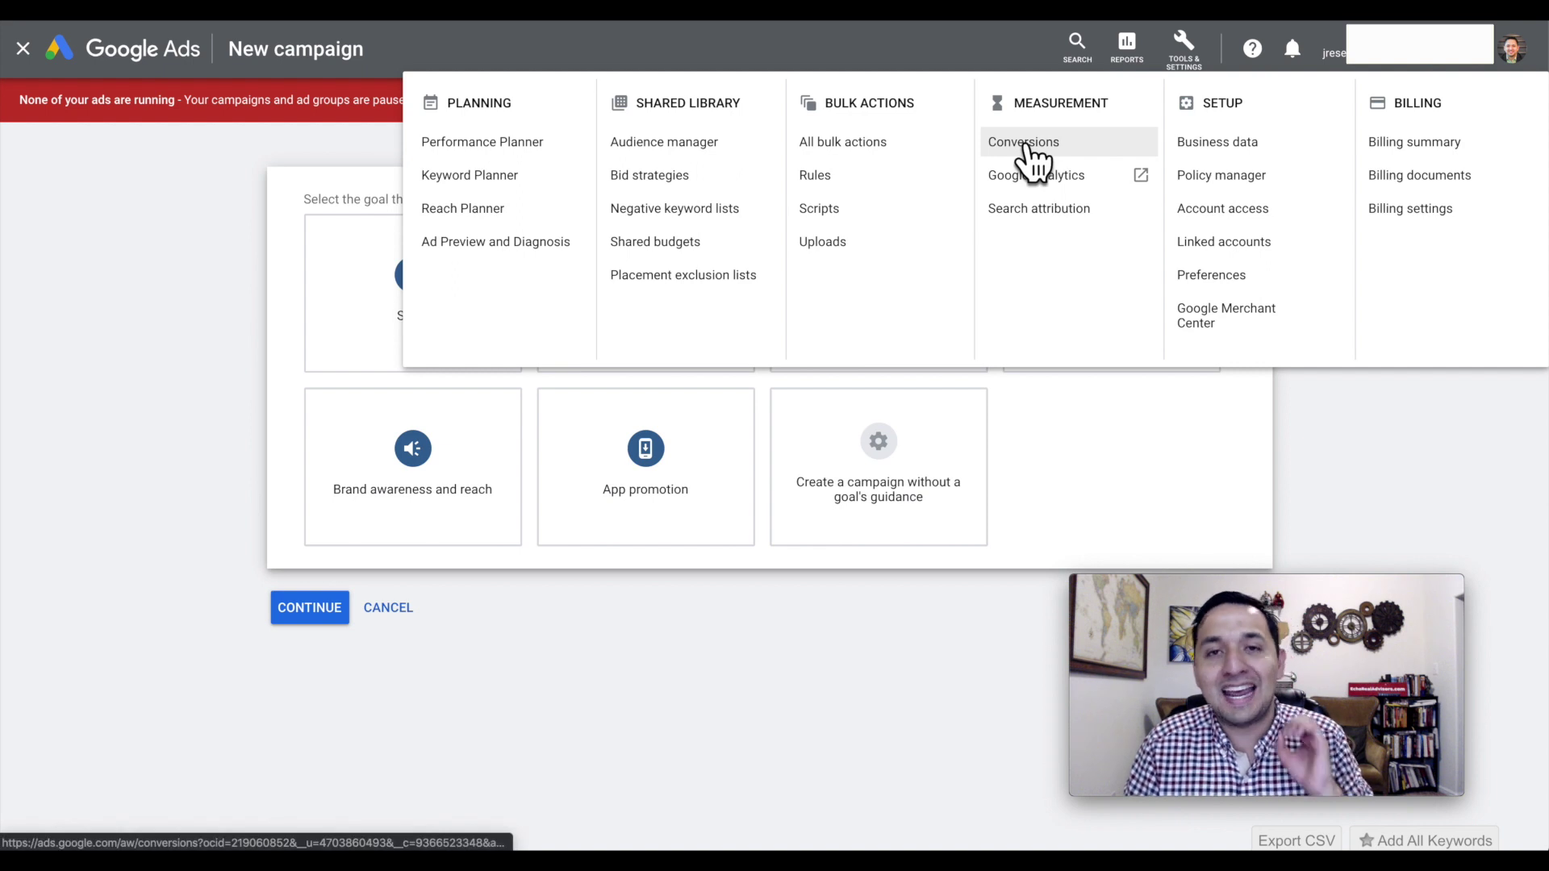
pyautogui.click(1121, 435)
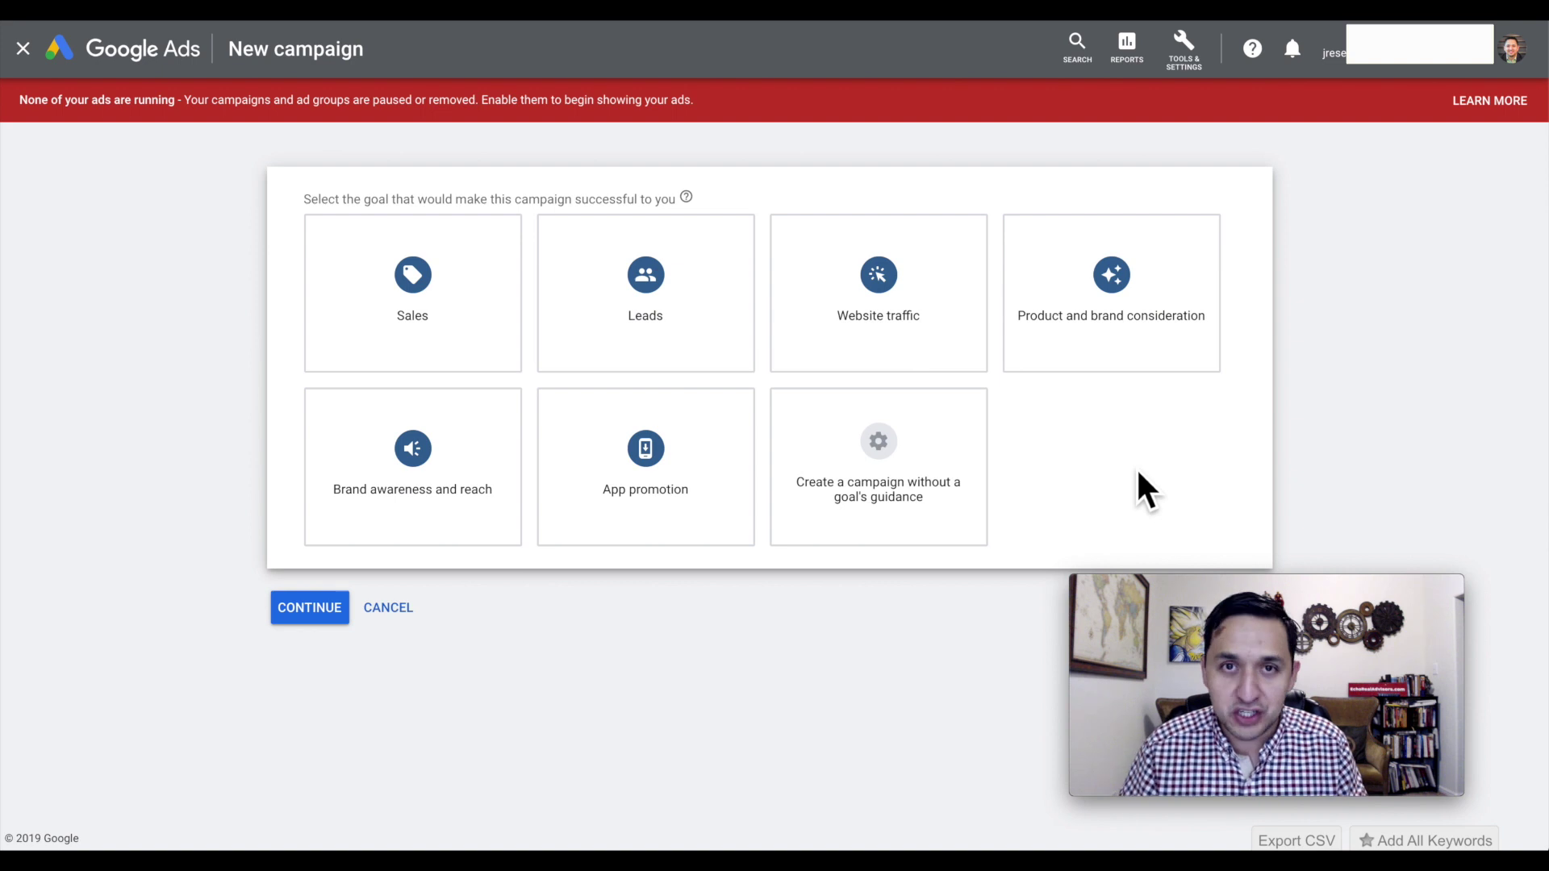
pyautogui.press('/')
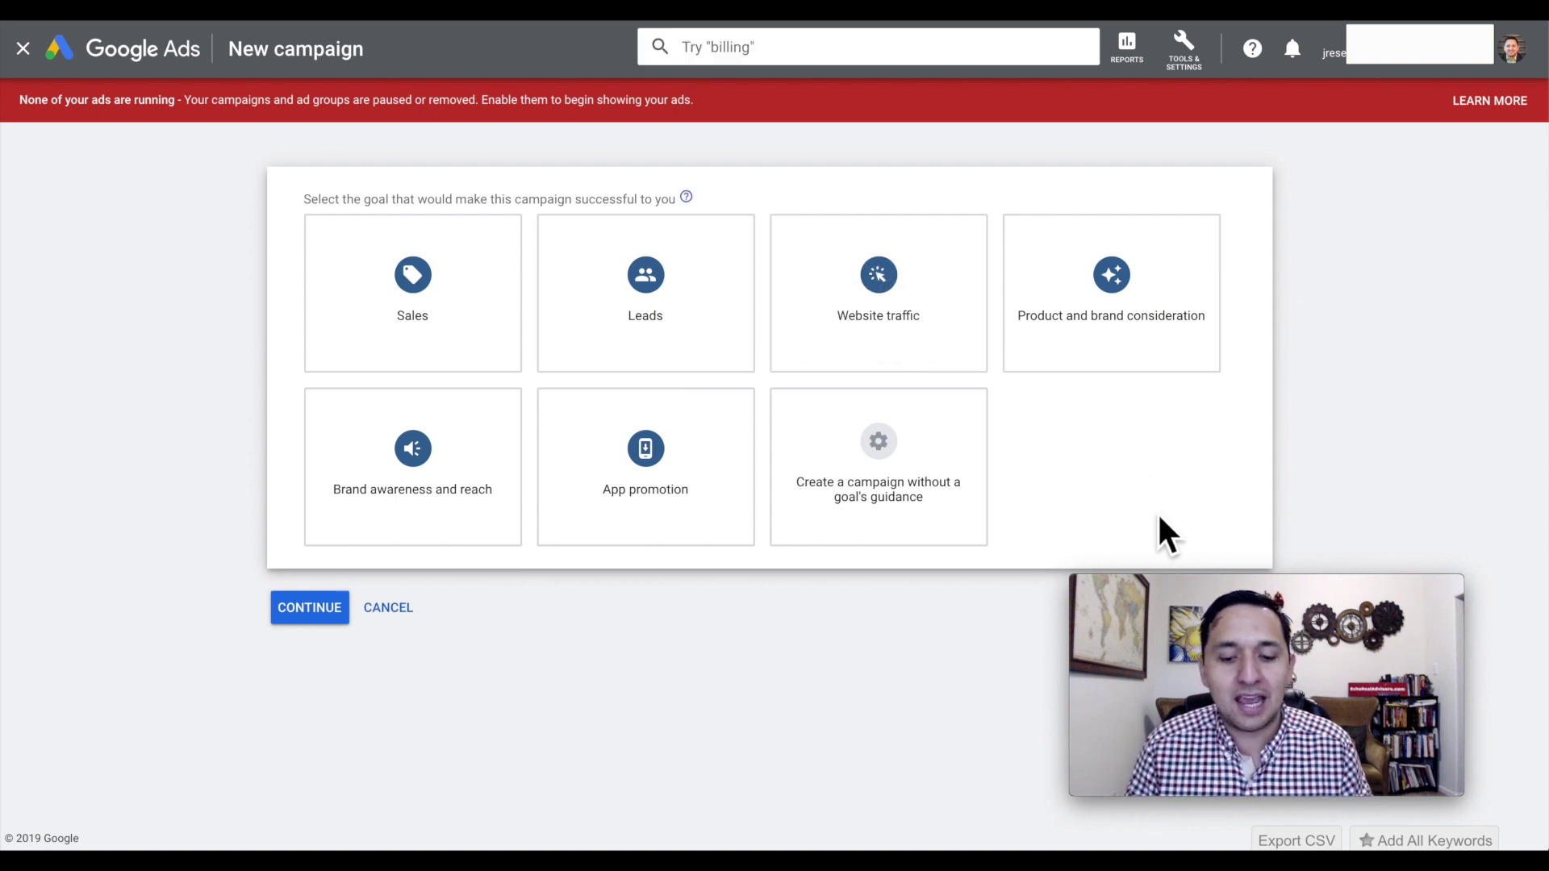
# Choose the Website traffic goal and review the campaign types it offers, including Search.
pyautogui.click(875, 288)
pyautogui.click(876, 289)
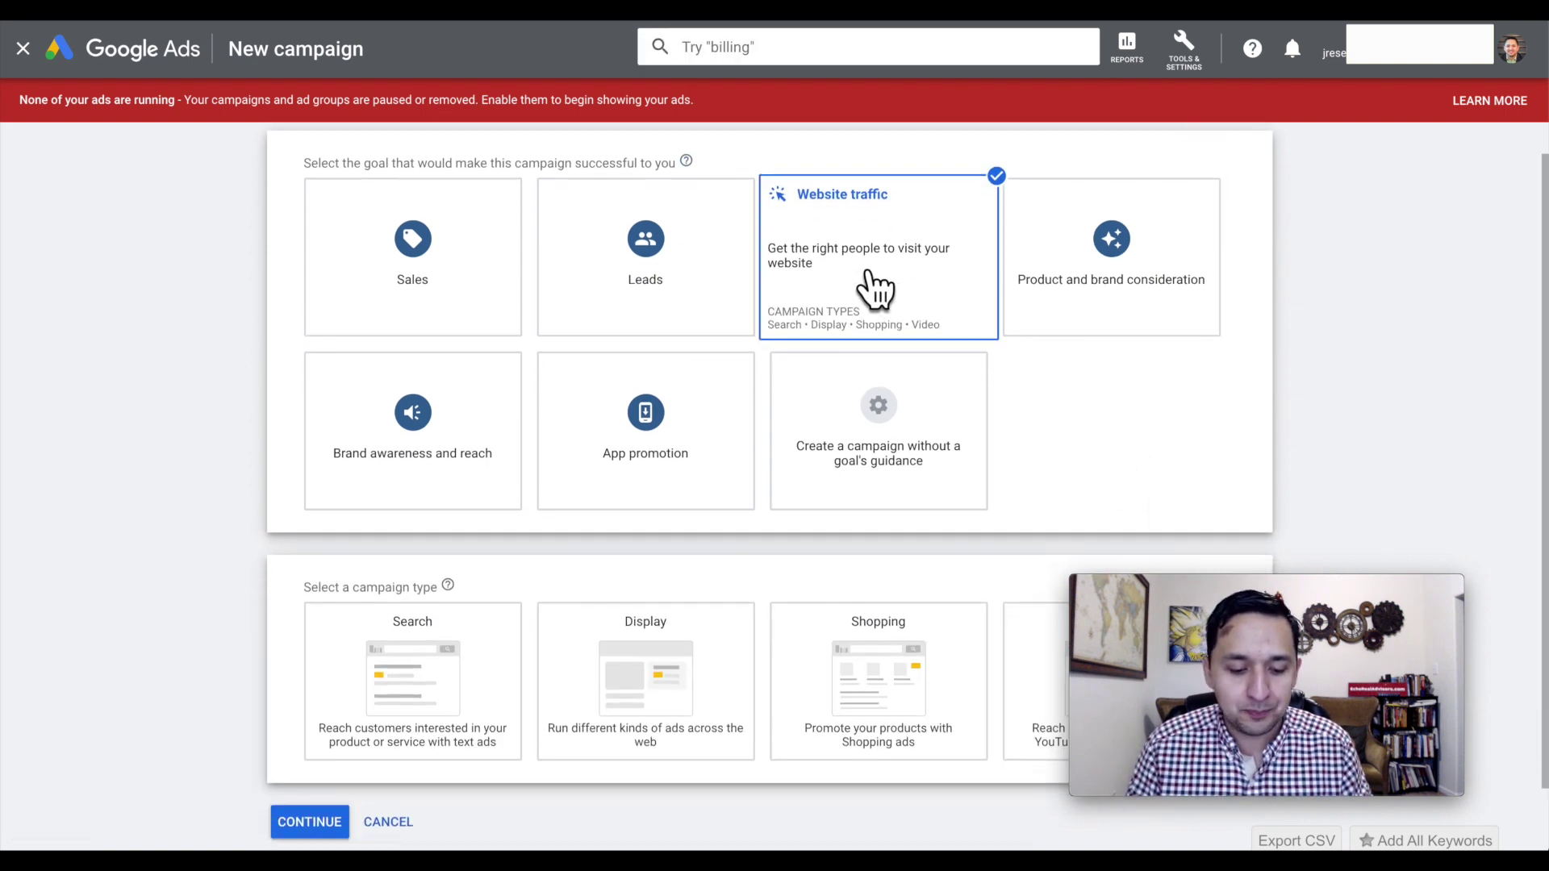
pyautogui.scroll(-1, 726, 364)
pyautogui.click(392, 564)
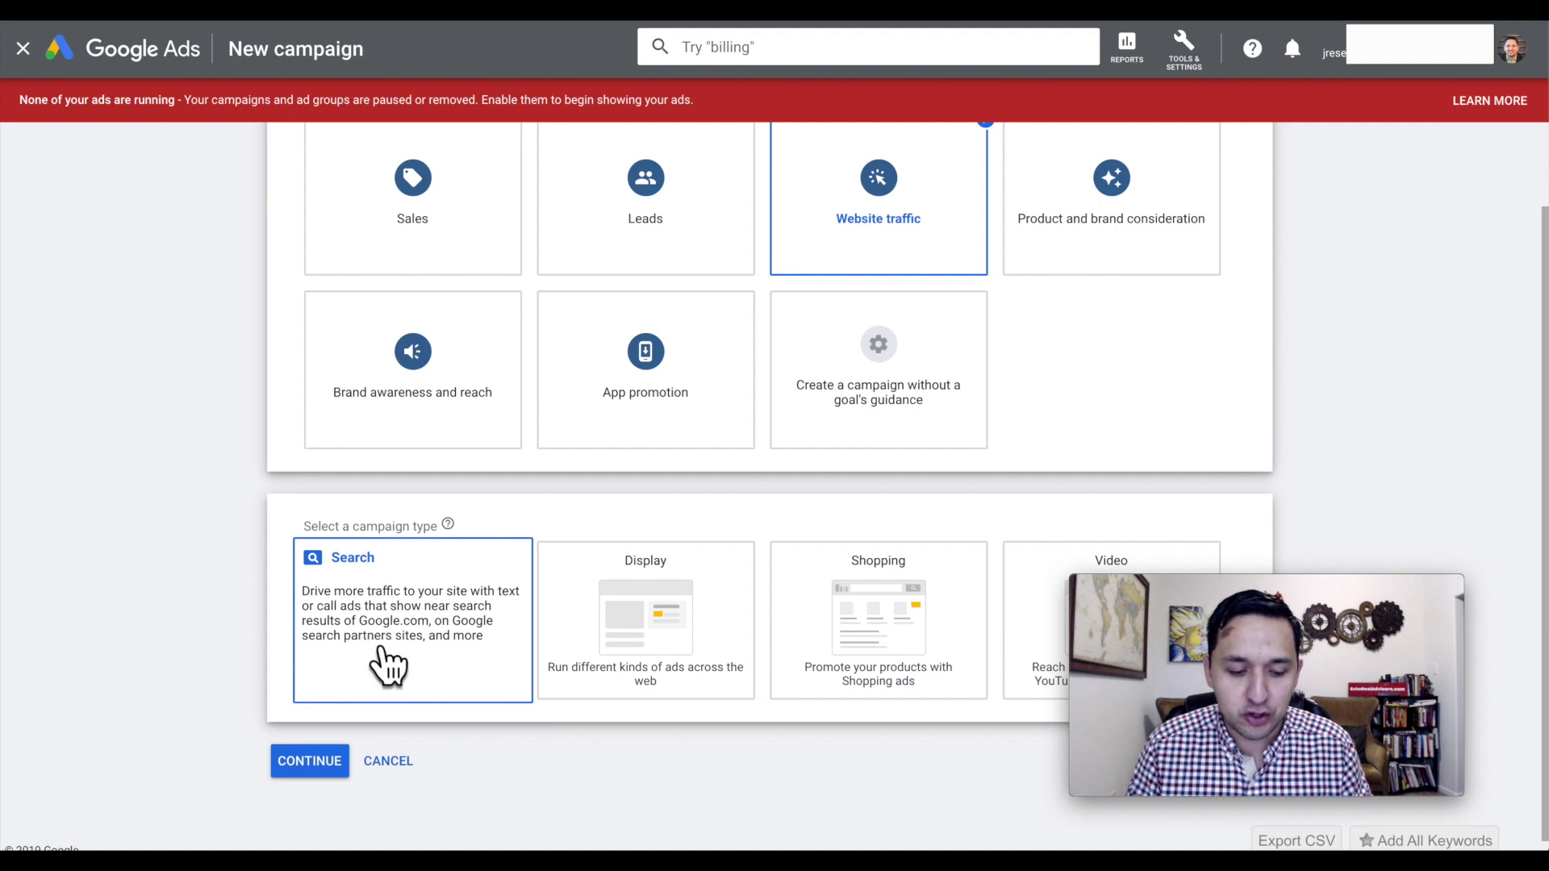
pyautogui.scroll(1, 1274, 360)
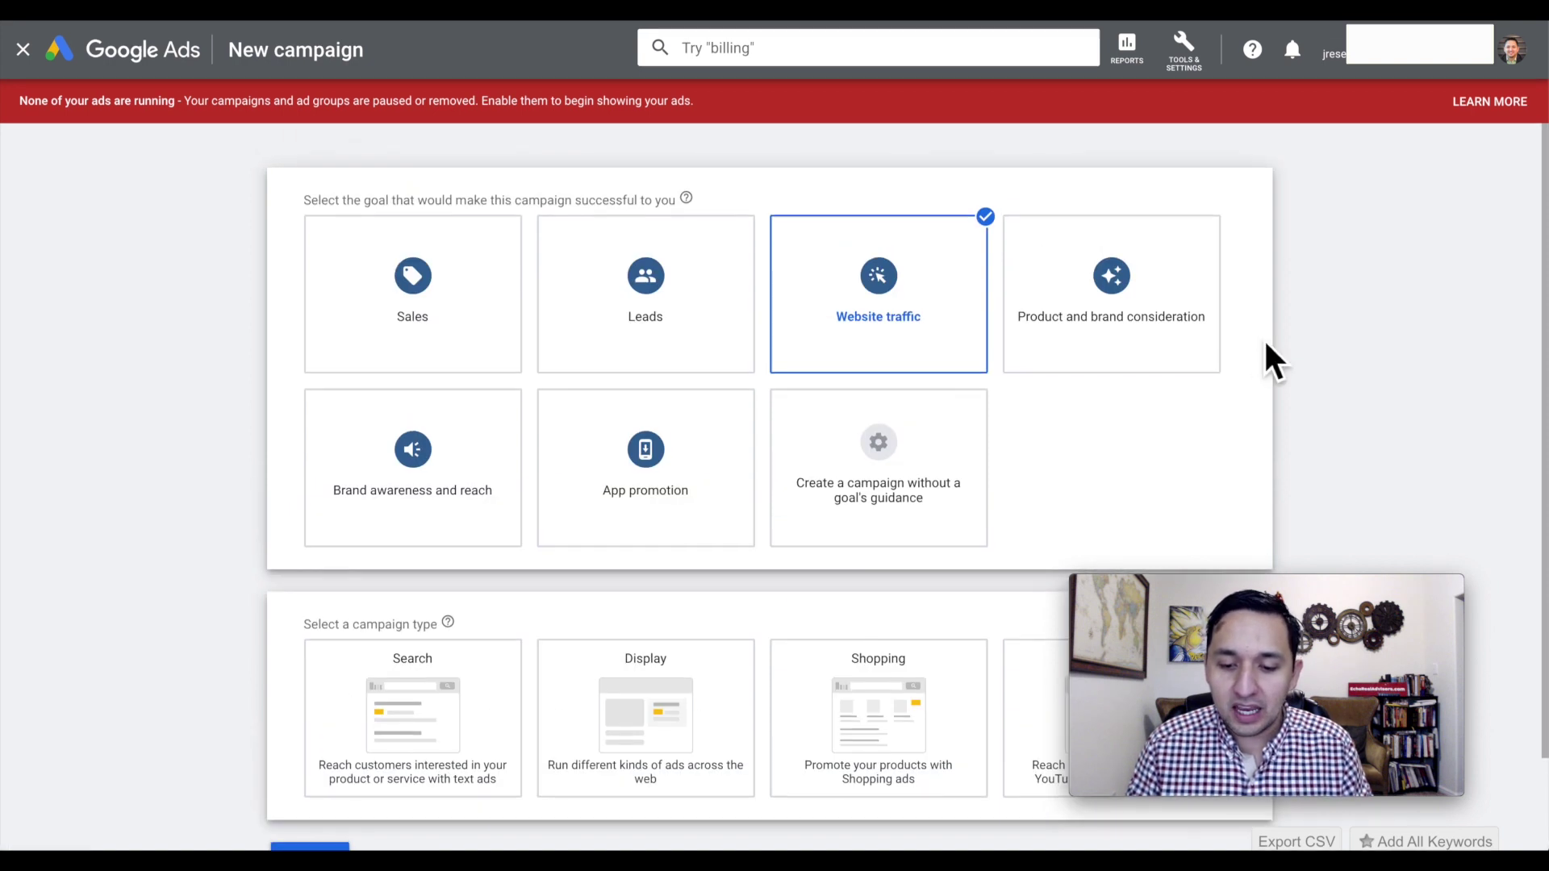
# Compare the campaign types offered for Product and brand consideration, Brand awareness and reach, and a campaign without a goal's guidance.
pyautogui.click(1102, 314)
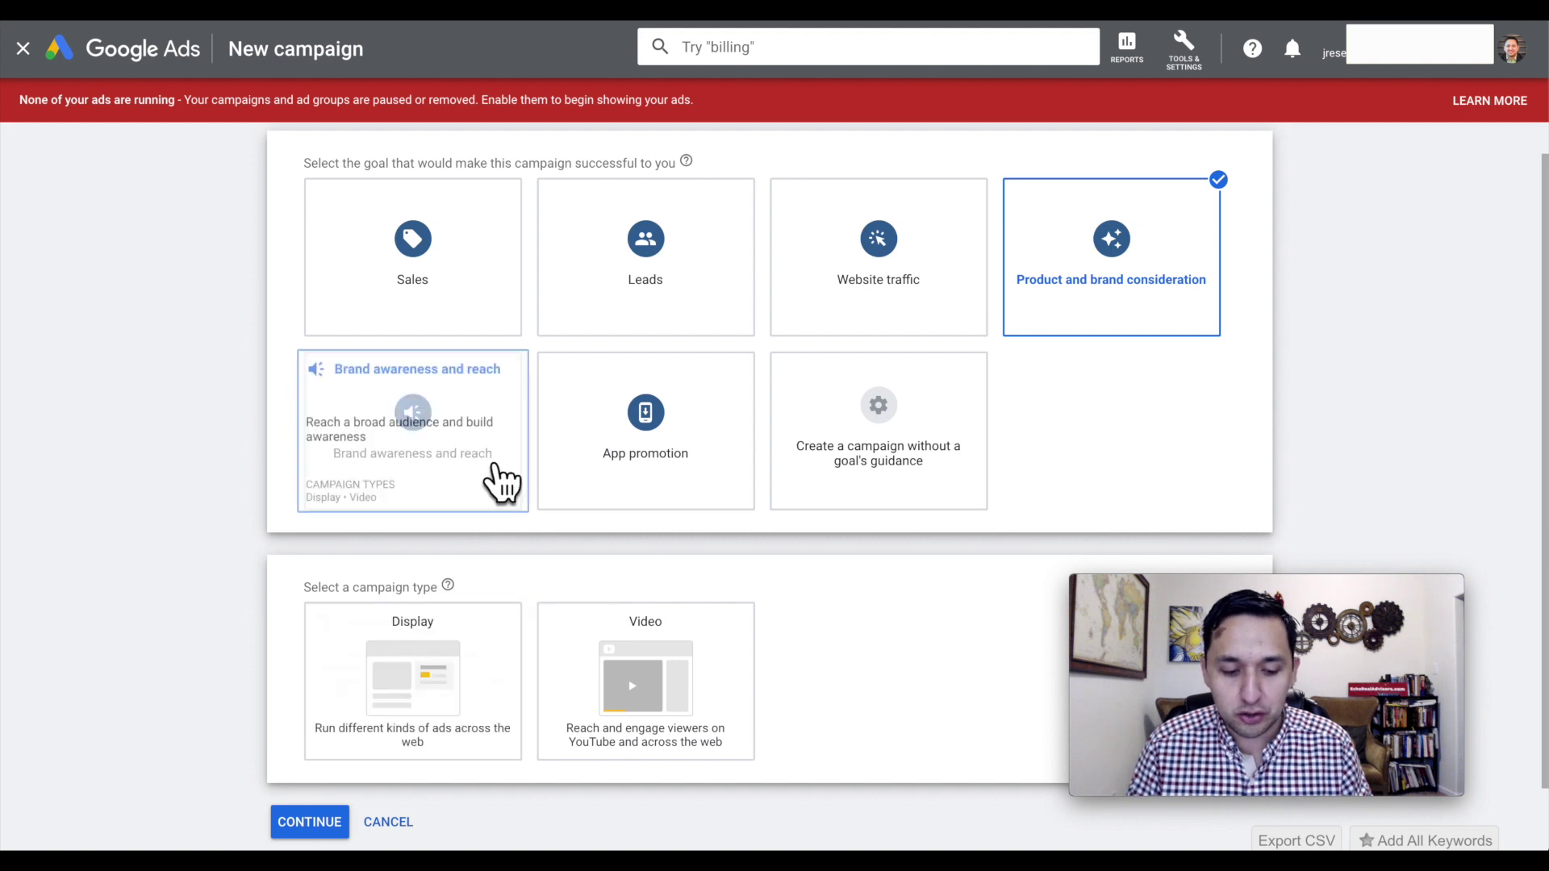
pyautogui.click(401, 488)
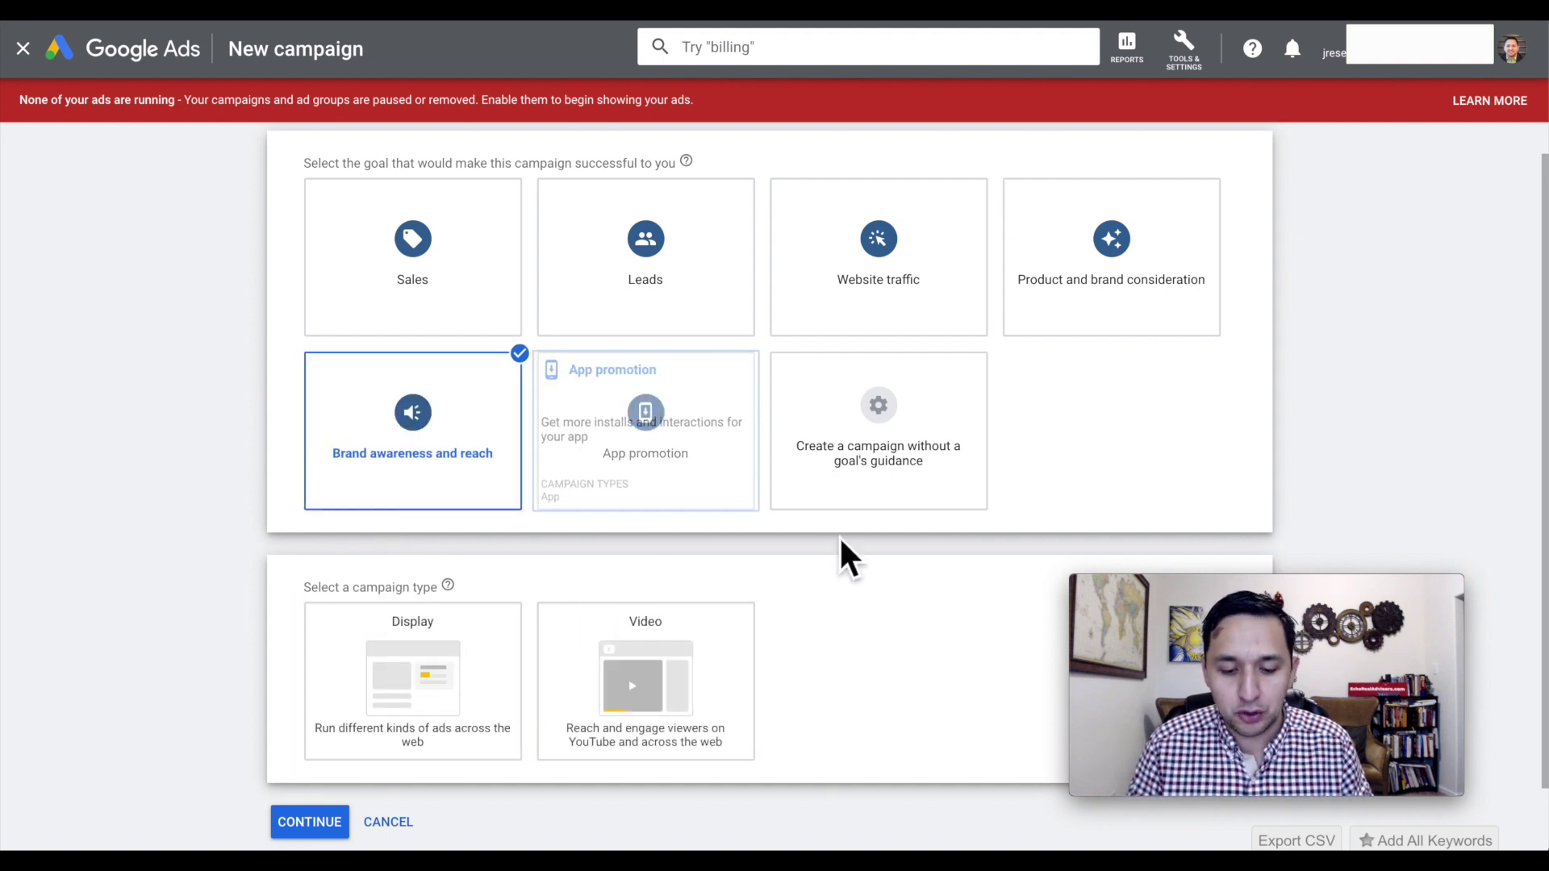
pyautogui.click(972, 401)
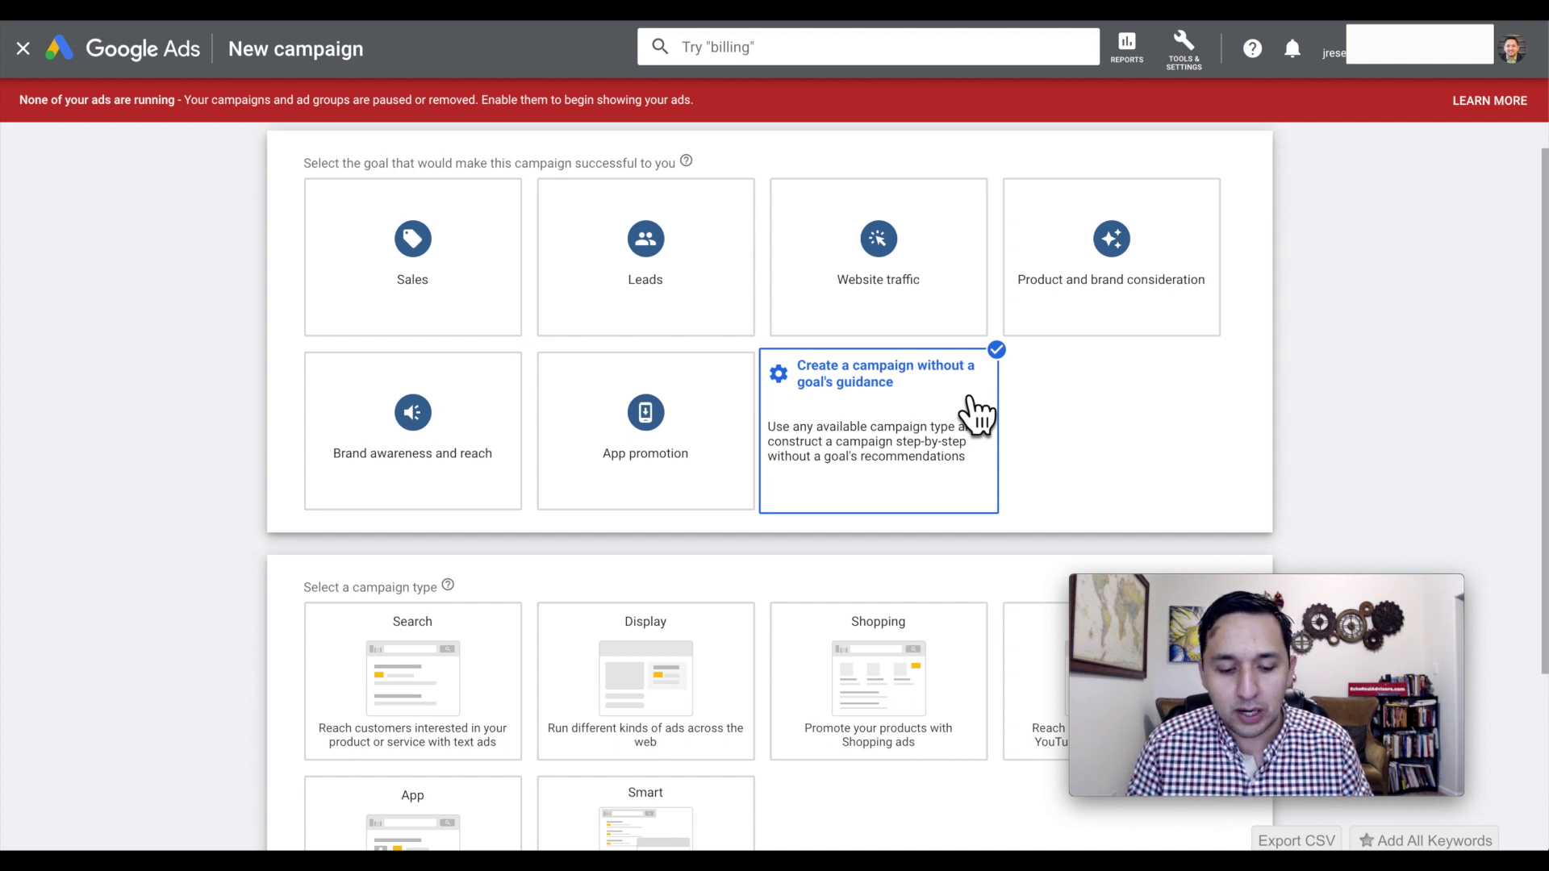
pyautogui.scroll(-3, 976, 415)
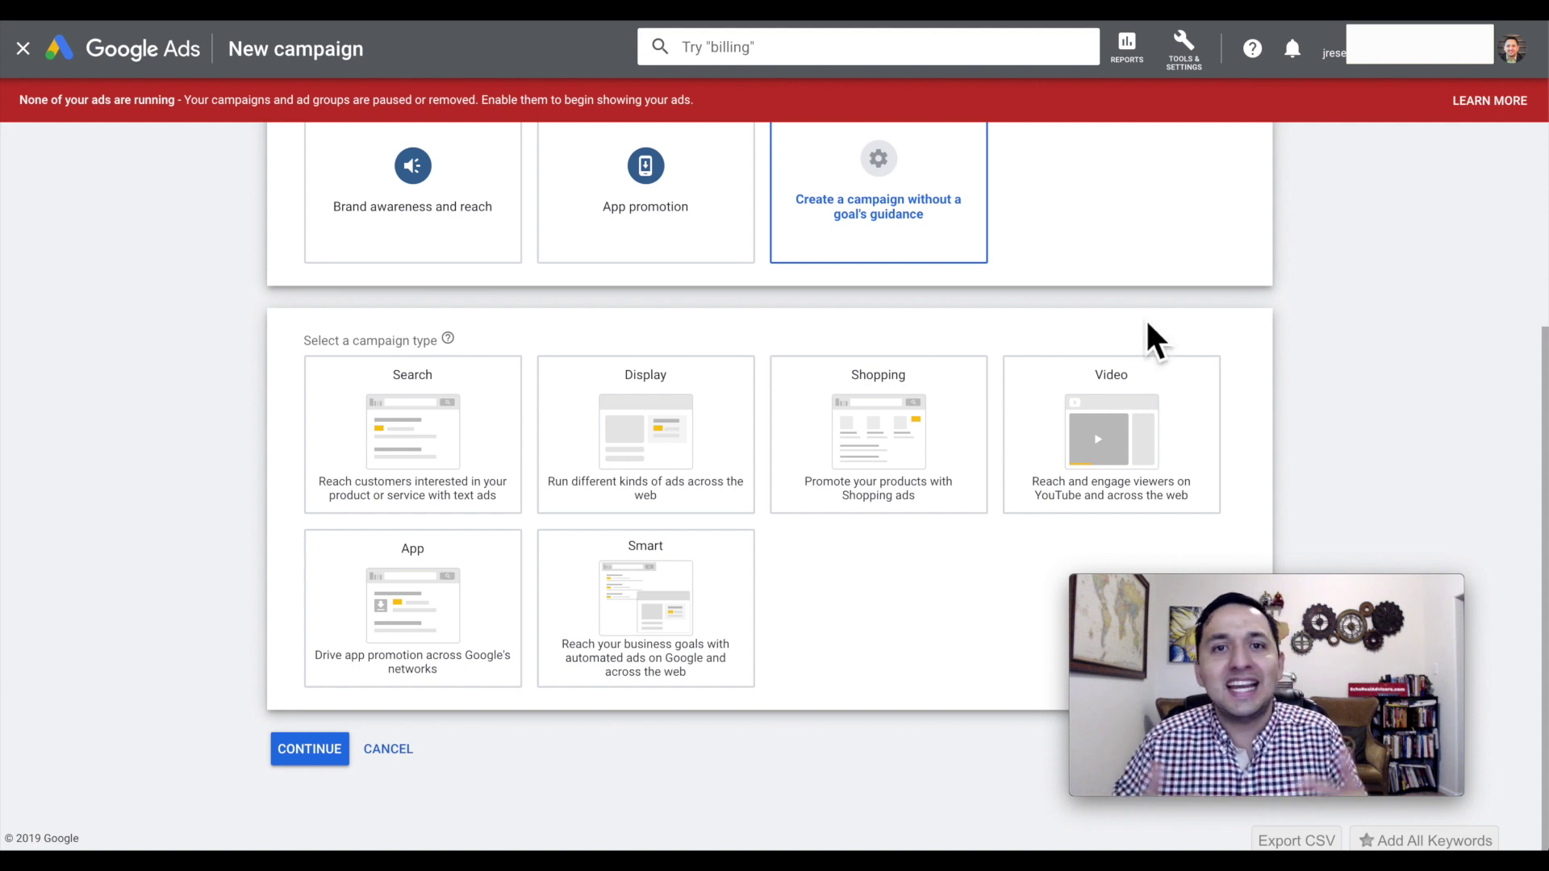
pyautogui.scroll(4, 1148, 323)
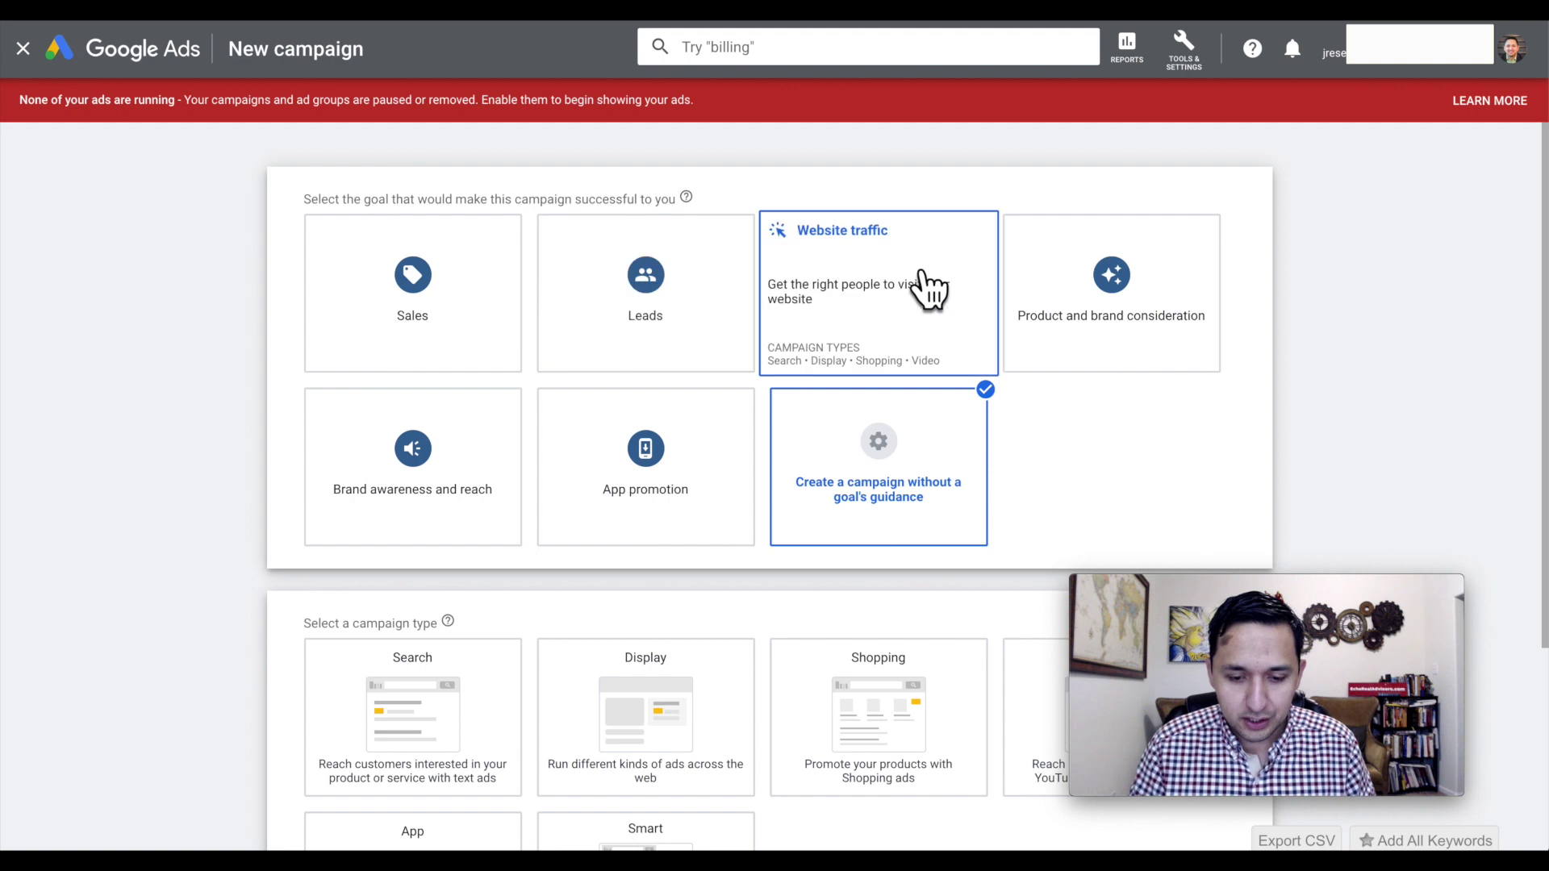
pyautogui.scroll(-2, 928, 288)
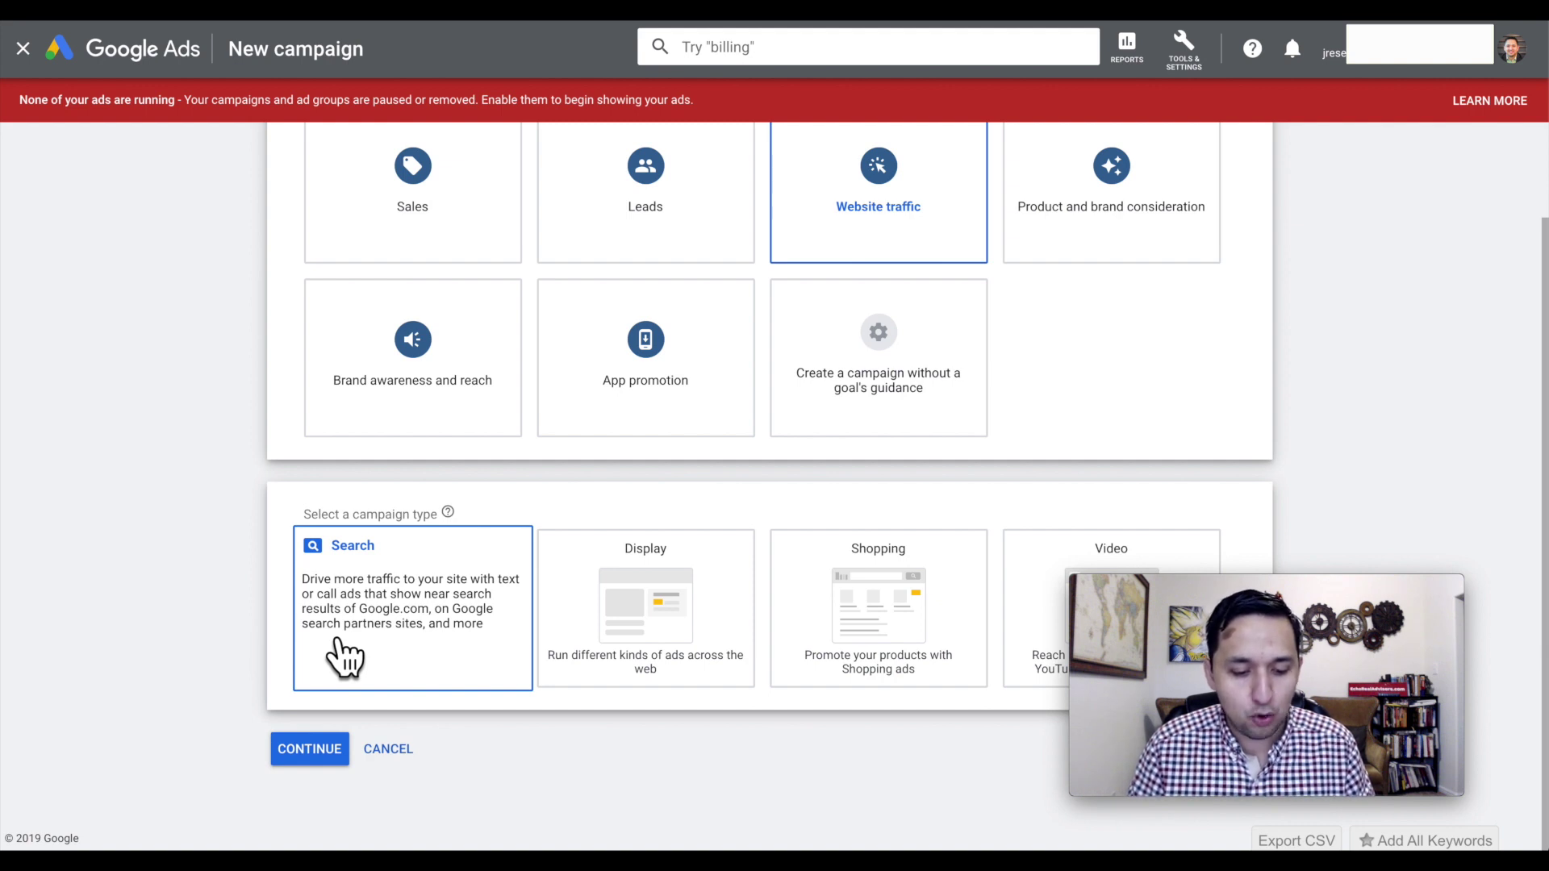
pyautogui.click(425, 663)
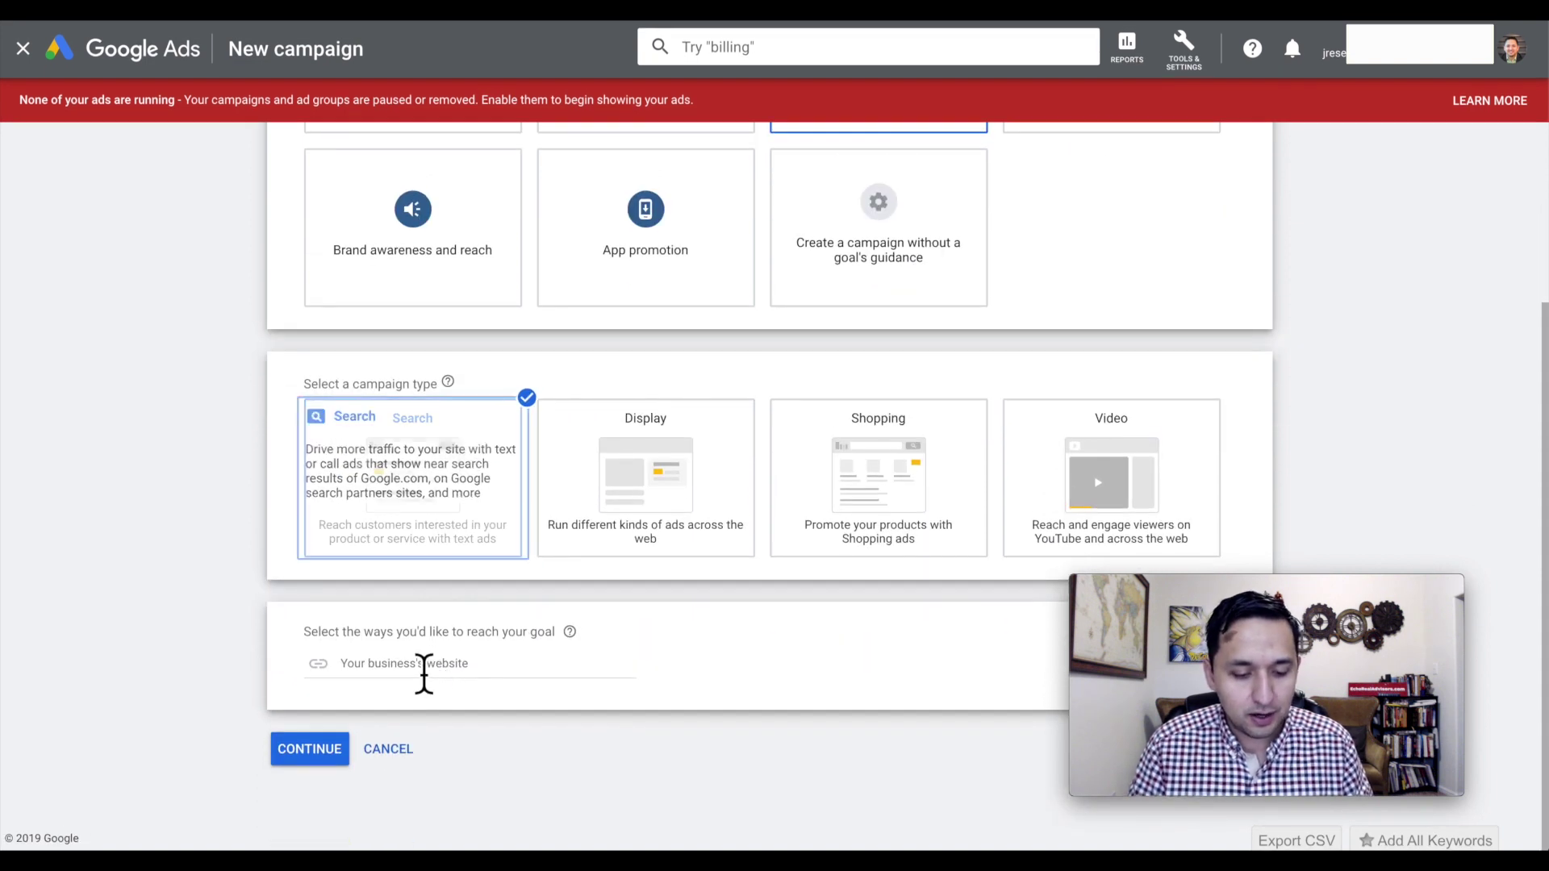
pyautogui.click(423, 675)
pyautogui.write('www')
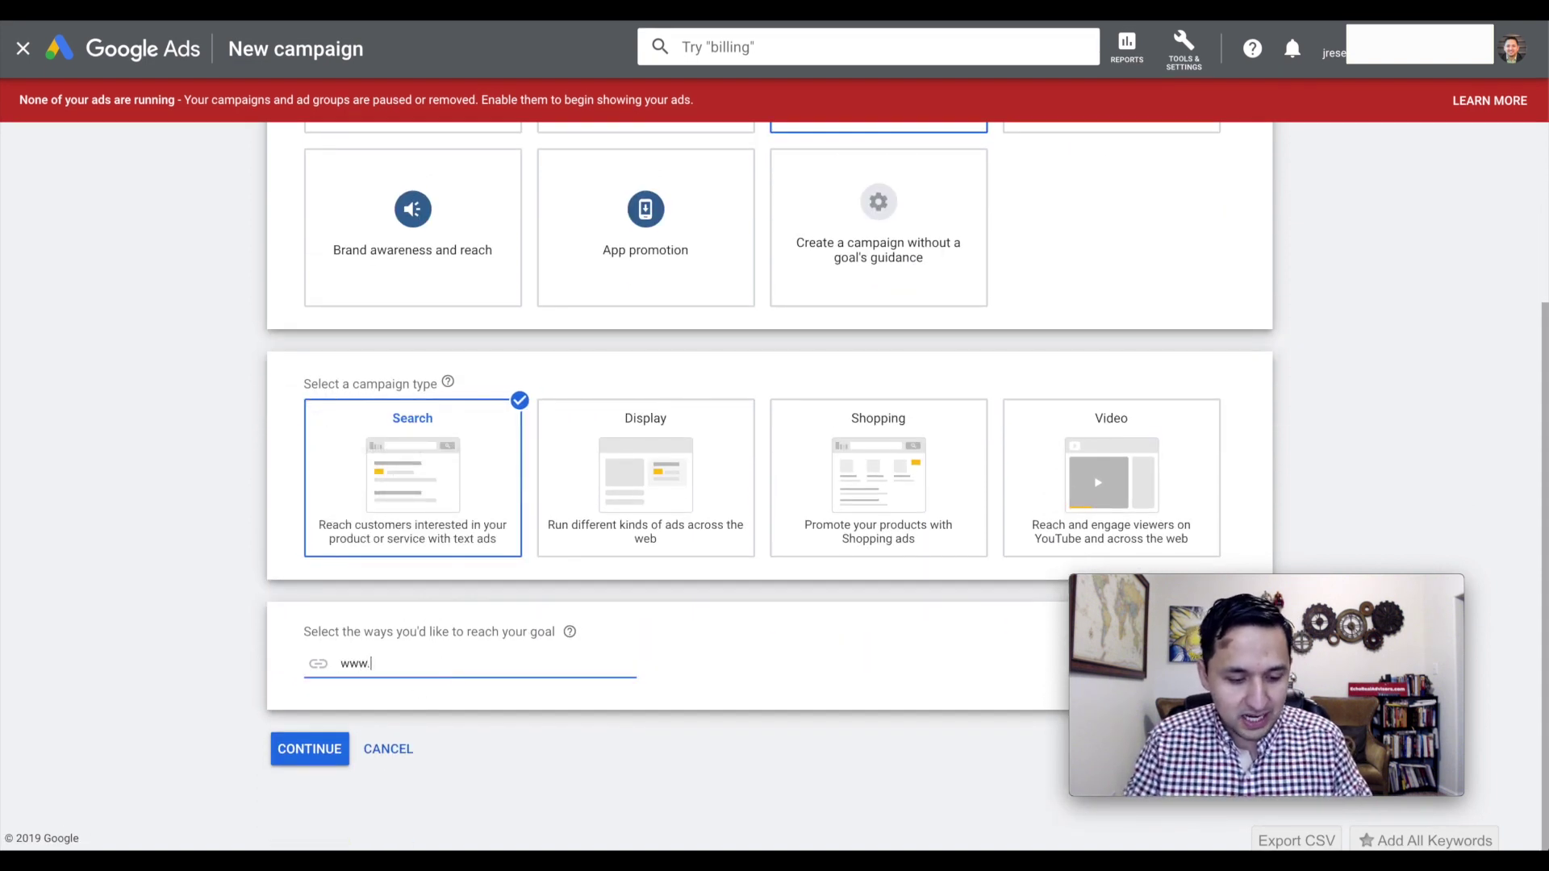
pyautogui.write('.echorealadv')
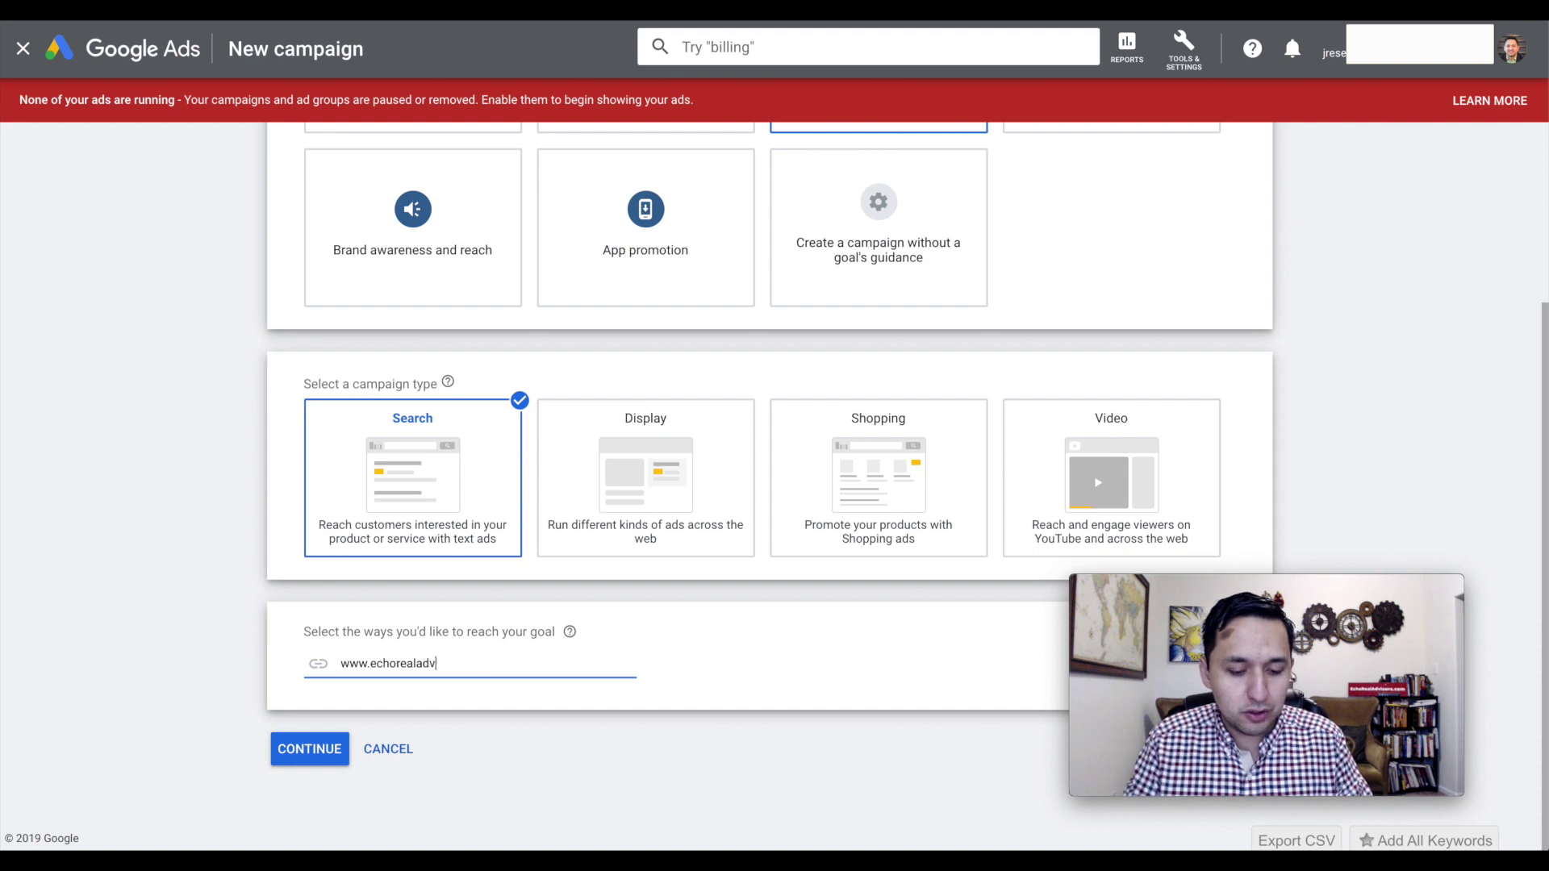
pyautogui.write('isors.com')
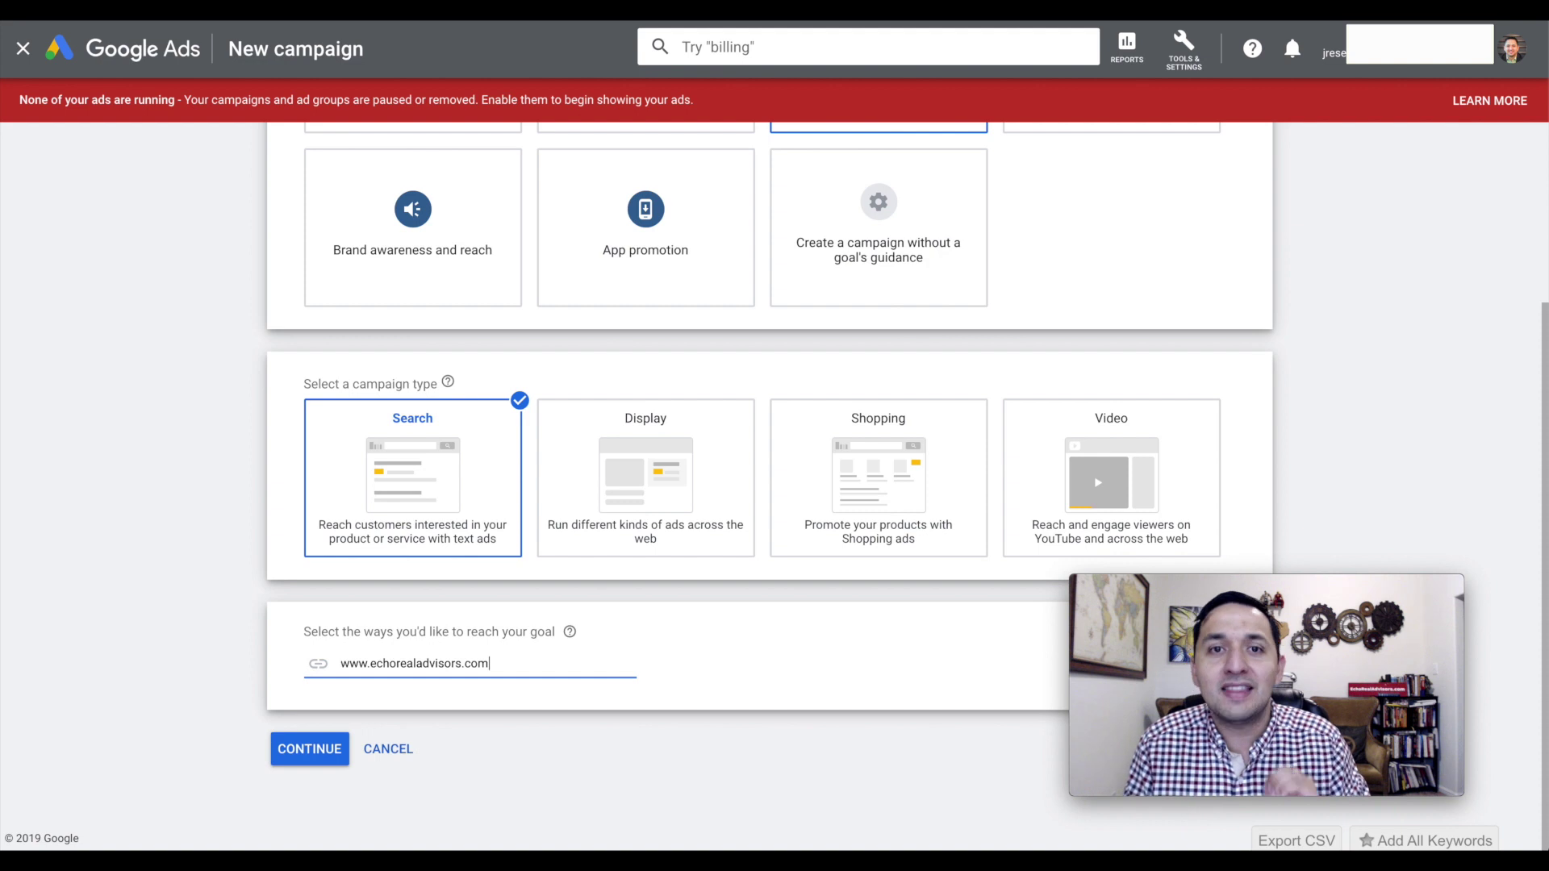
pyautogui.click(307, 756)
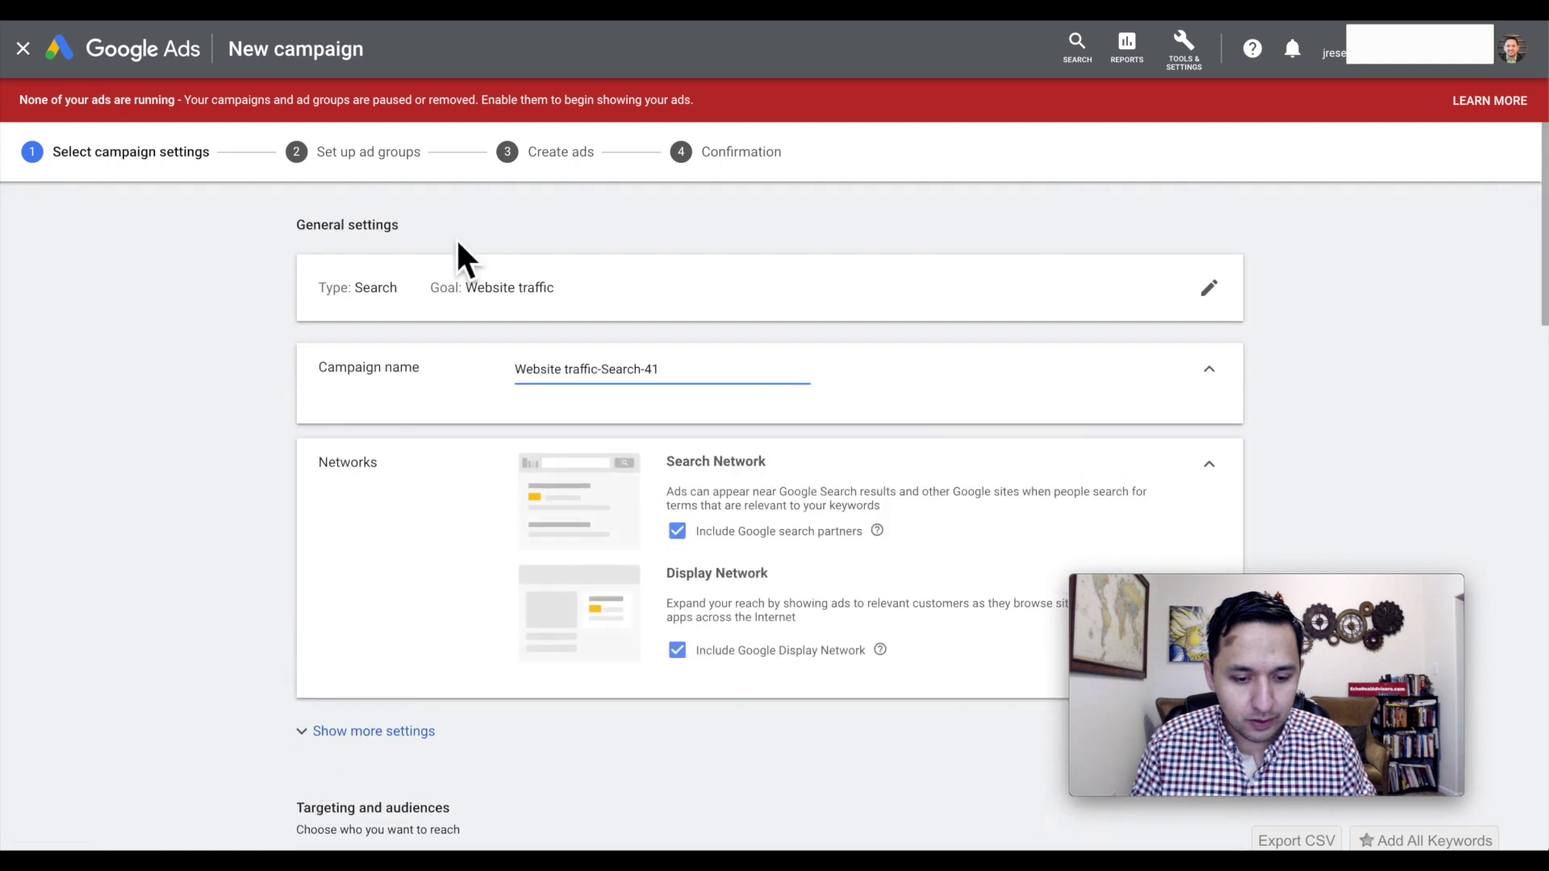
# Exclude Google search partners and the Google Display Network from the campaign's networks.
pyautogui.scroll(-1, 632, 321)
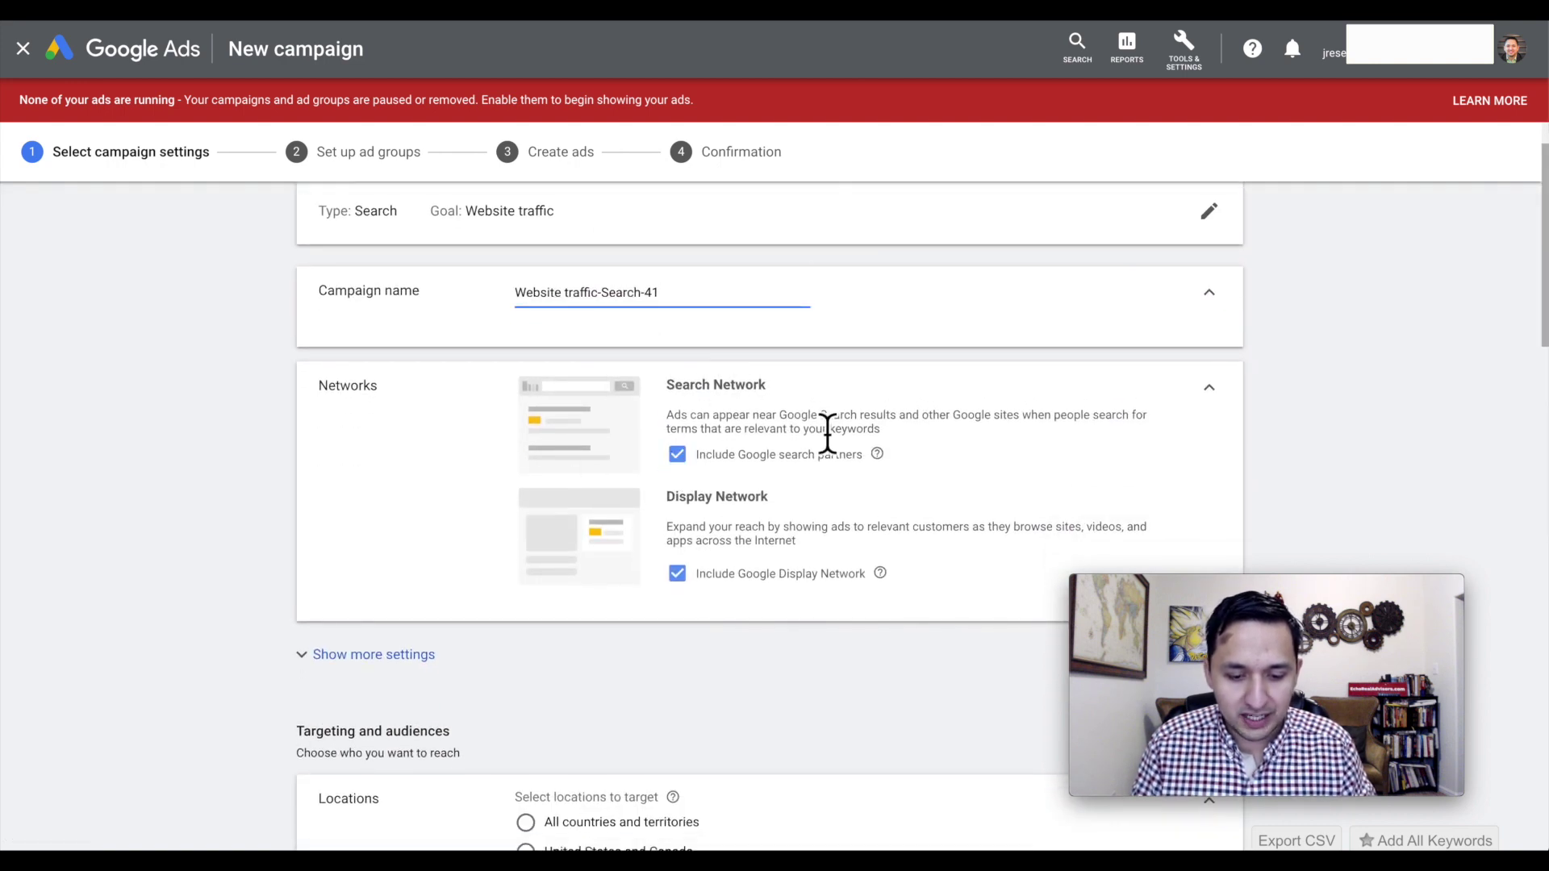
pyautogui.scroll(-1, 825, 432)
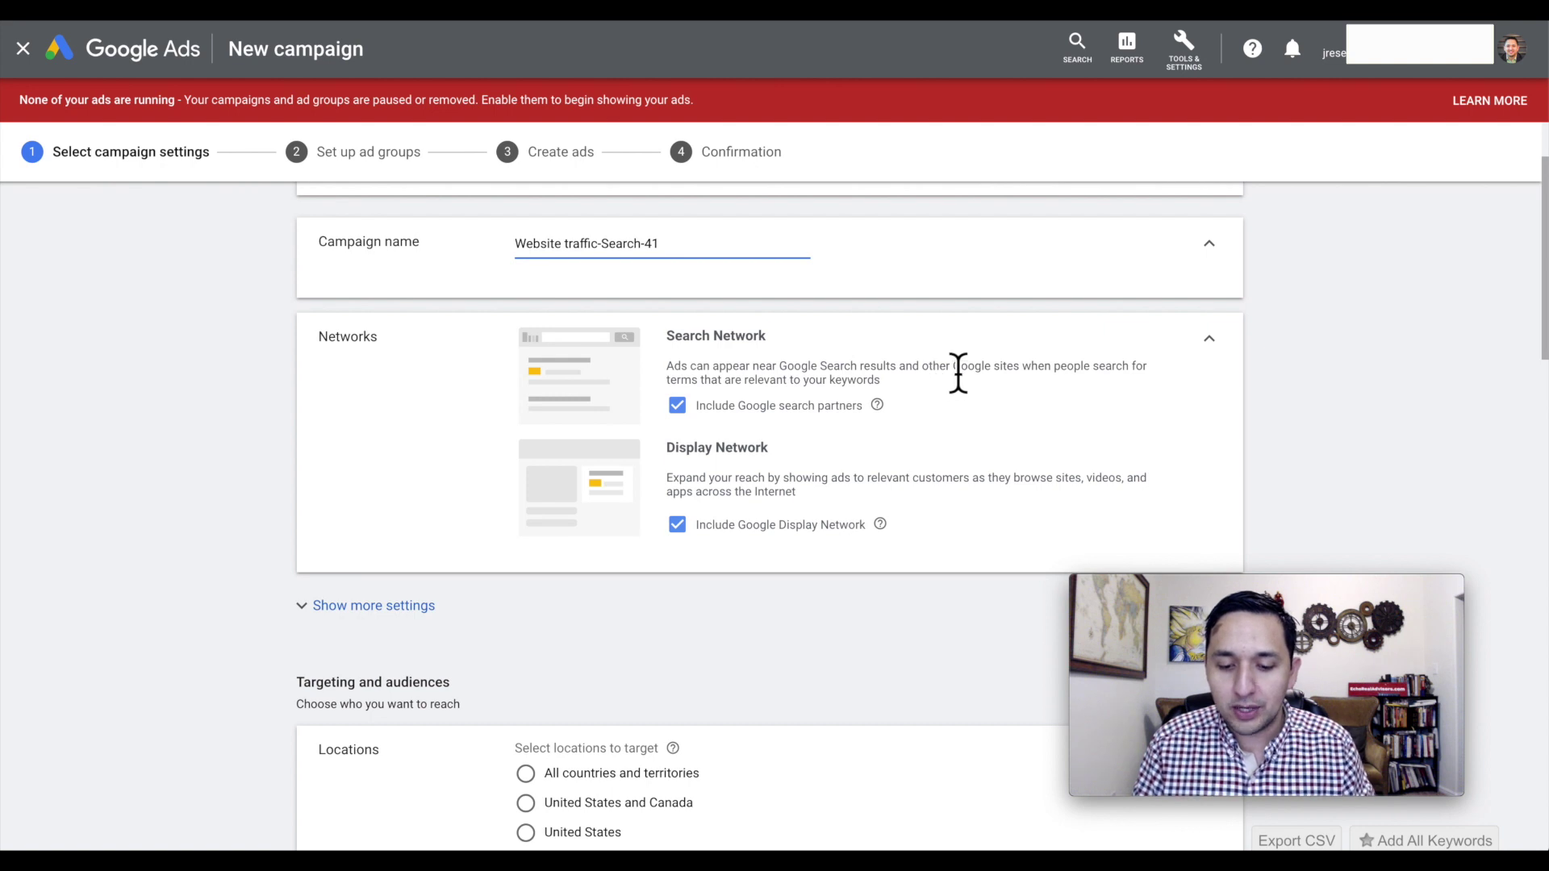
pyautogui.moveTo(922, 367); pyautogui.dragTo(1011, 375)
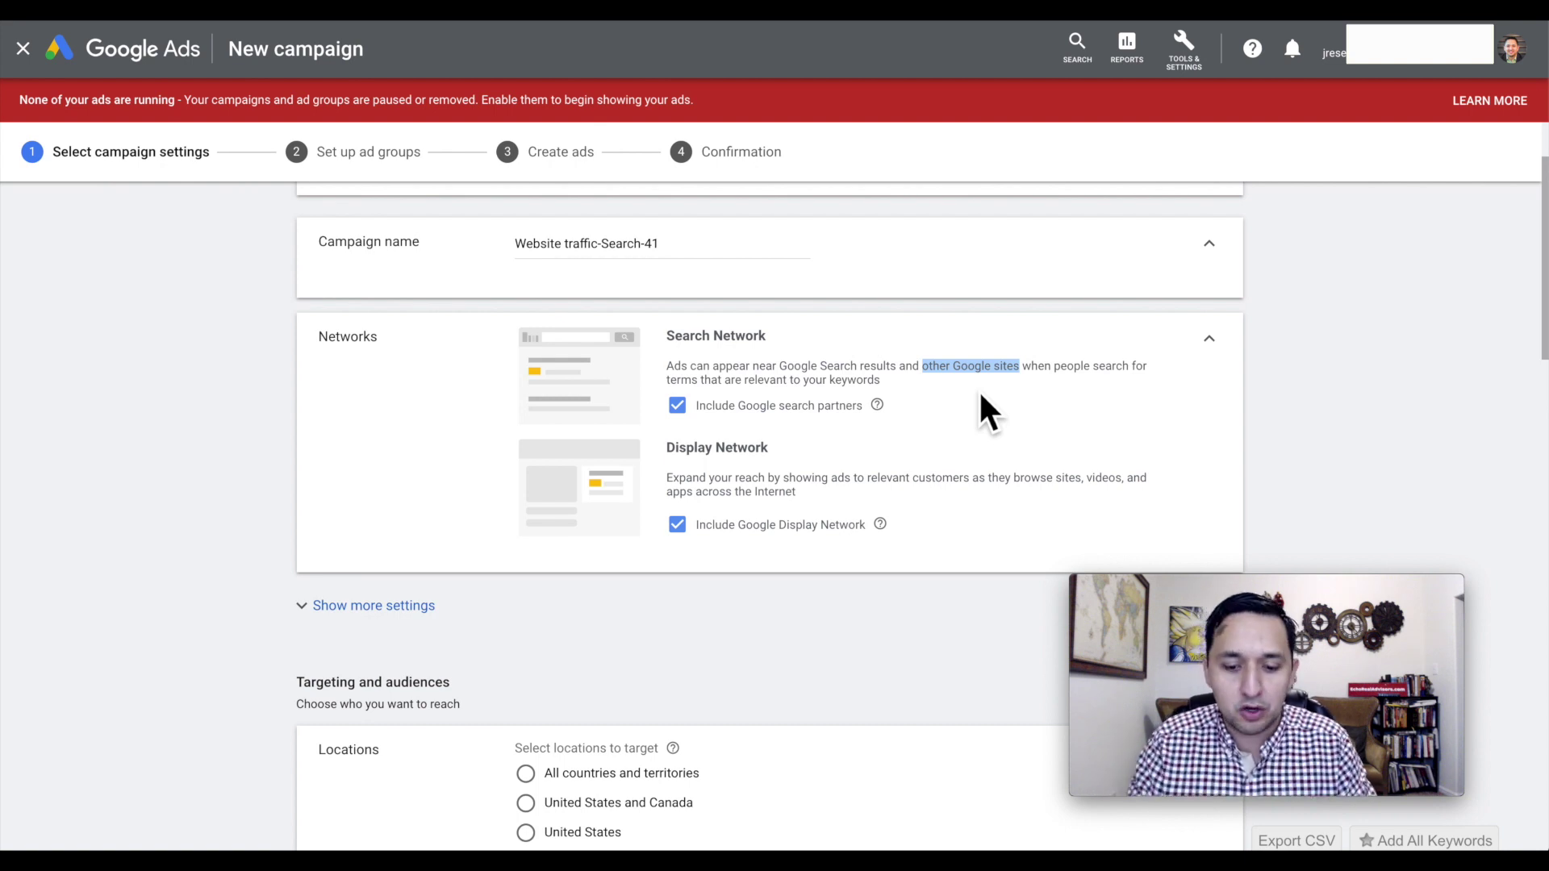
pyautogui.click(677, 406)
pyautogui.scroll(-1, 899, 526)
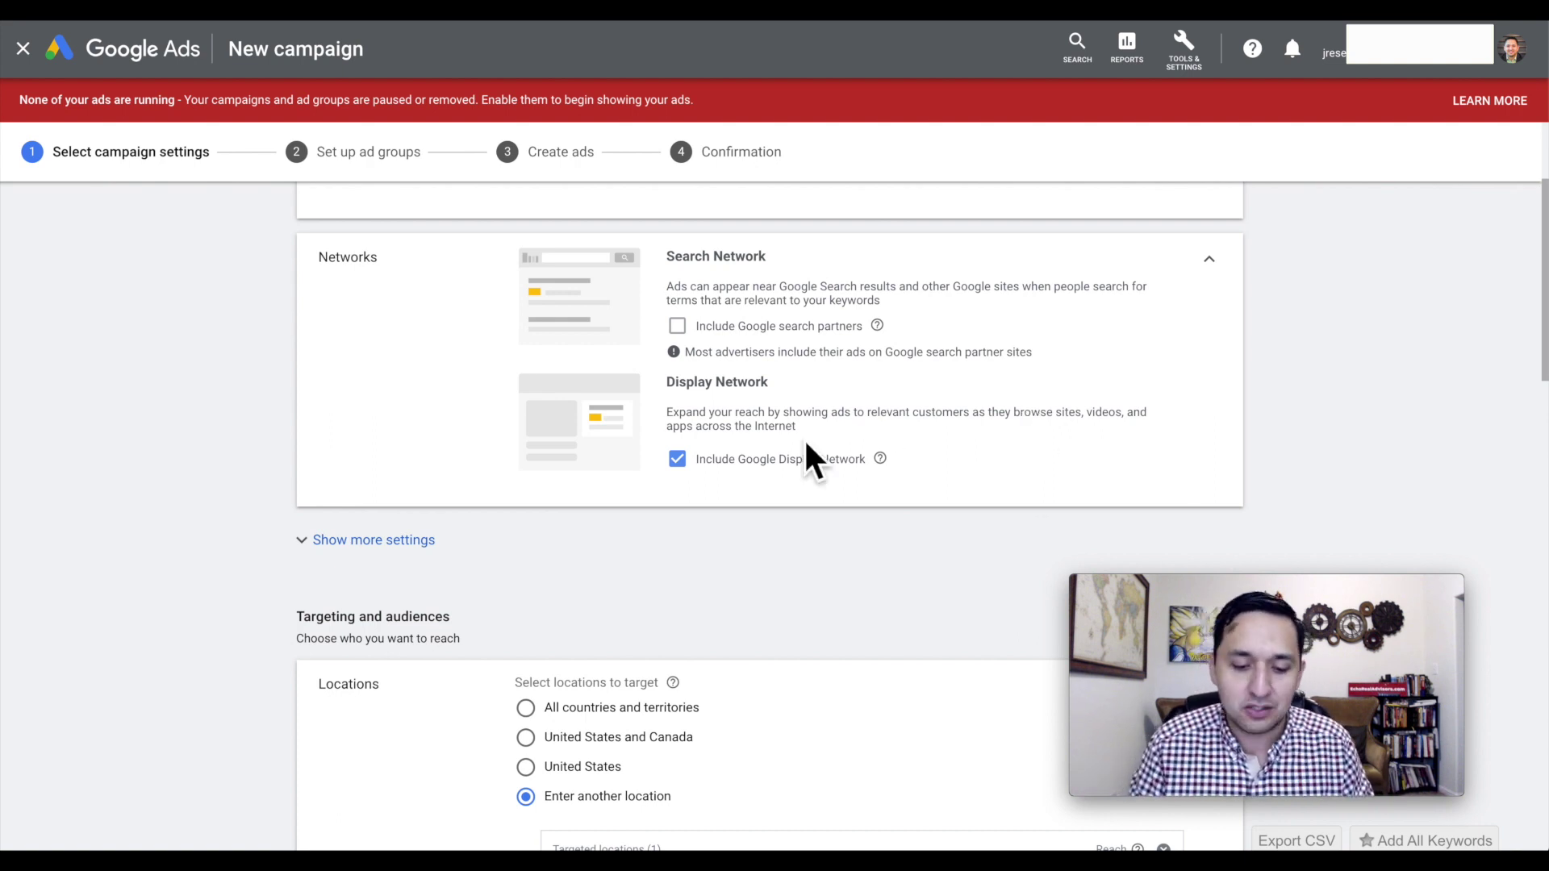
pyautogui.click(677, 460)
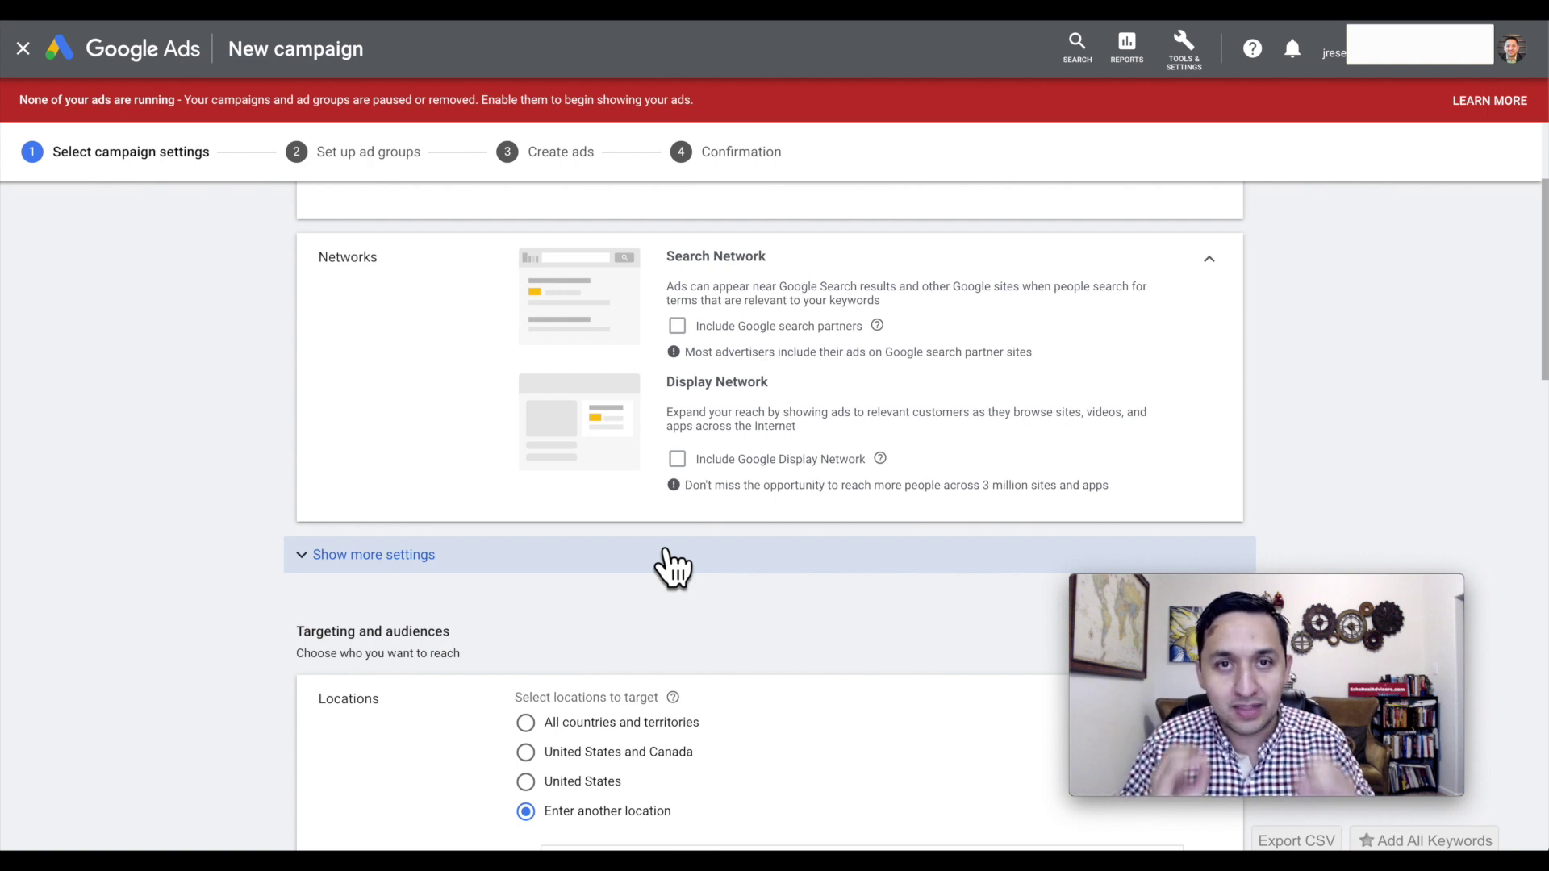
# Show the additional general settings and review the Campaign URL options, including the tracking template and custom parameters.
pyautogui.click(359, 555)
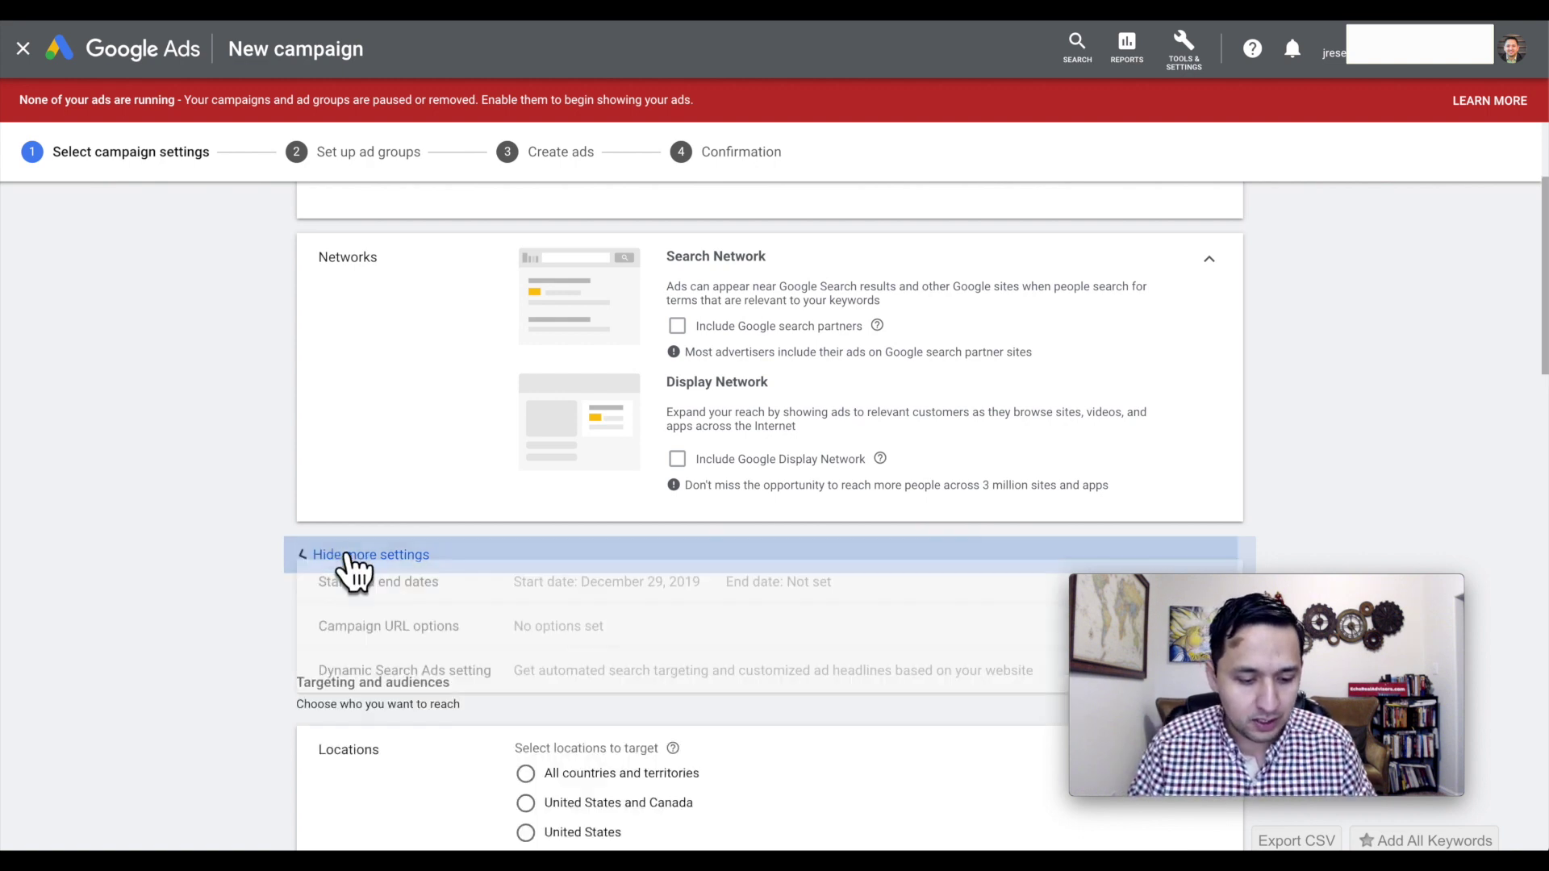
pyautogui.scroll(-1, 349, 558)
pyautogui.scroll(-1, 353, 573)
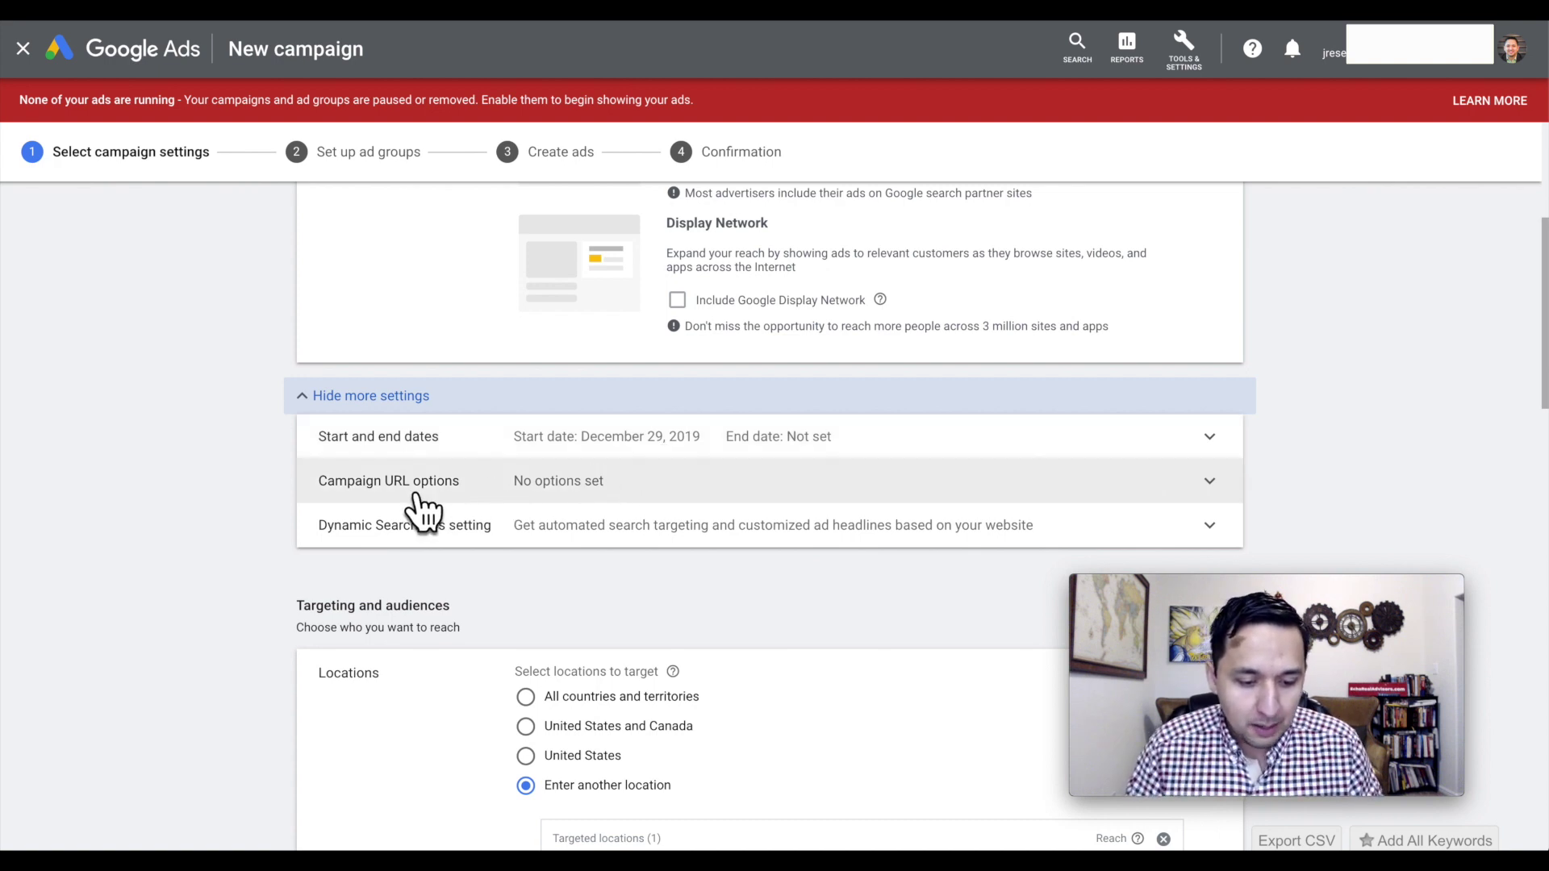
pyautogui.click(1211, 482)
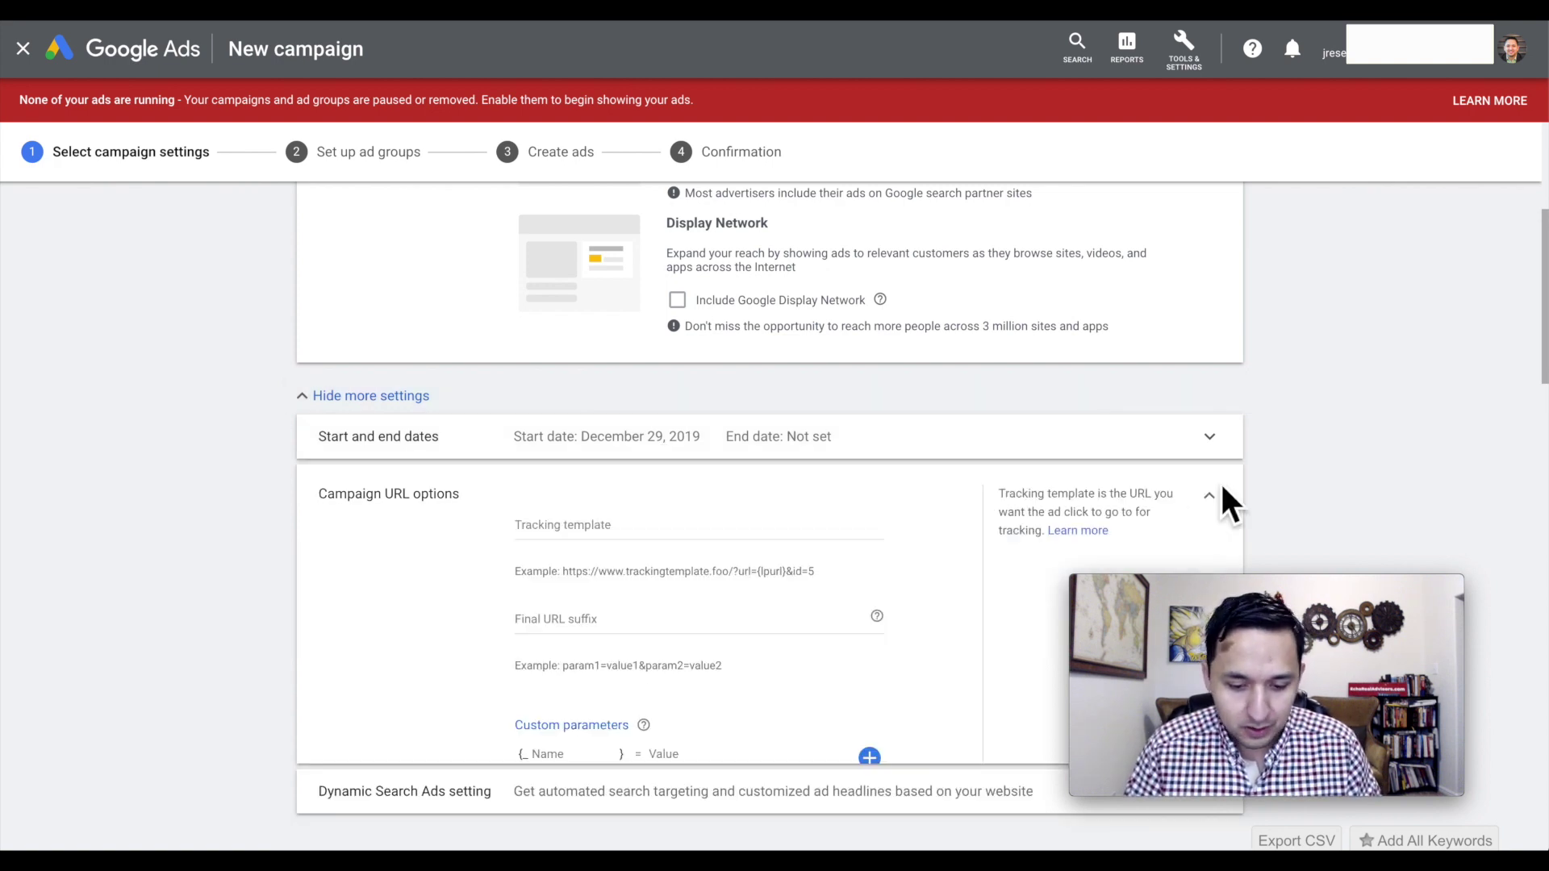
pyautogui.scroll(-3, 1378, 526)
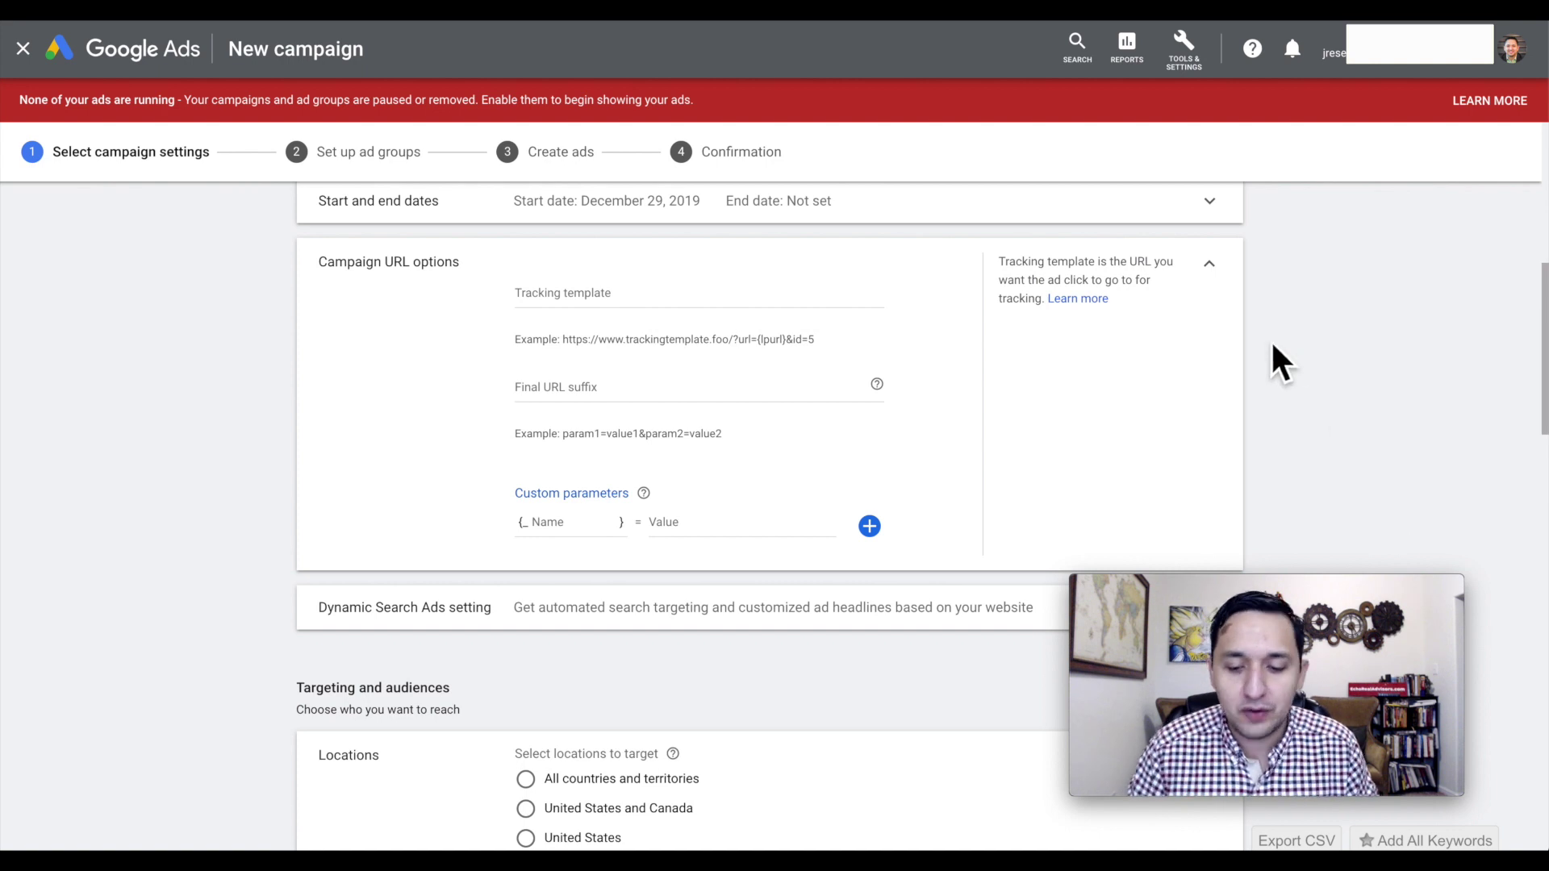
pyautogui.click(1205, 267)
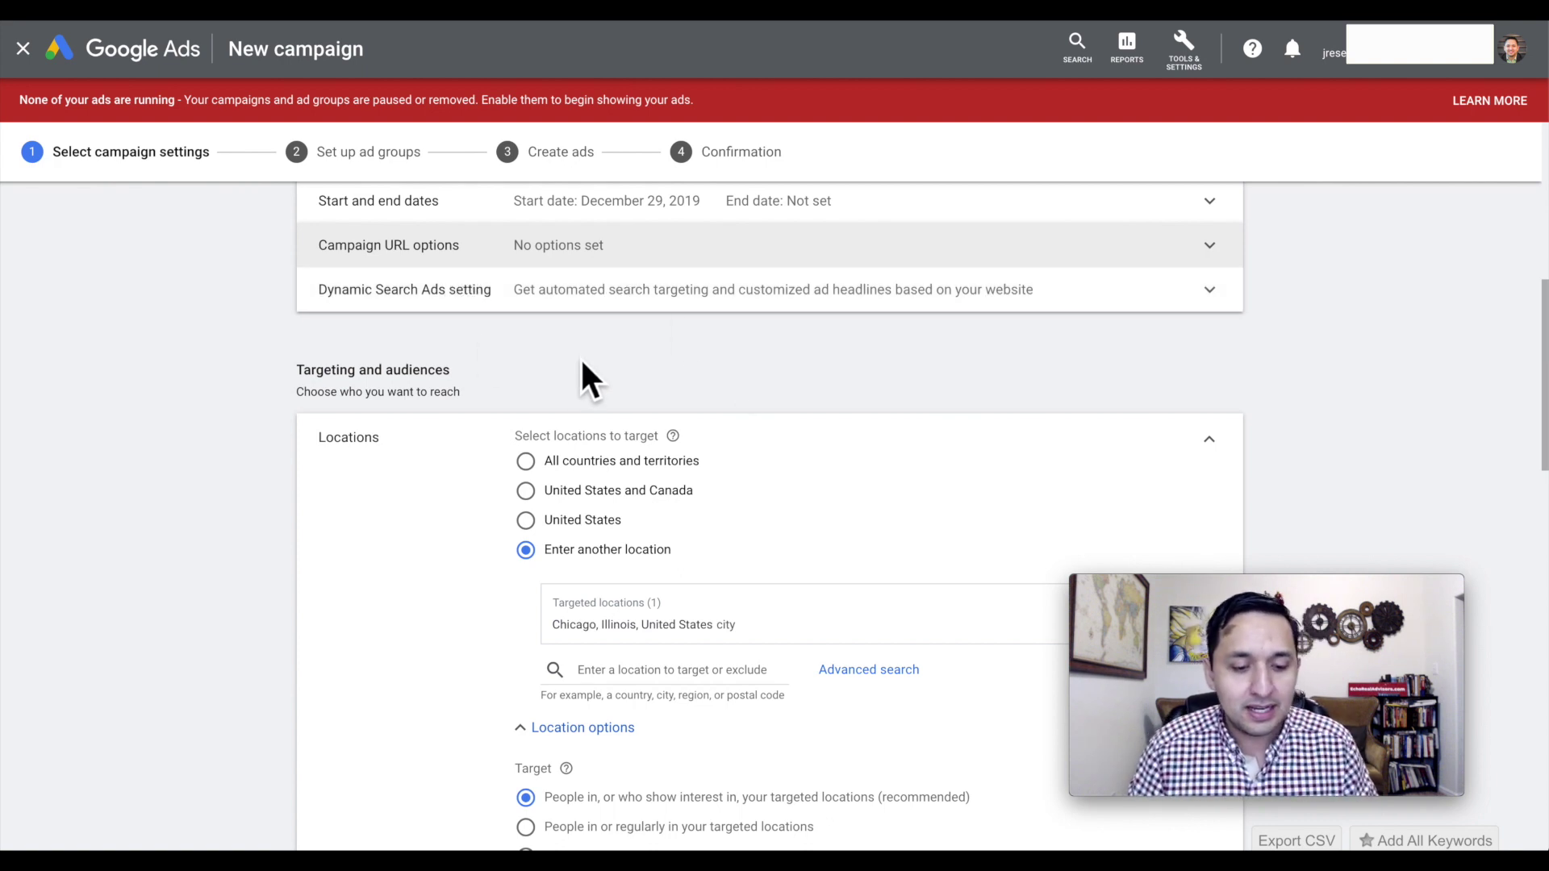
# Review the Dynamic Search Ads setting's domain, language and targeting source options, and collapse it unchanged.
pyautogui.click(682, 303)
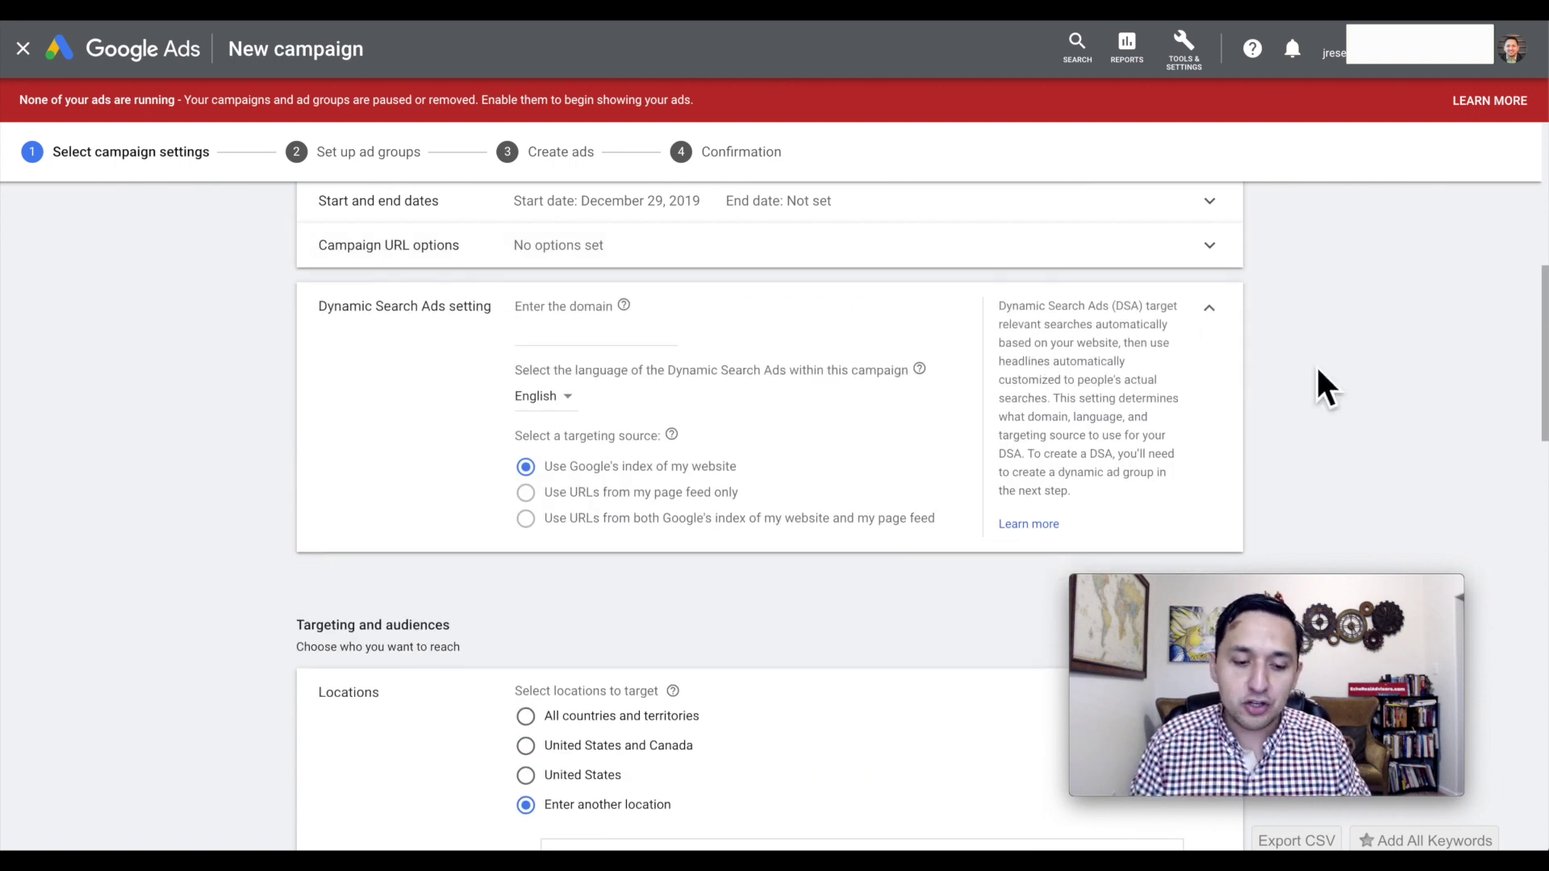
pyautogui.scroll(-1, 1320, 381)
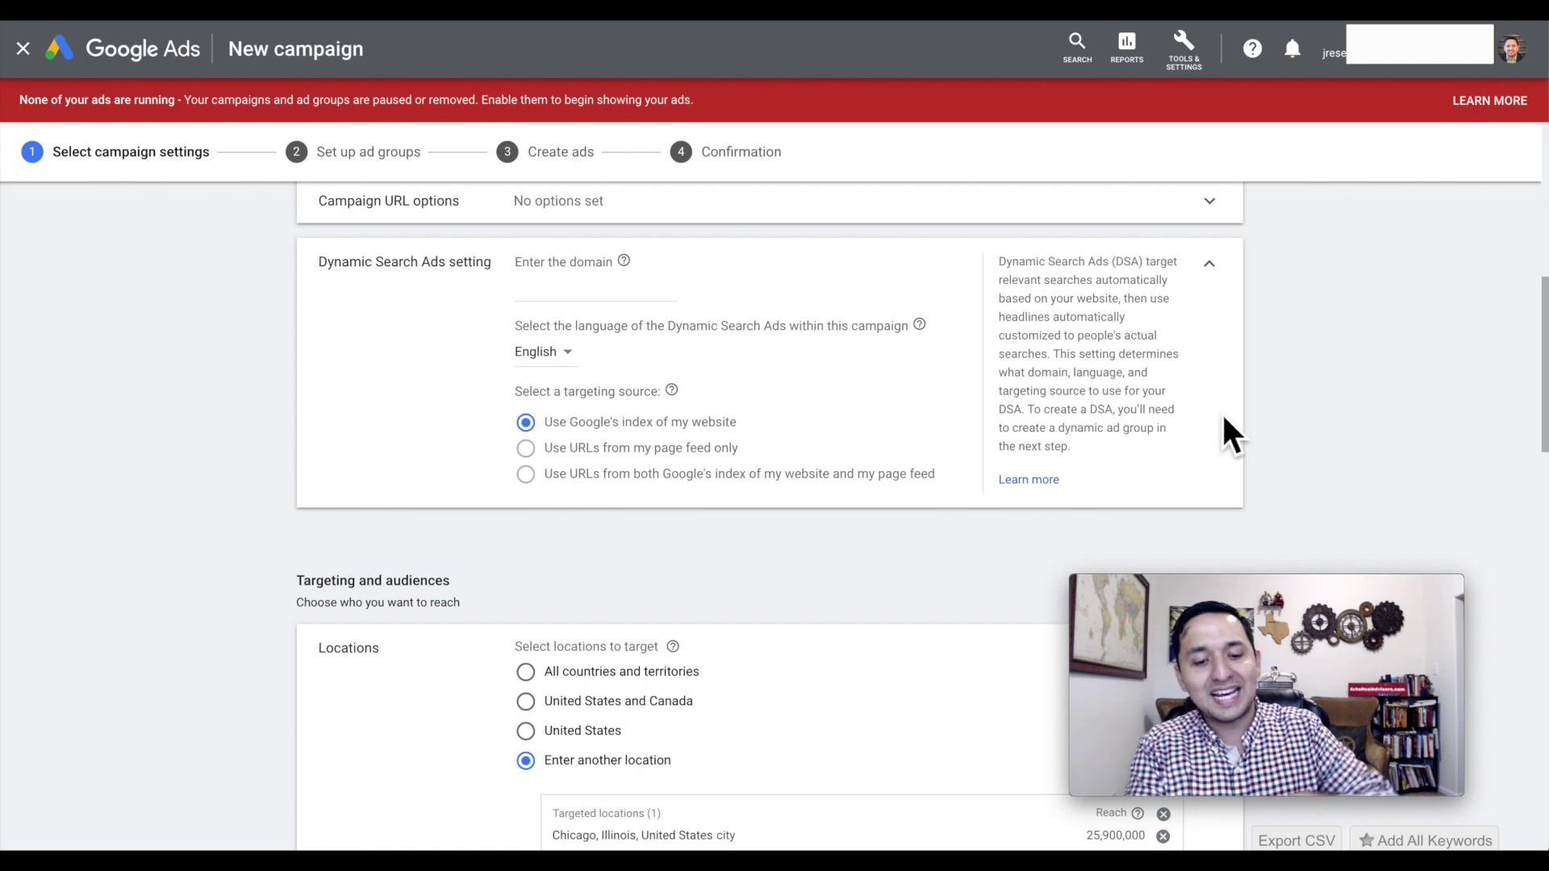
pyautogui.scroll(2, 1223, 418)
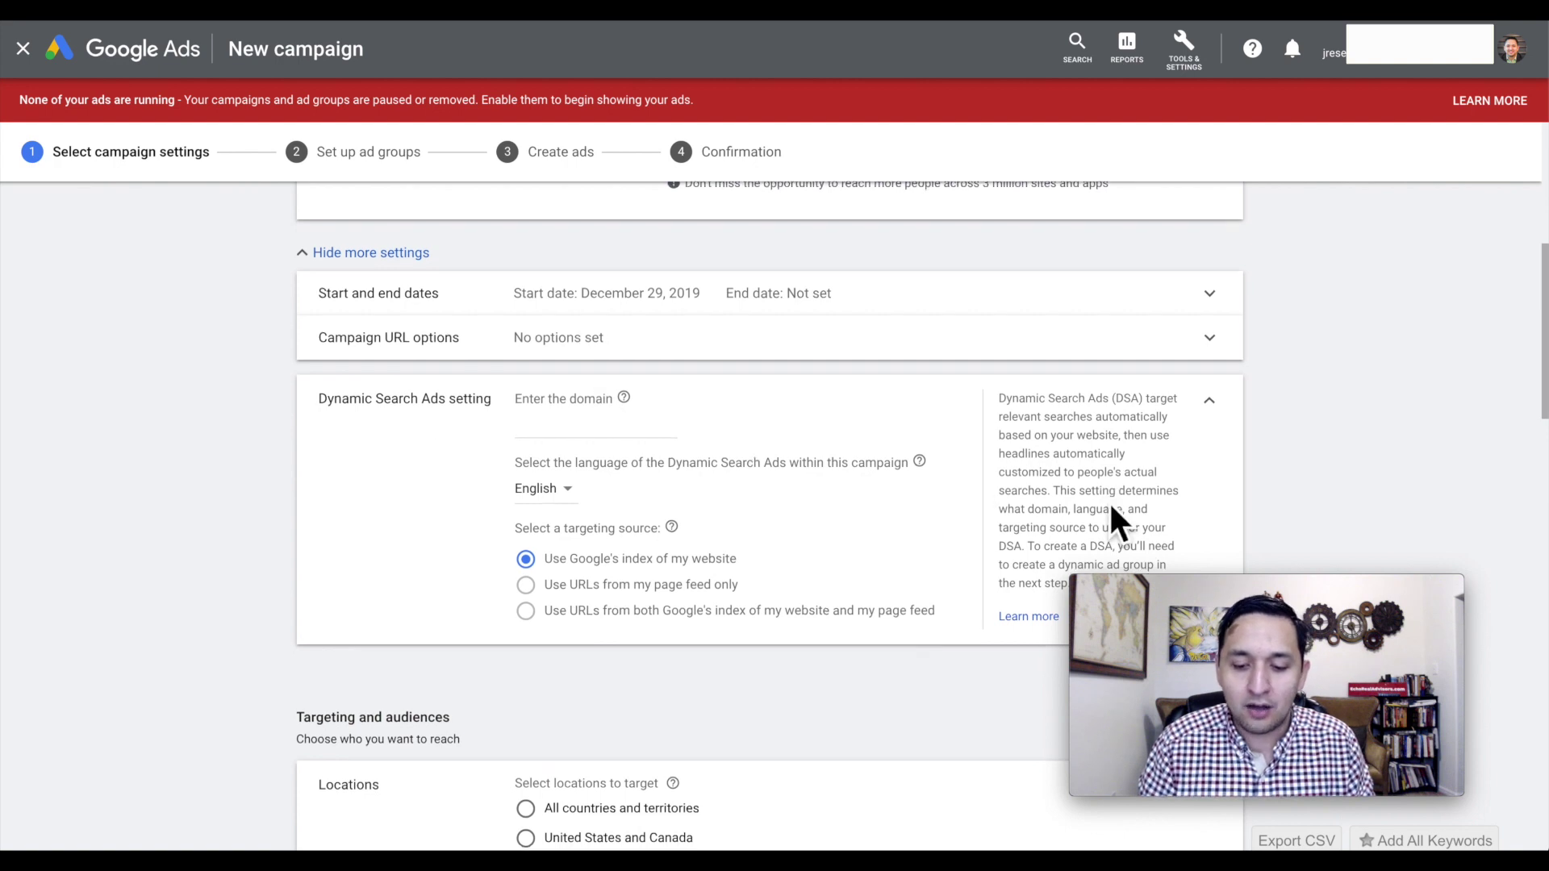
pyautogui.scroll(-1, 1116, 522)
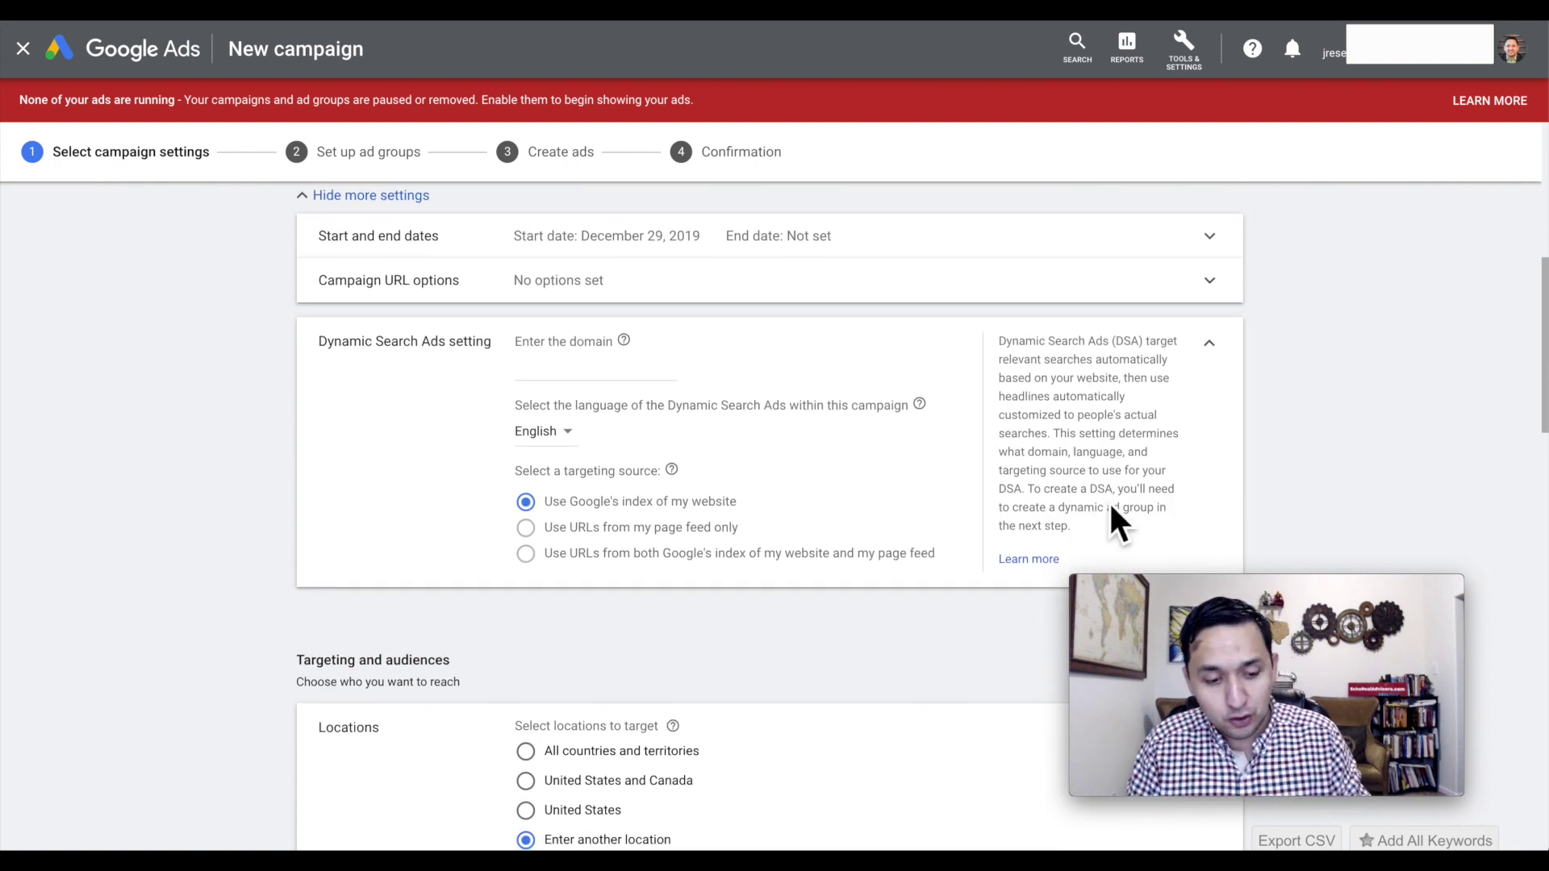
pyautogui.click(1210, 342)
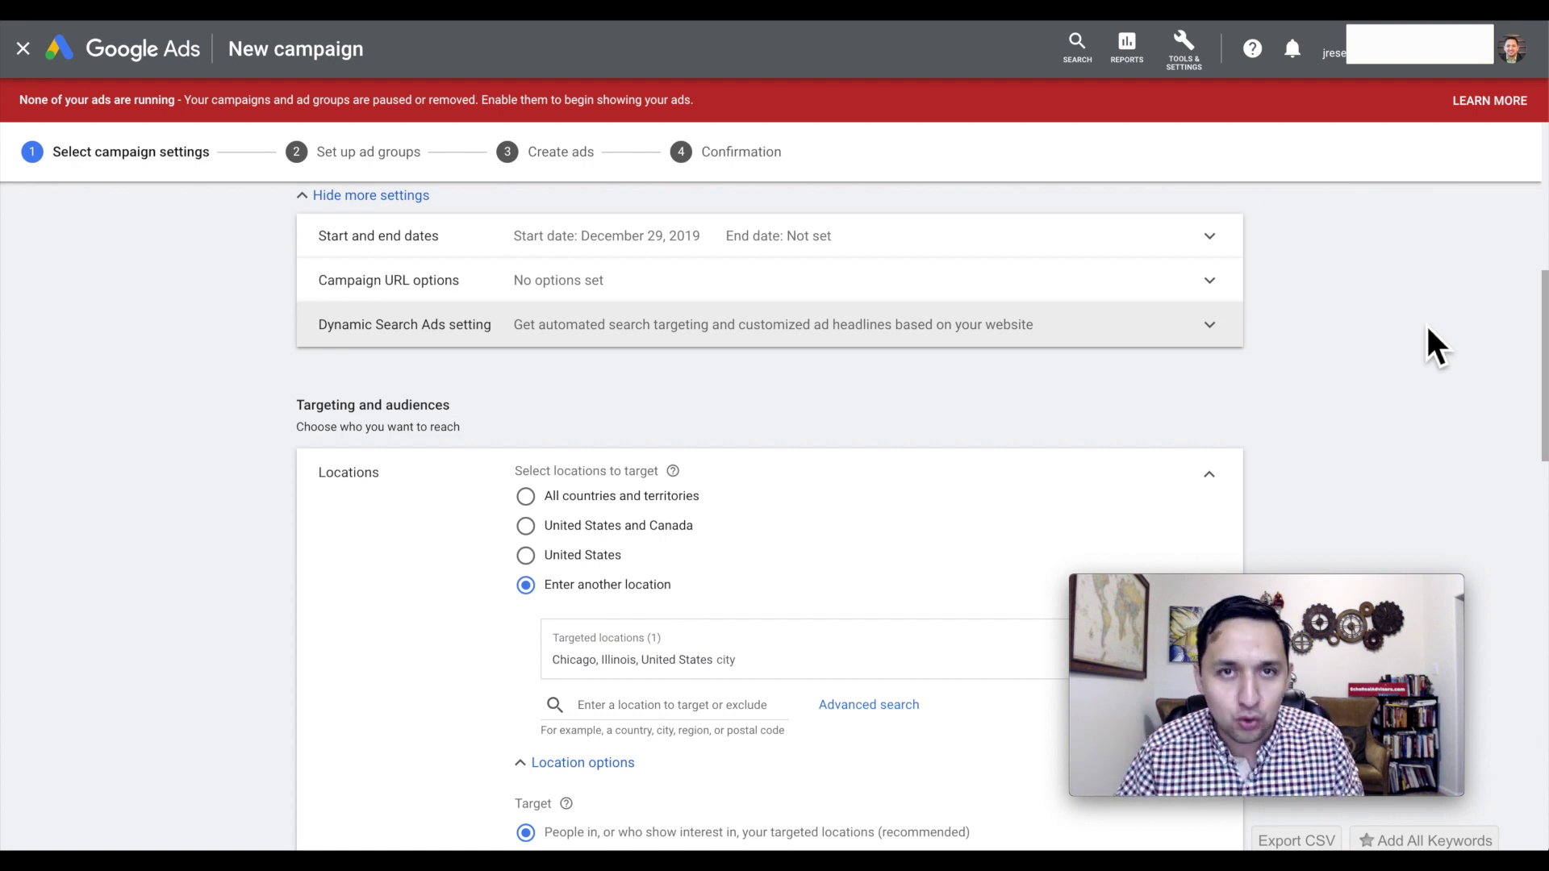
pyautogui.scroll(2, 1281, 308)
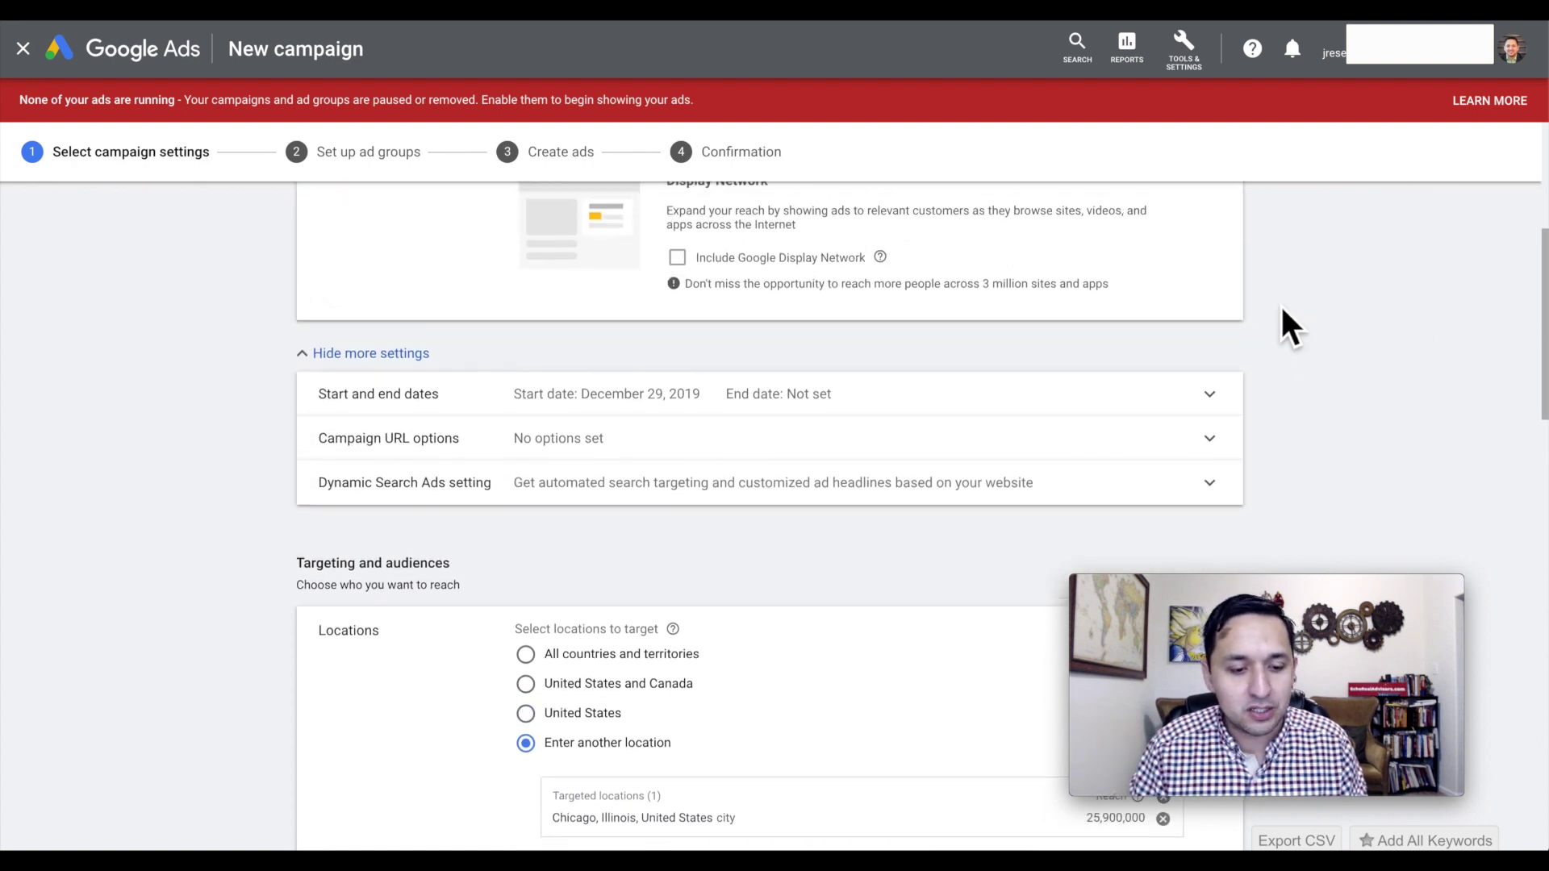
# Hide the additional general settings and replace the targeted location Chicago with the city of Sacramento, California, United States.
pyautogui.click(406, 355)
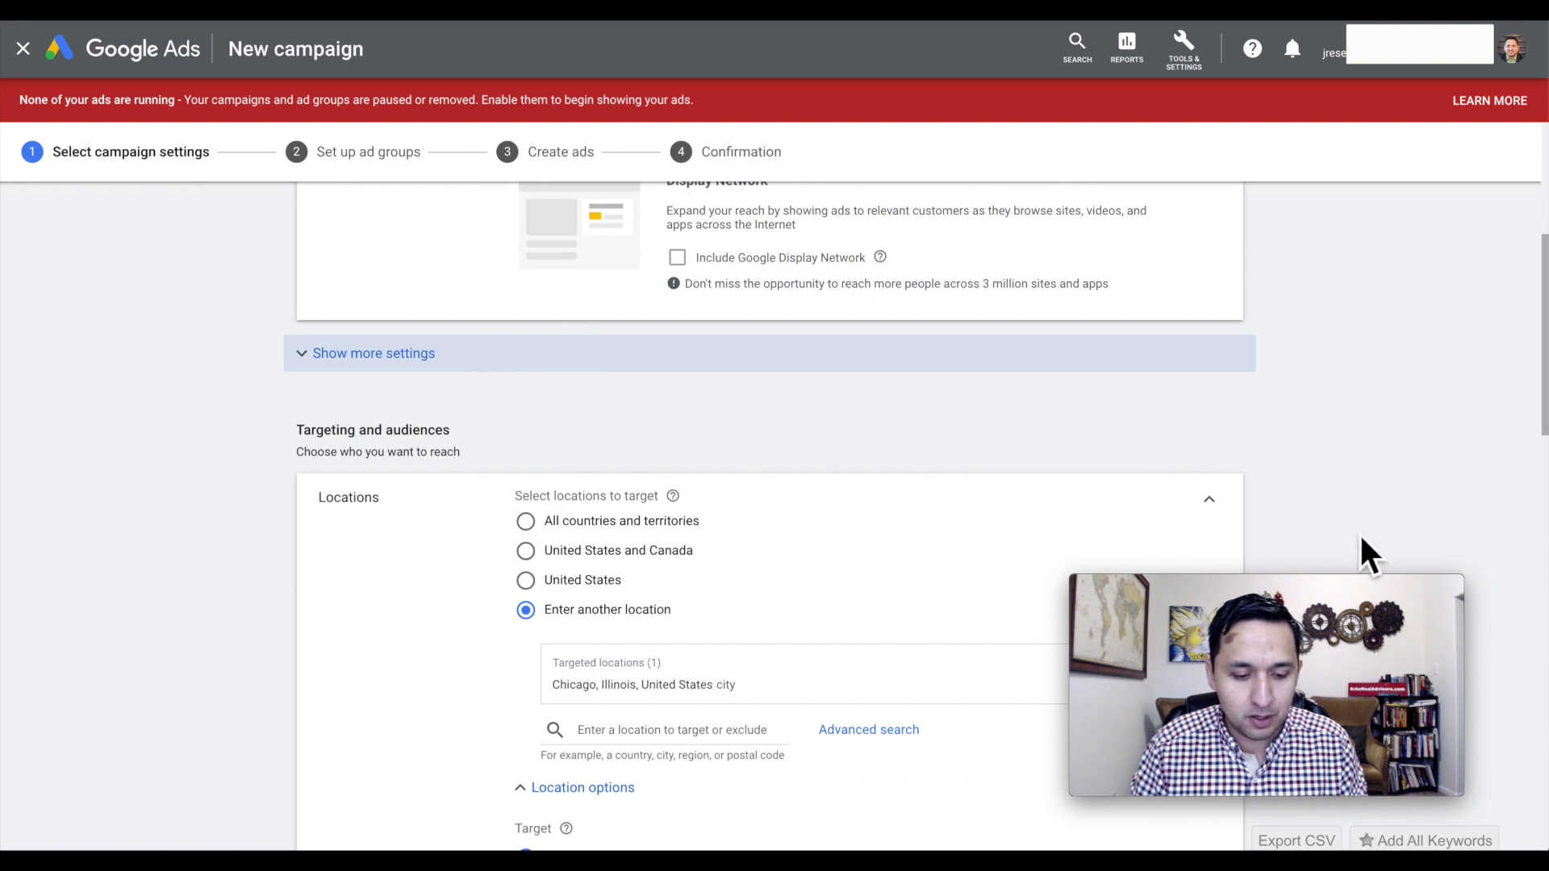
pyautogui.scroll(-3, 1360, 538)
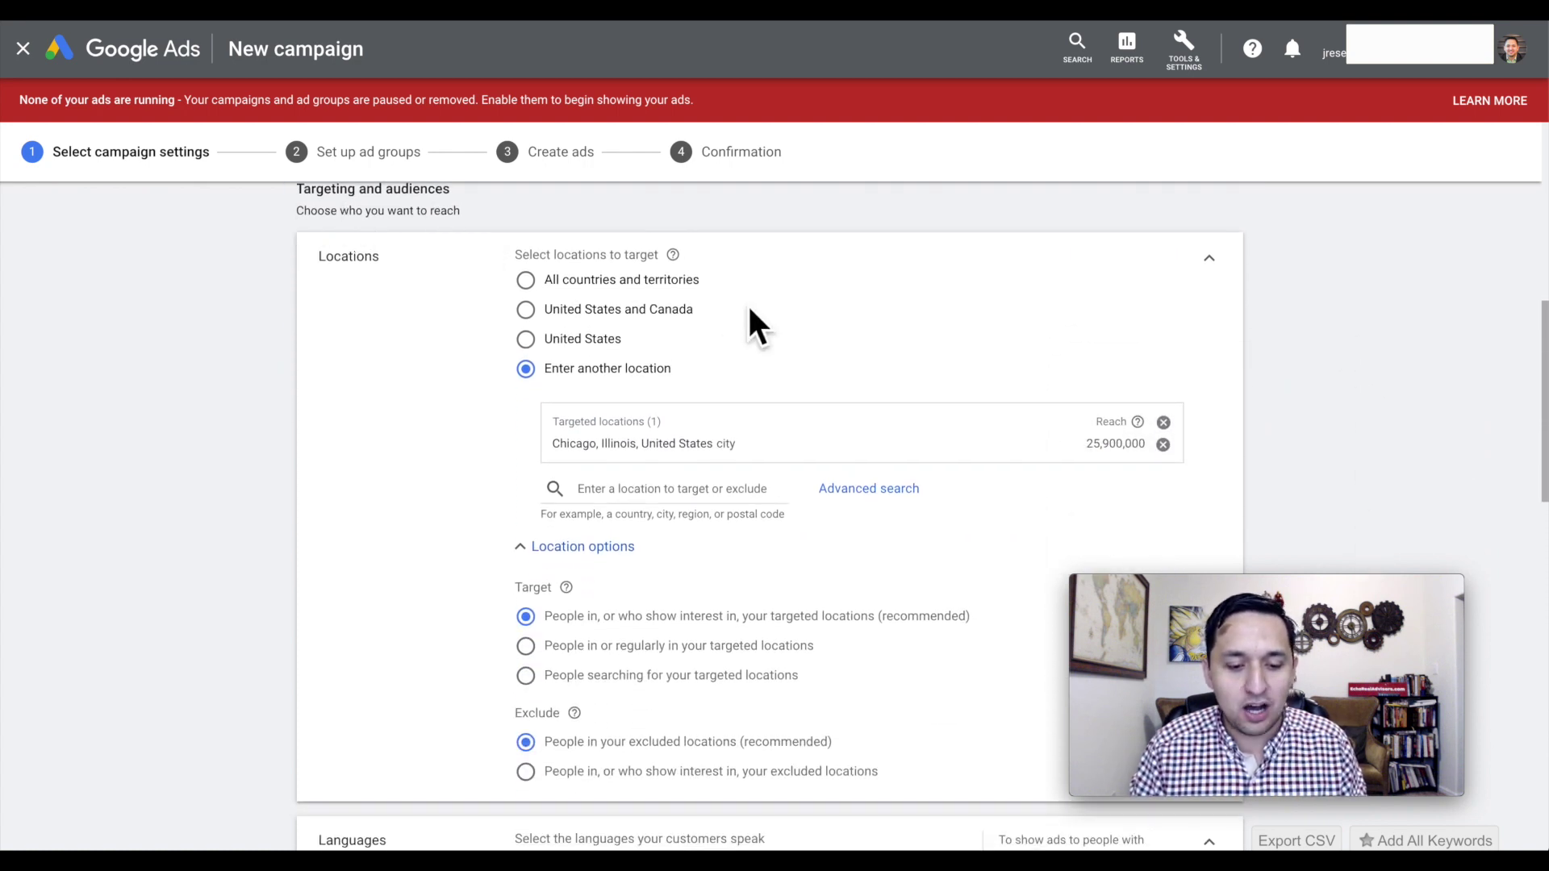
pyautogui.click(525, 339)
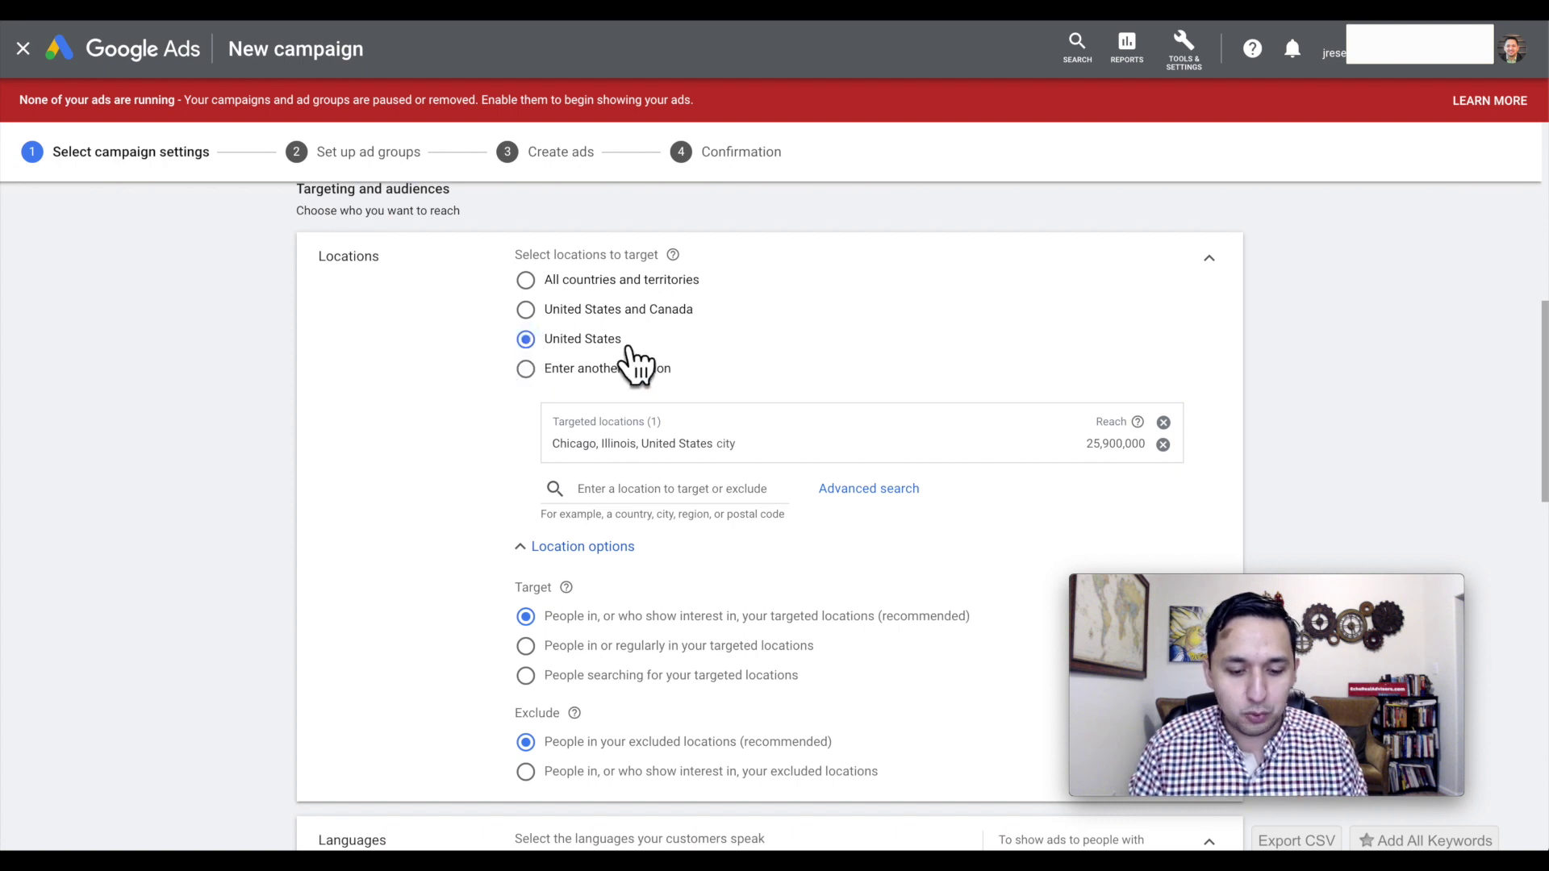
pyautogui.click(1165, 425)
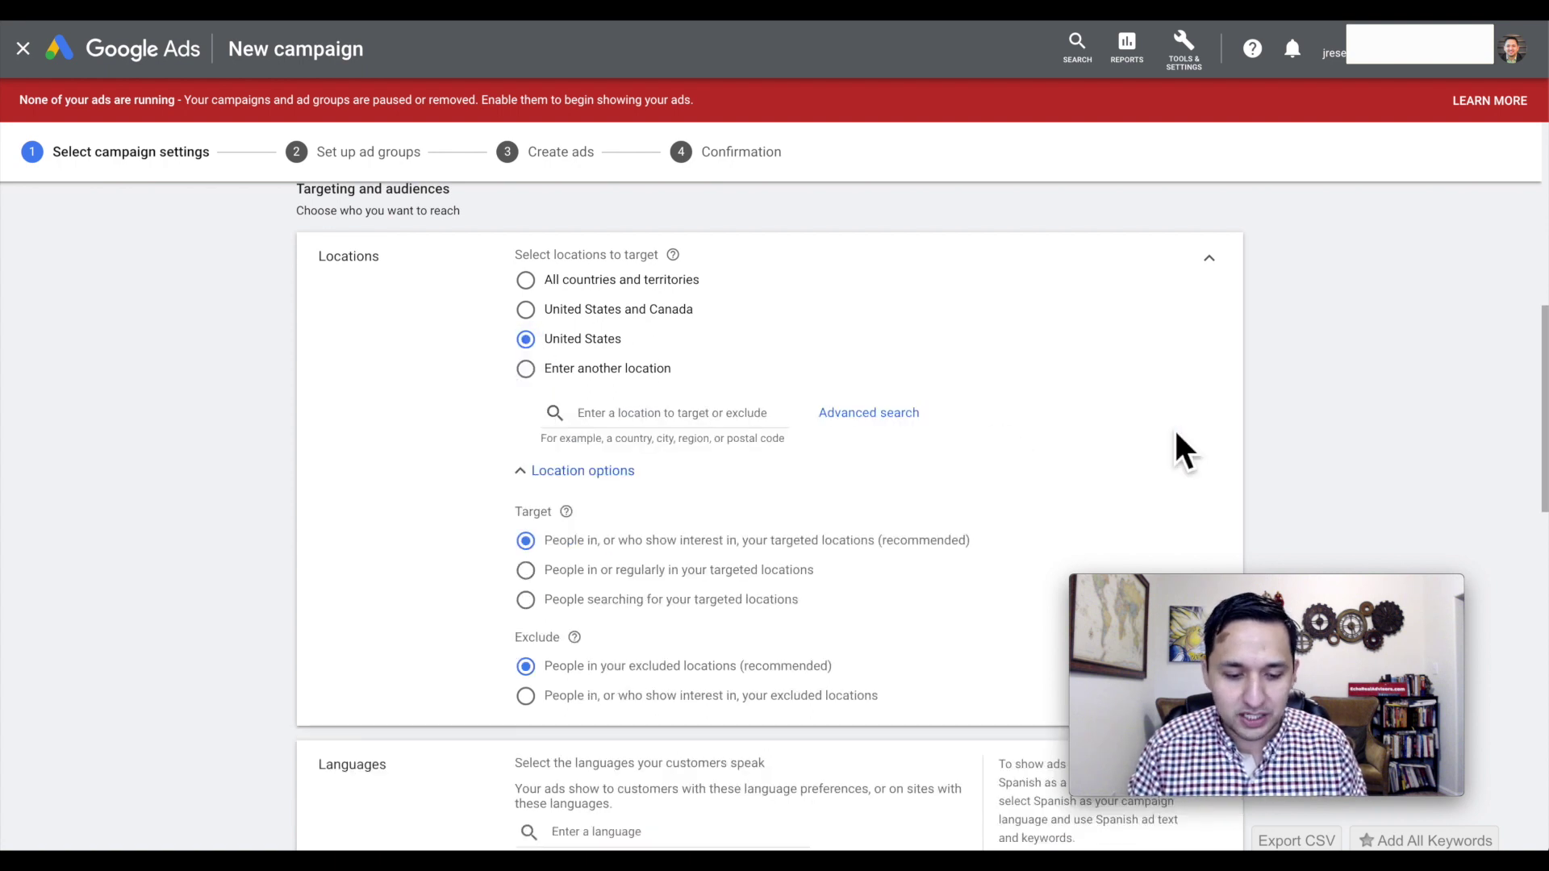
pyautogui.click(650, 416)
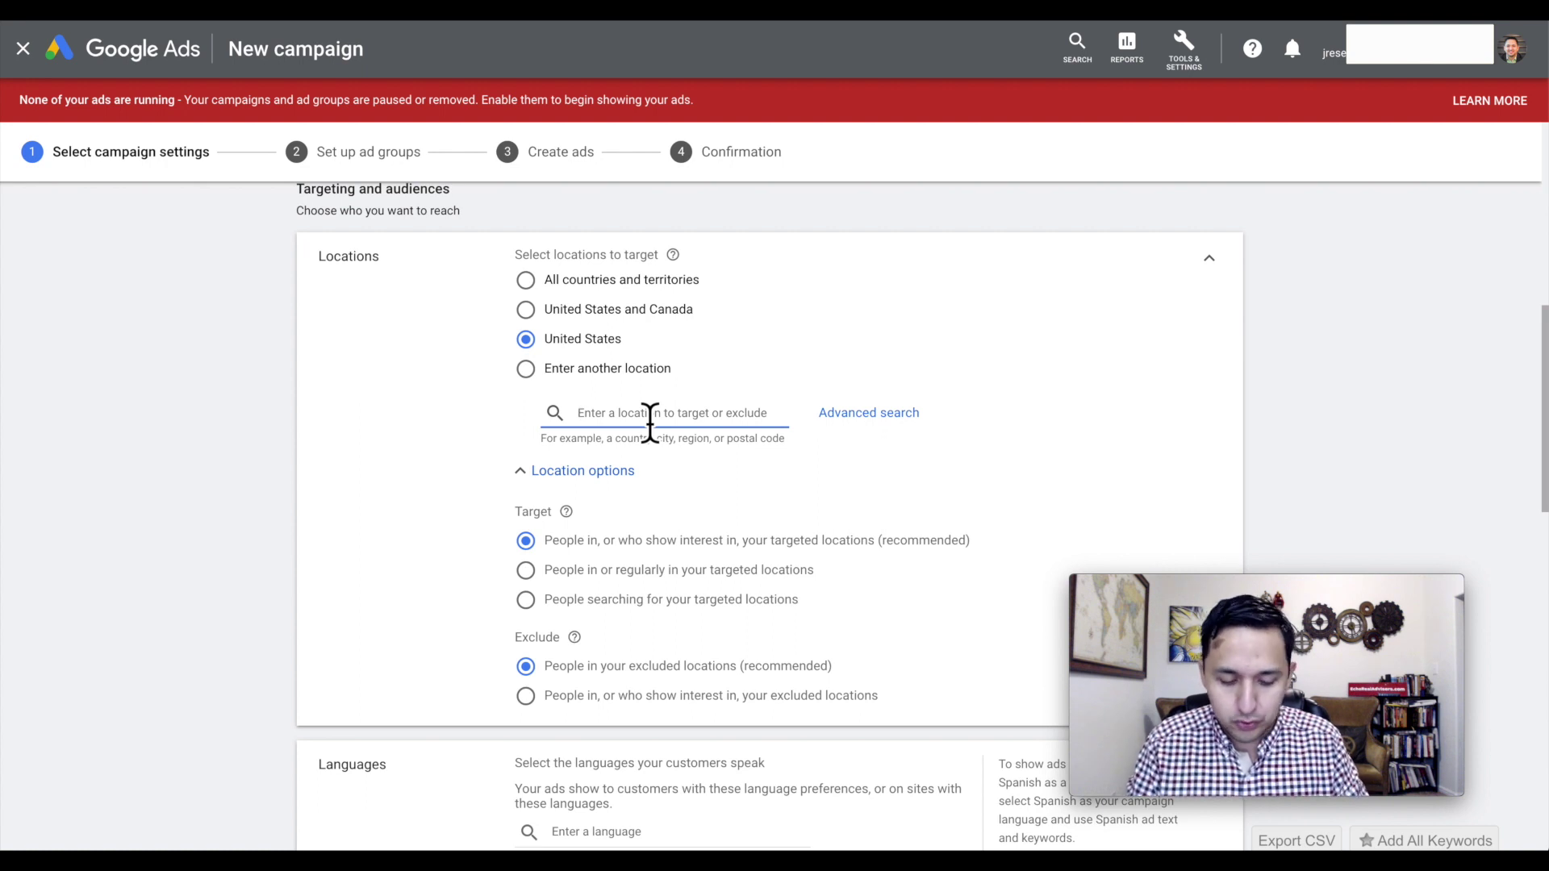
pyautogui.write('sa')
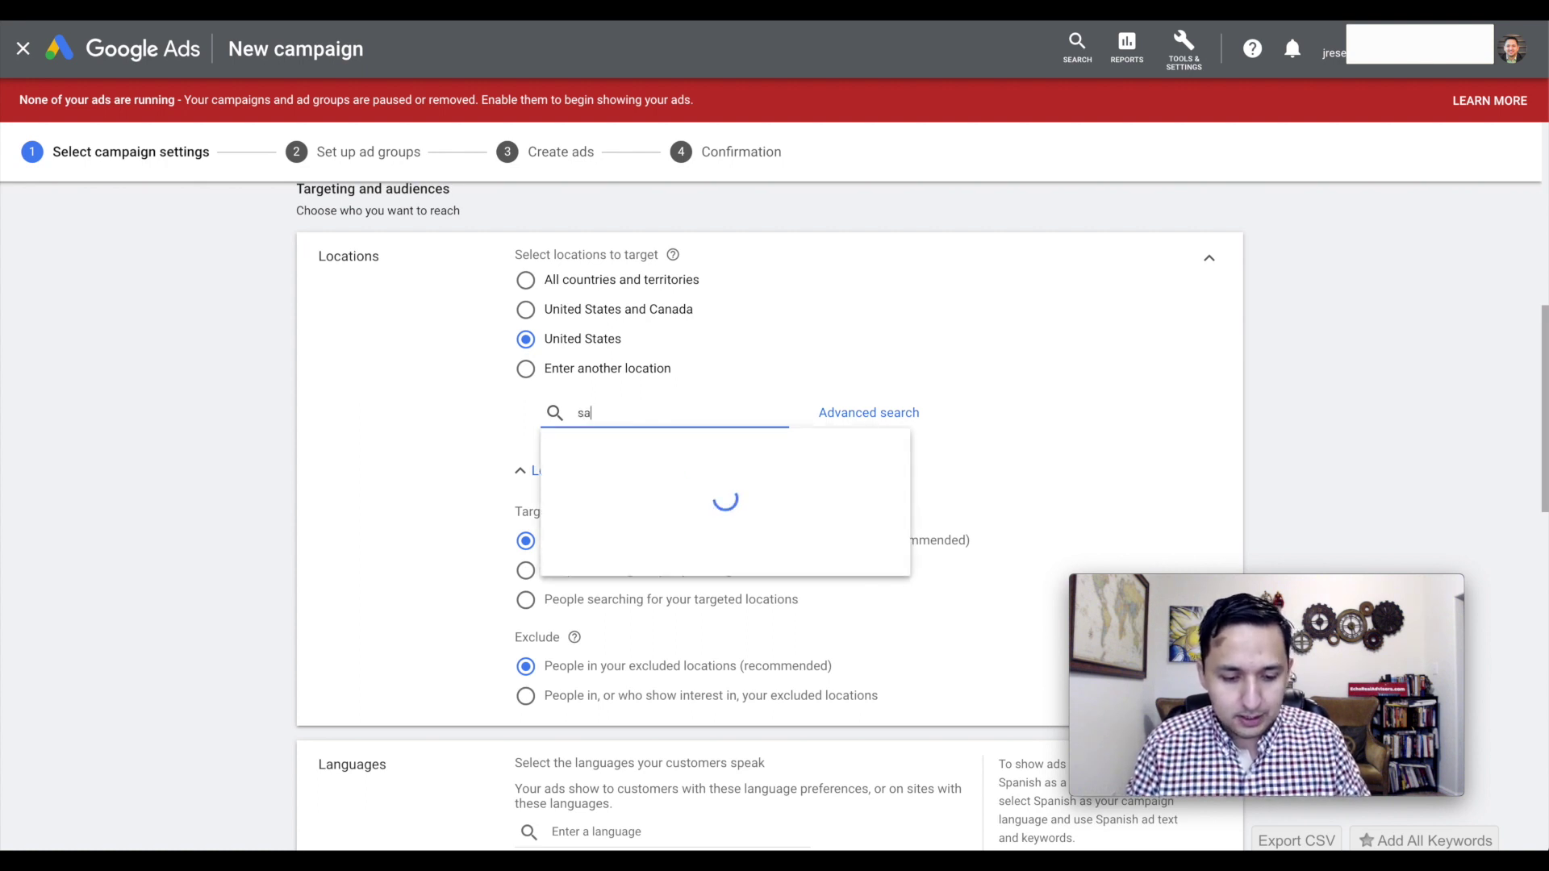
pyautogui.write('cramento')
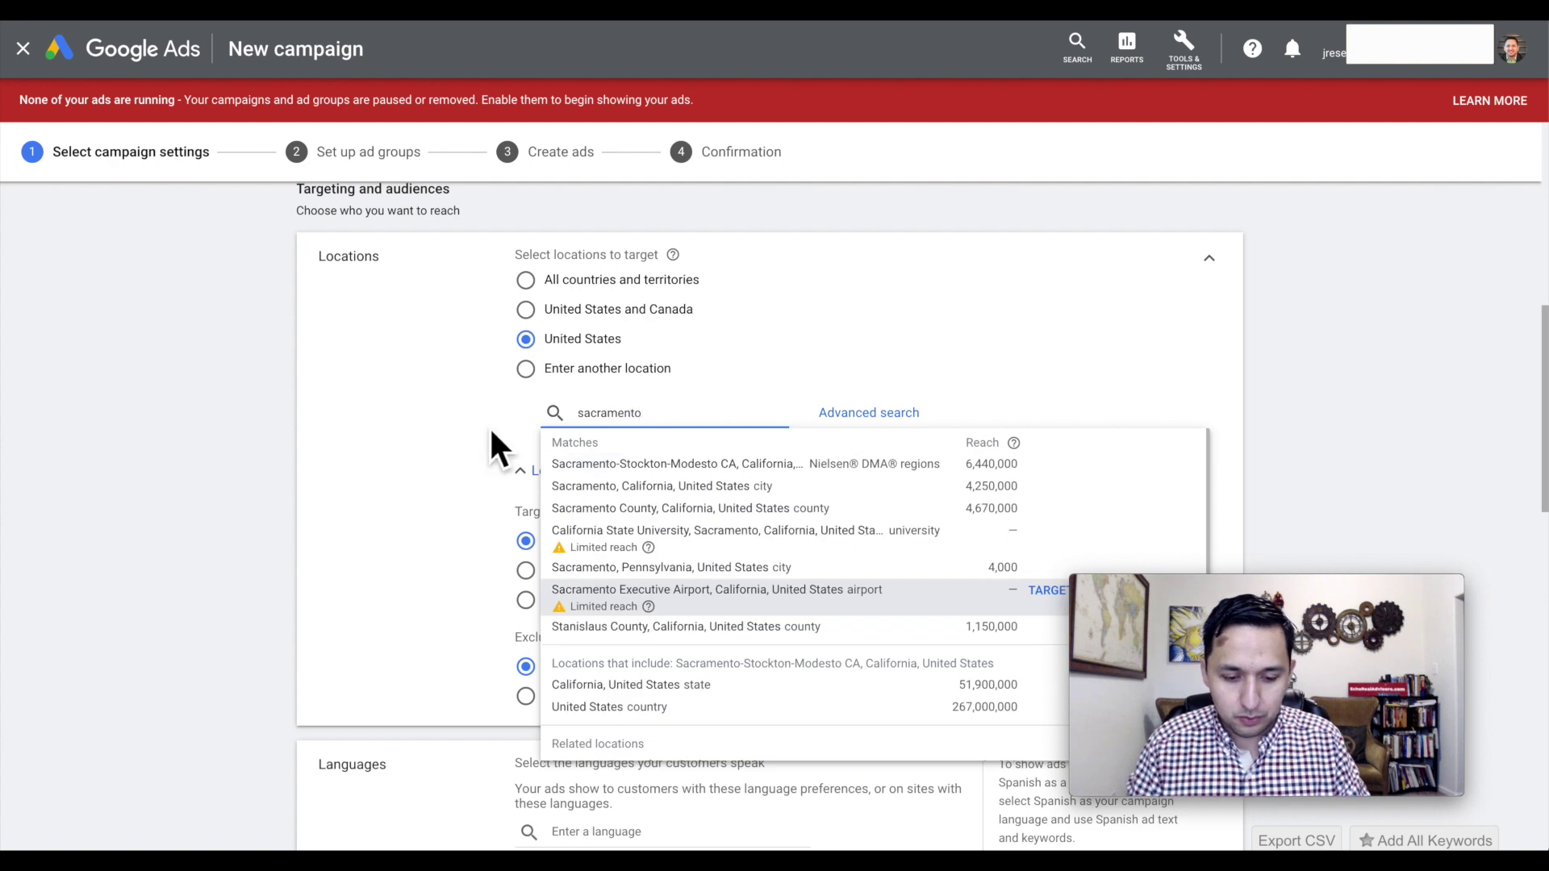
pyautogui.click(702, 489)
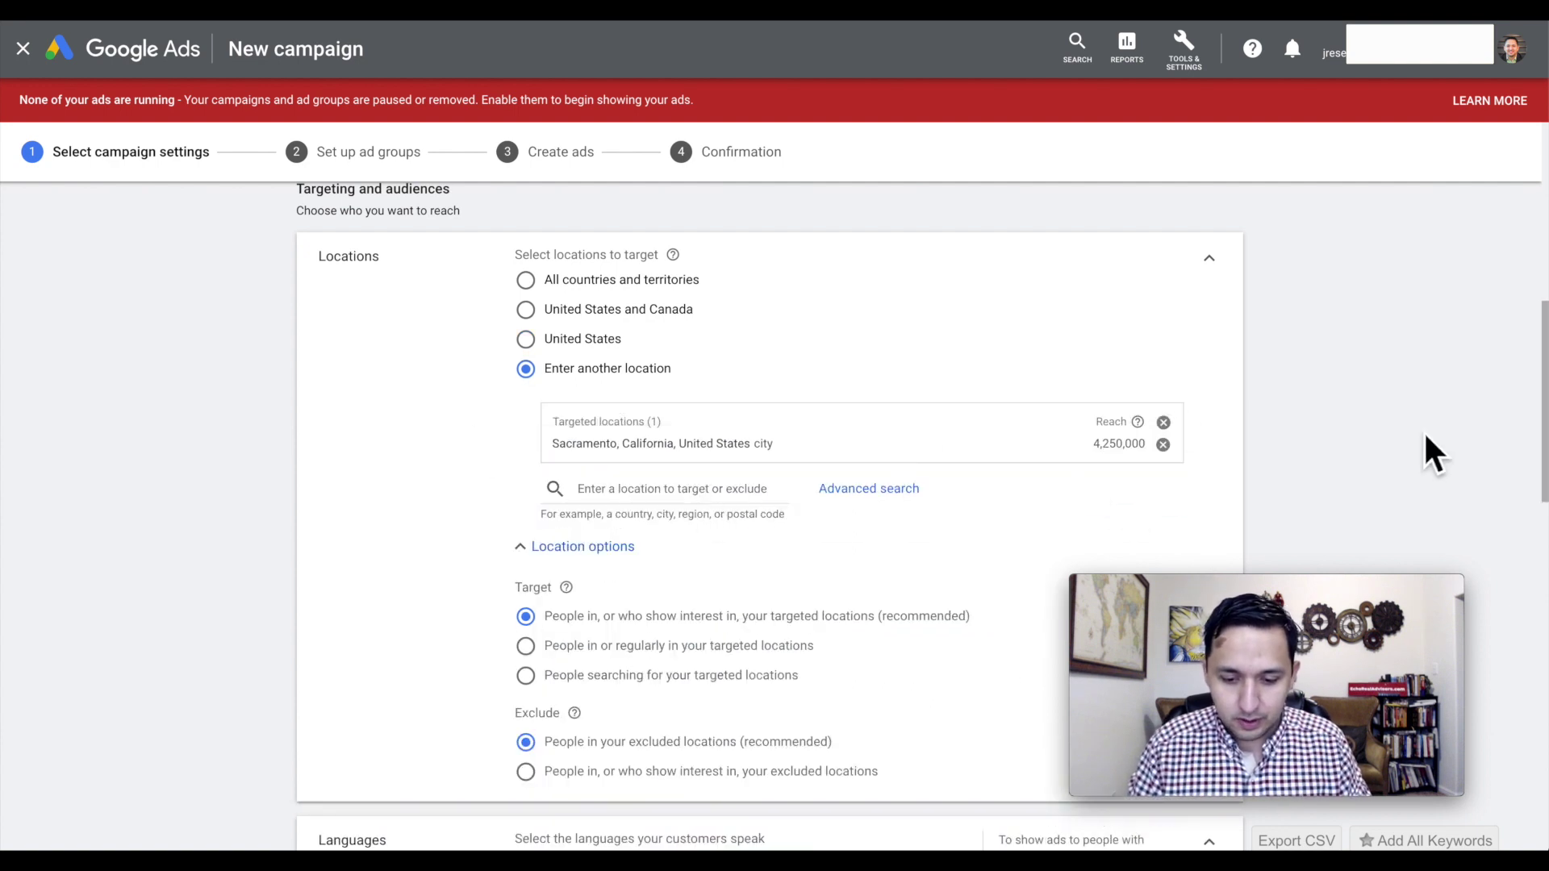
# Set the location target option to People in or regularly in your targeted locations.
pyautogui.scroll(-2, 1384, 439)
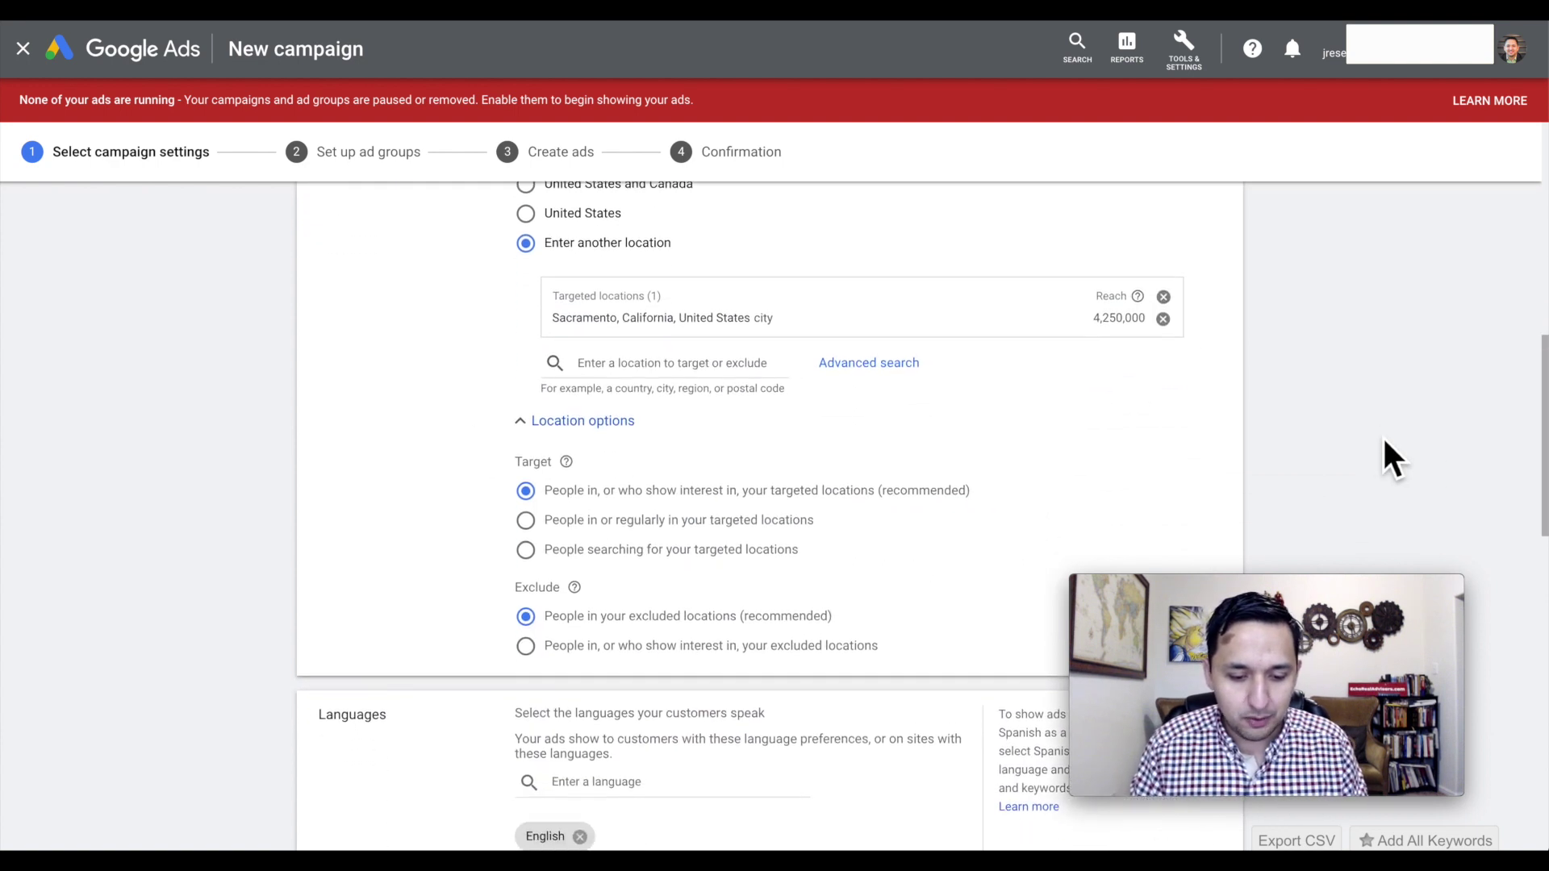
pyautogui.scroll(-1, 1382, 434)
pyautogui.scroll(-2, 847, 387)
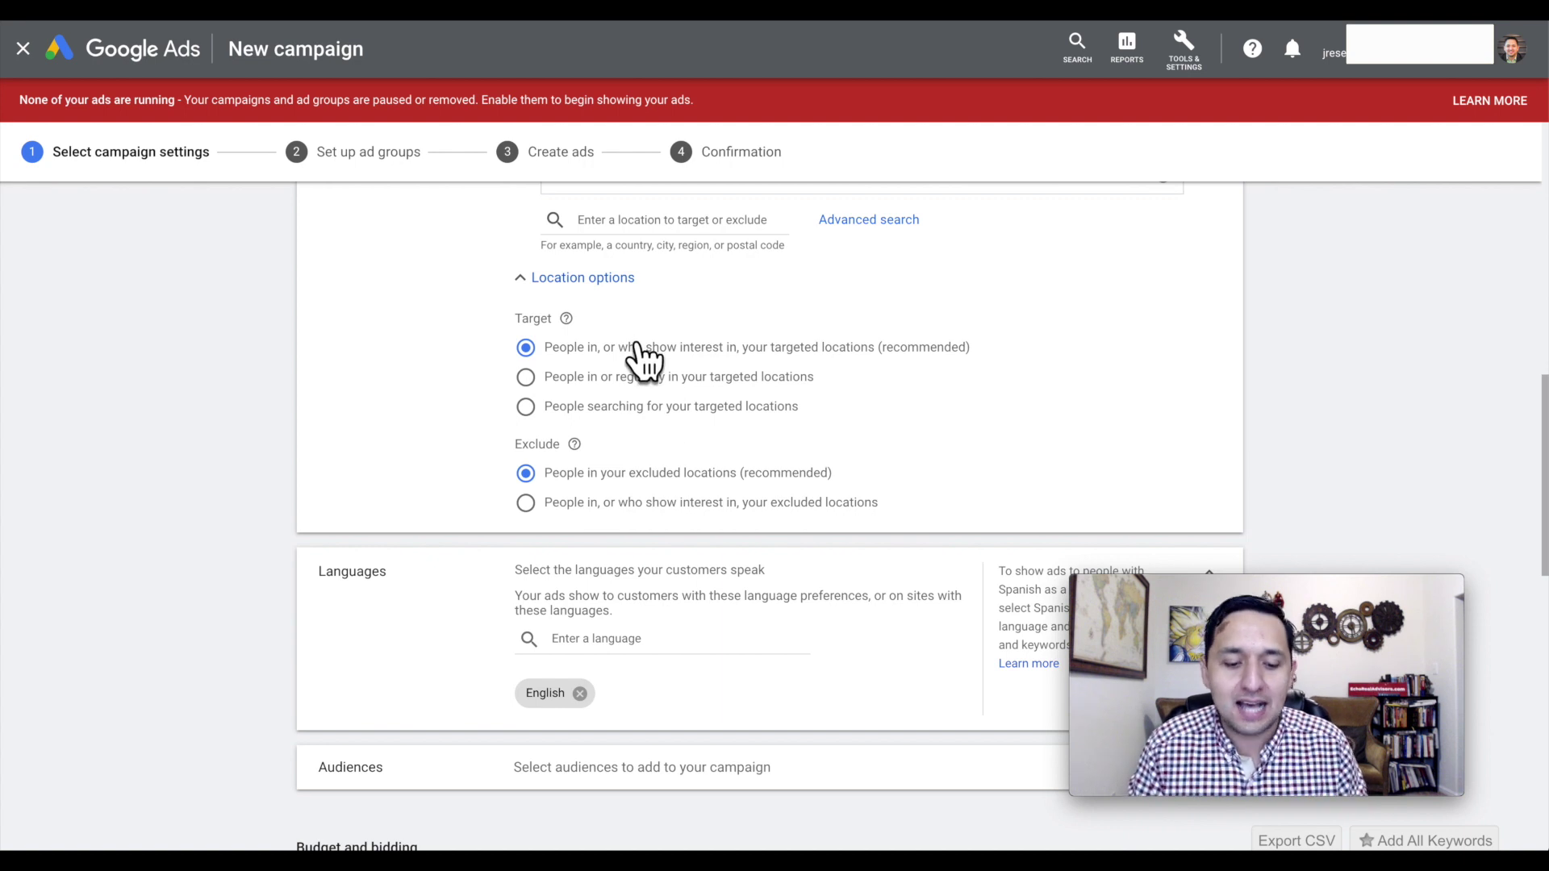
pyautogui.click(529, 376)
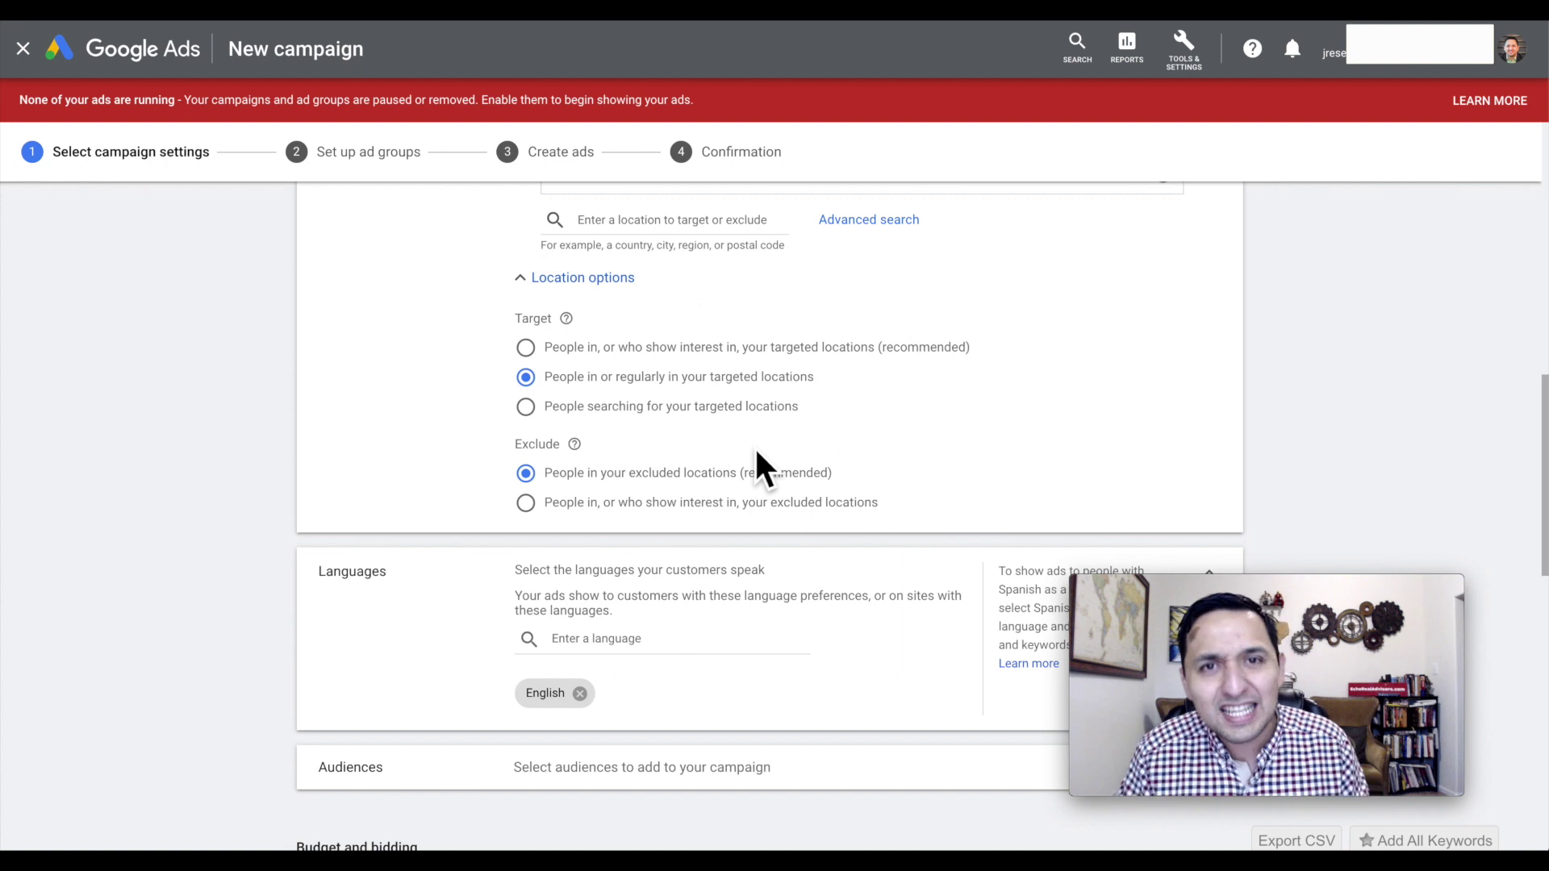
pyautogui.scroll(-1, 751, 460)
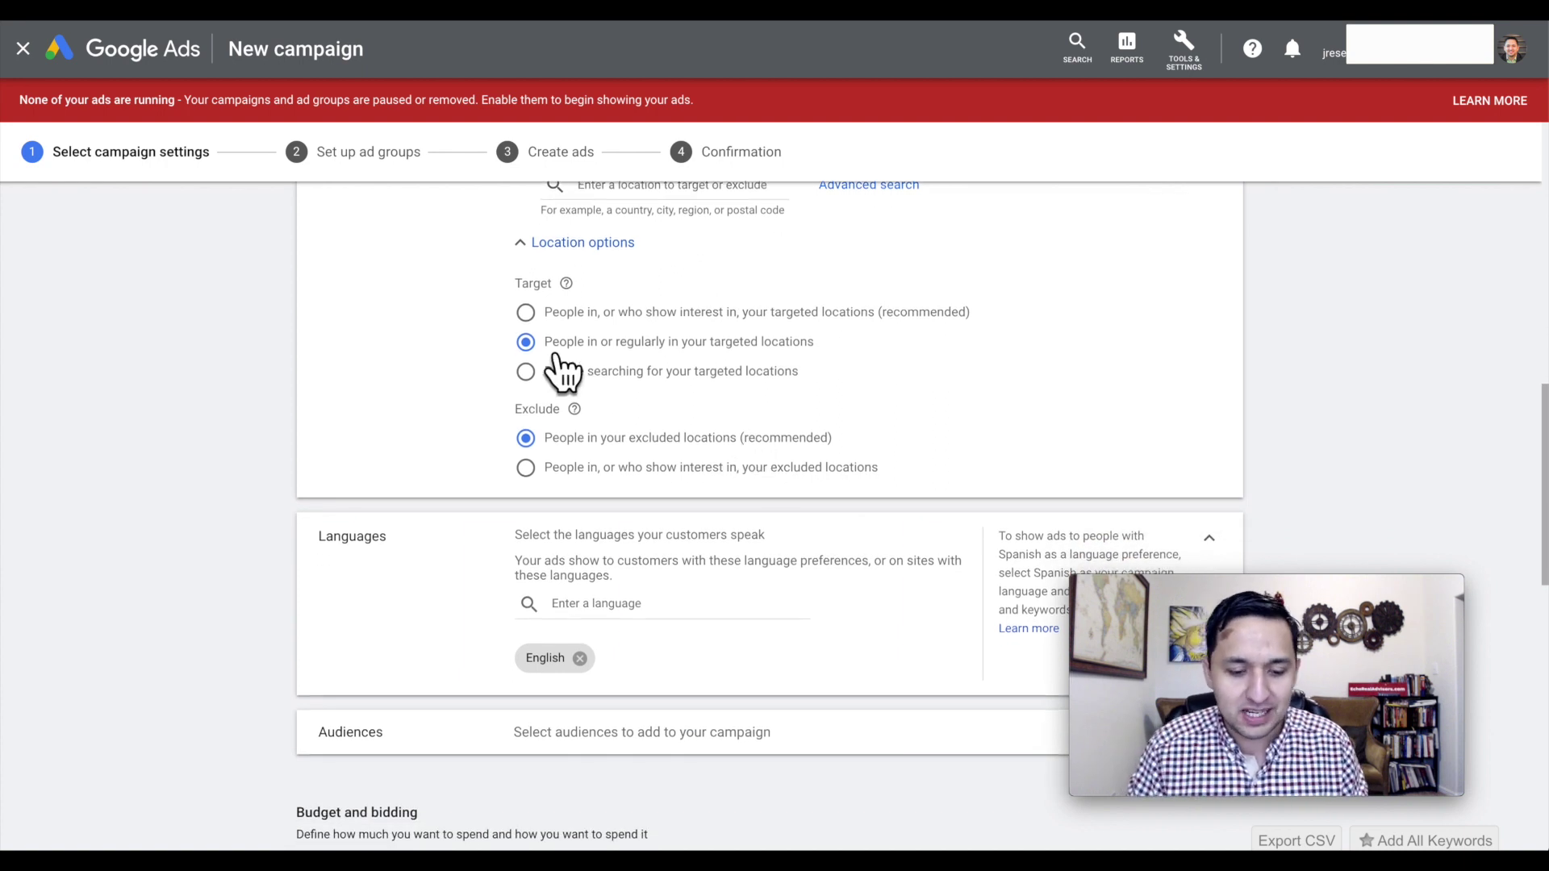
pyautogui.scroll(-2, 694, 440)
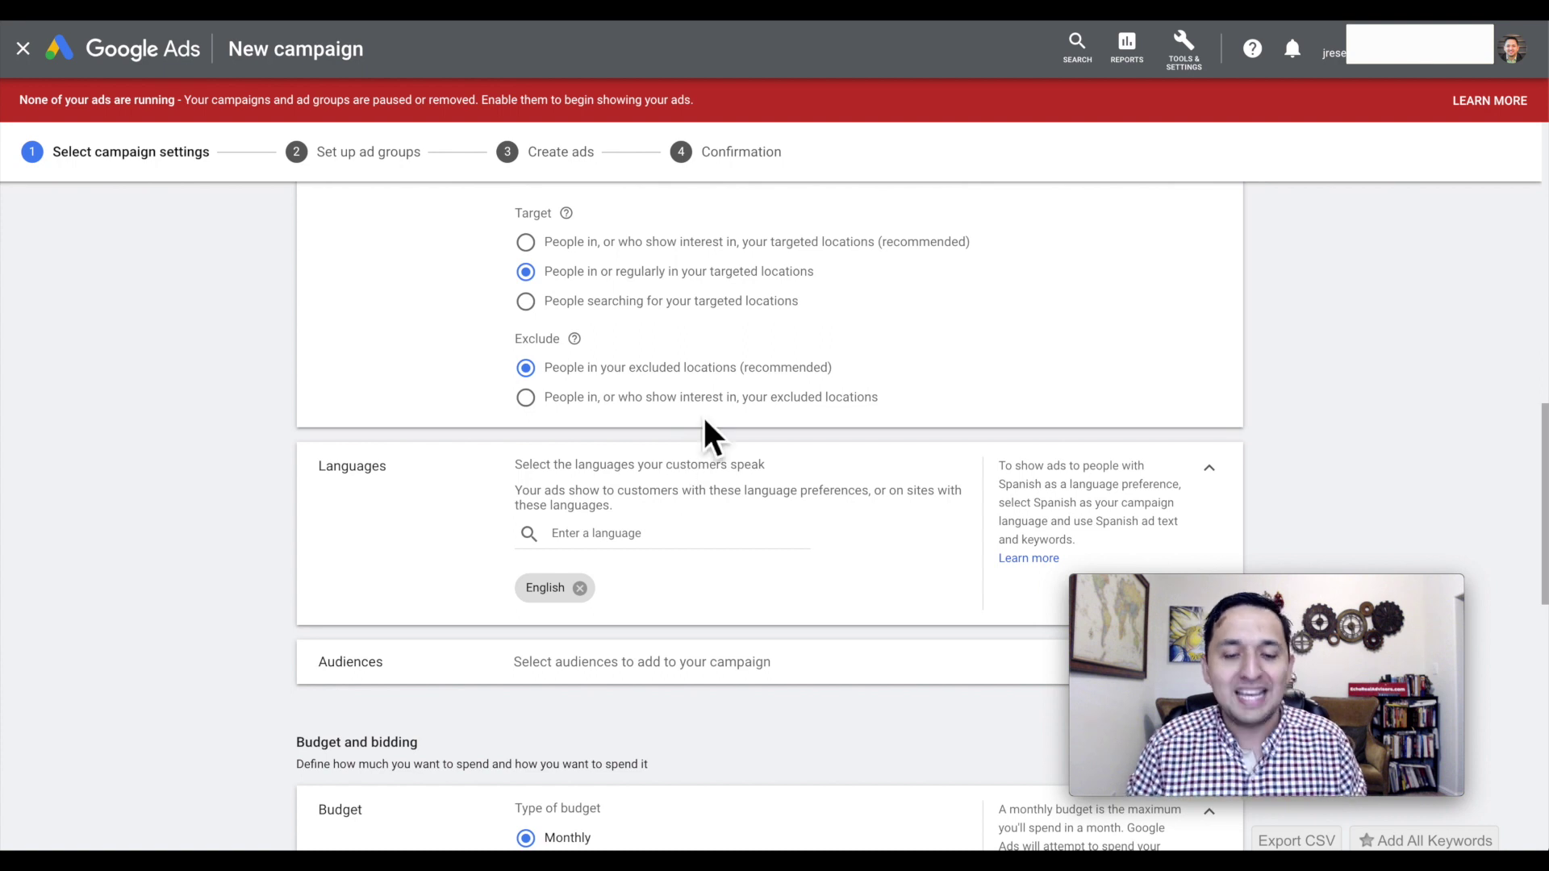
# Add and save a 20 mi radius target pinned east of Sacramento, at about (38.67, -121.26), through the advanced location search.
pyautogui.scroll(4, 704, 420)
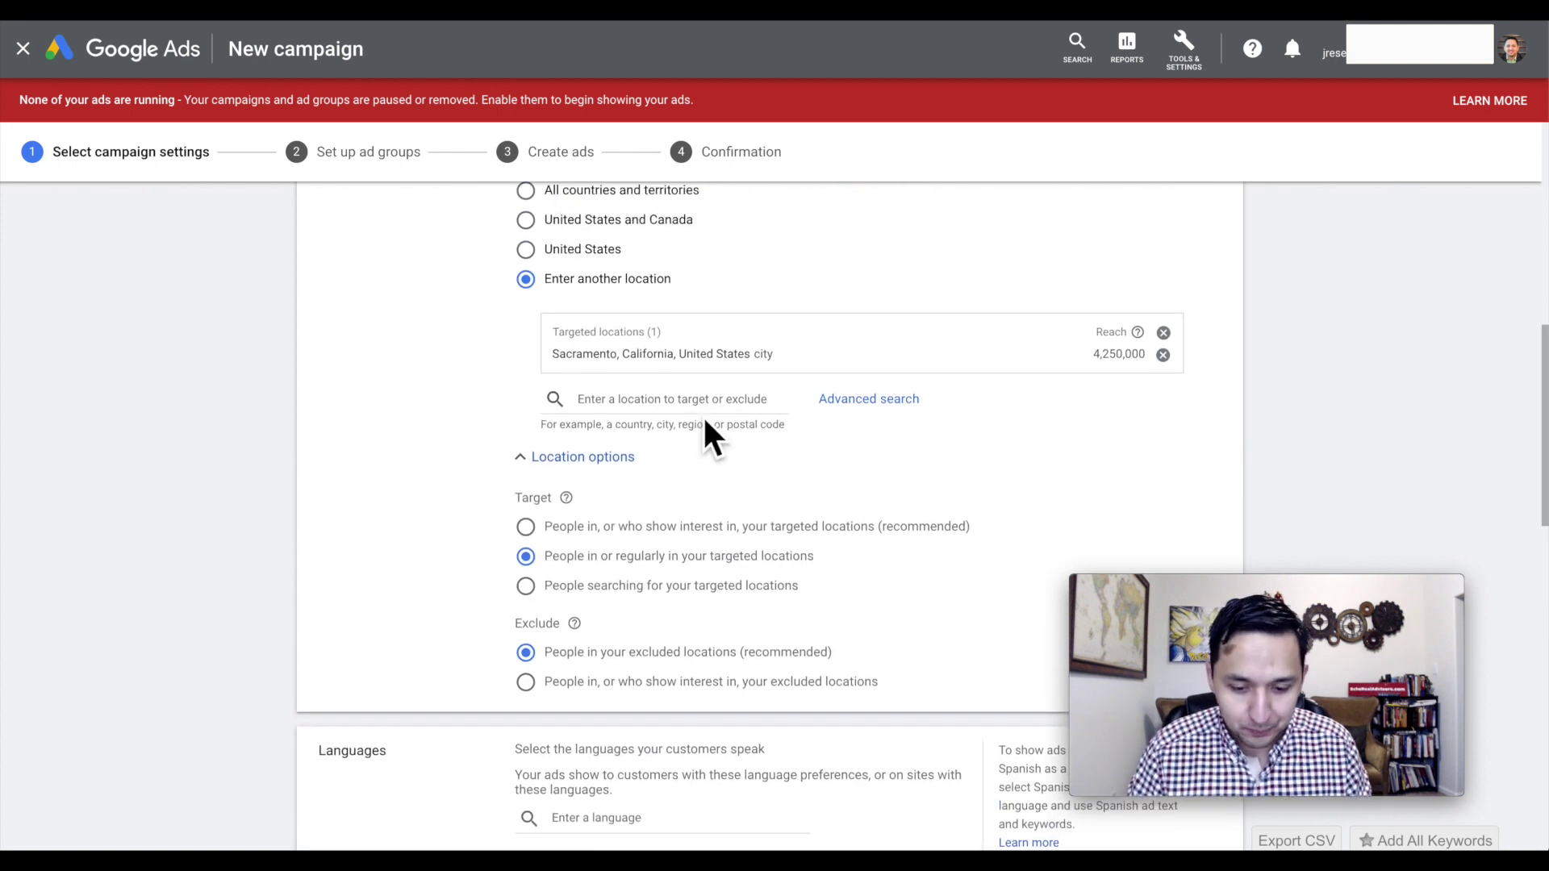
pyautogui.click(845, 403)
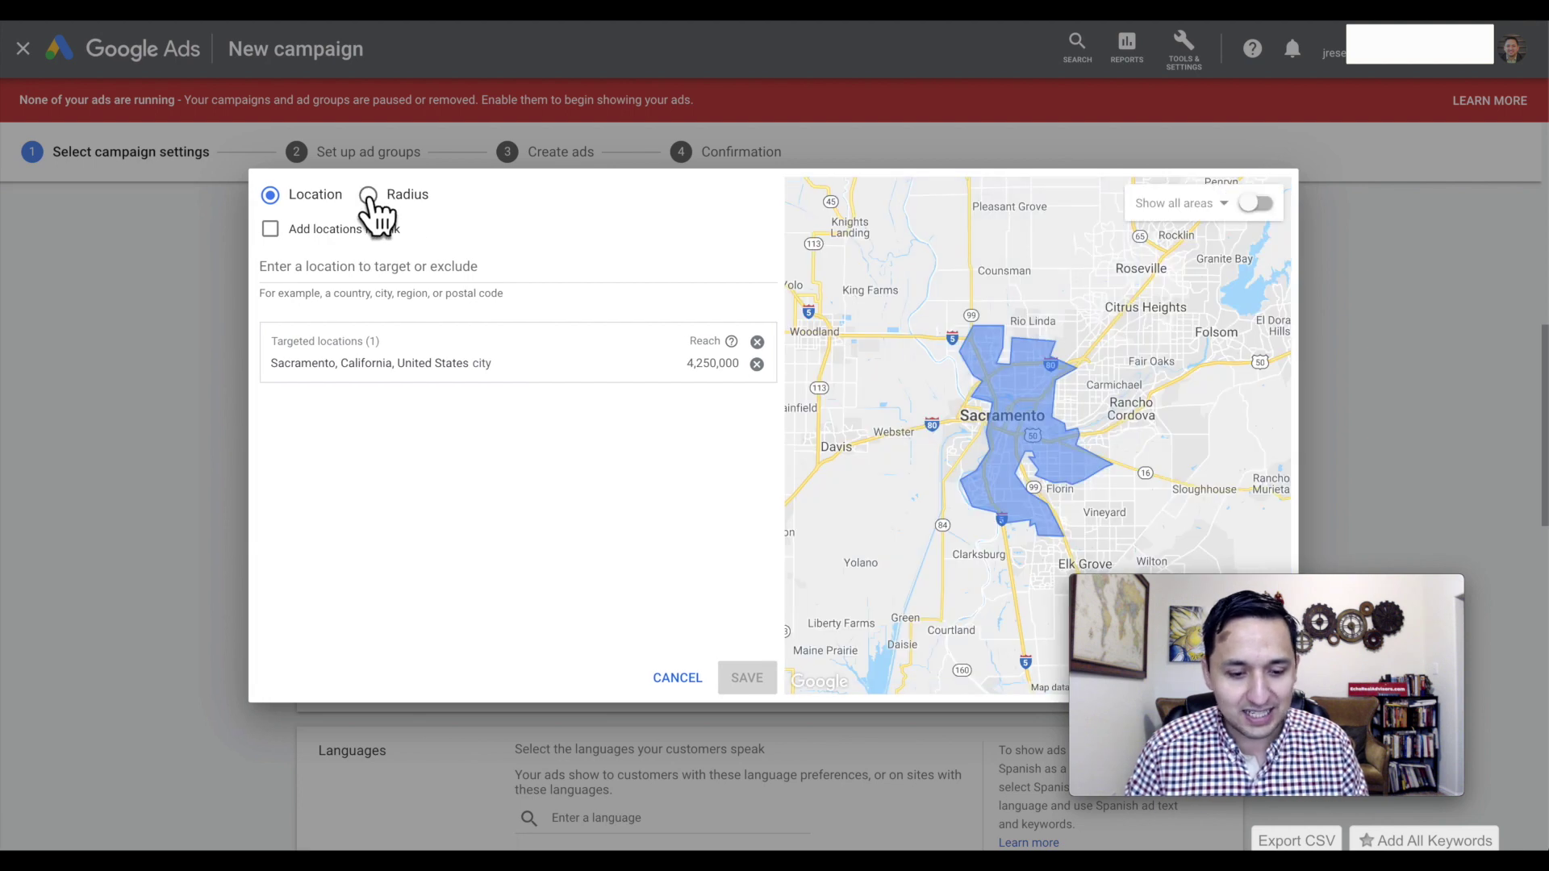
pyautogui.click(369, 198)
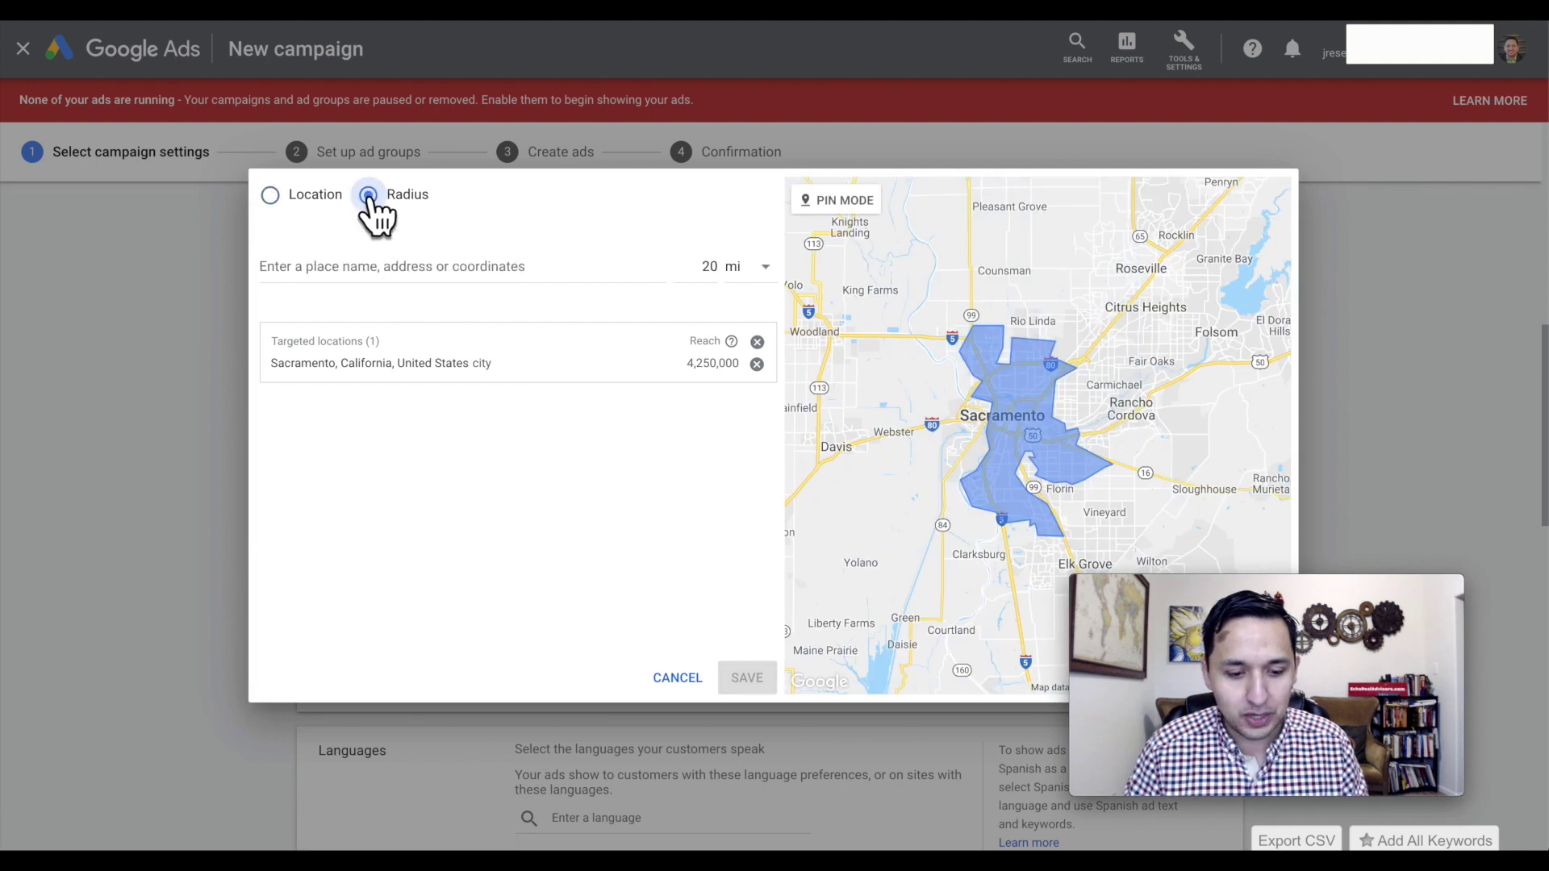
pyautogui.click(839, 203)
pyautogui.click(1155, 322)
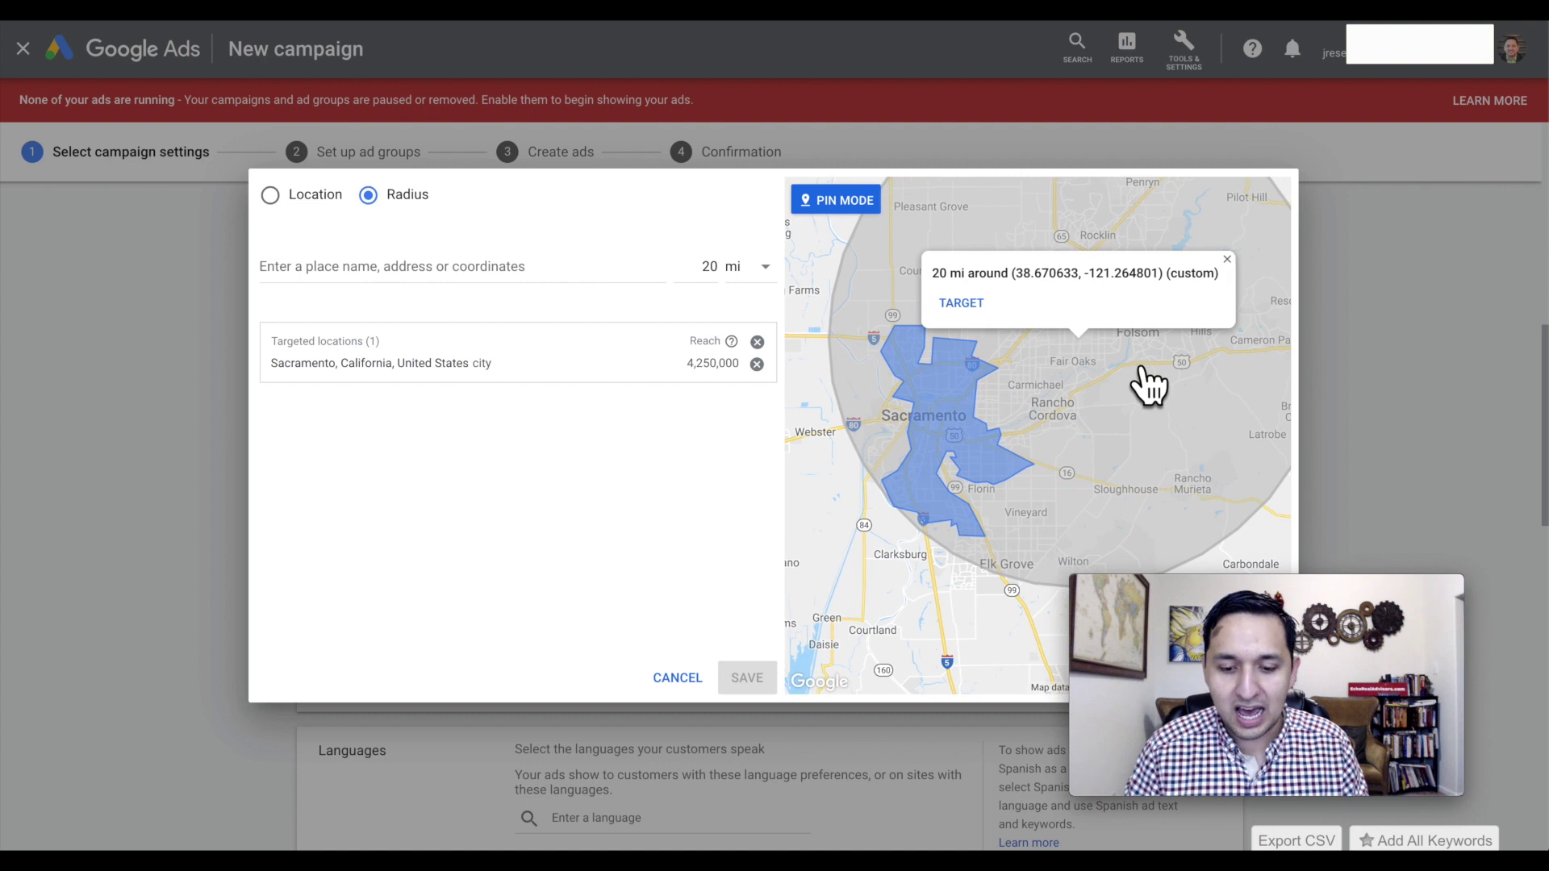
pyautogui.click(962, 303)
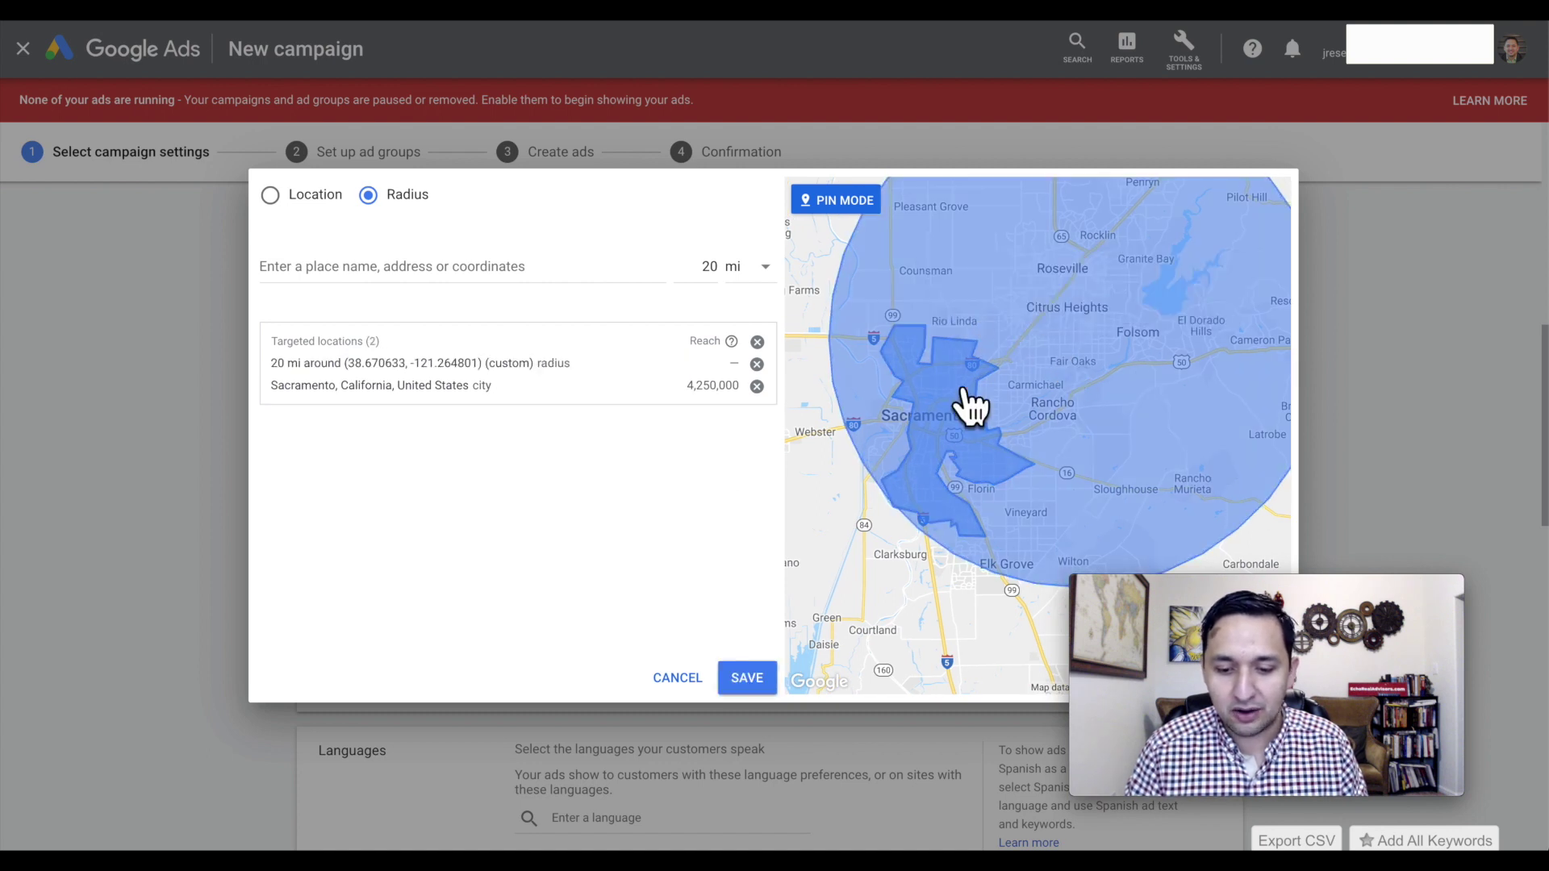
pyautogui.click(744, 682)
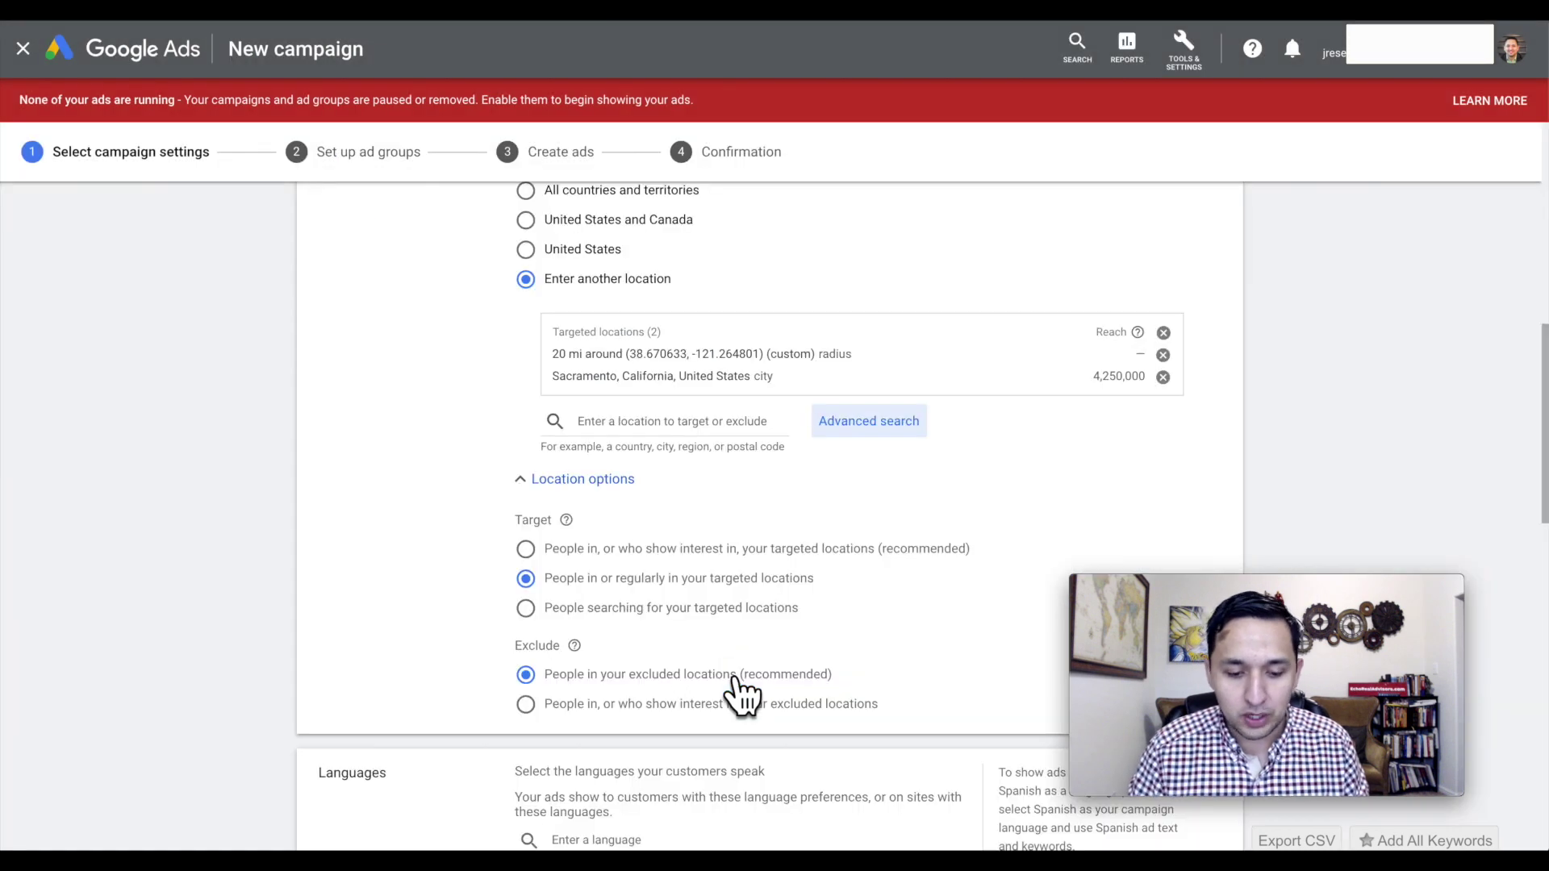
# Review the languages available for the campaign and close the list with only English selected.
pyautogui.scroll(-5, 1376, 428)
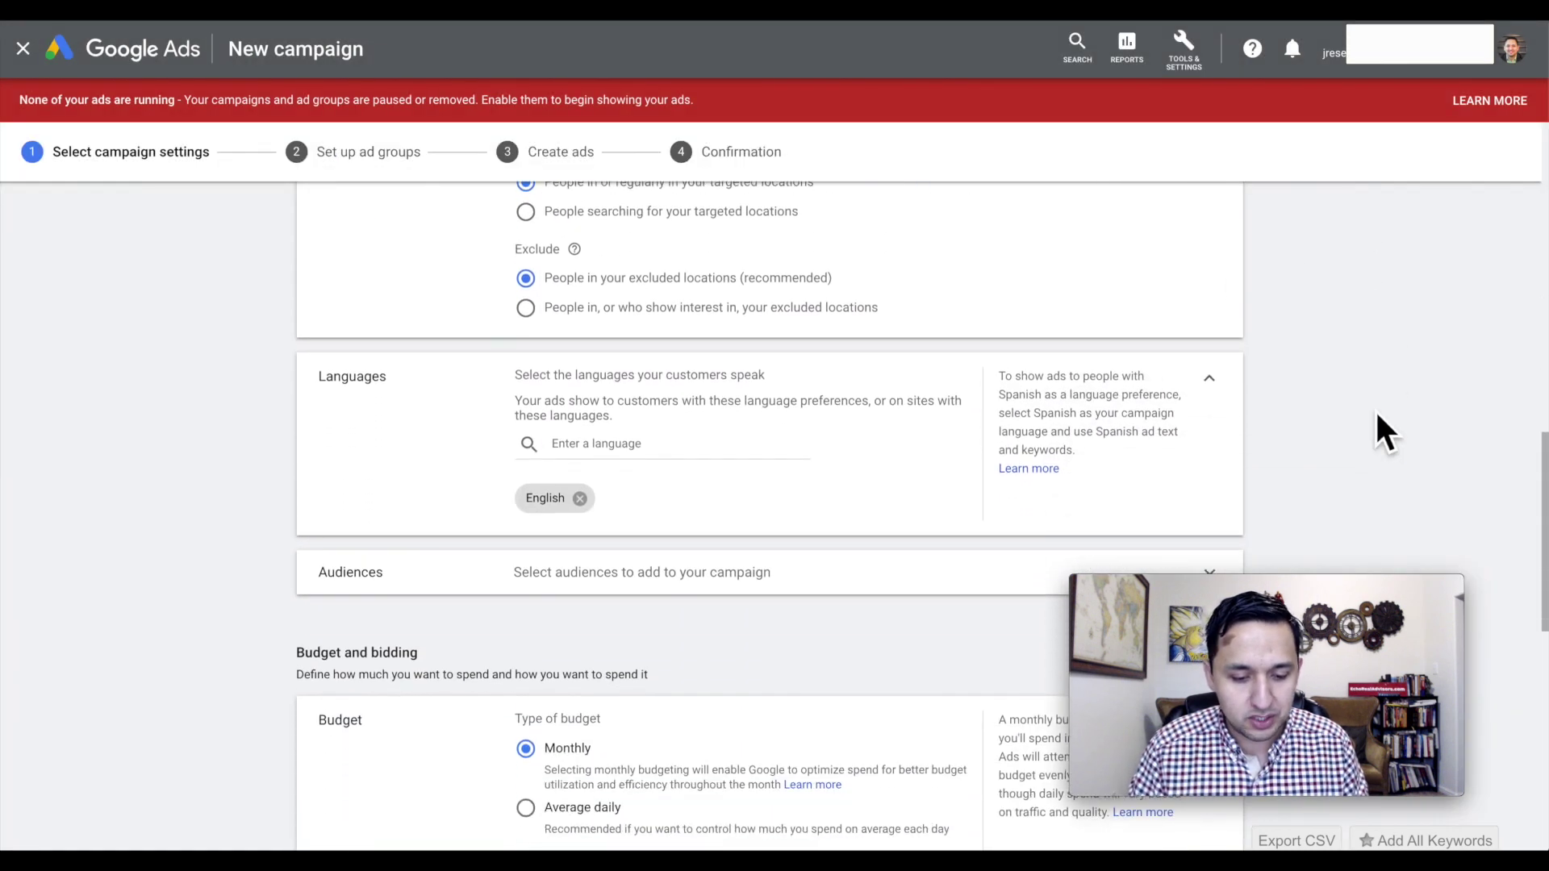
pyautogui.scroll(-1, 1376, 415)
pyautogui.click(627, 378)
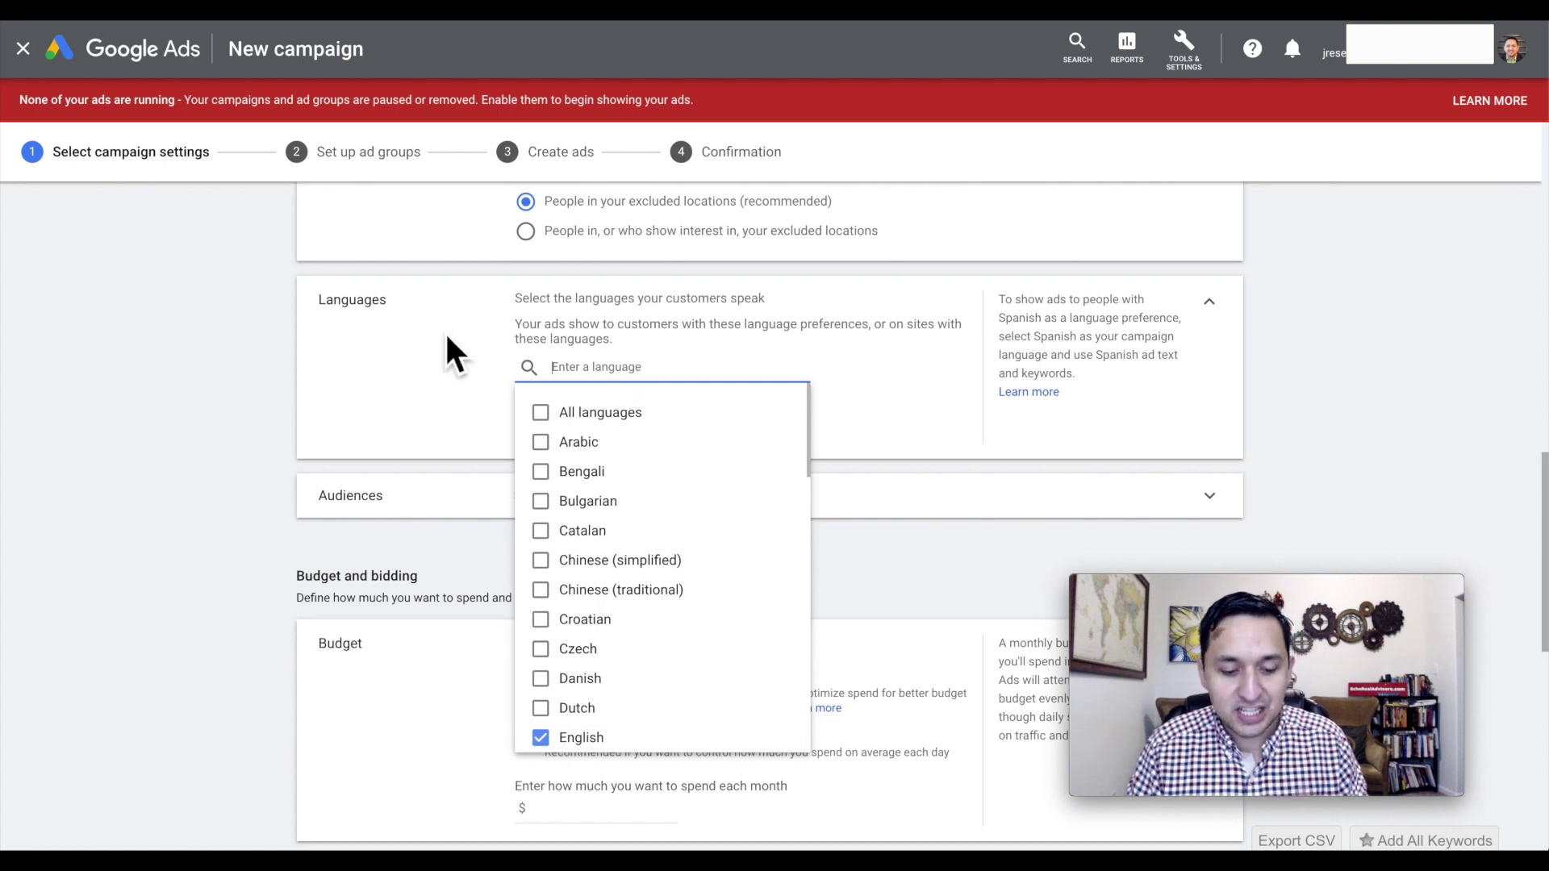
pyautogui.click(432, 387)
pyautogui.scroll(-1, 432, 387)
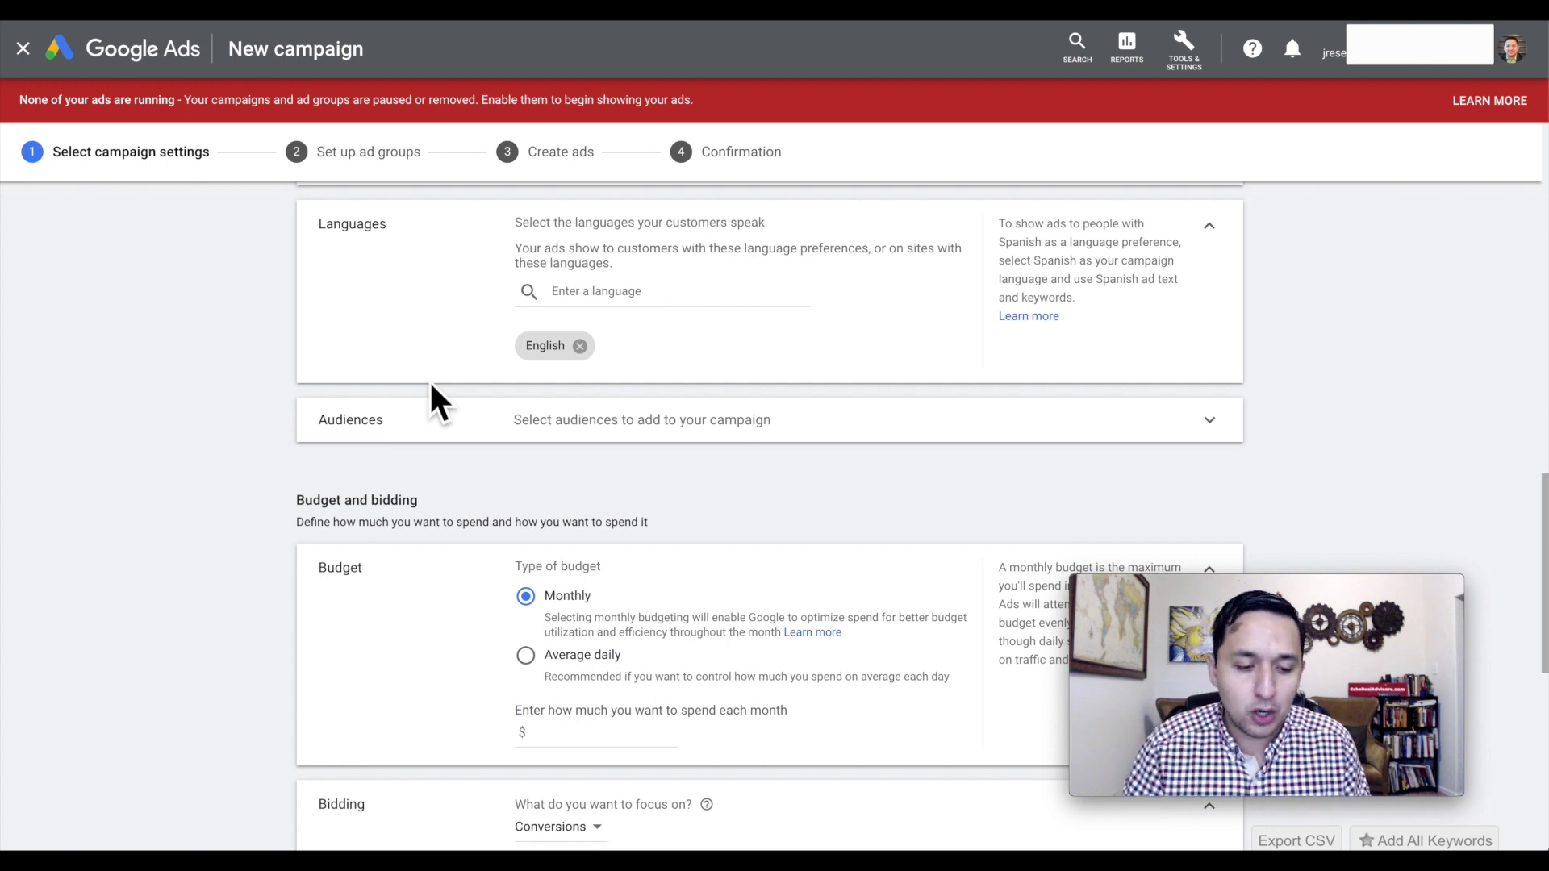
# Examine the campaign's audience options, including detailed demographics, business interactions and recently selected audiences, and collapse the section without selecting any.
pyautogui.scroll(-1, 428, 395)
pyautogui.scroll(1, 603, 377)
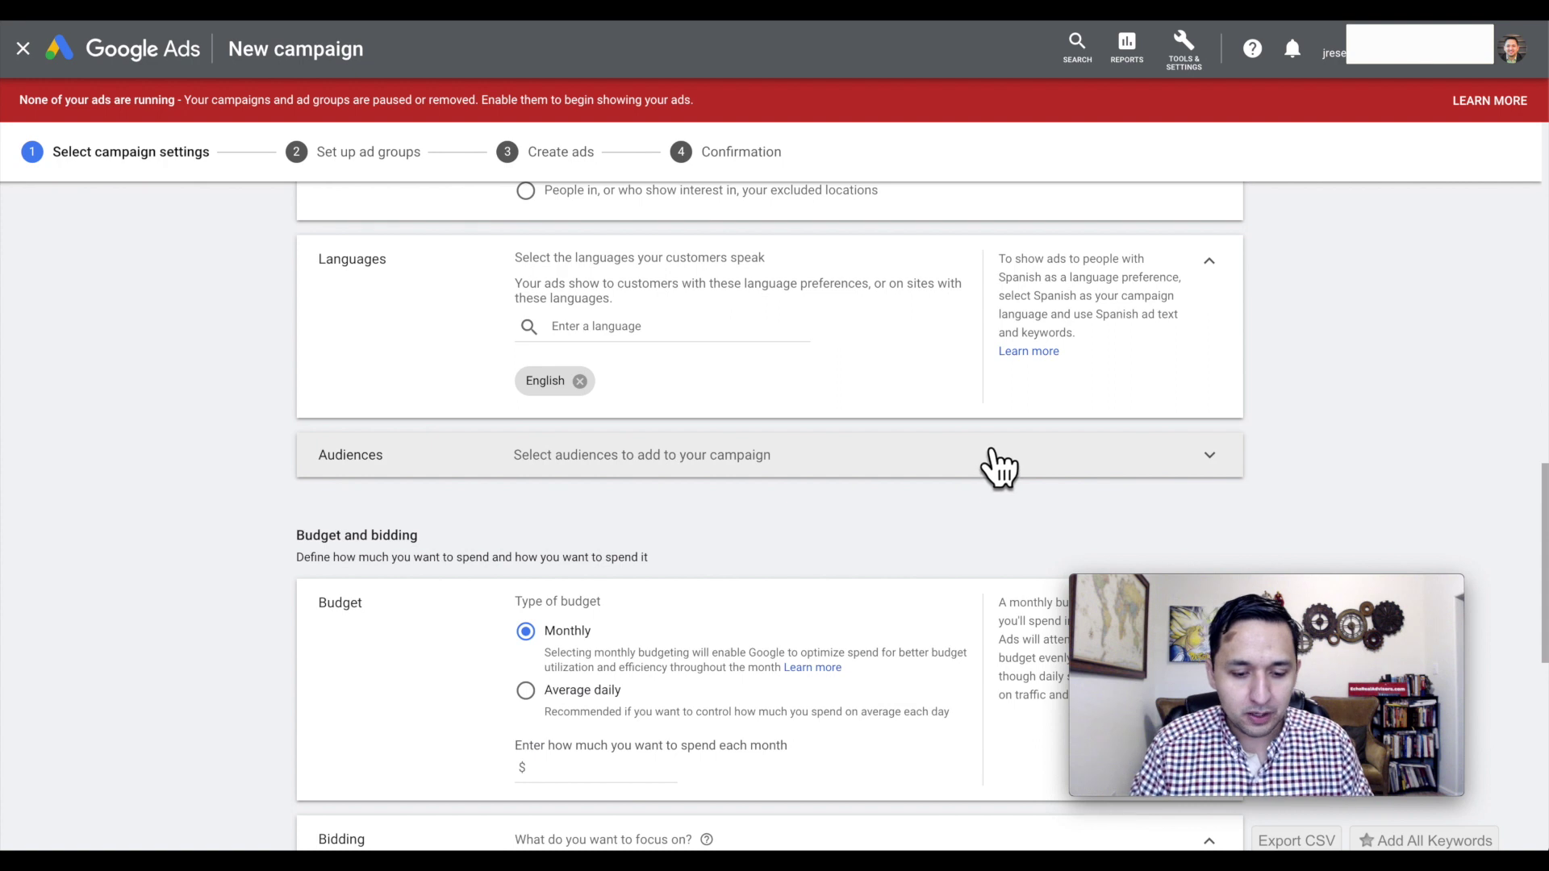
pyautogui.click(1132, 457)
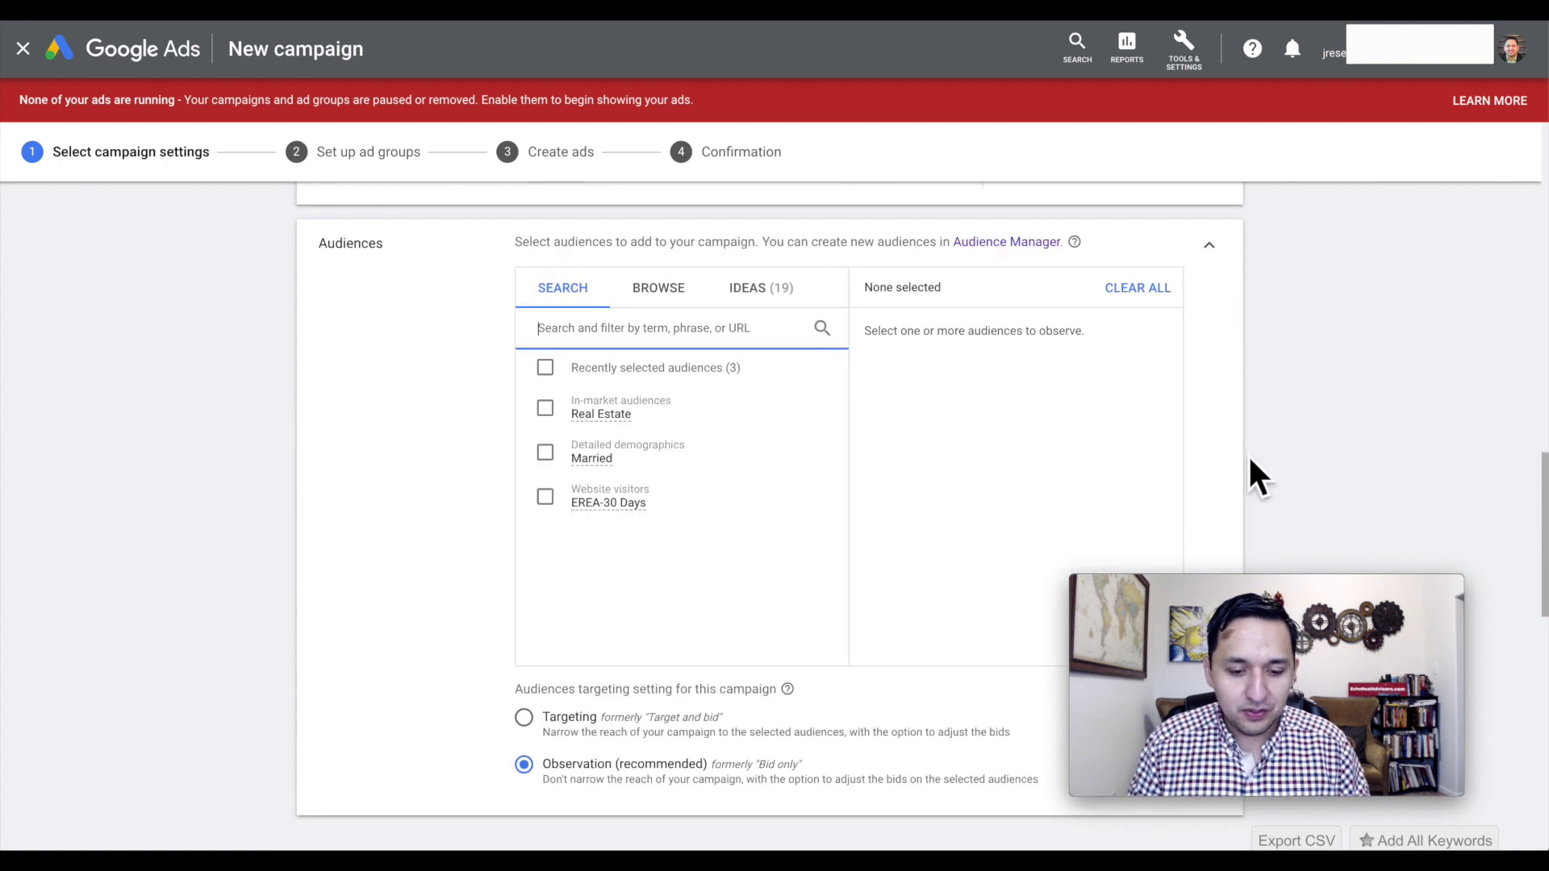
pyautogui.click(666, 305)
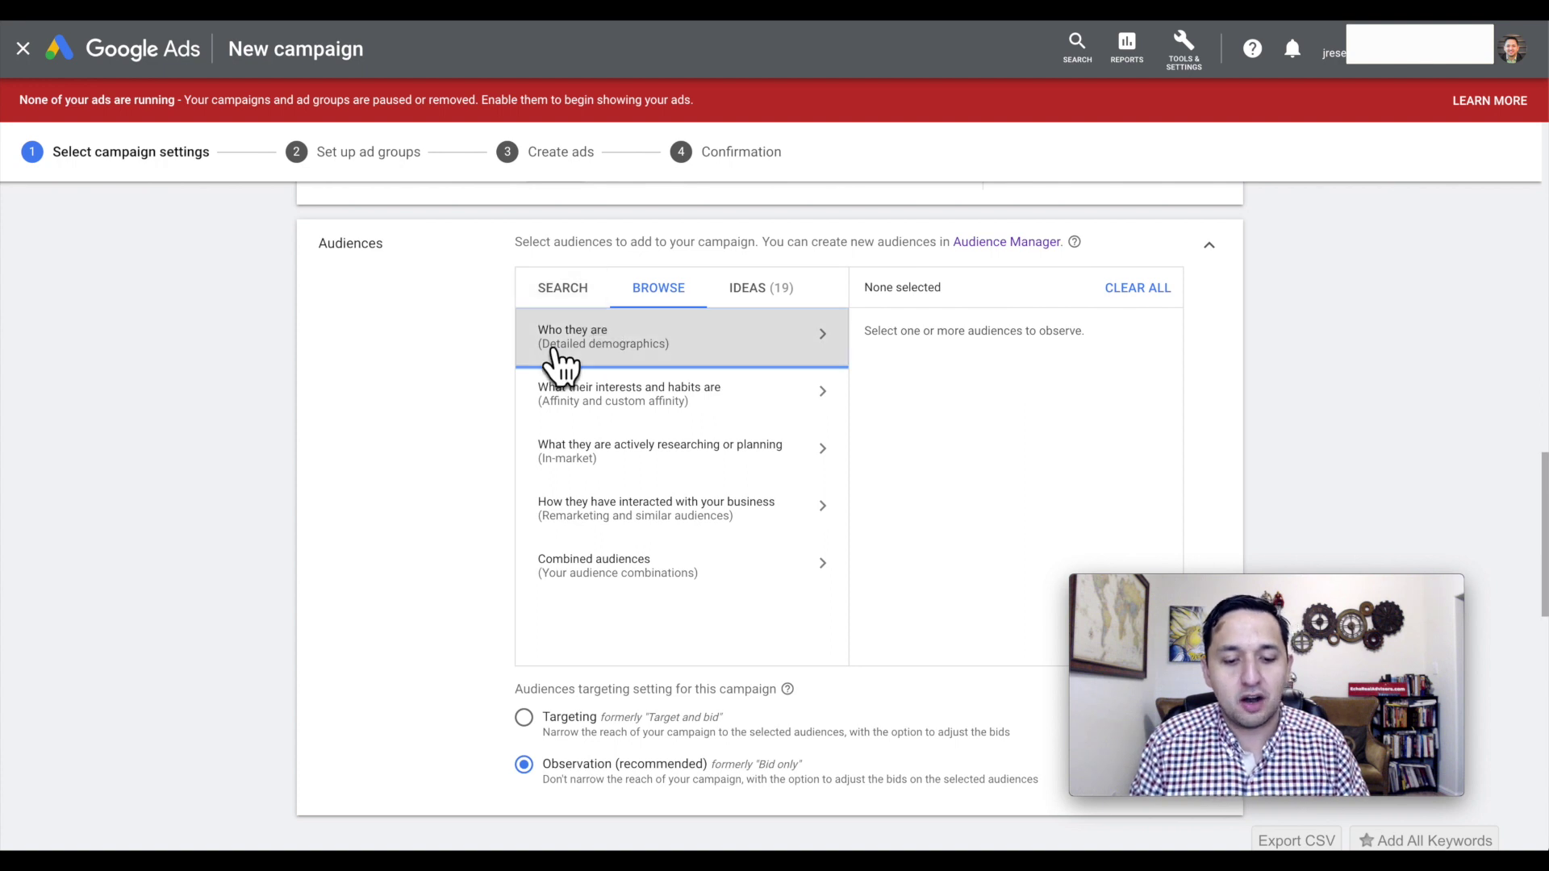
pyautogui.click(676, 348)
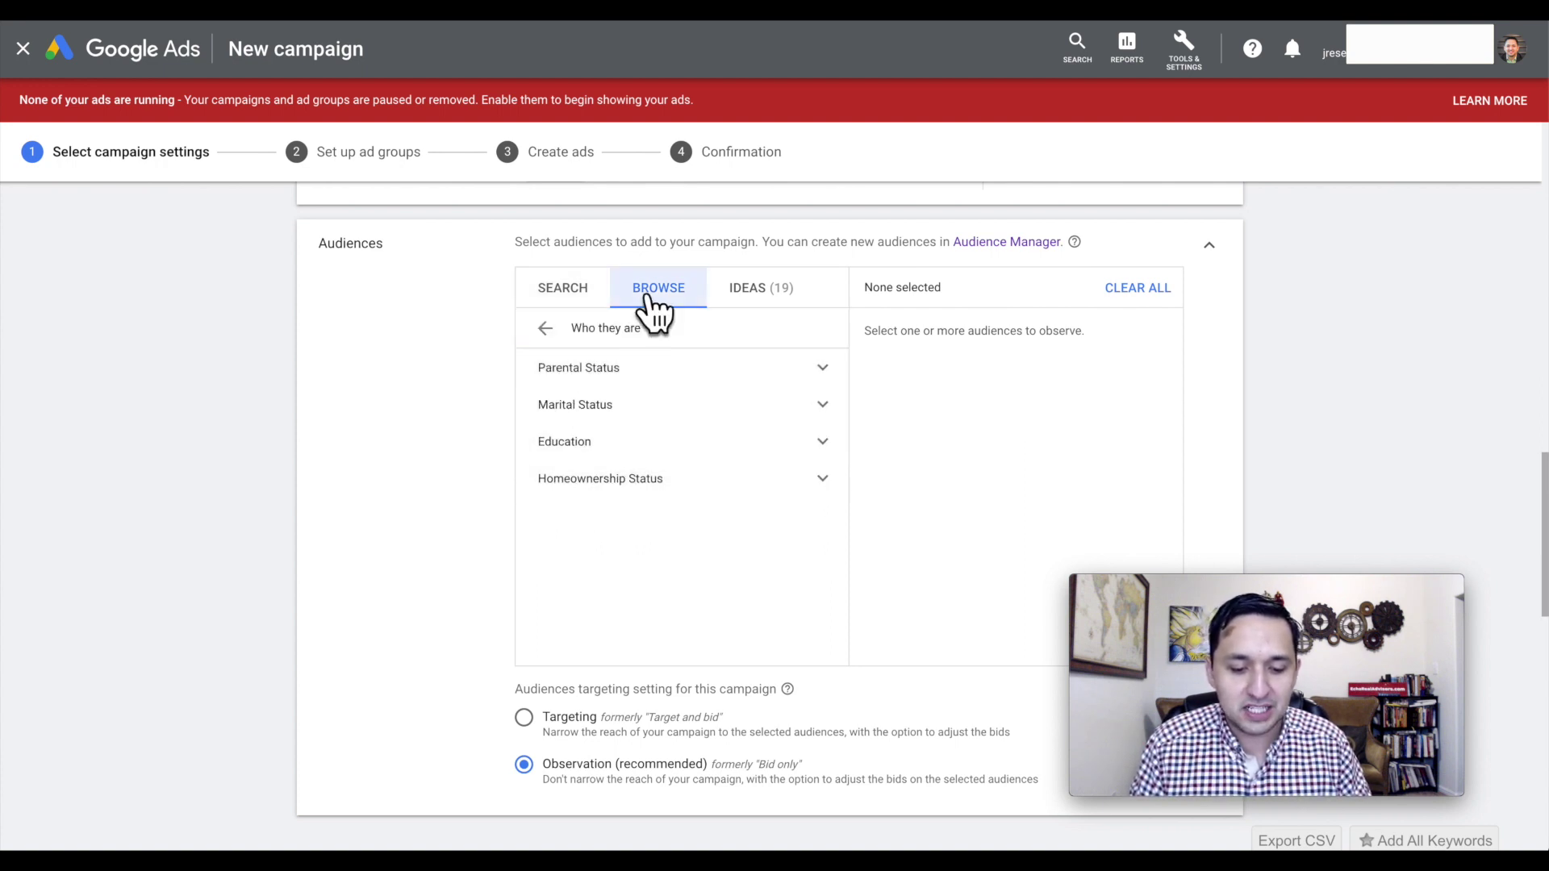
pyautogui.click(549, 328)
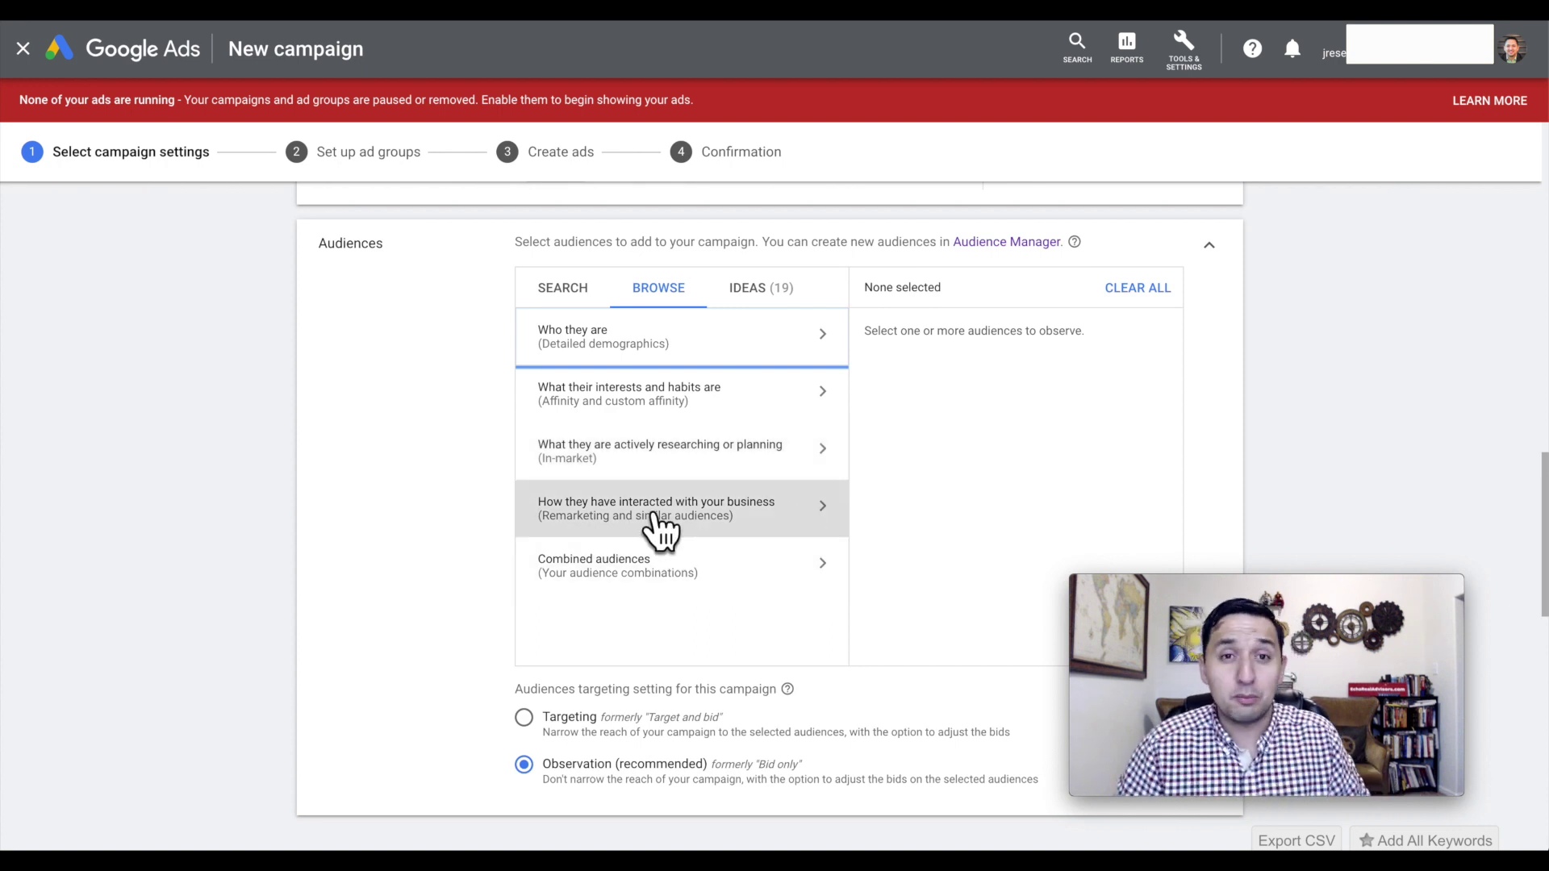
pyautogui.click(696, 517)
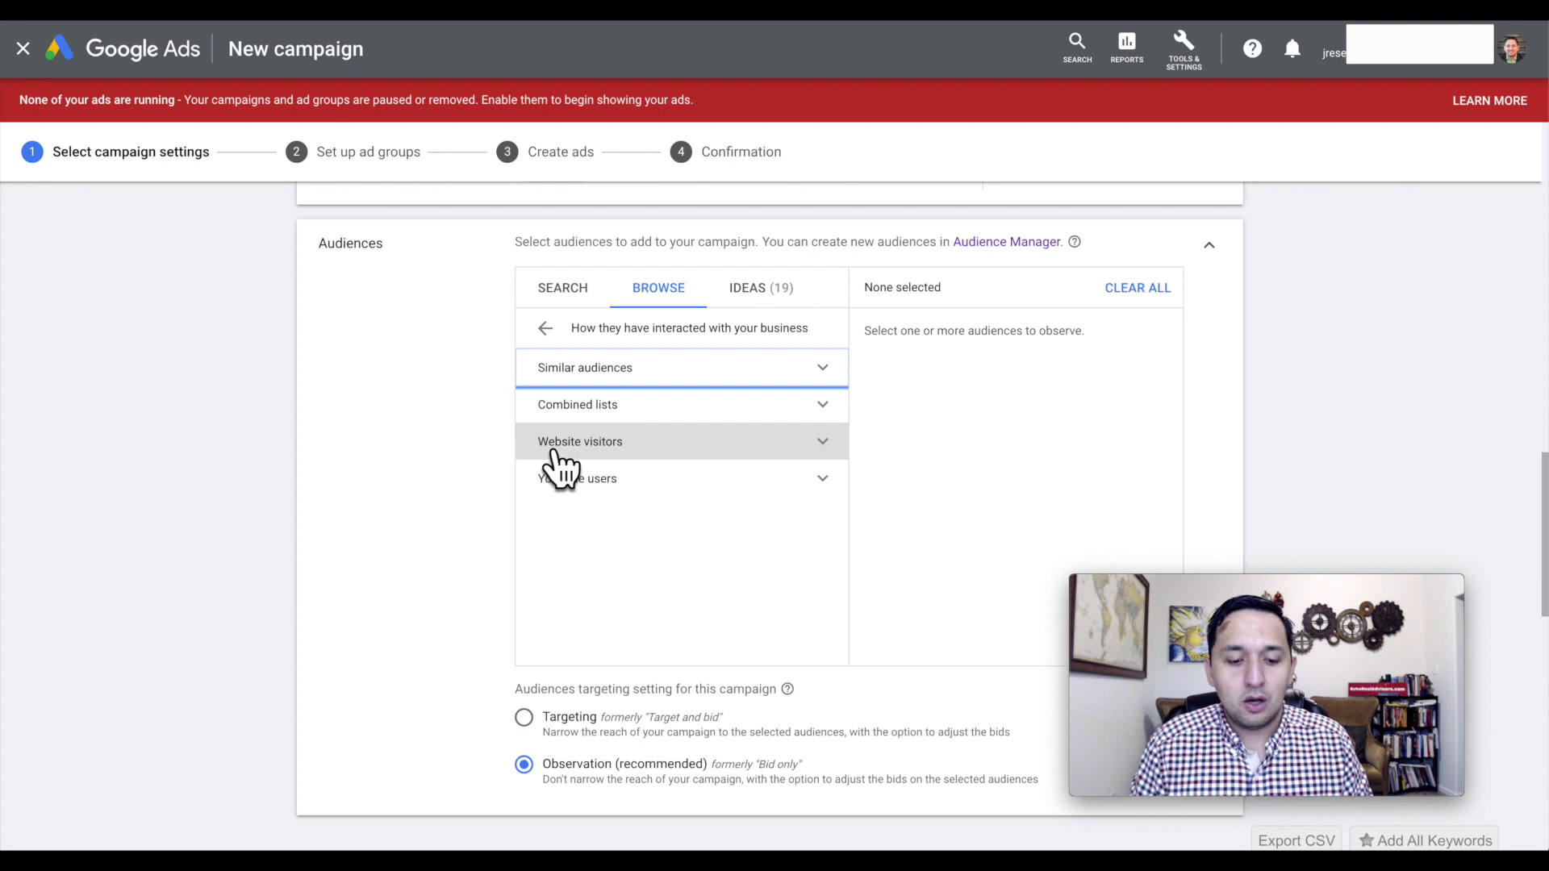
pyautogui.click(544, 328)
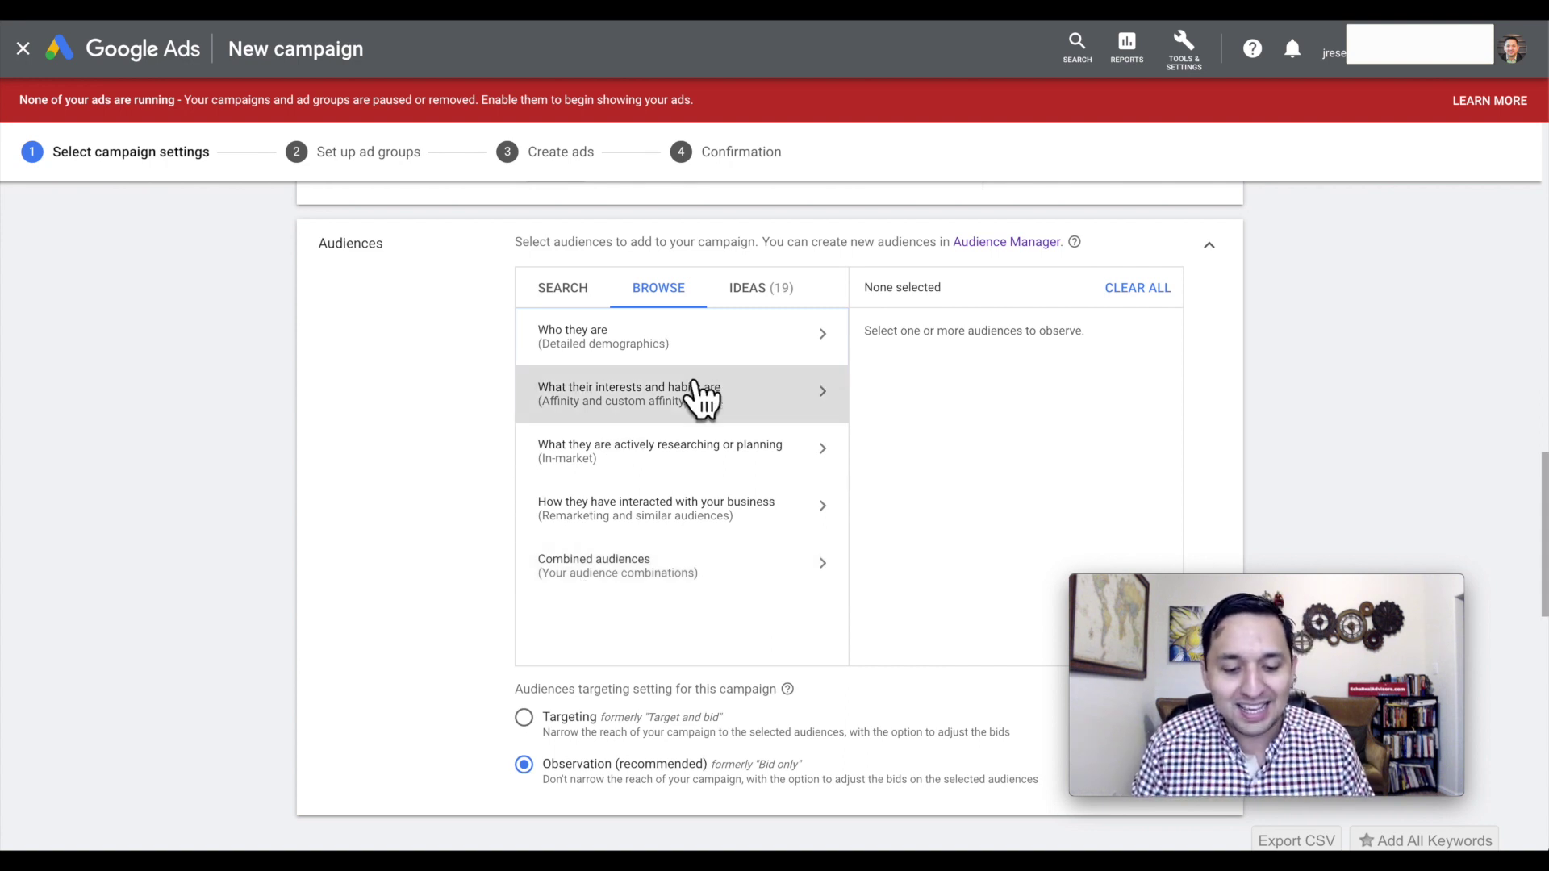
pyautogui.click(569, 295)
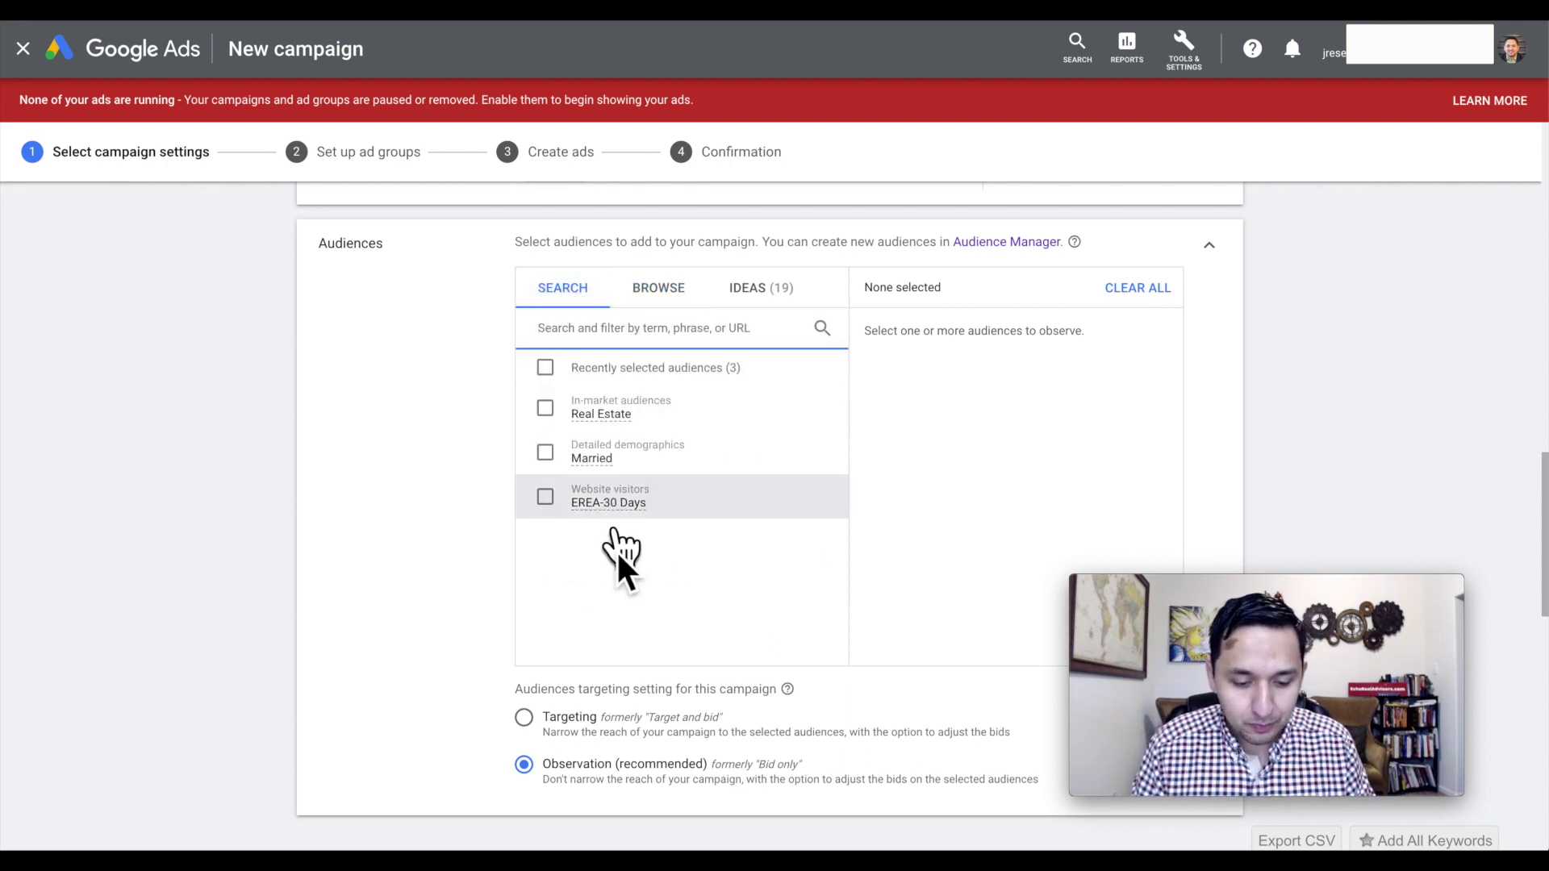
pyautogui.scroll(-2, 436, 556)
pyautogui.scroll(2, 429, 558)
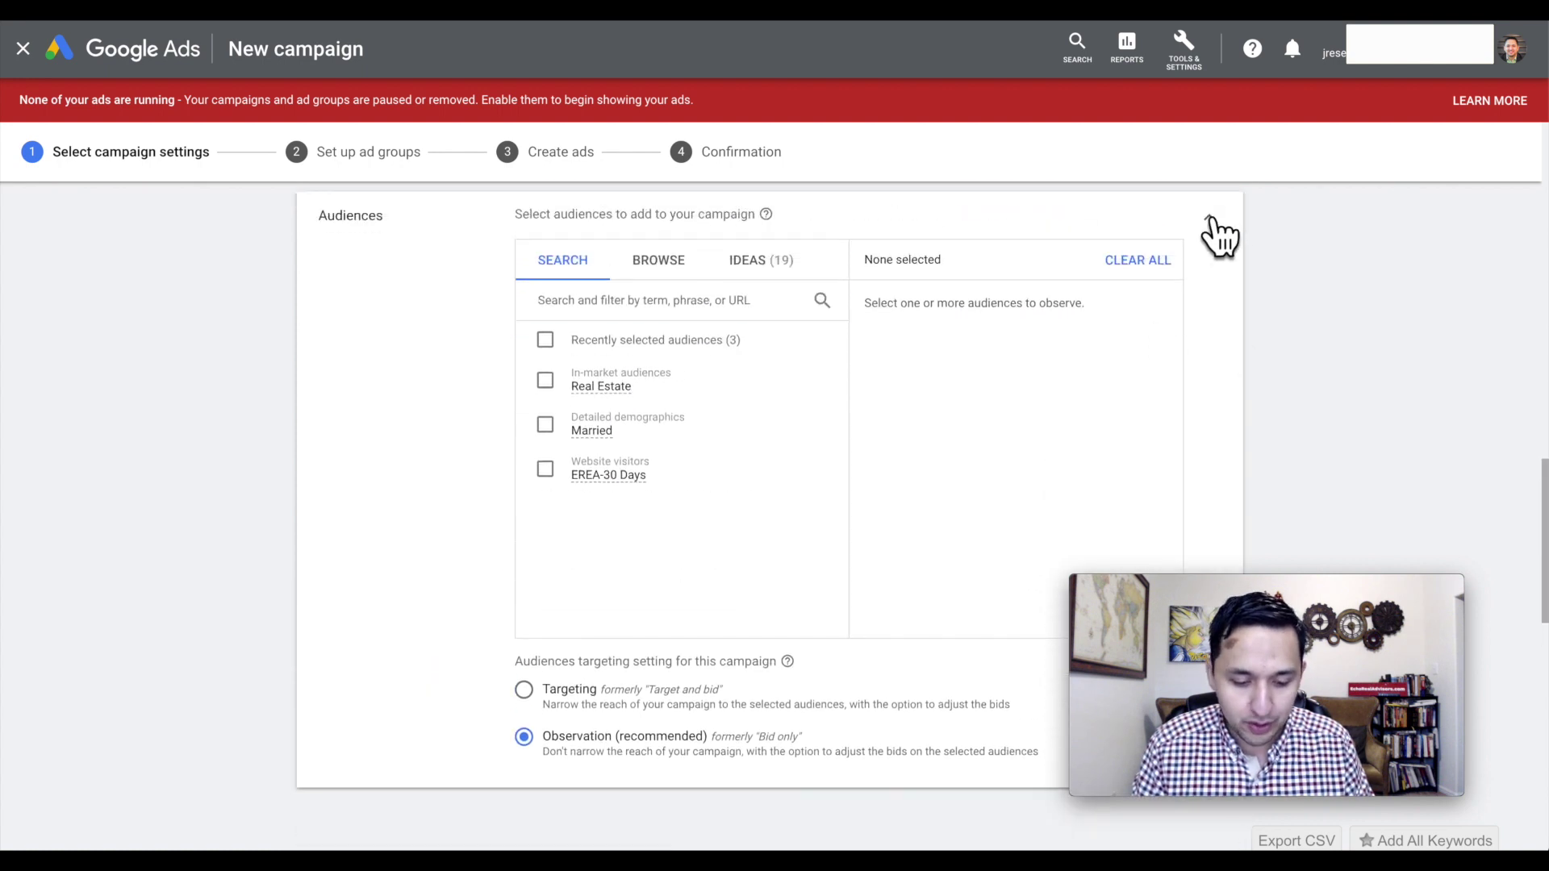
pyautogui.click(1210, 217)
# Switch the campaign budget type to Average daily and set the daily spend to $50.
pyautogui.scroll(-1, 1291, 334)
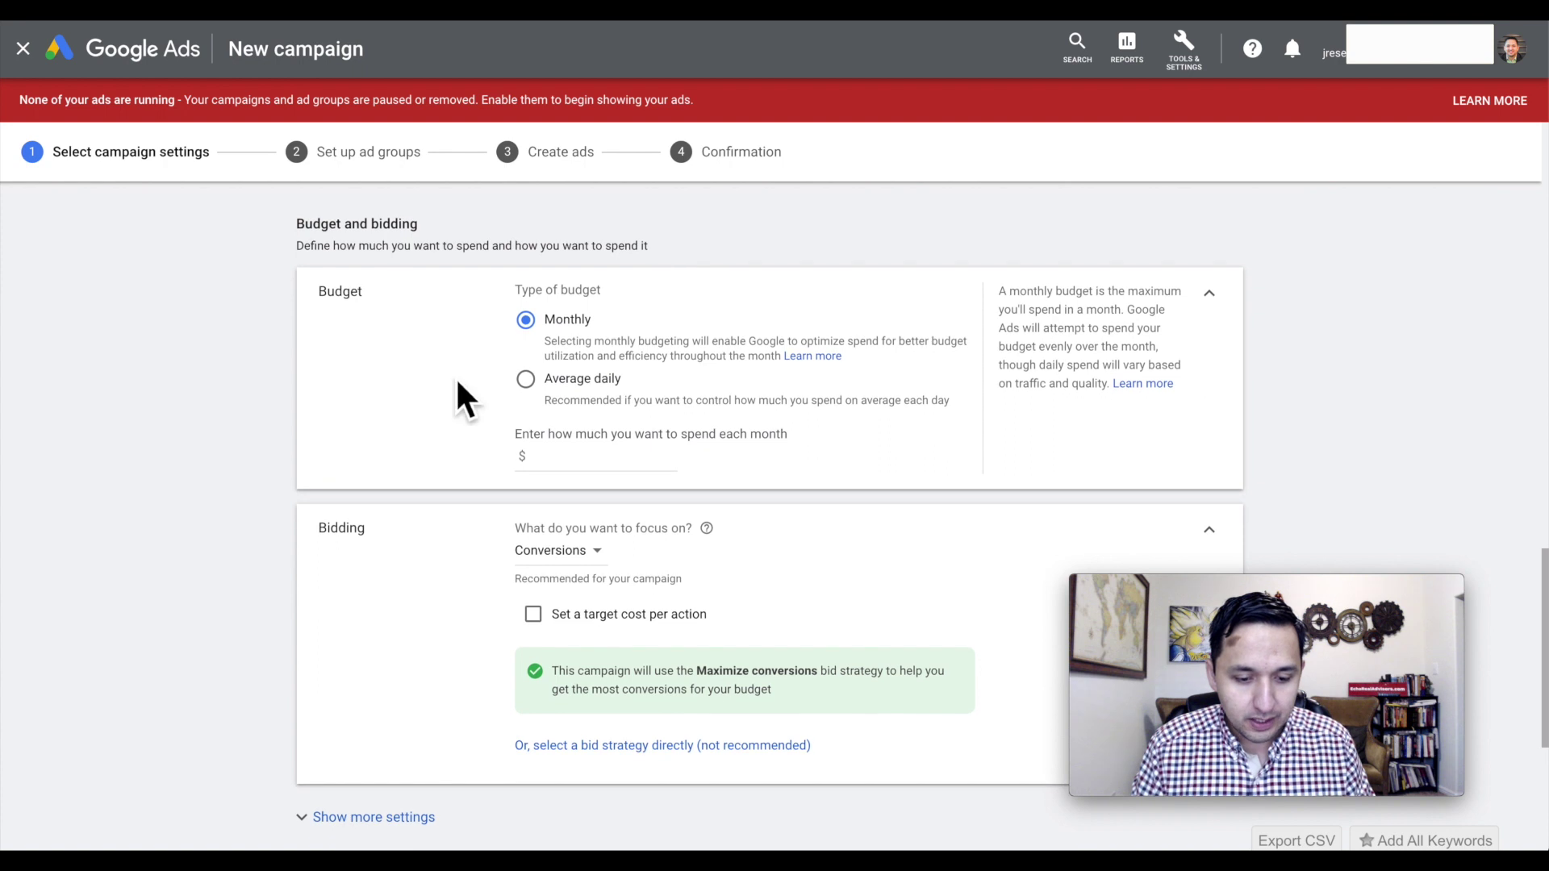
pyautogui.click(526, 379)
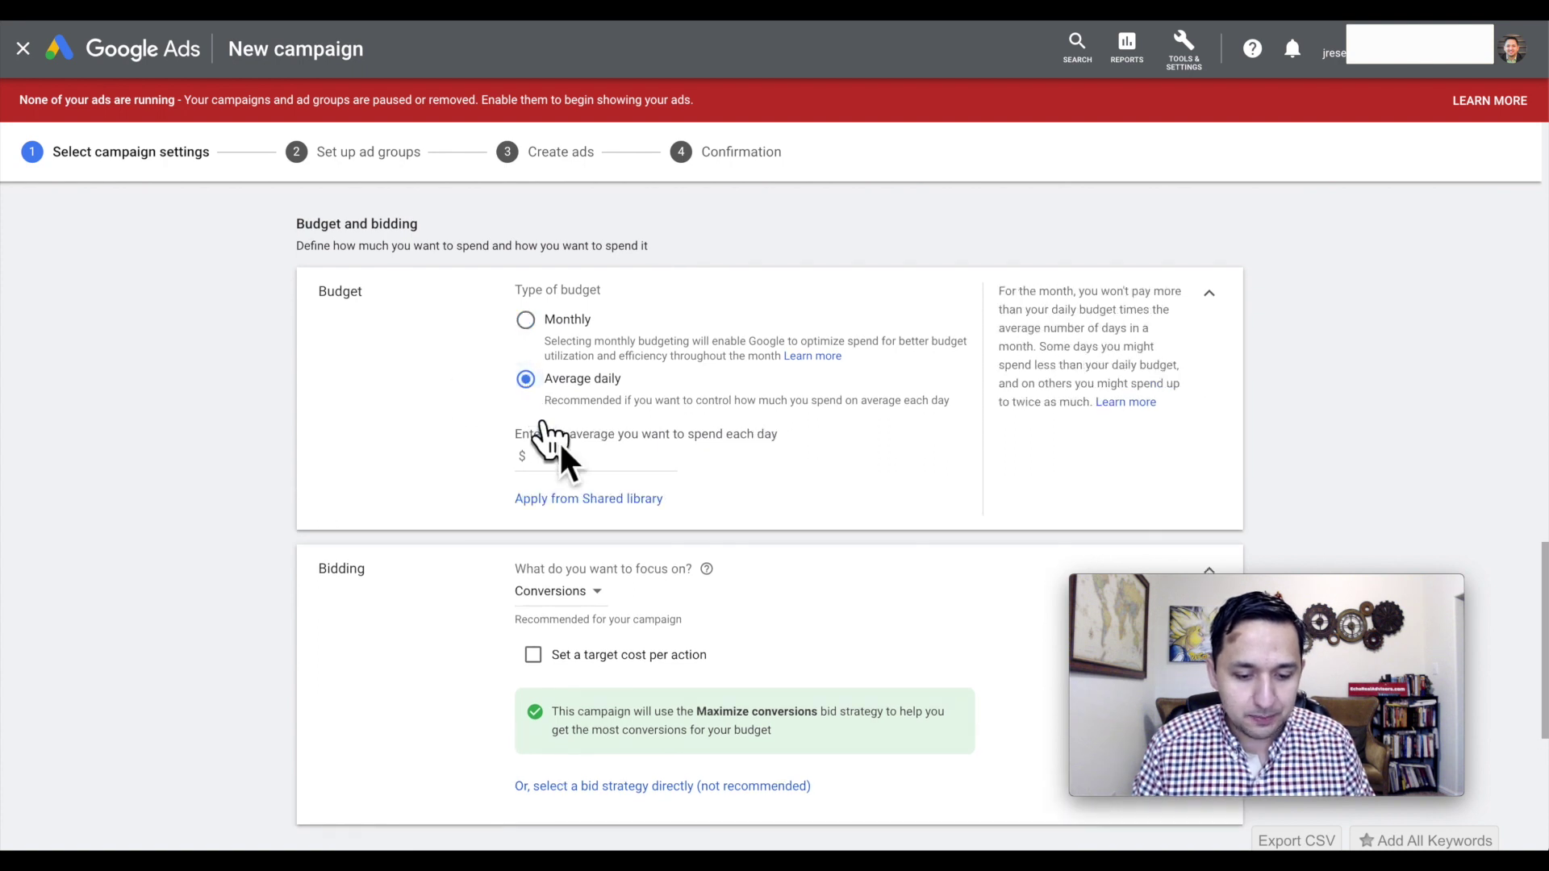
pyautogui.click(588, 457)
pyautogui.write('1')
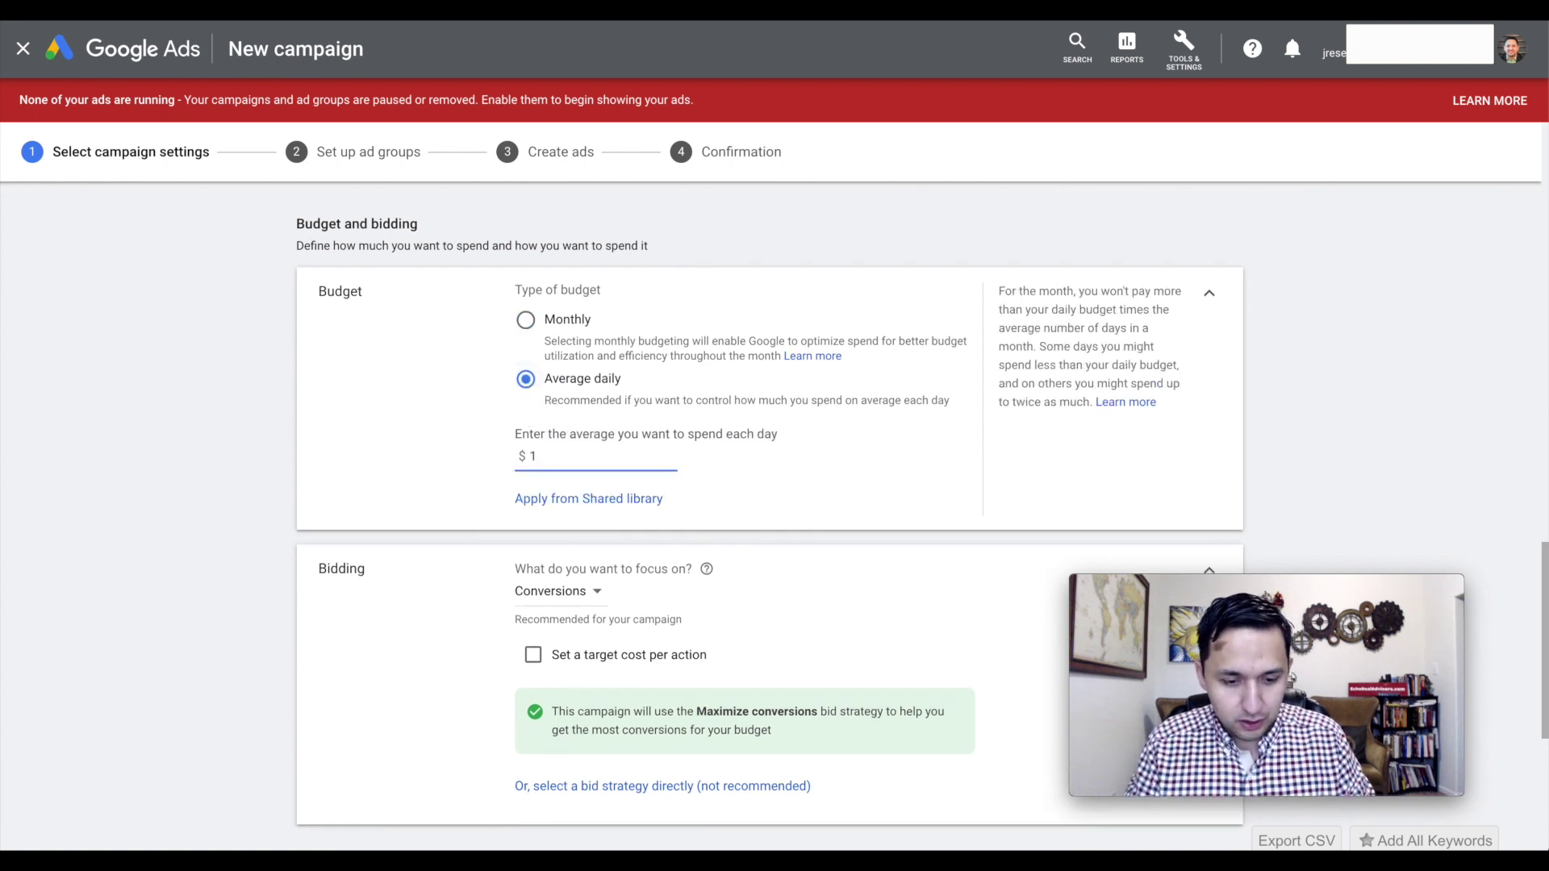
pyautogui.write('0')
pyautogui.press('BackSpace')
pyautogui.press('BackSpace')
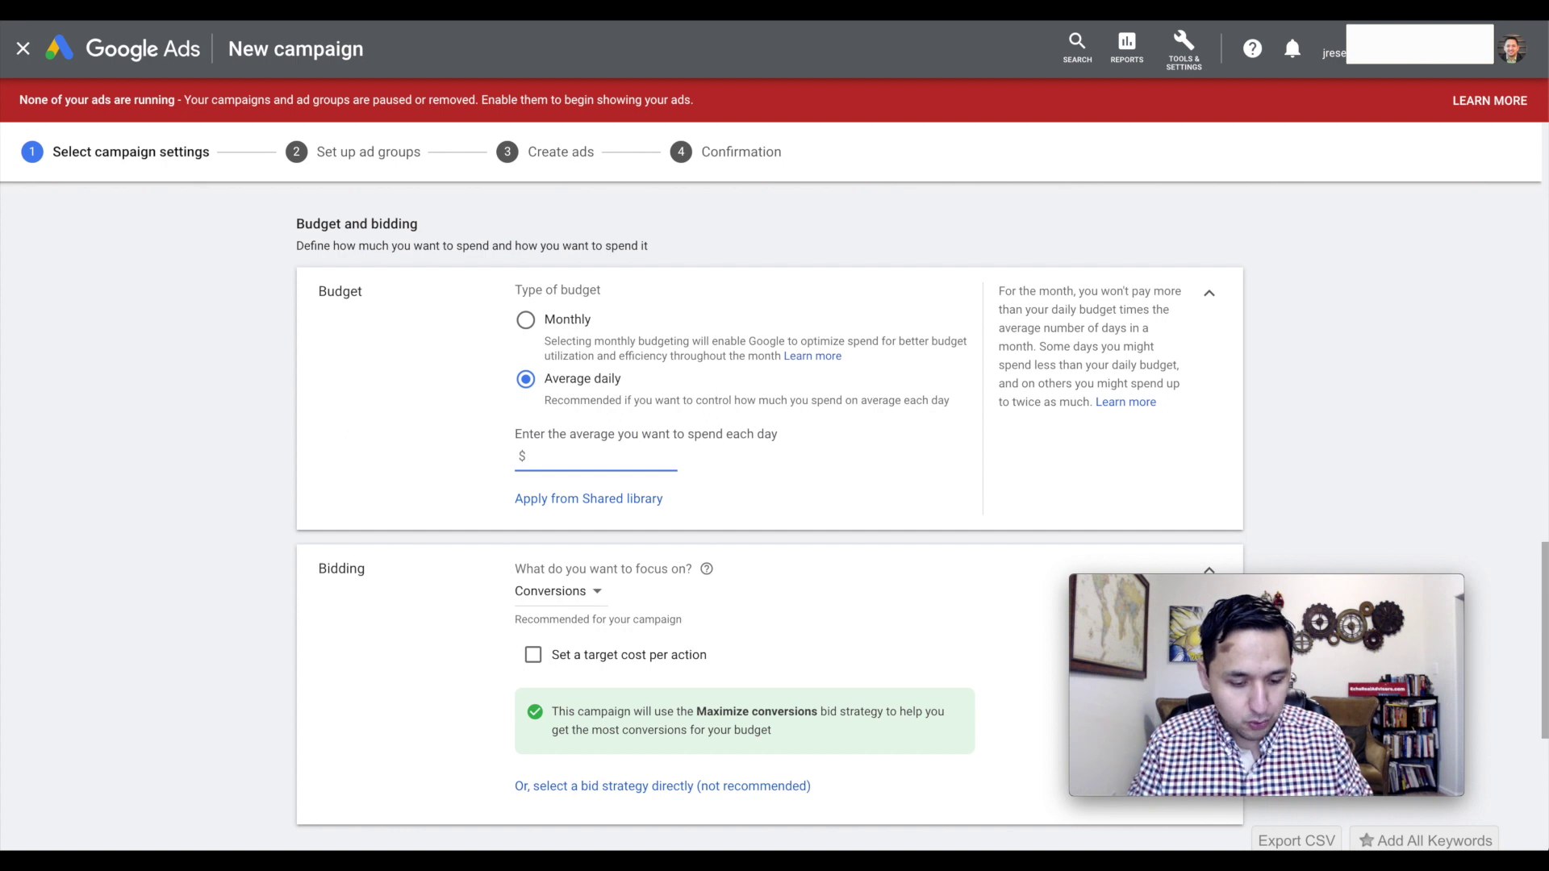
pyautogui.write('10')
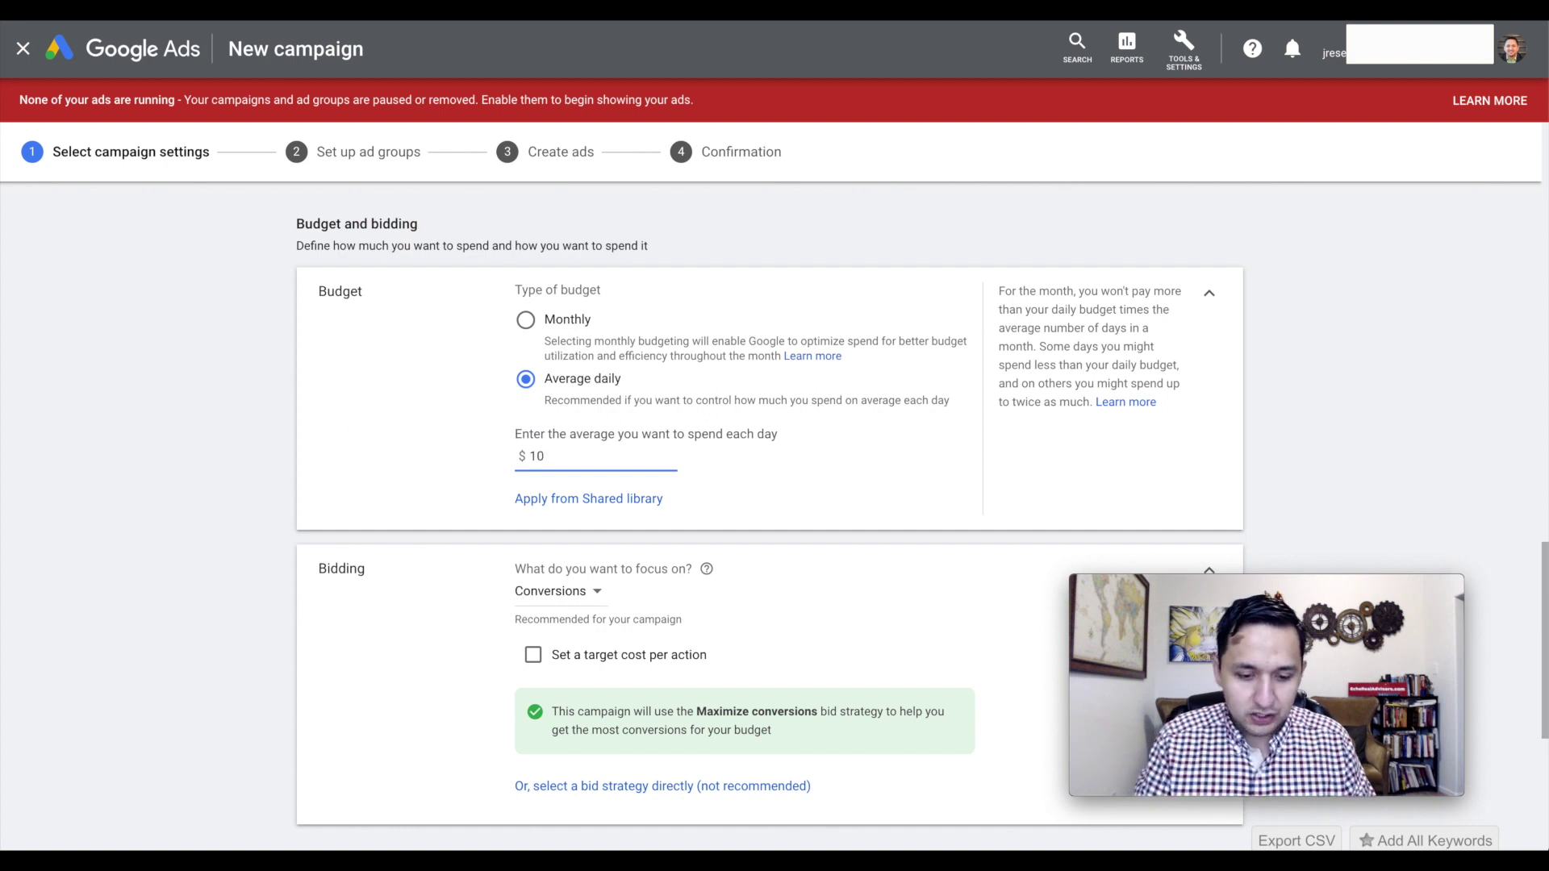
pyautogui.press('BackSpace')
pyautogui.press('BackSpace')
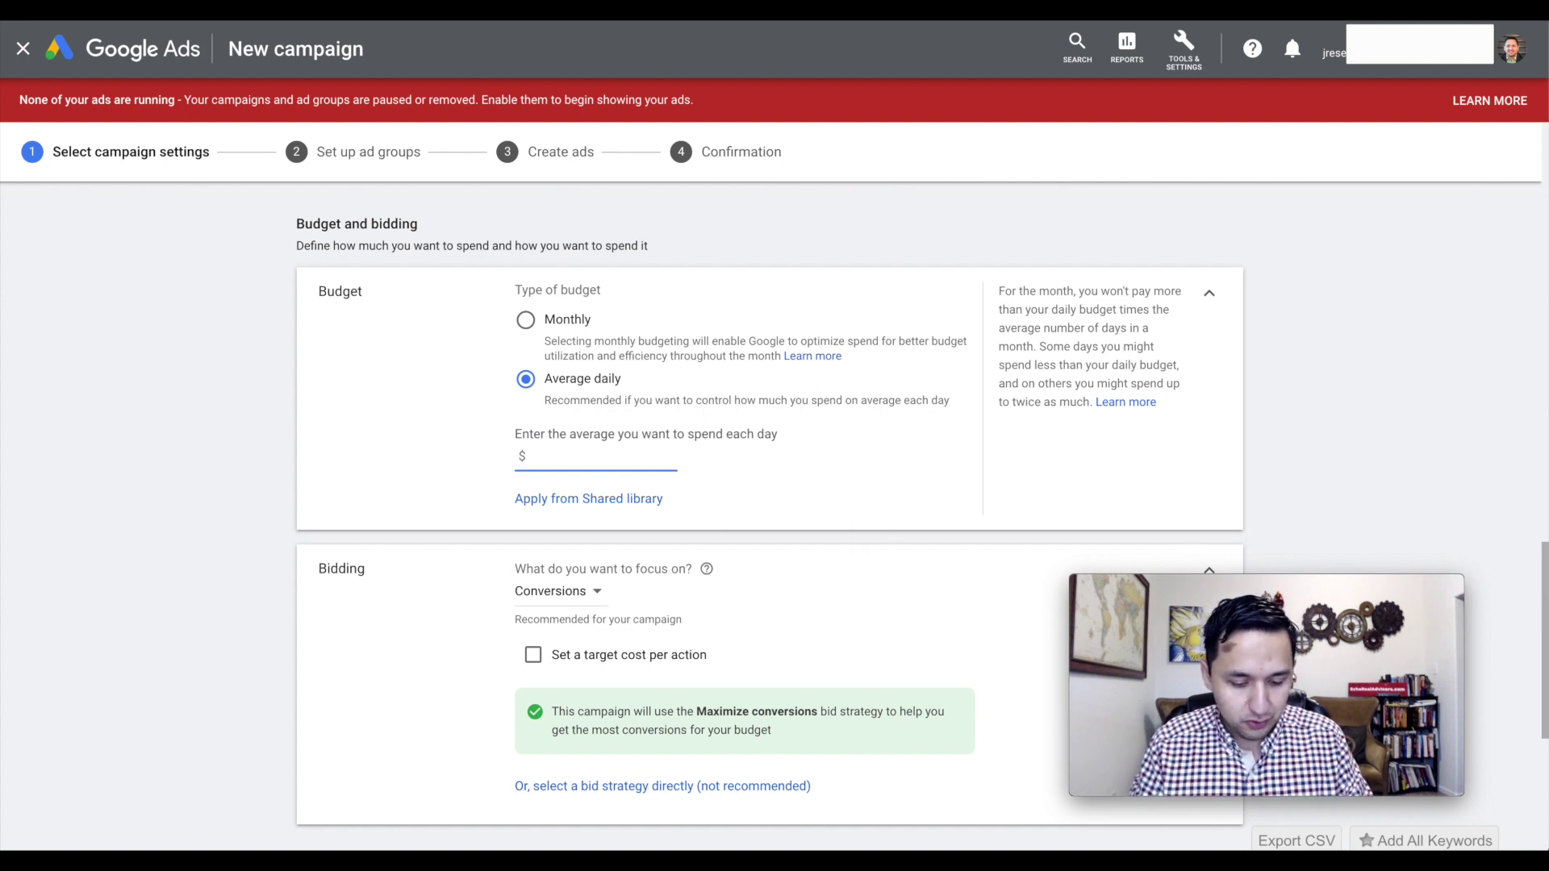
pyautogui.write('50')
pyautogui.click(834, 465)
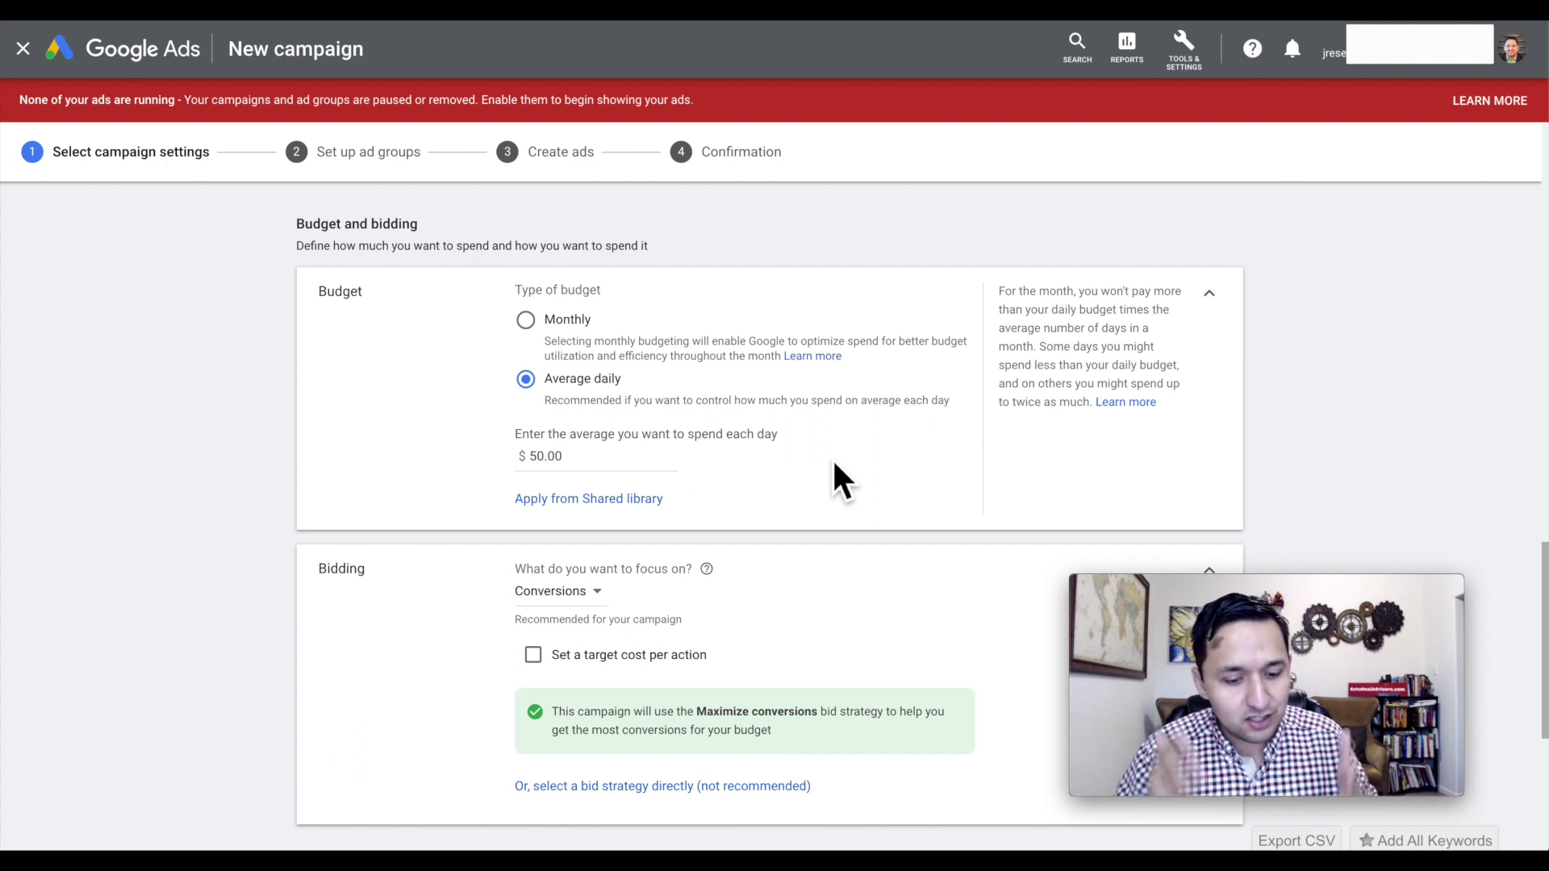
# Change the bidding focus to Clicks, without setting a maximum cost per click bid limit.
pyautogui.scroll(-3, 834, 464)
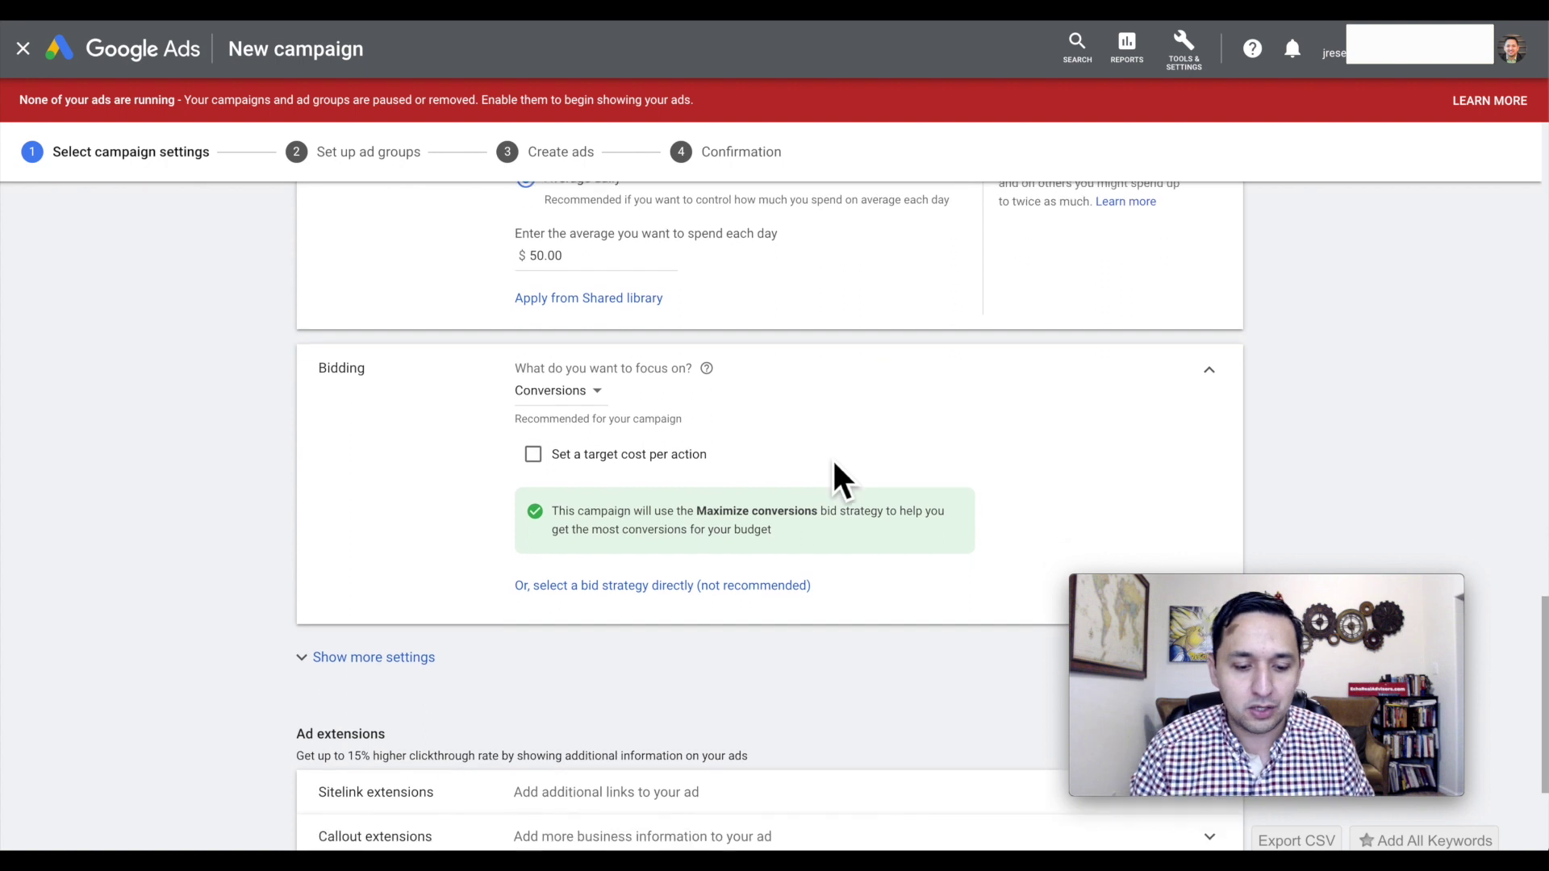
pyautogui.scroll(-1, 827, 436)
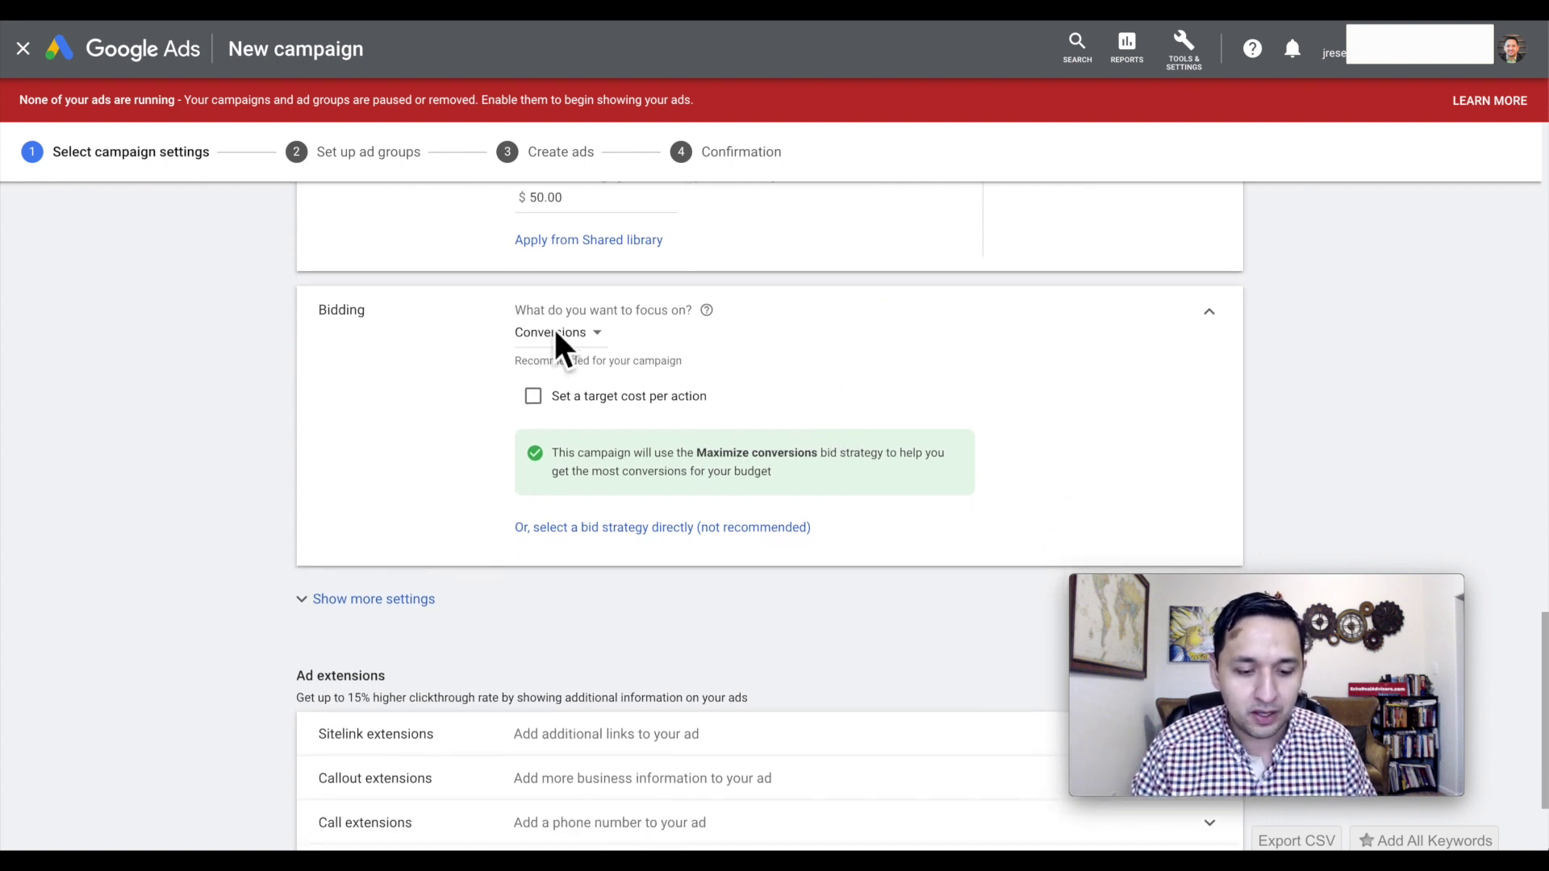
pyautogui.click(559, 334)
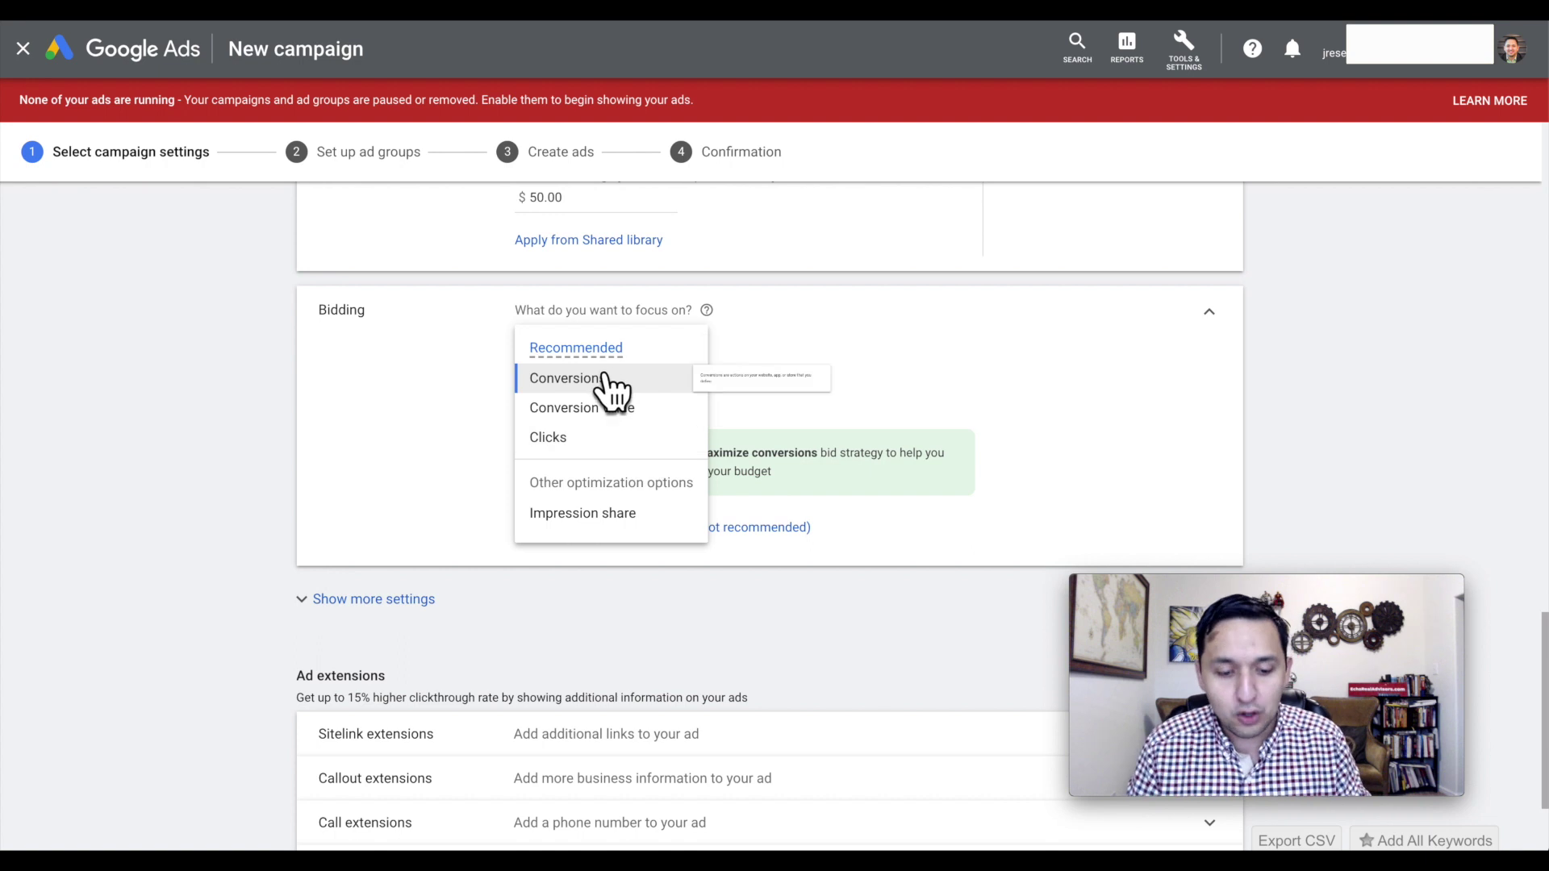
pyautogui.click(560, 445)
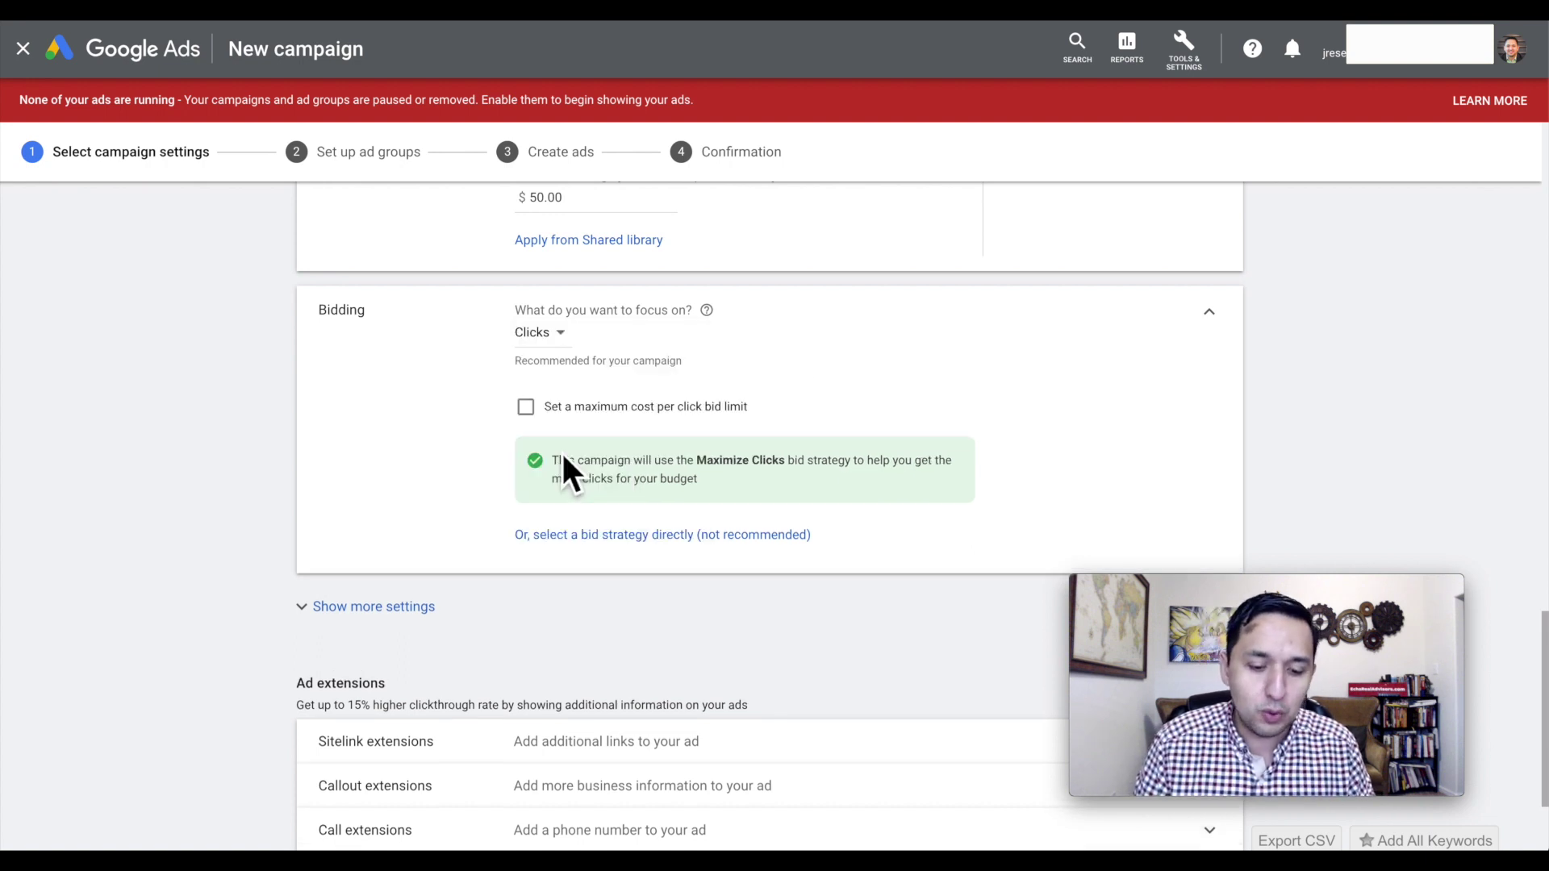
pyautogui.click(539, 333)
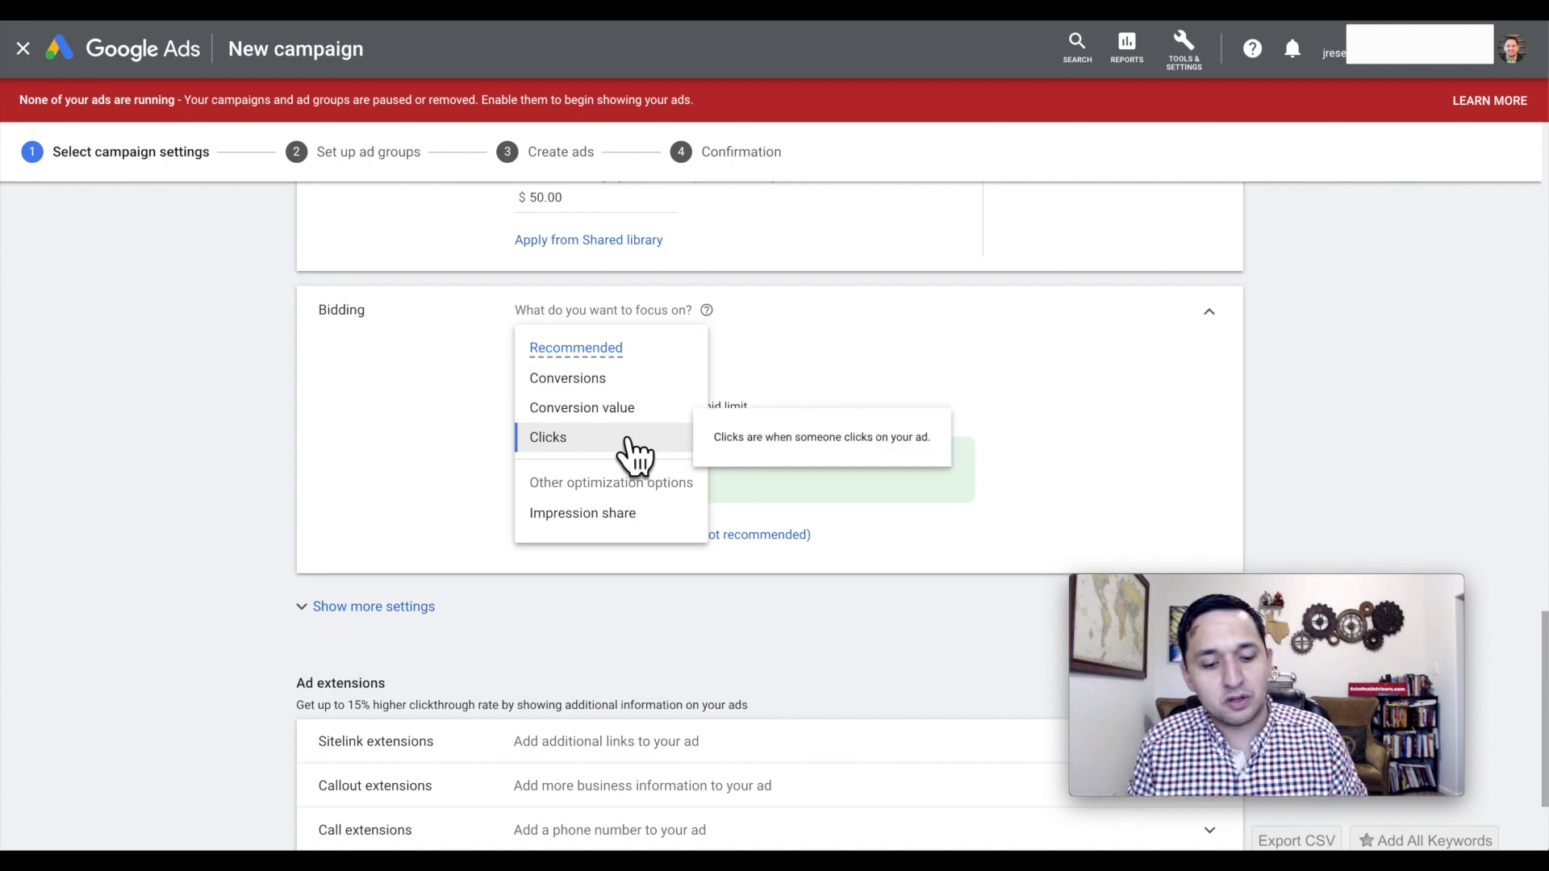
pyautogui.click(544, 440)
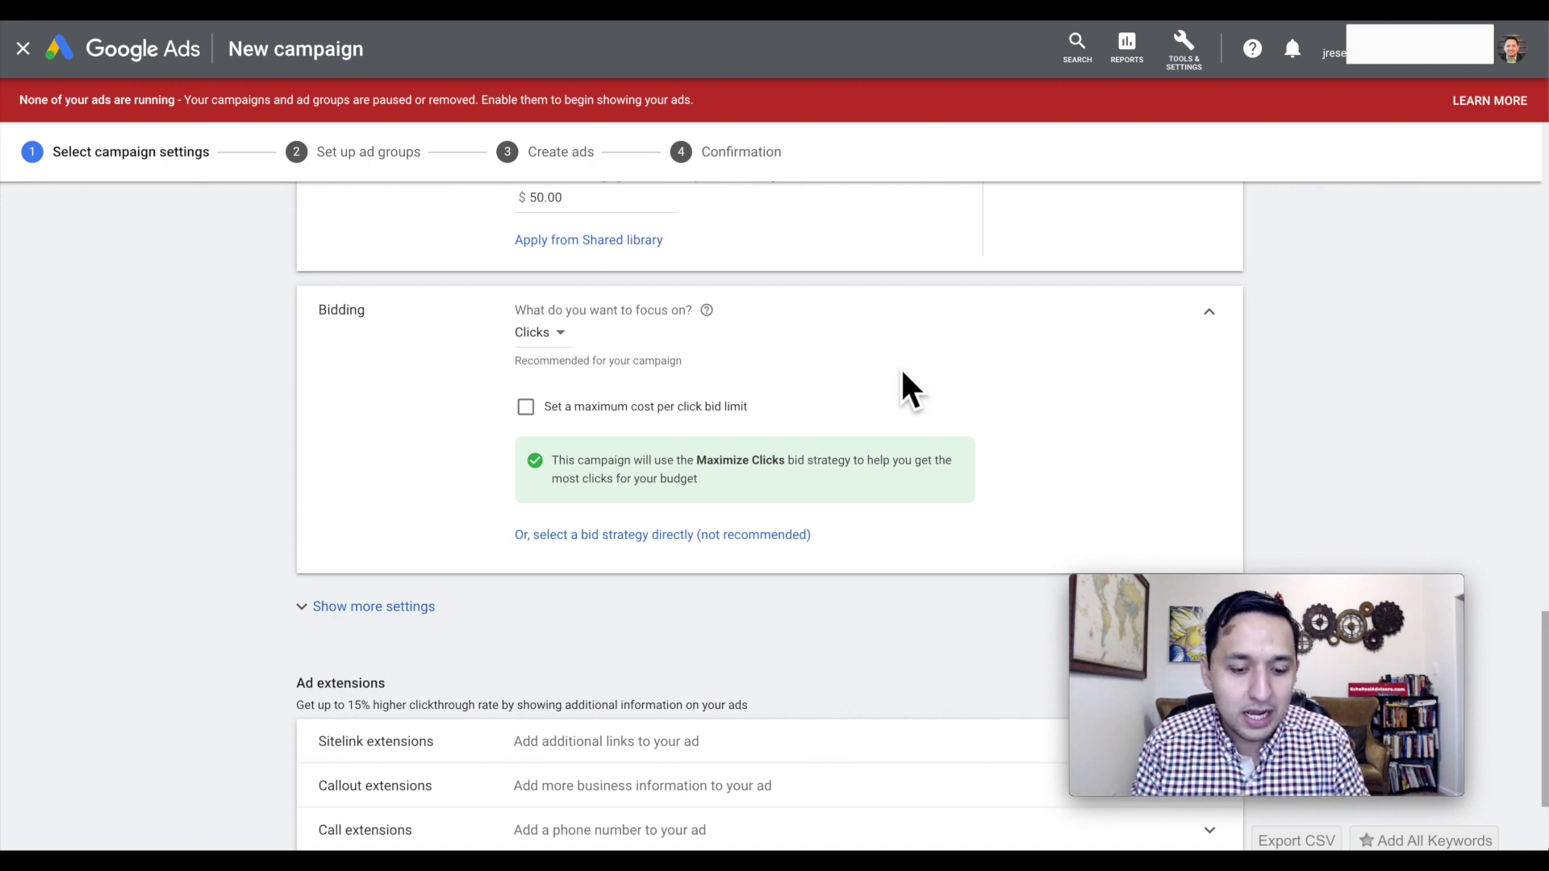
# Expand the additional settings, examine the campaign-specific conversion actions without selecting any, and return to the account-level conversions setting.
pyautogui.scroll(-1, 902, 373)
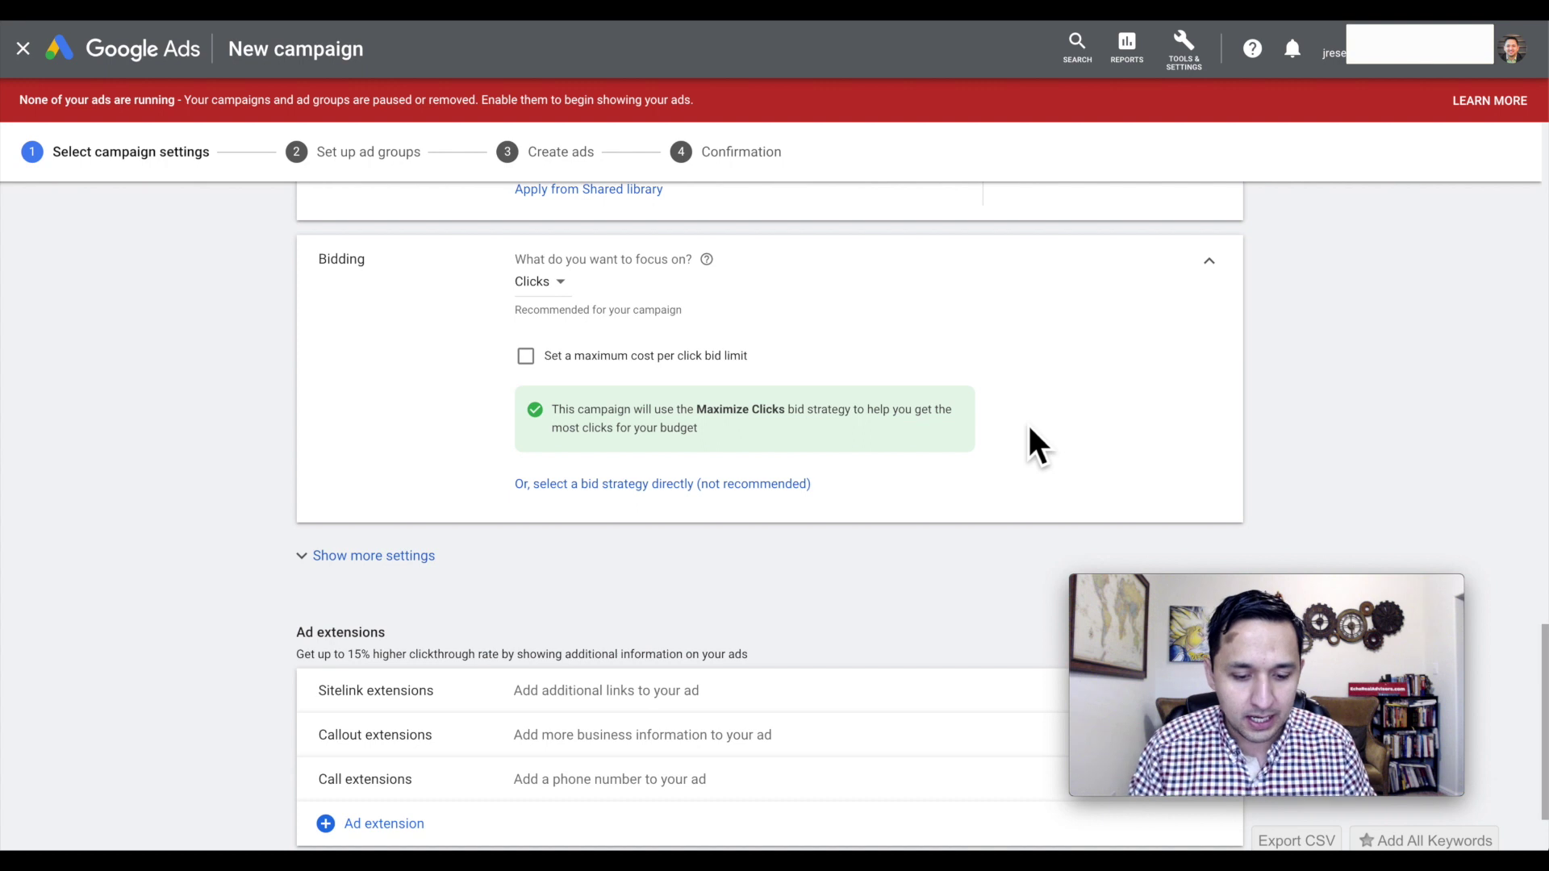
pyautogui.scroll(-1, 1030, 429)
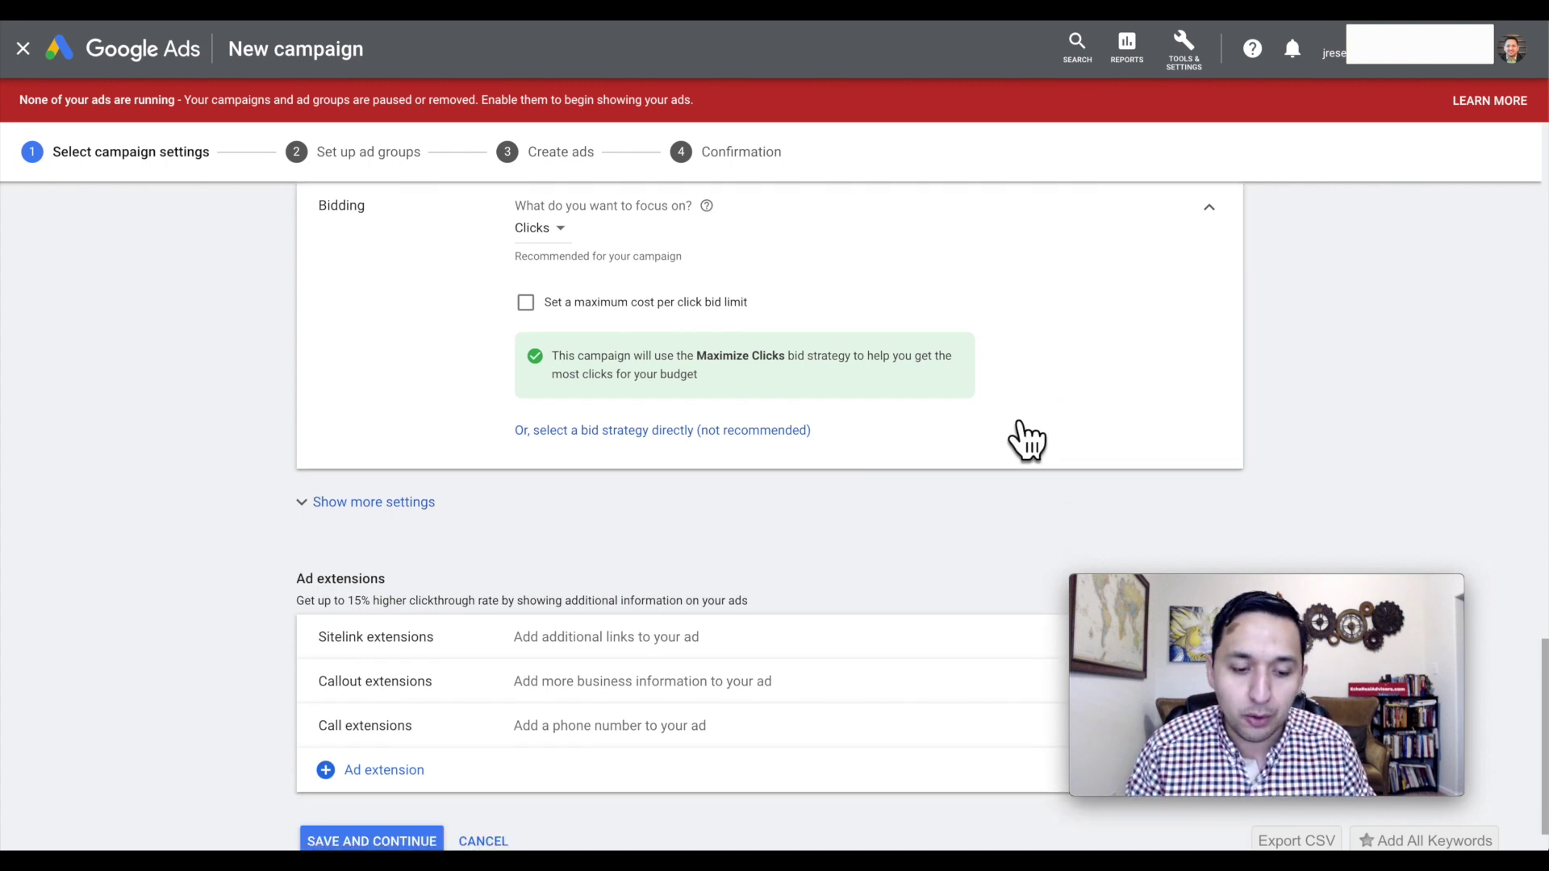
pyautogui.scroll(-1, 1030, 440)
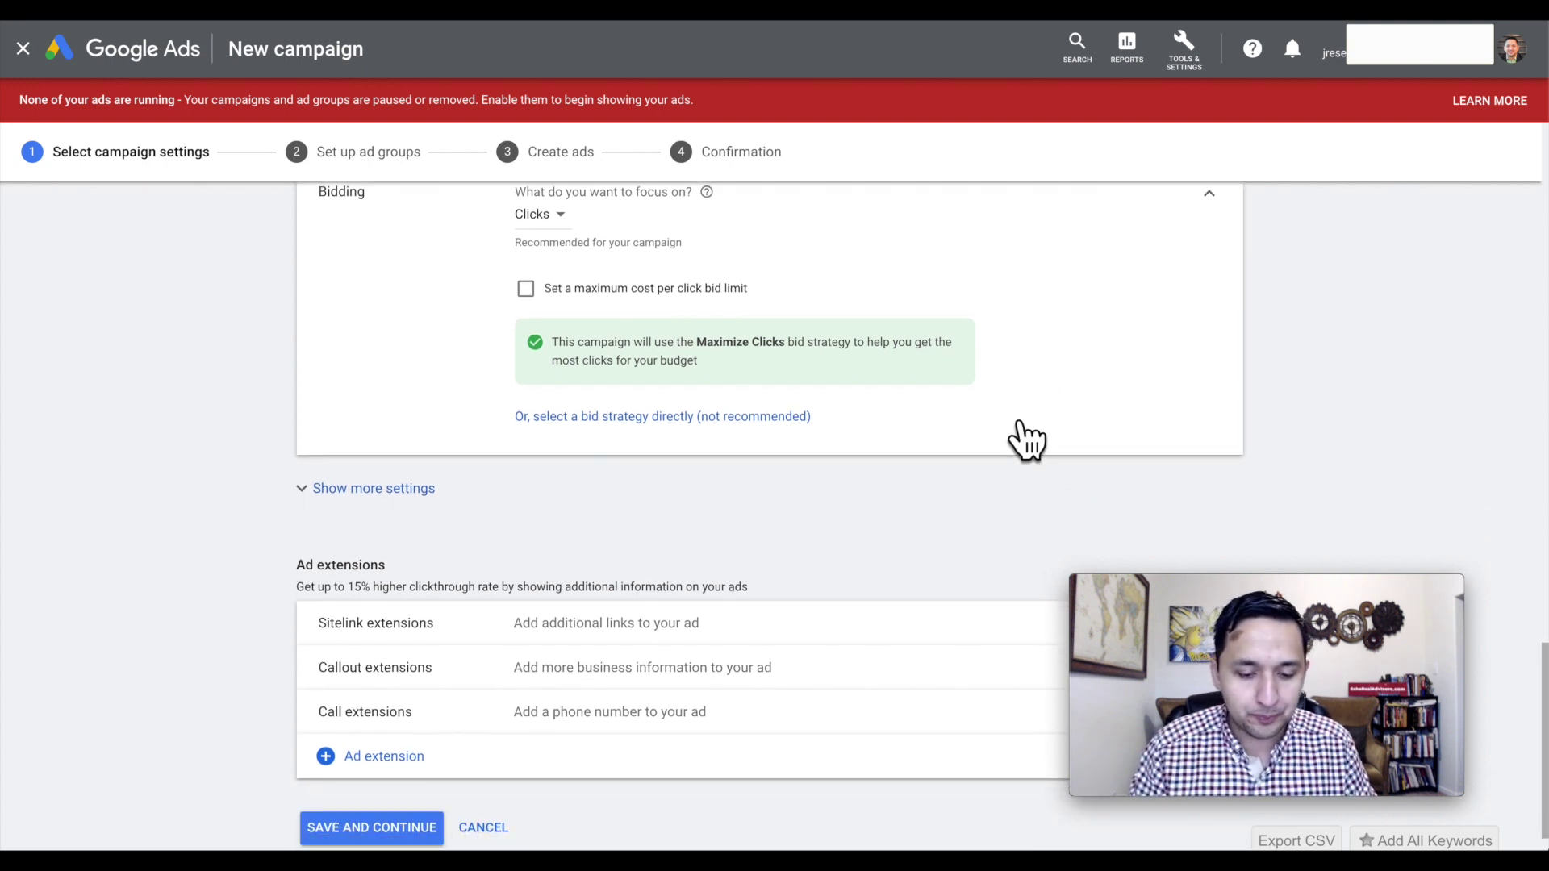
pyautogui.click(413, 439)
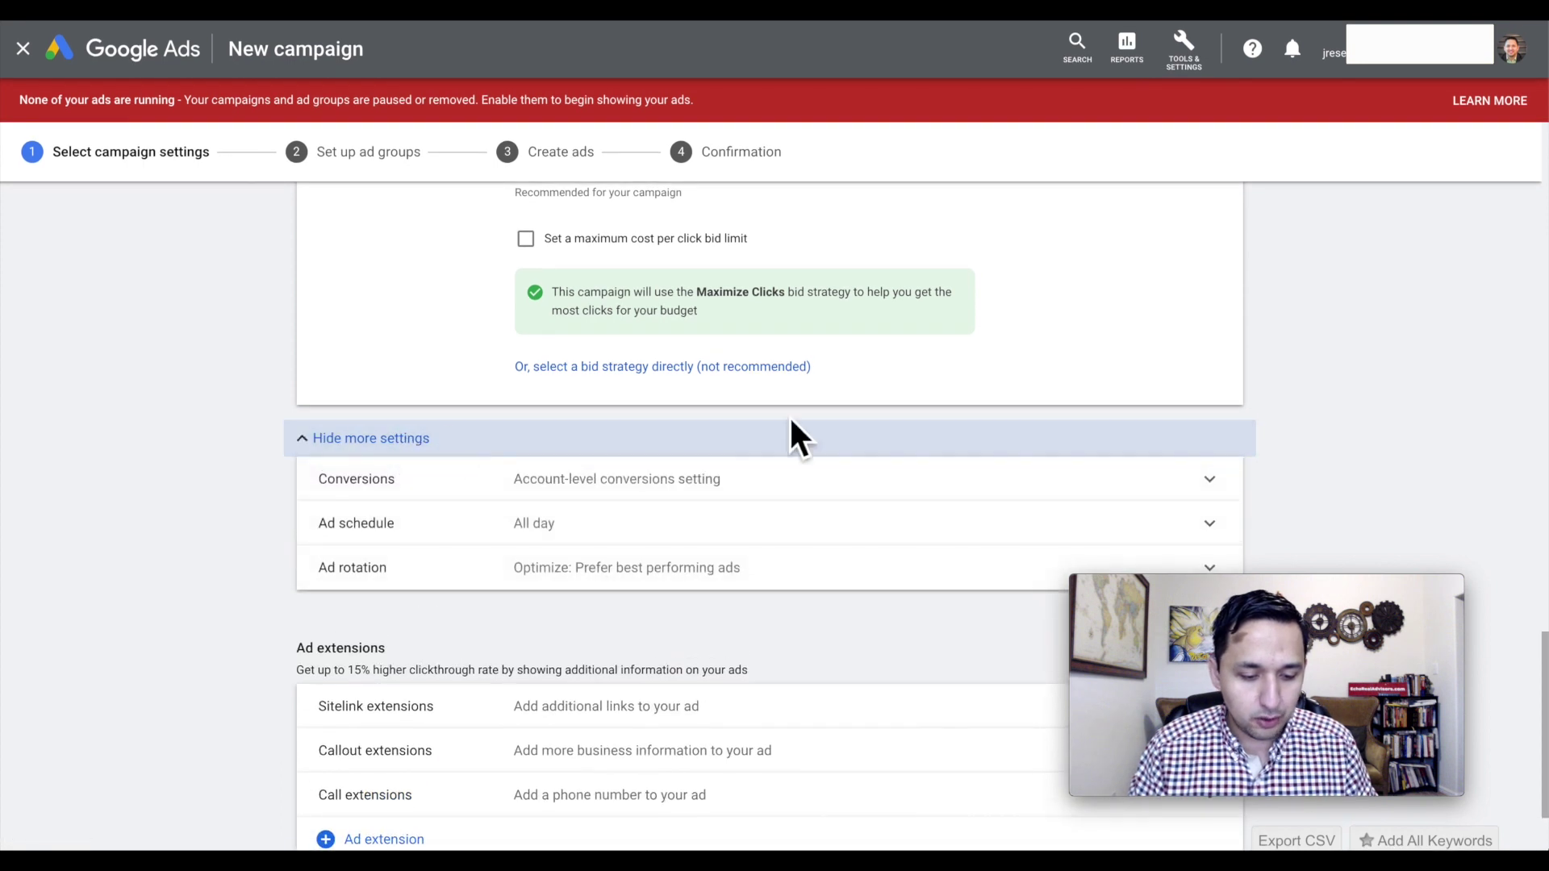
pyautogui.scroll(-1, 1008, 482)
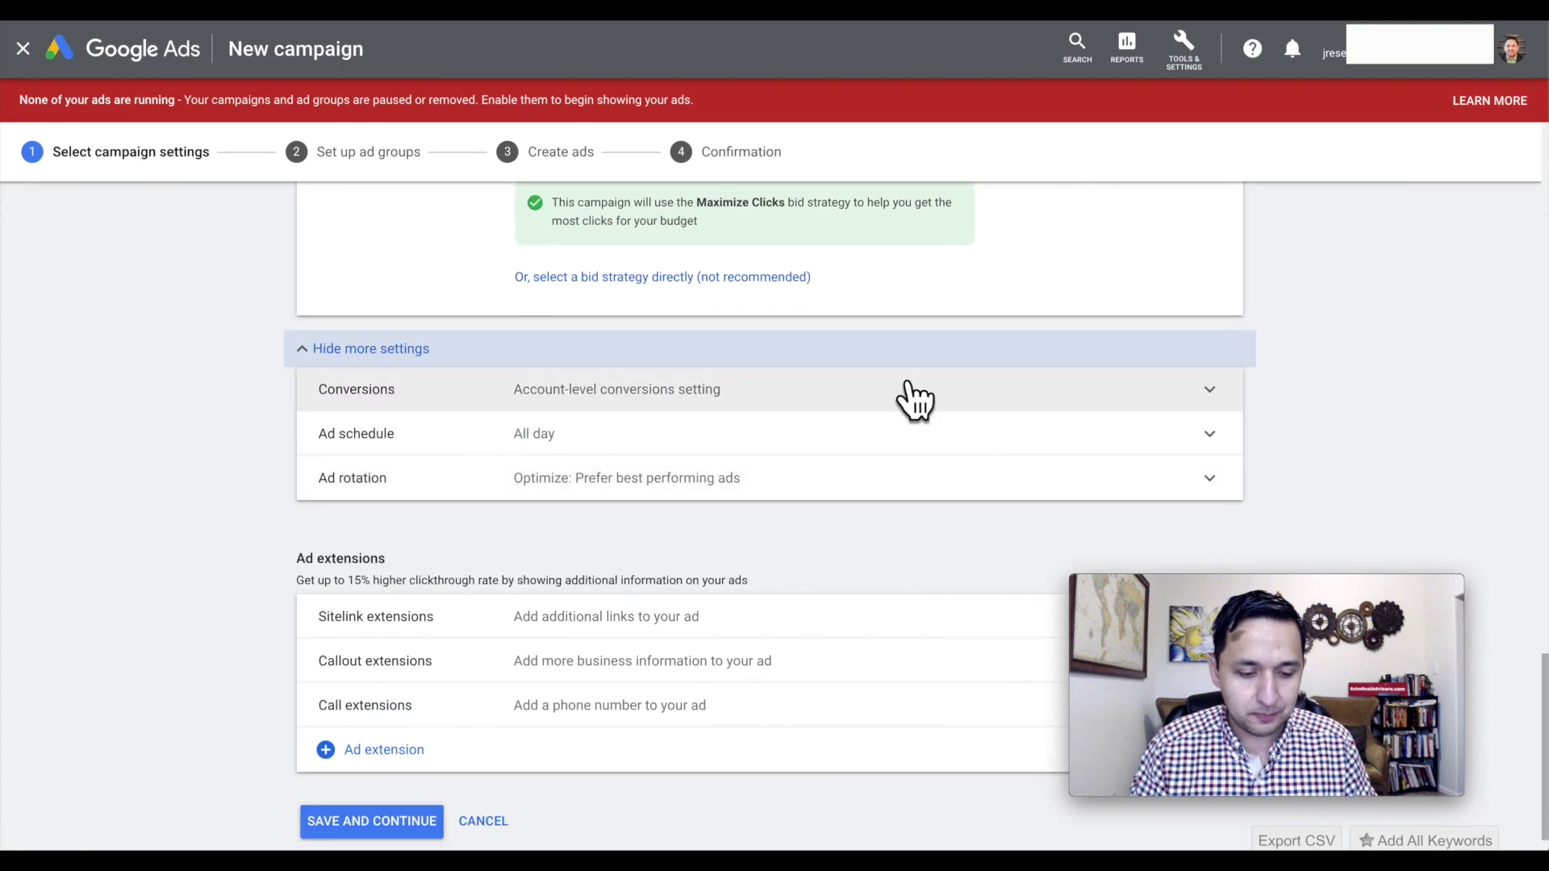
pyautogui.click(908, 404)
pyautogui.scroll(-1, 907, 408)
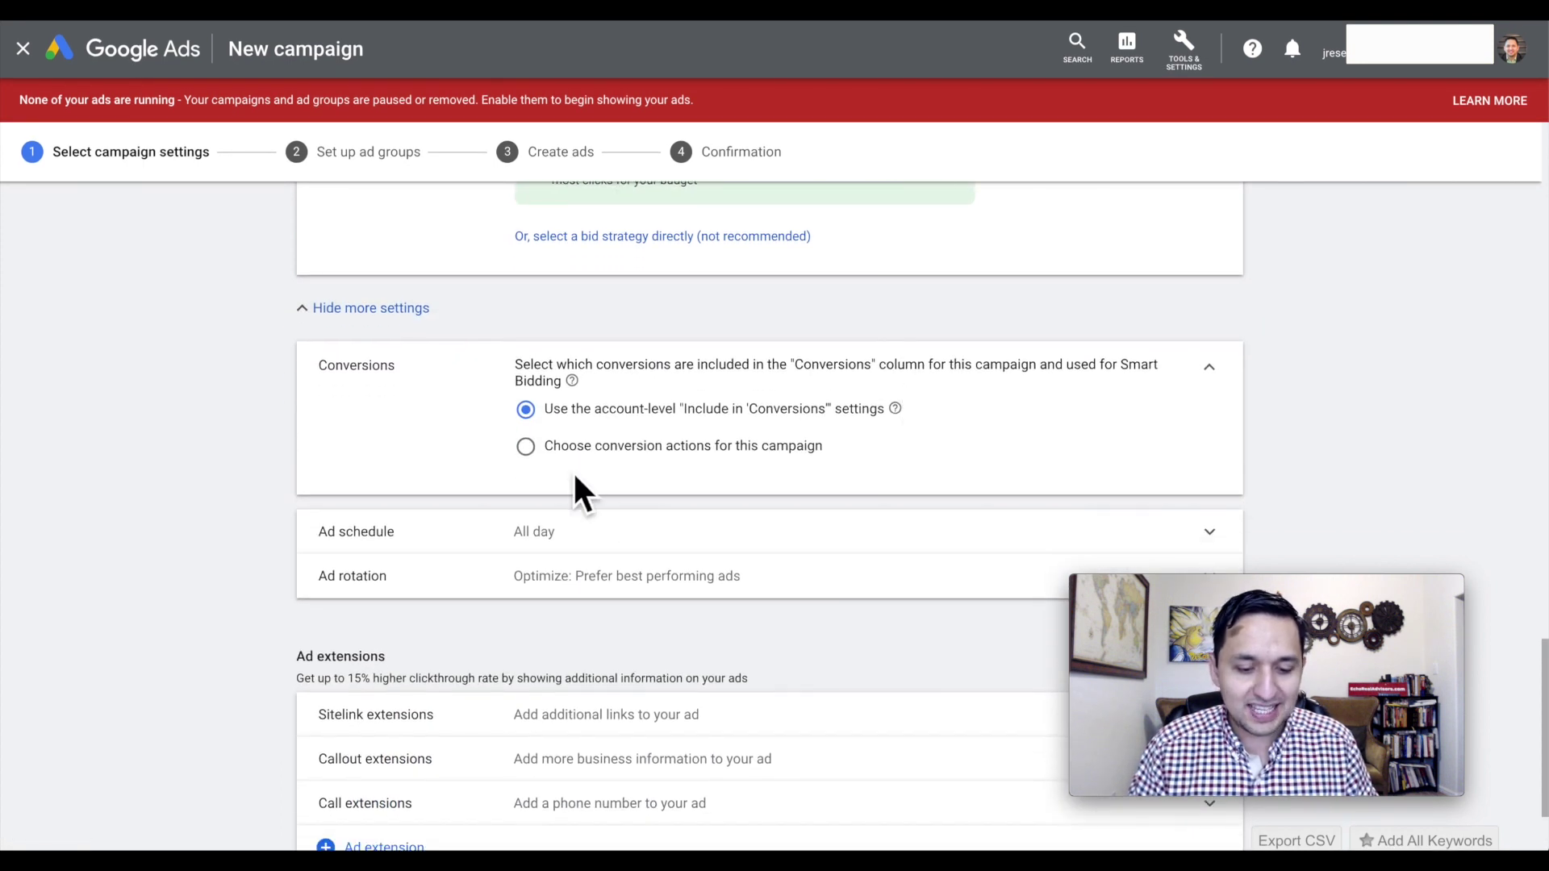
pyautogui.click(526, 446)
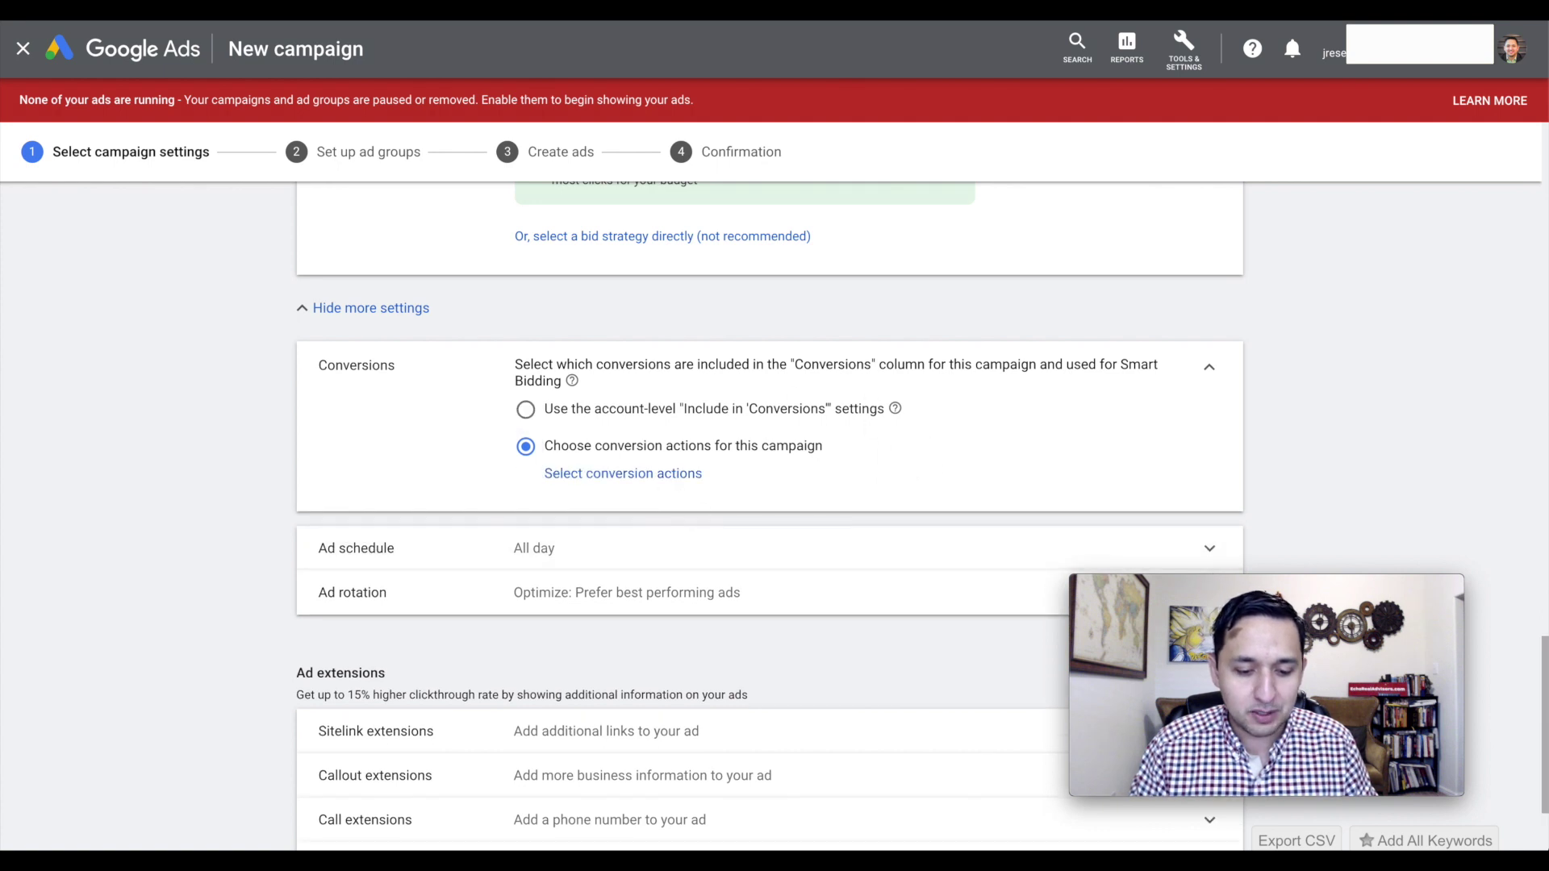
pyautogui.click(525, 410)
pyautogui.click(525, 446)
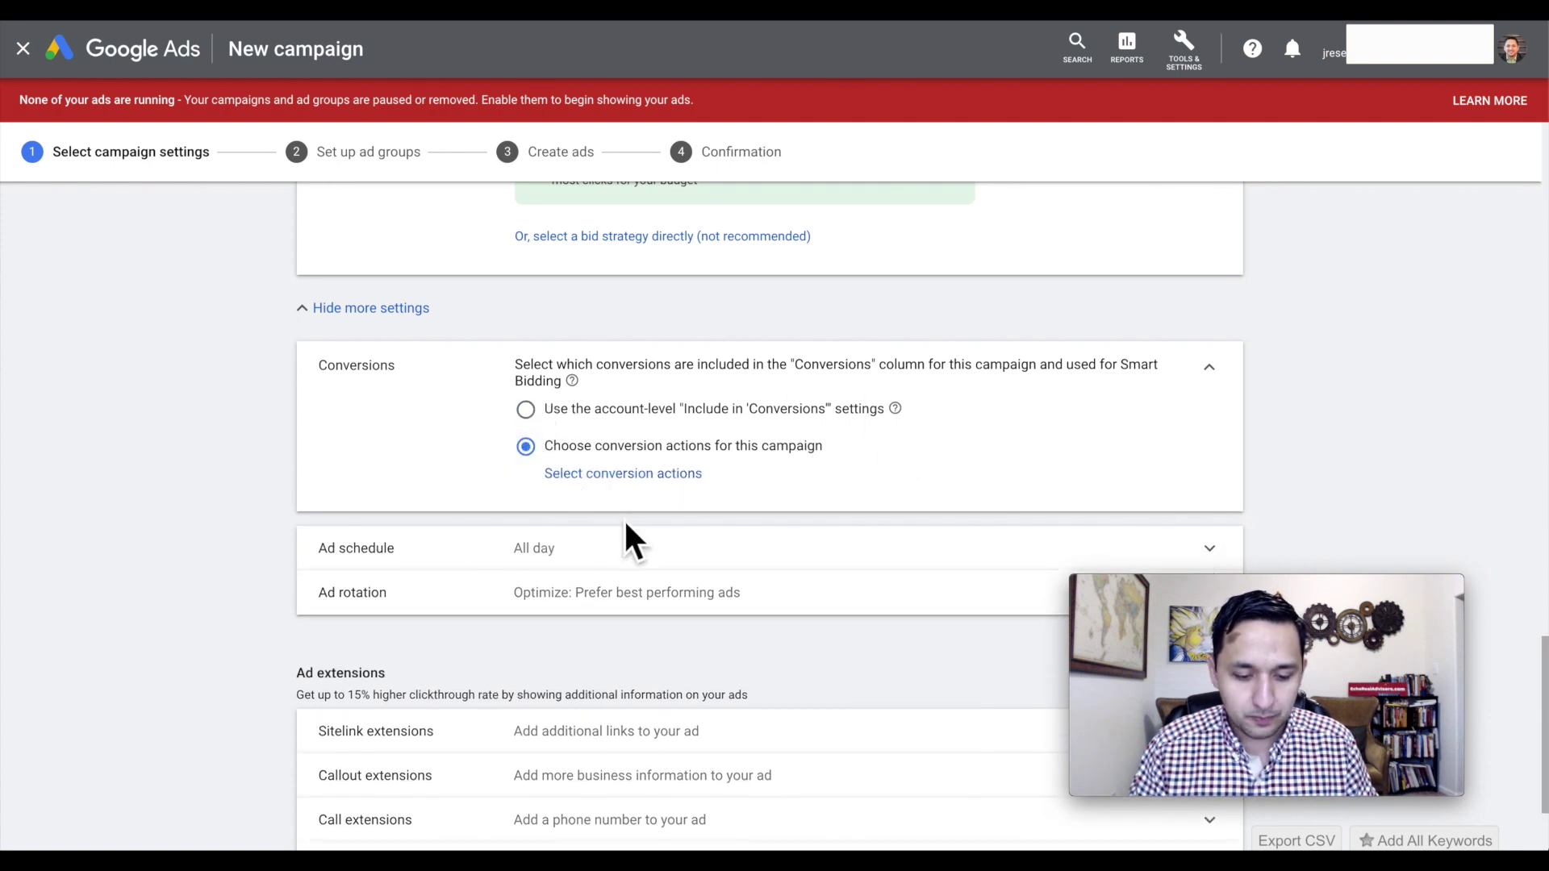
pyautogui.click(617, 475)
pyautogui.scroll(-3, 595, 484)
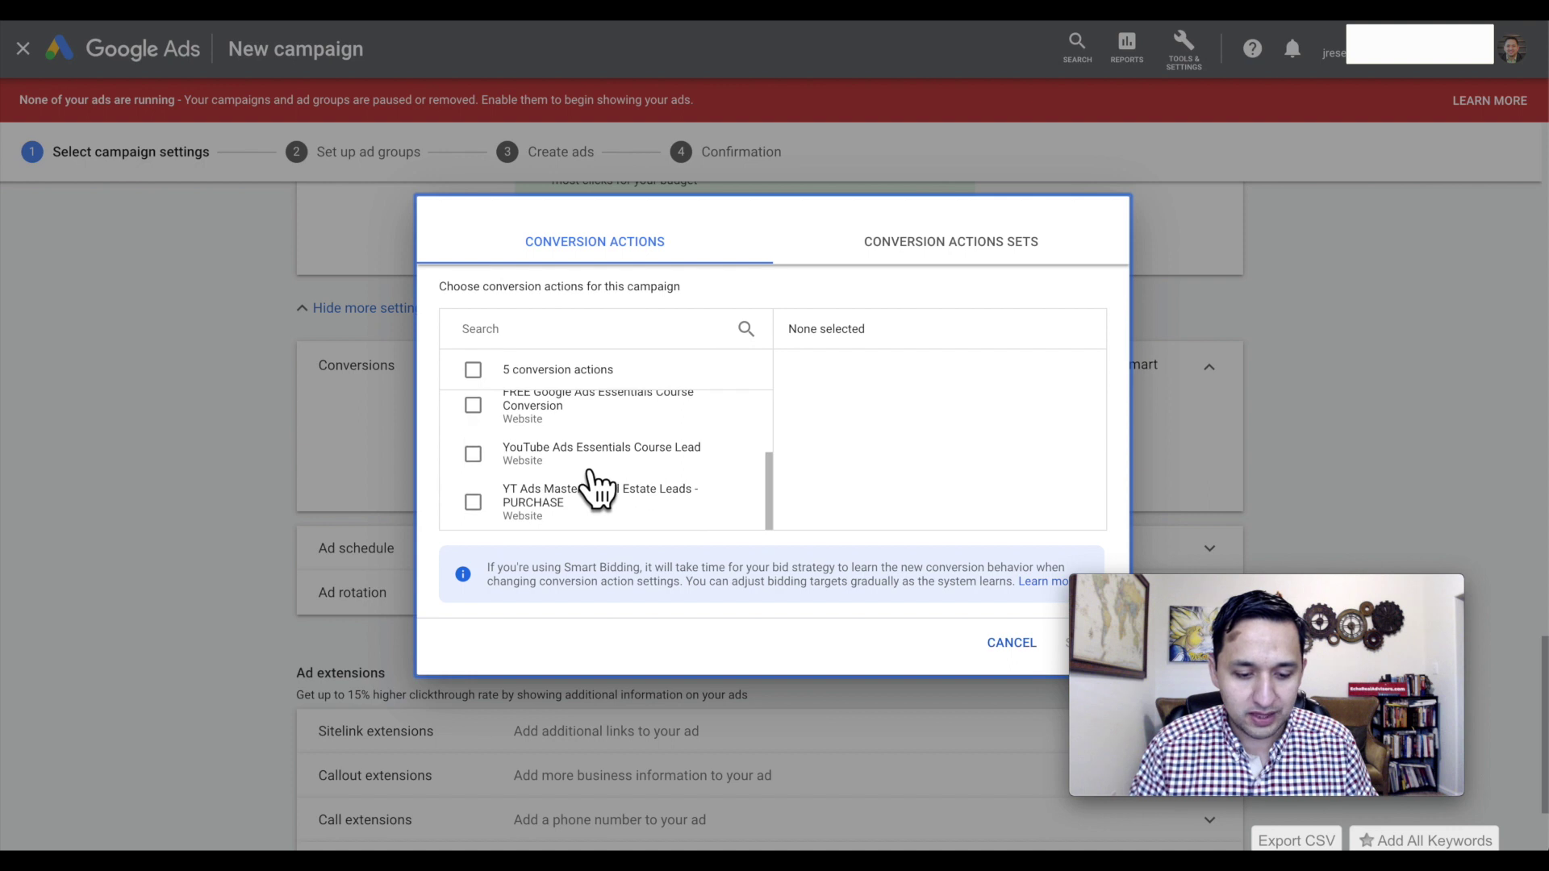
pyautogui.click(1008, 643)
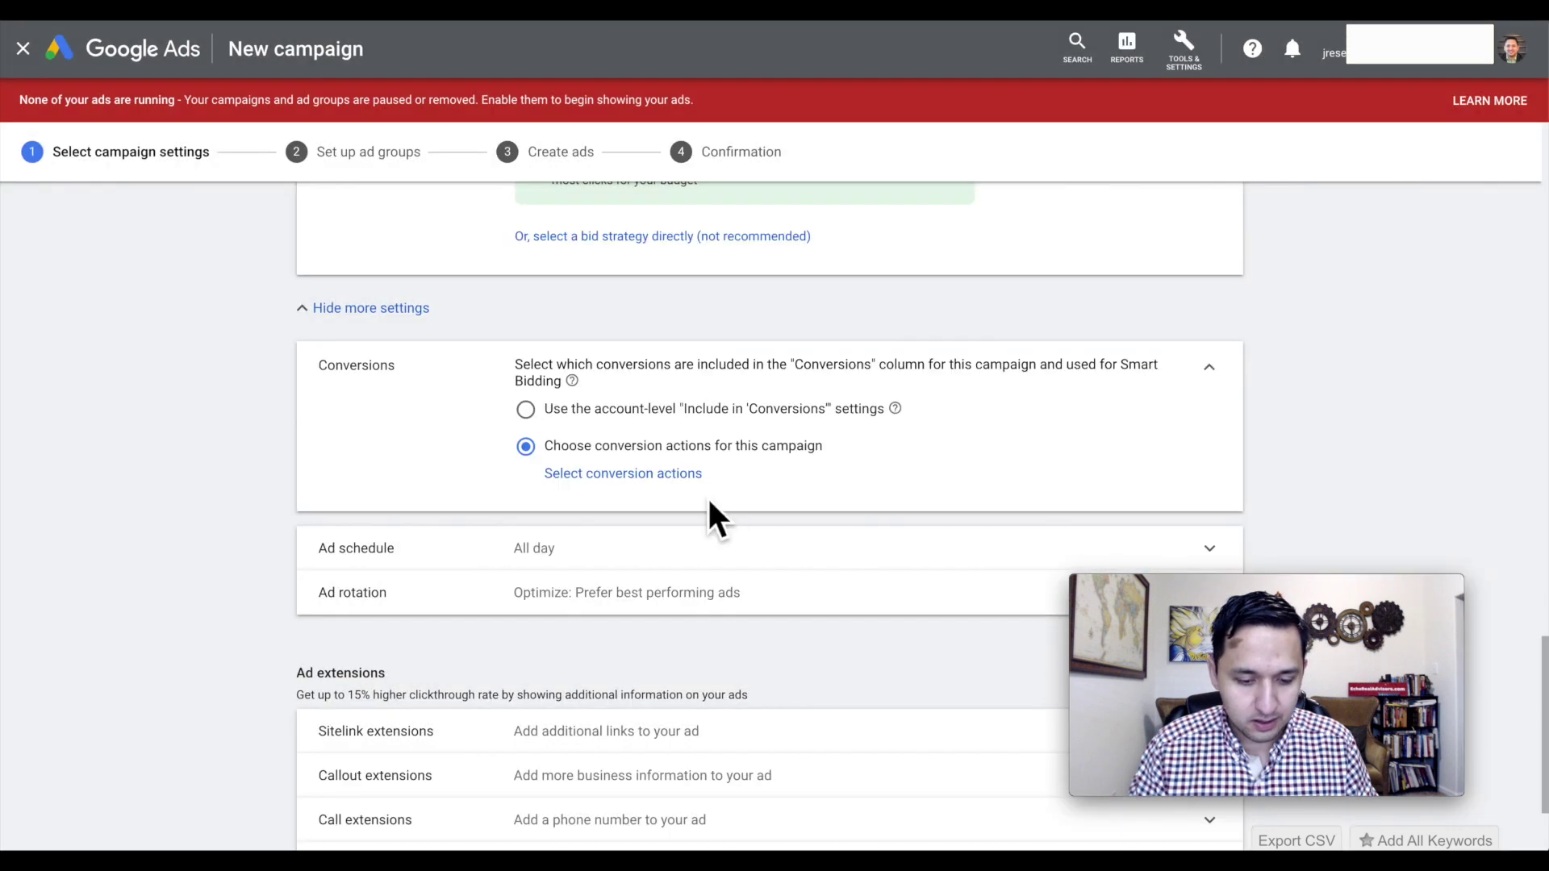
pyautogui.click(526, 409)
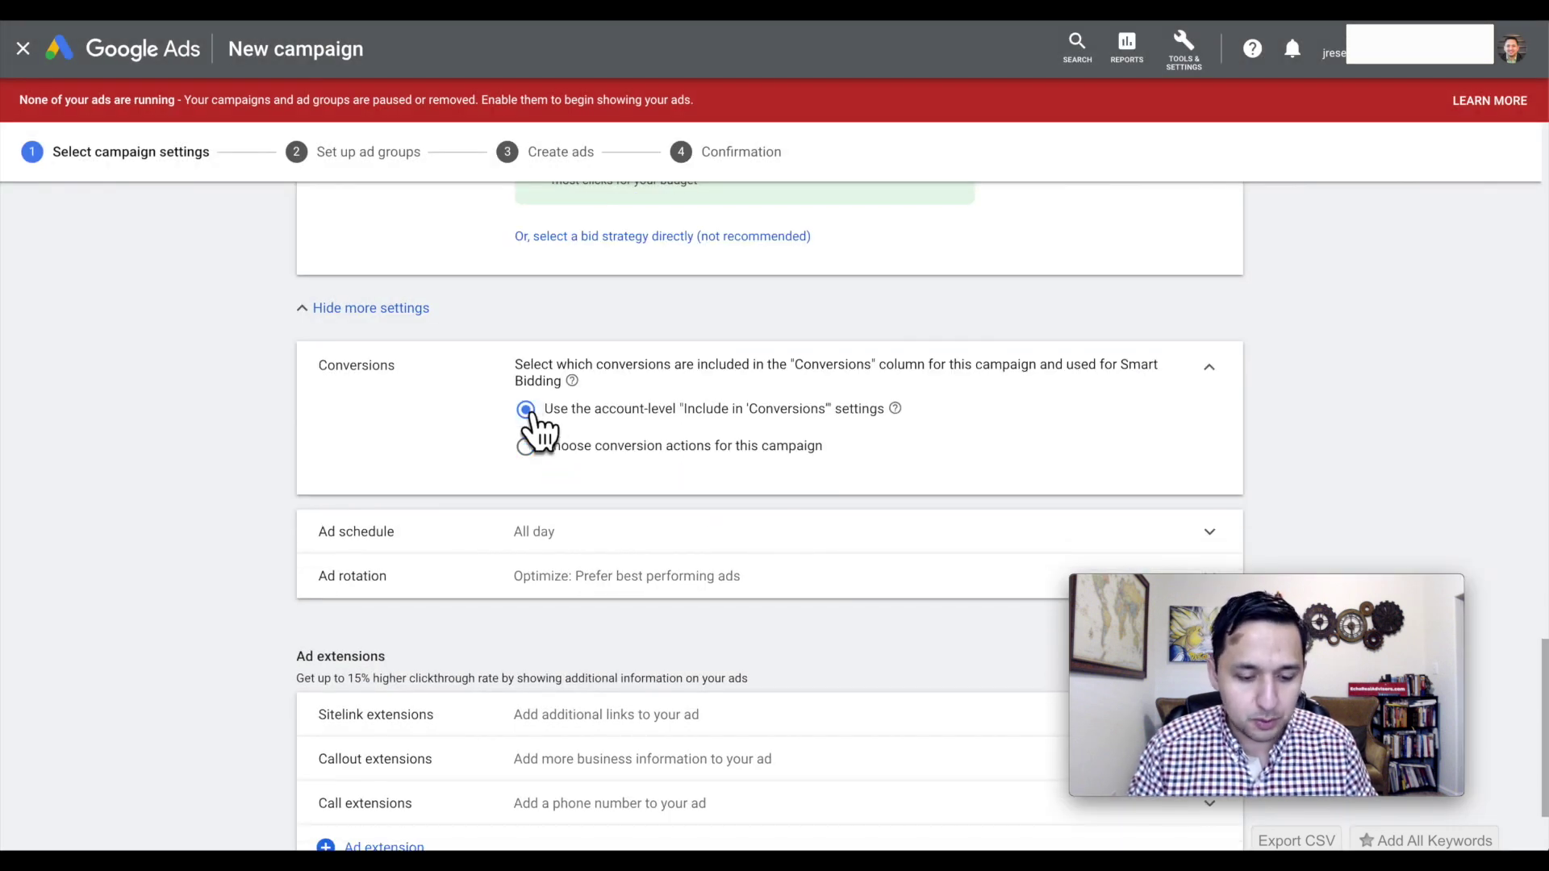
# Review the ad schedule and ad rotation options without changing them, and collapse the additional settings.
pyautogui.click(596, 533)
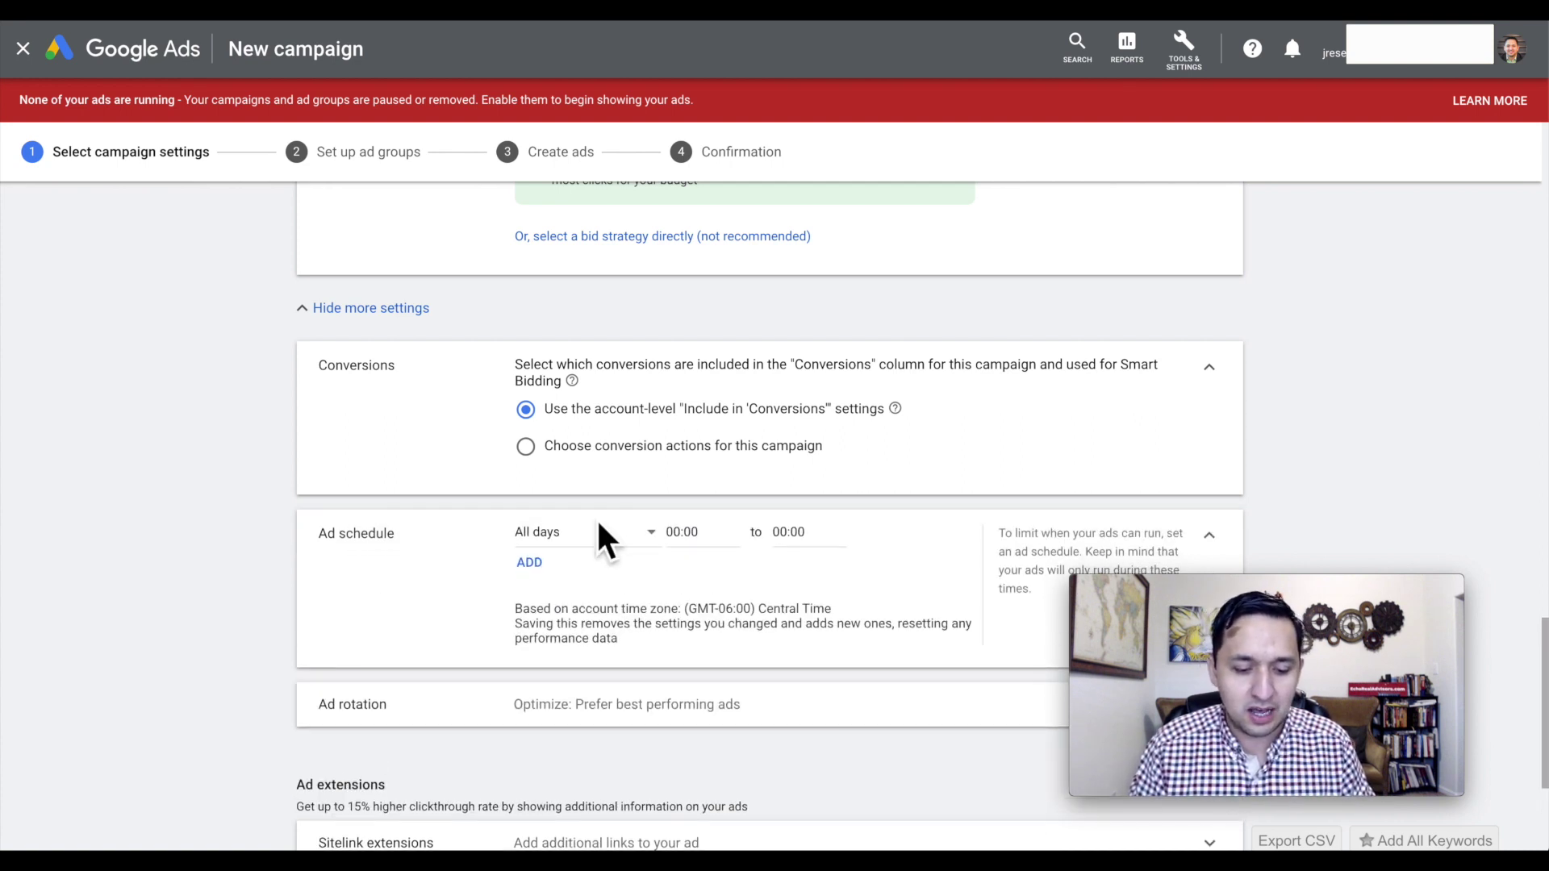
pyautogui.click(1209, 535)
pyautogui.scroll(-2, 706, 506)
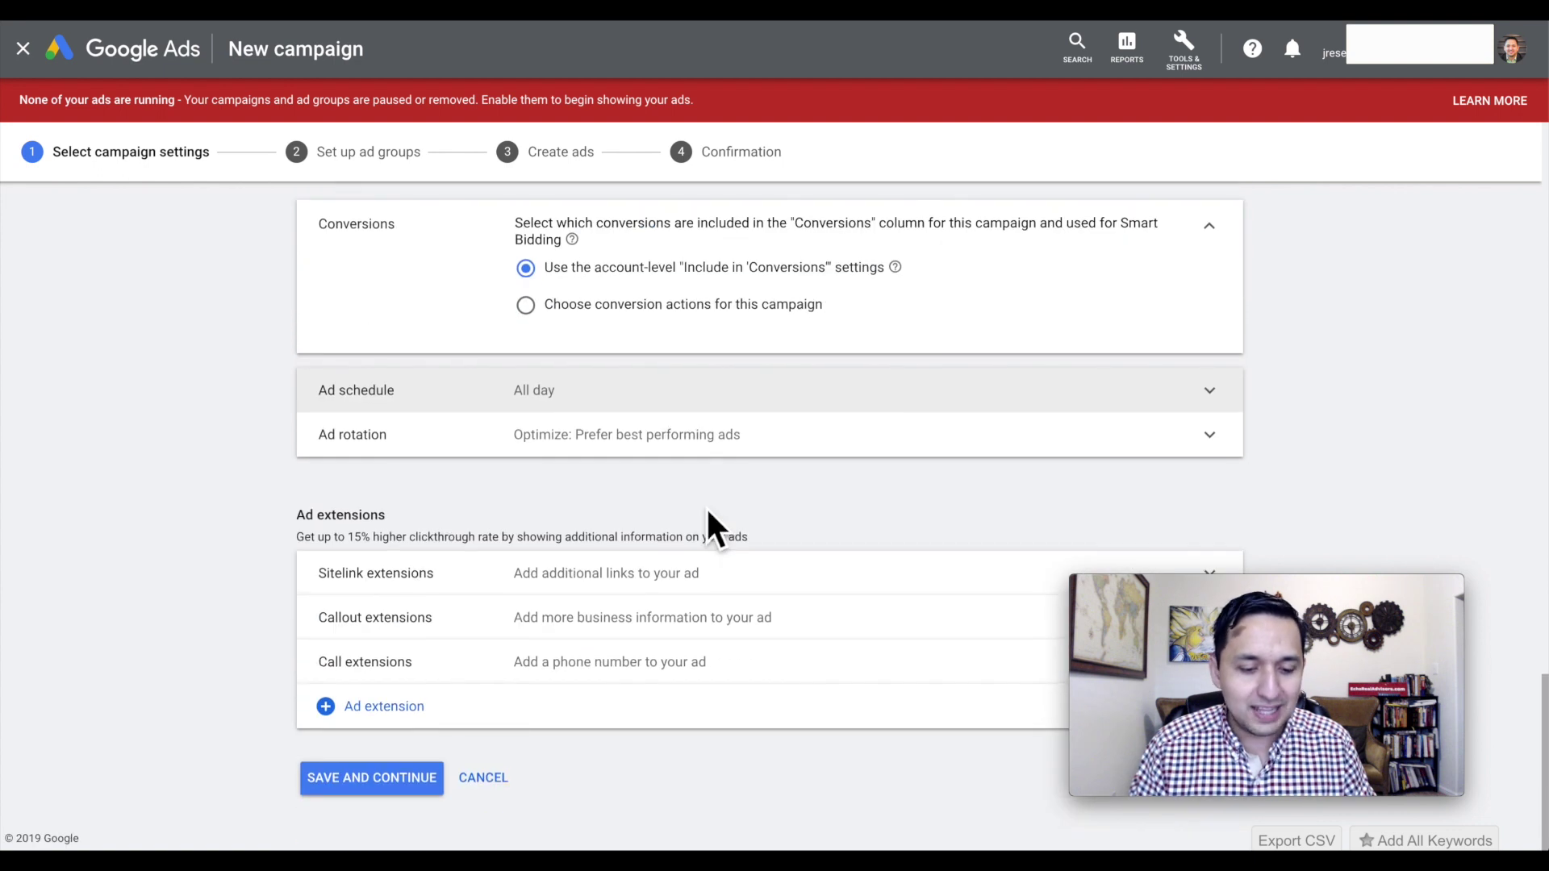
pyautogui.click(686, 437)
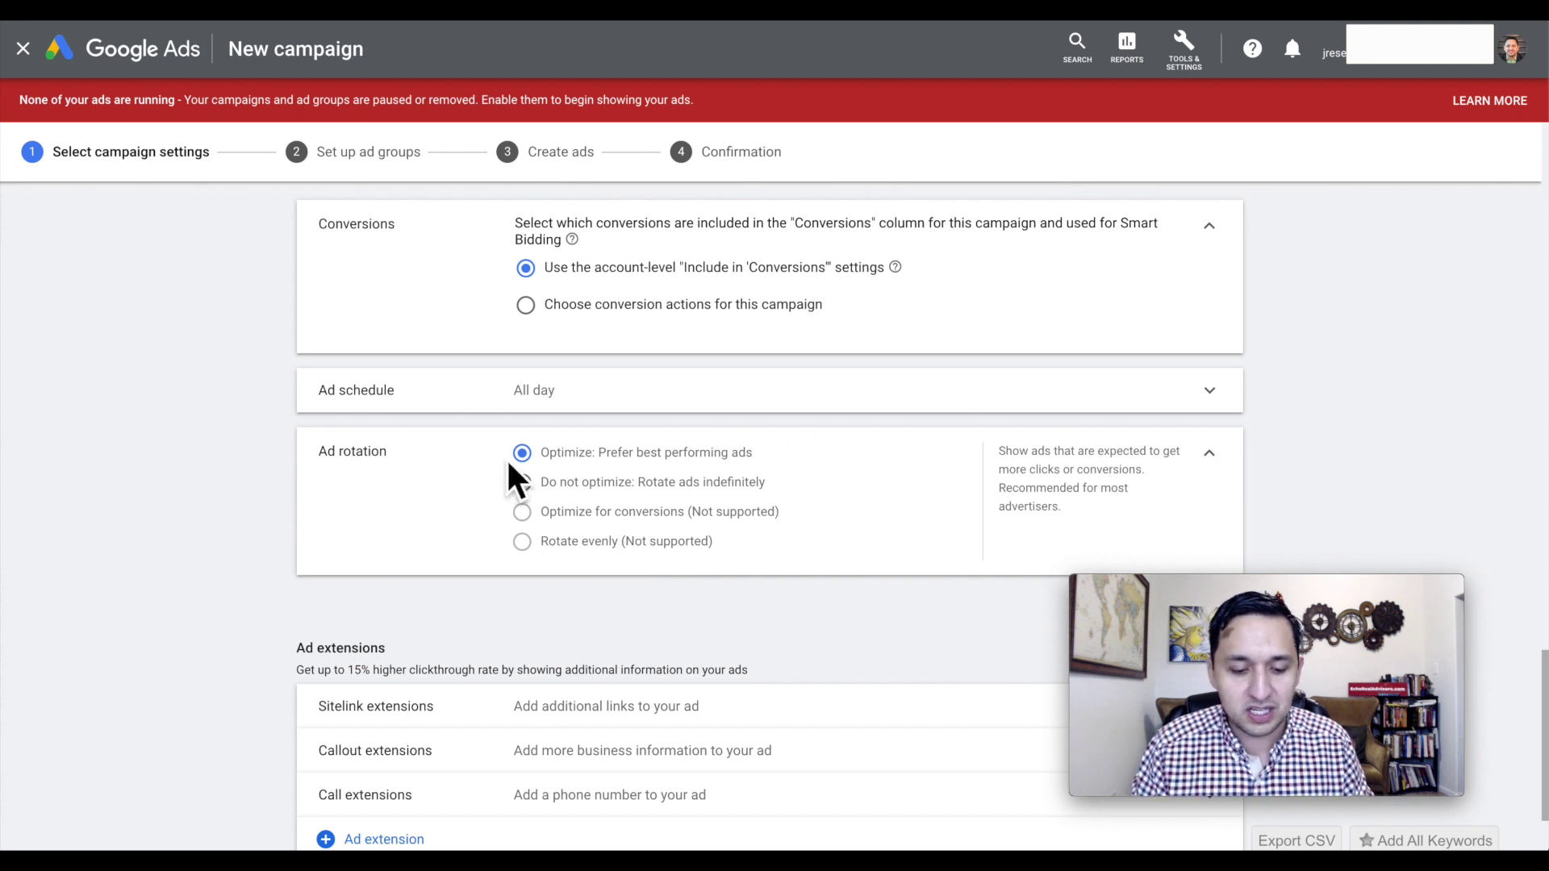
pyautogui.click(1228, 463)
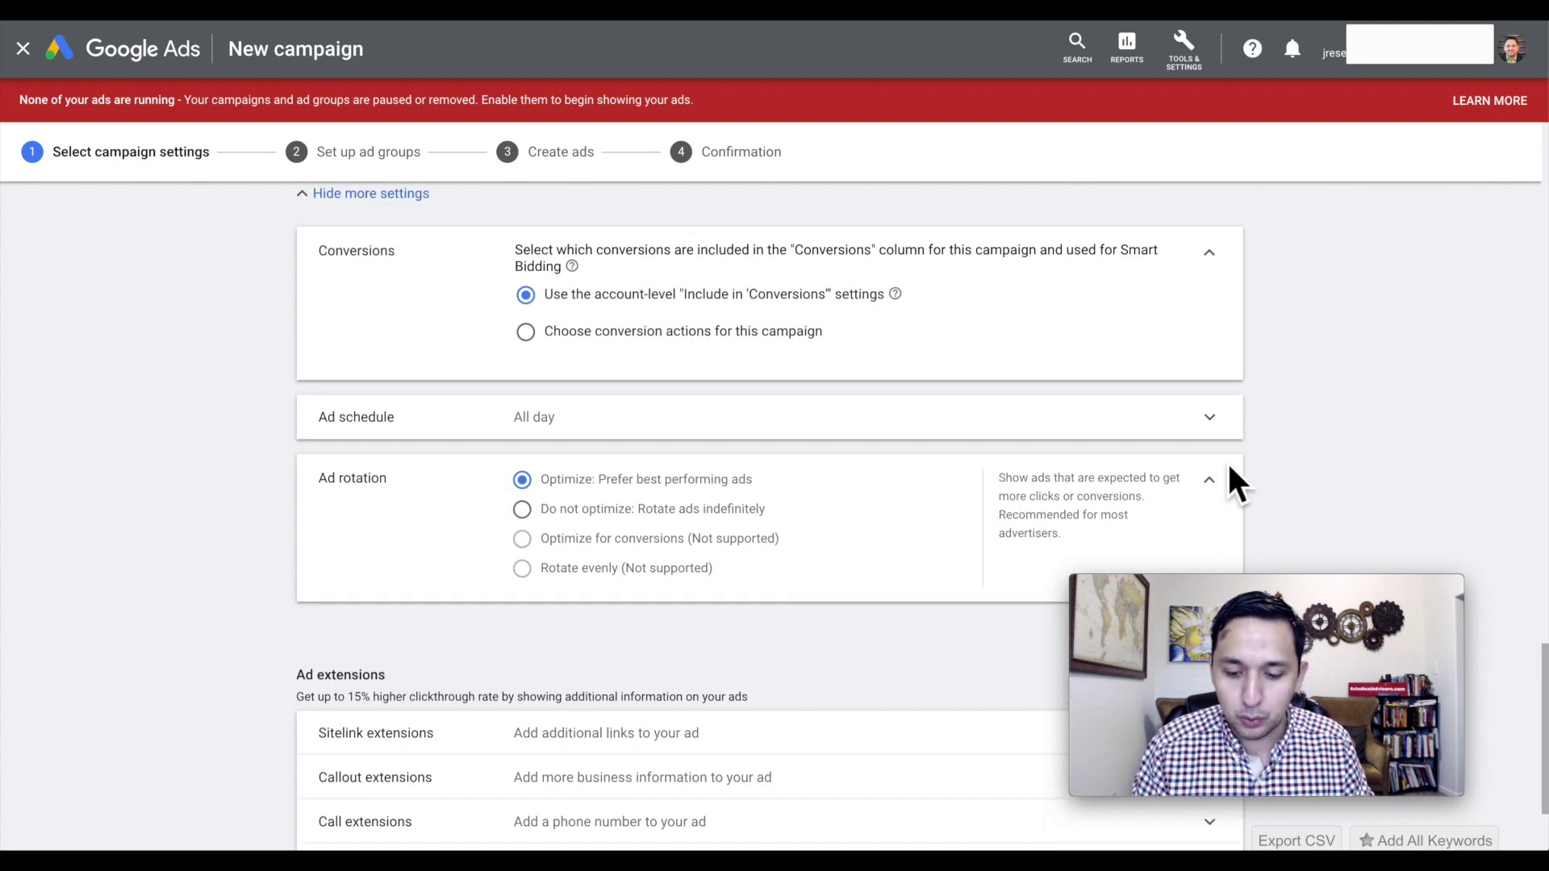
pyautogui.click(1210, 347)
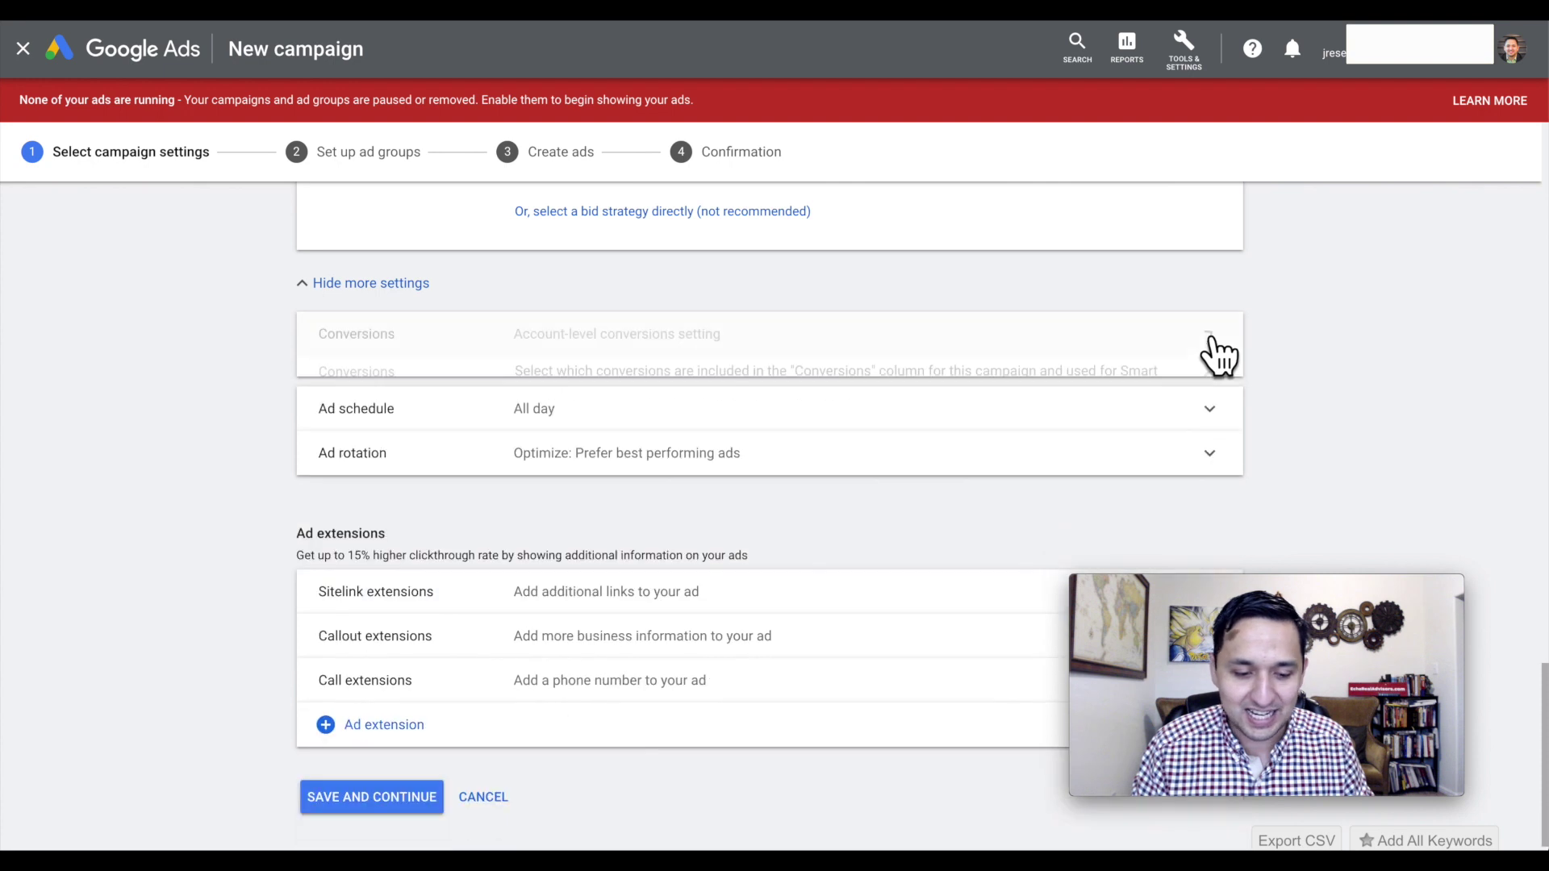
pyautogui.click(375, 307)
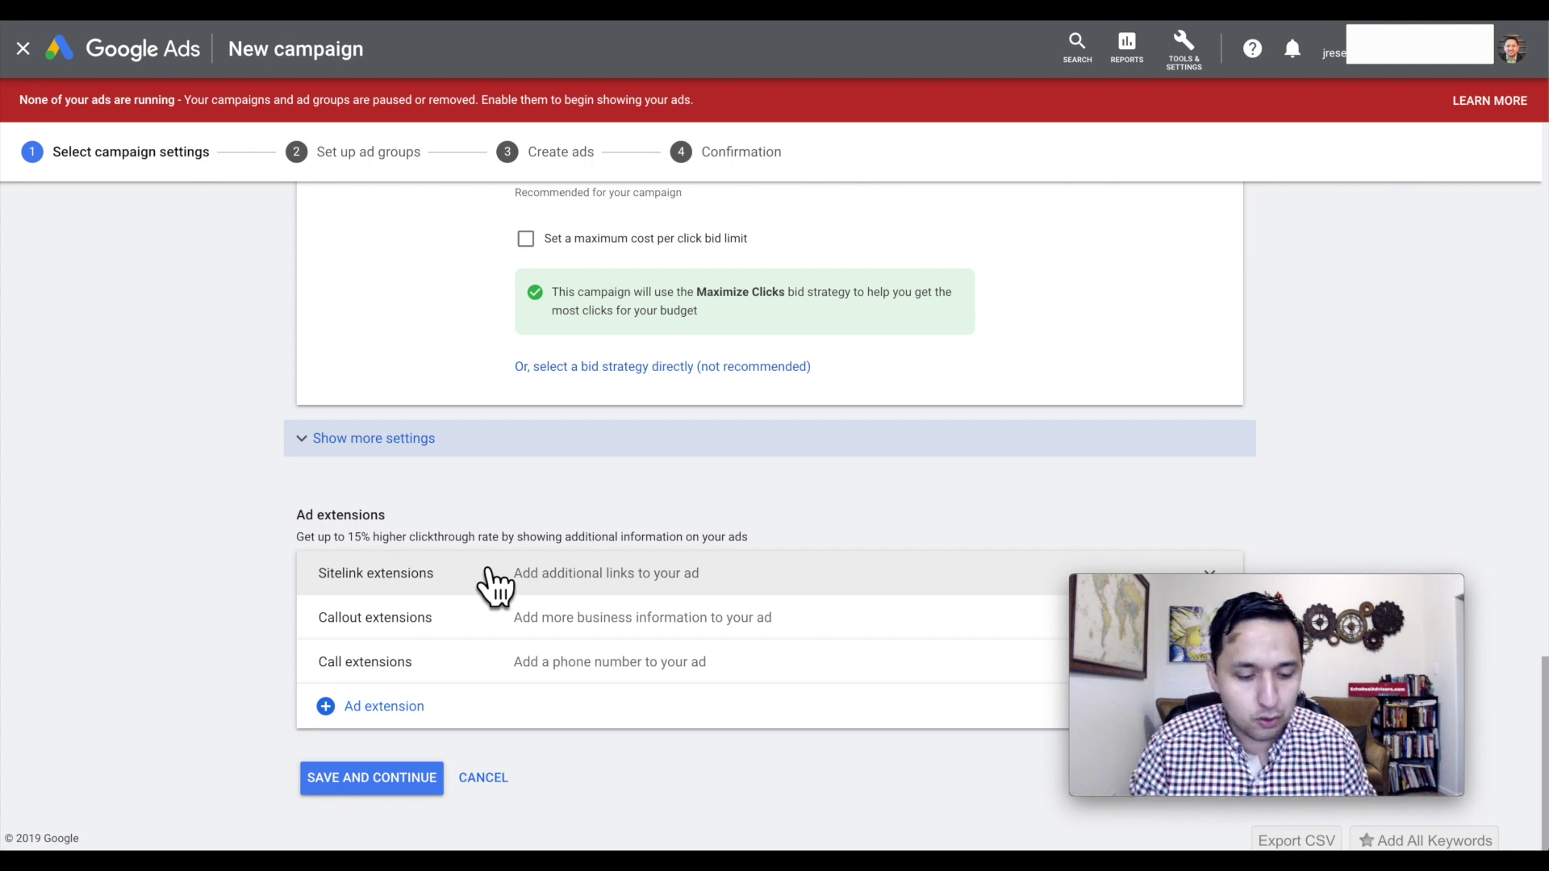
# Browse the existing sitelink extensions and open the form for adding new campaign-level sitelinks.
pyautogui.click(640, 587)
pyautogui.scroll(-2, 637, 583)
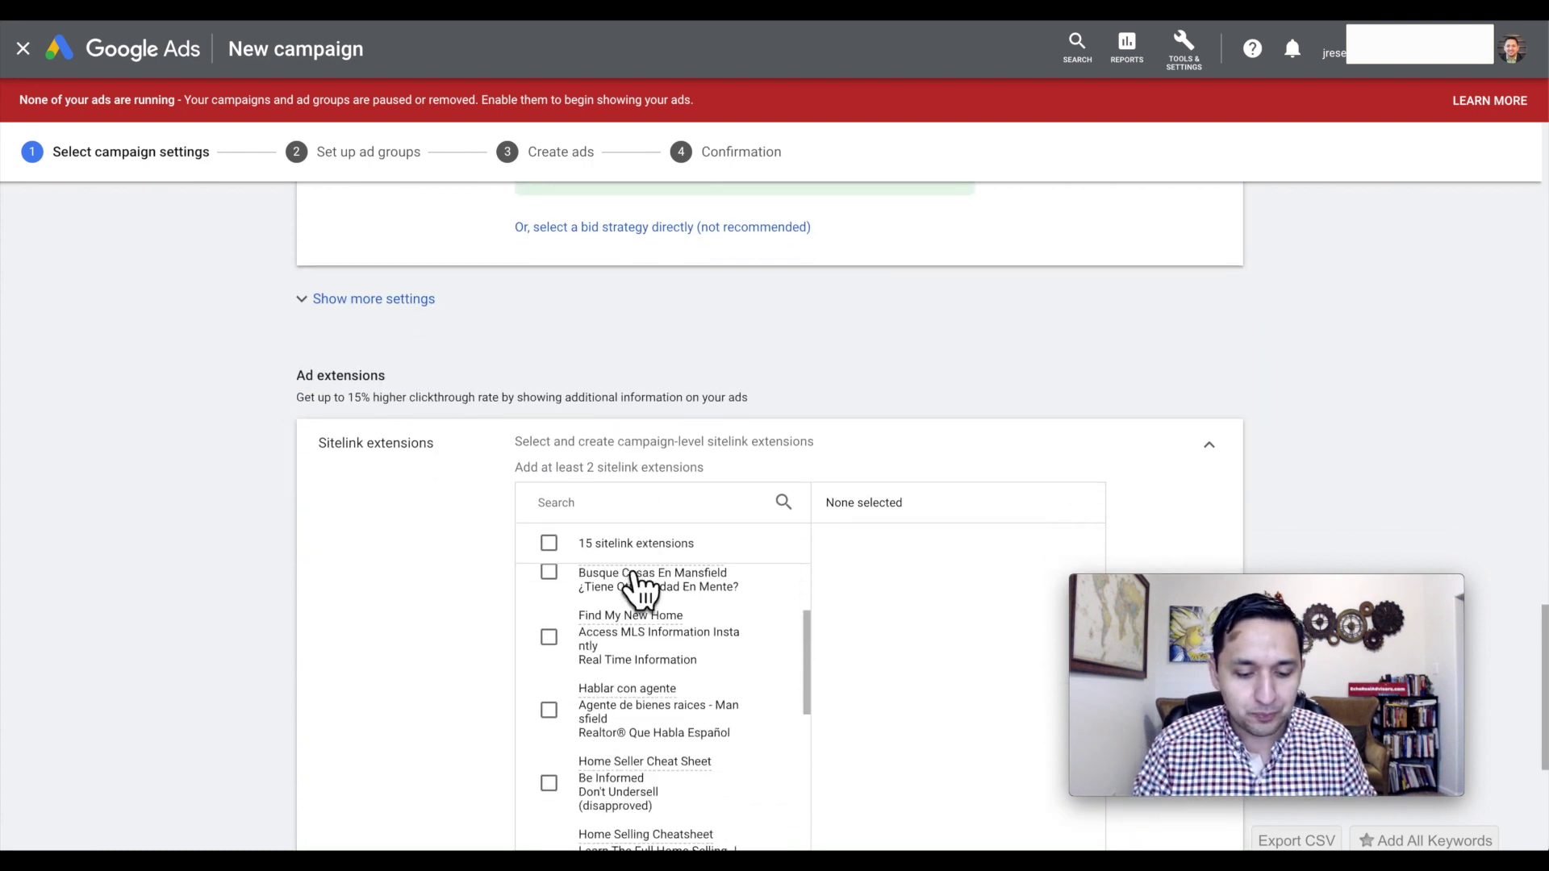
pyautogui.scroll(-3, 581, 613)
pyautogui.scroll(-3, 484, 640)
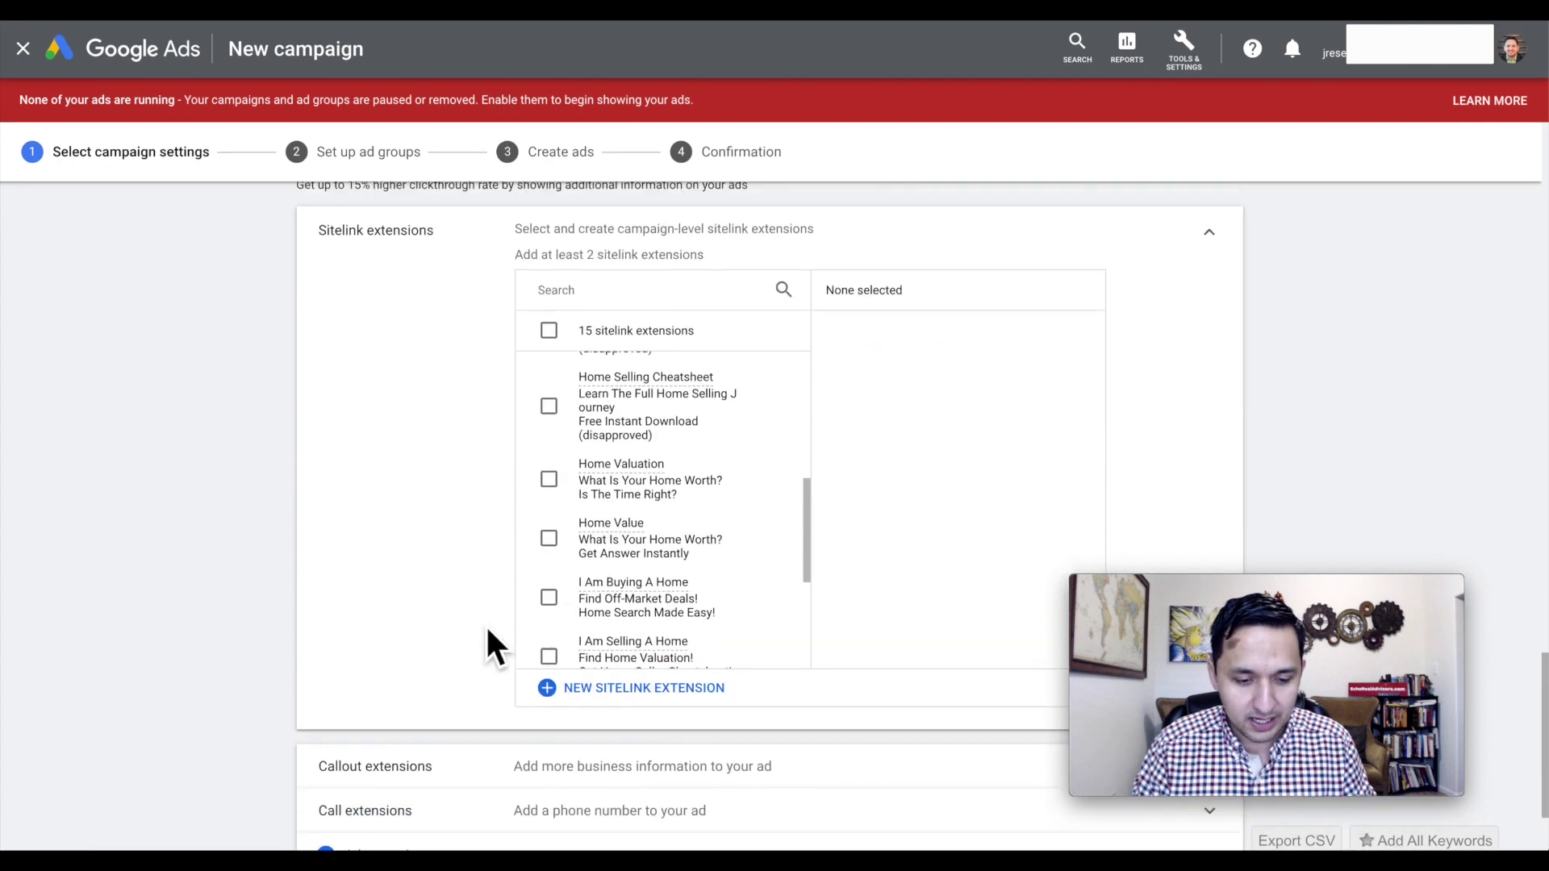
pyautogui.scroll(1, 487, 633)
pyautogui.scroll(-1, 487, 634)
pyautogui.scroll(1, 488, 629)
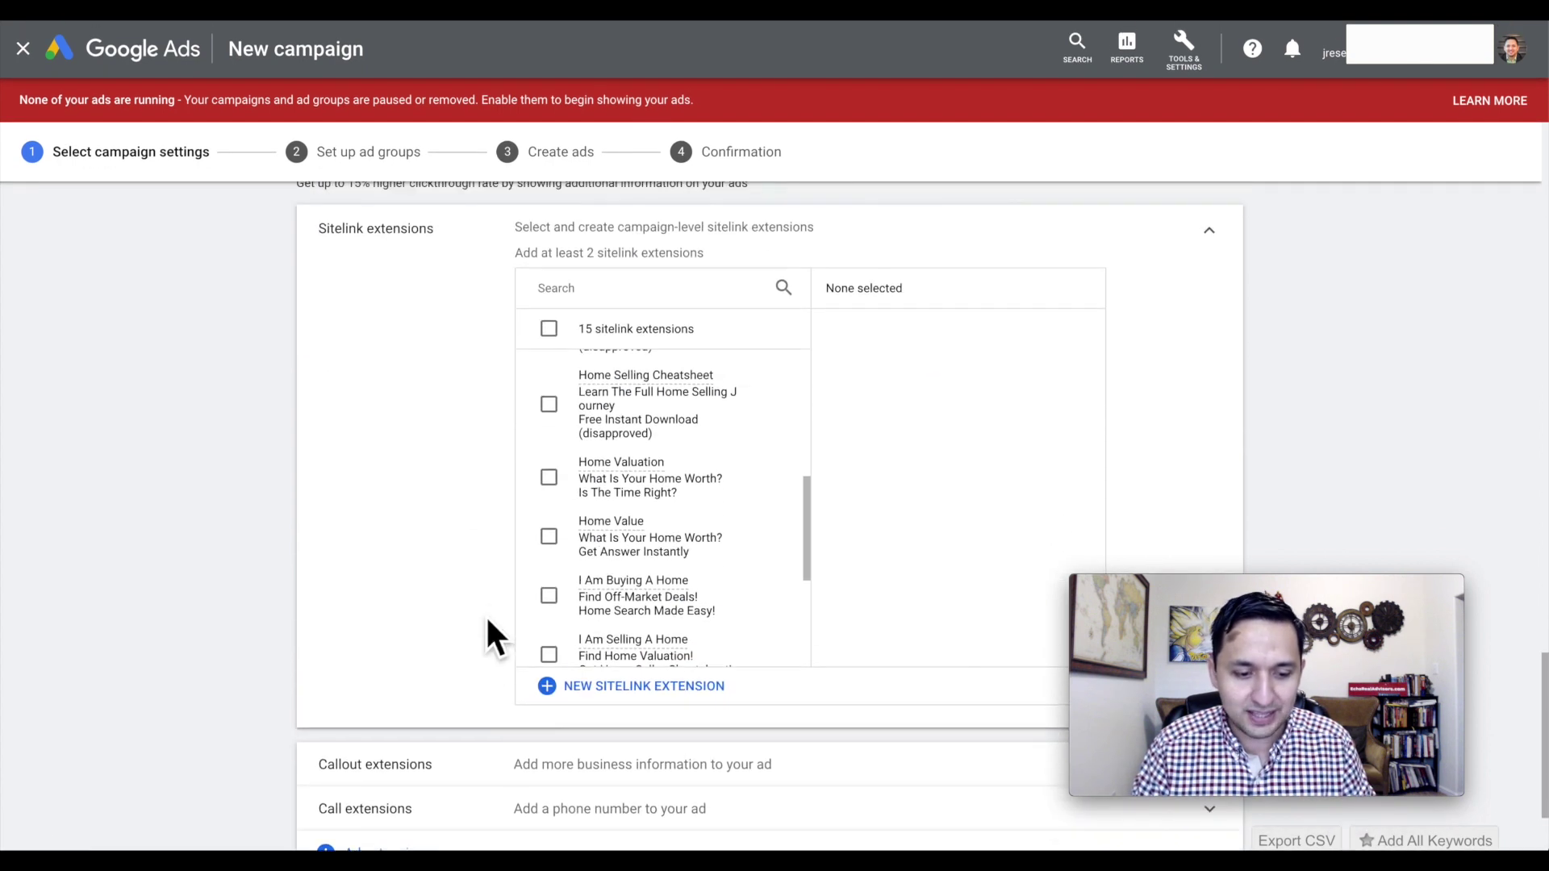
pyautogui.click(594, 687)
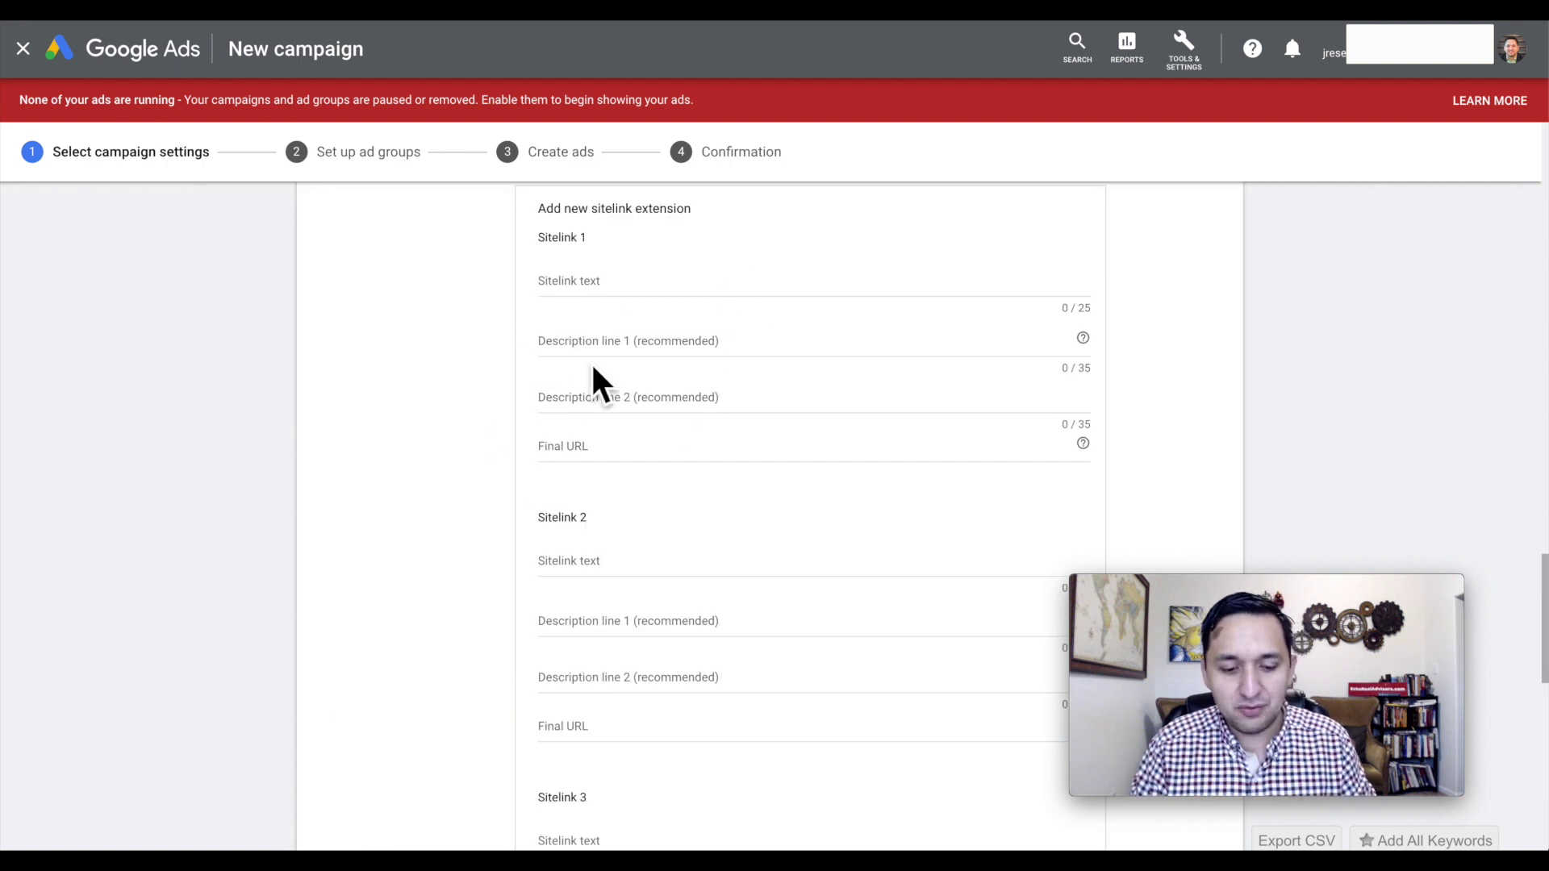
pyautogui.scroll(1, 501, 452)
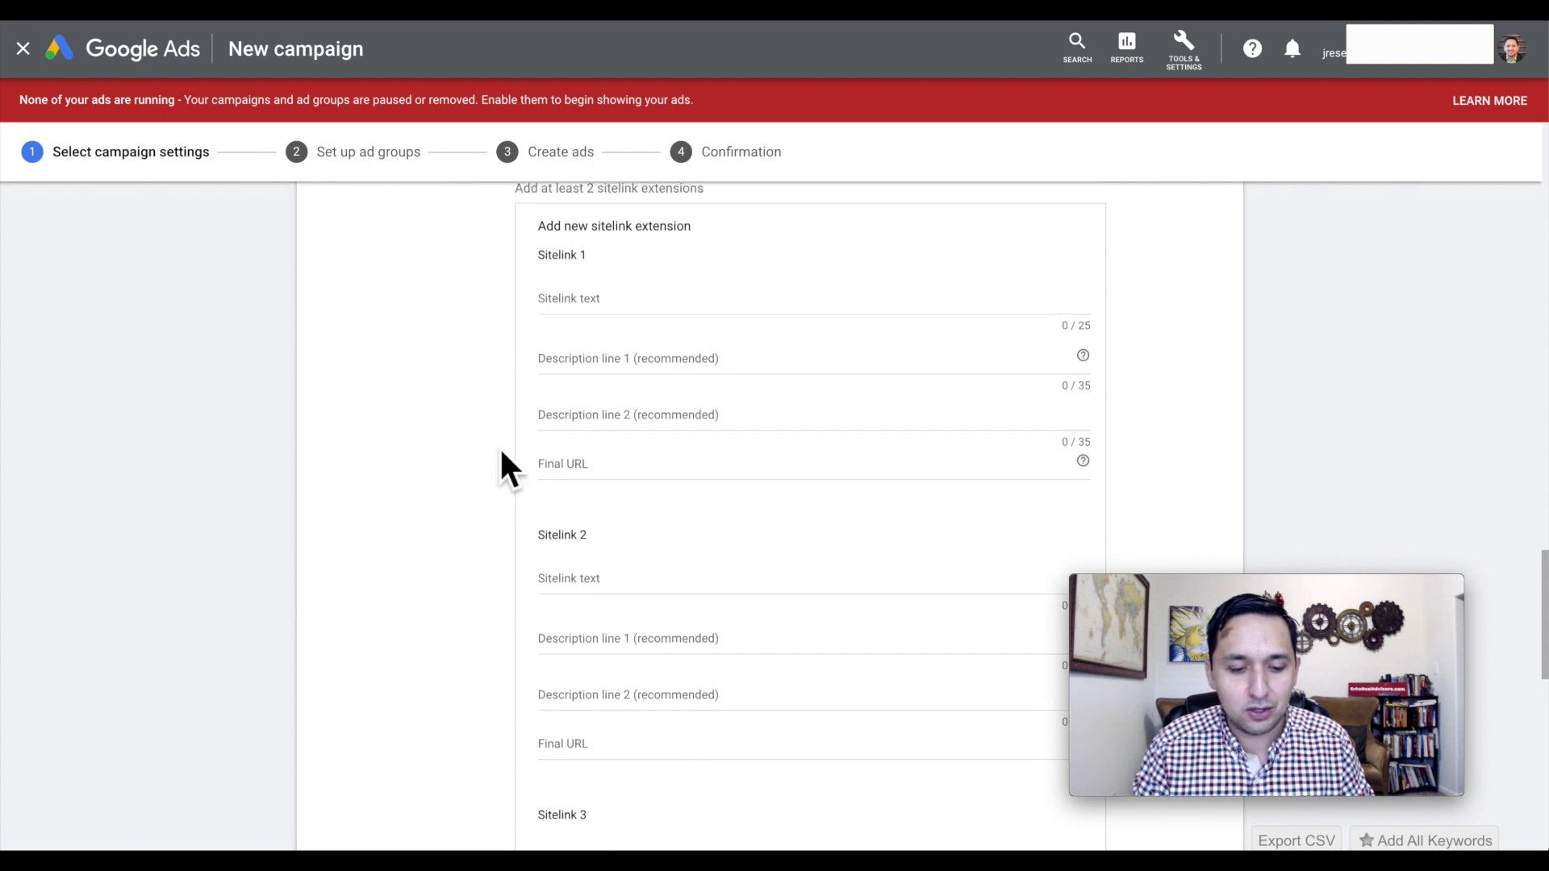
# Examine the rest of the new sitelink form, cancel it, and collapse the sitelink extensions without selecting any.
pyautogui.scroll(-7, 501, 452)
pyautogui.scroll(-5, 428, 452)
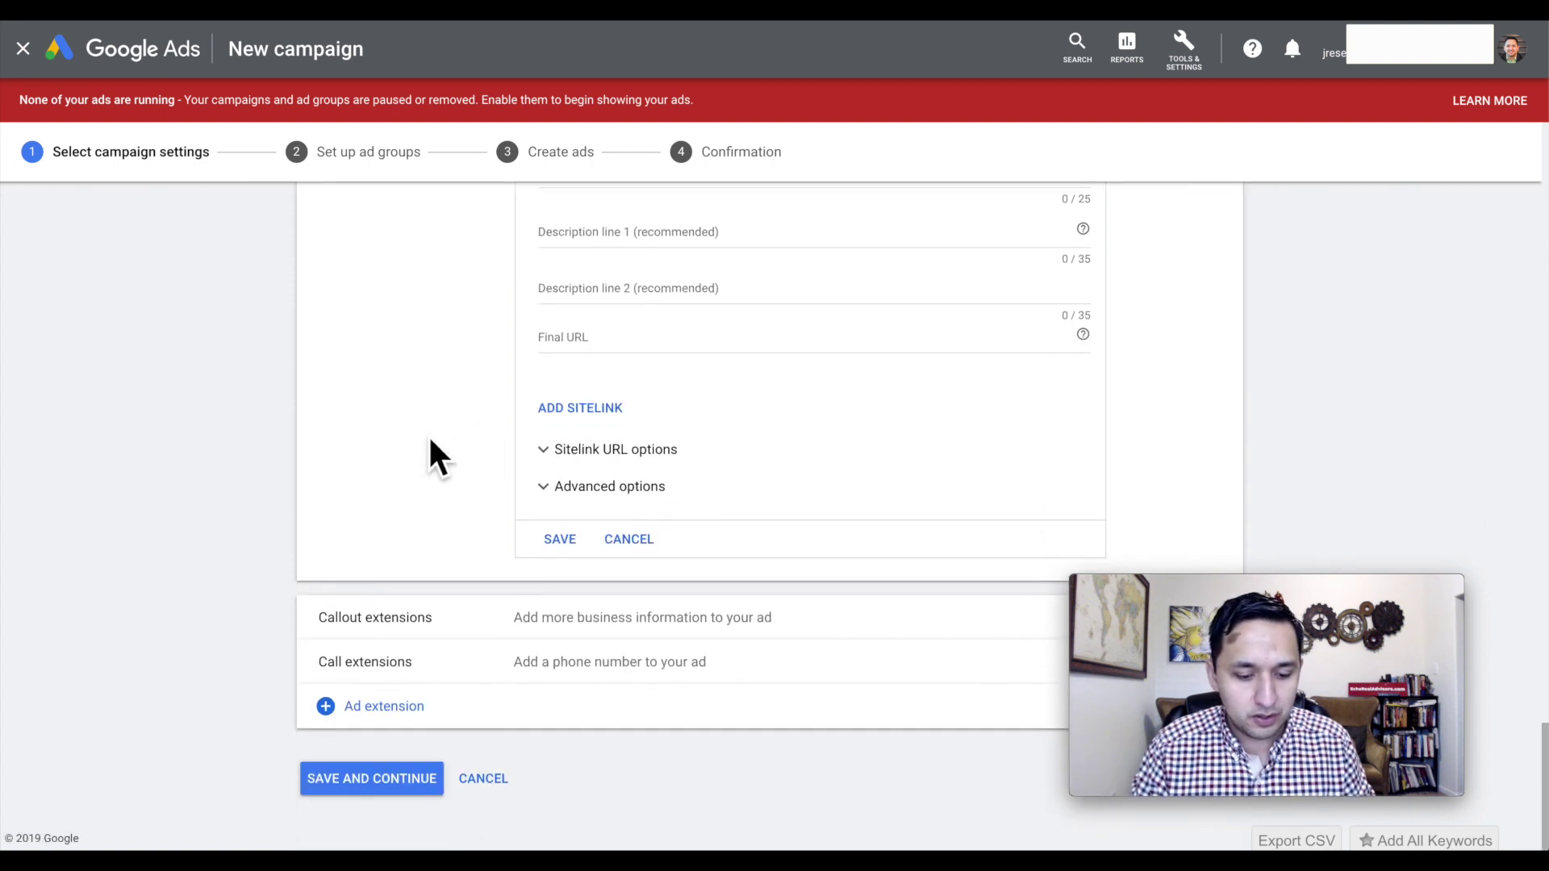
pyautogui.click(573, 540)
pyautogui.scroll(-1, 646, 554)
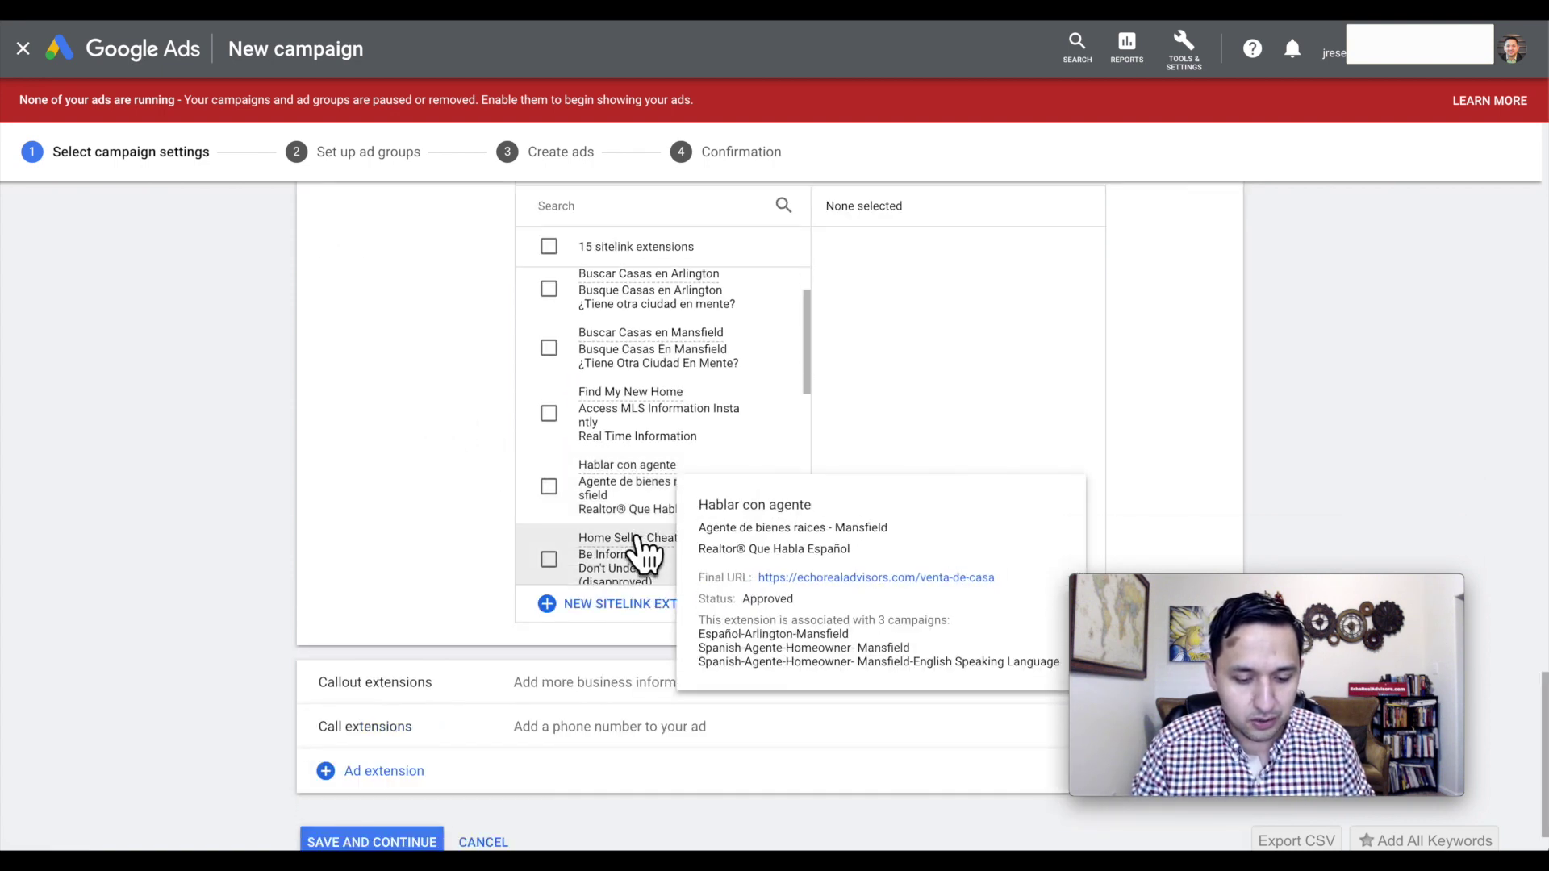
pyautogui.scroll(3, 403, 535)
pyautogui.click(1209, 360)
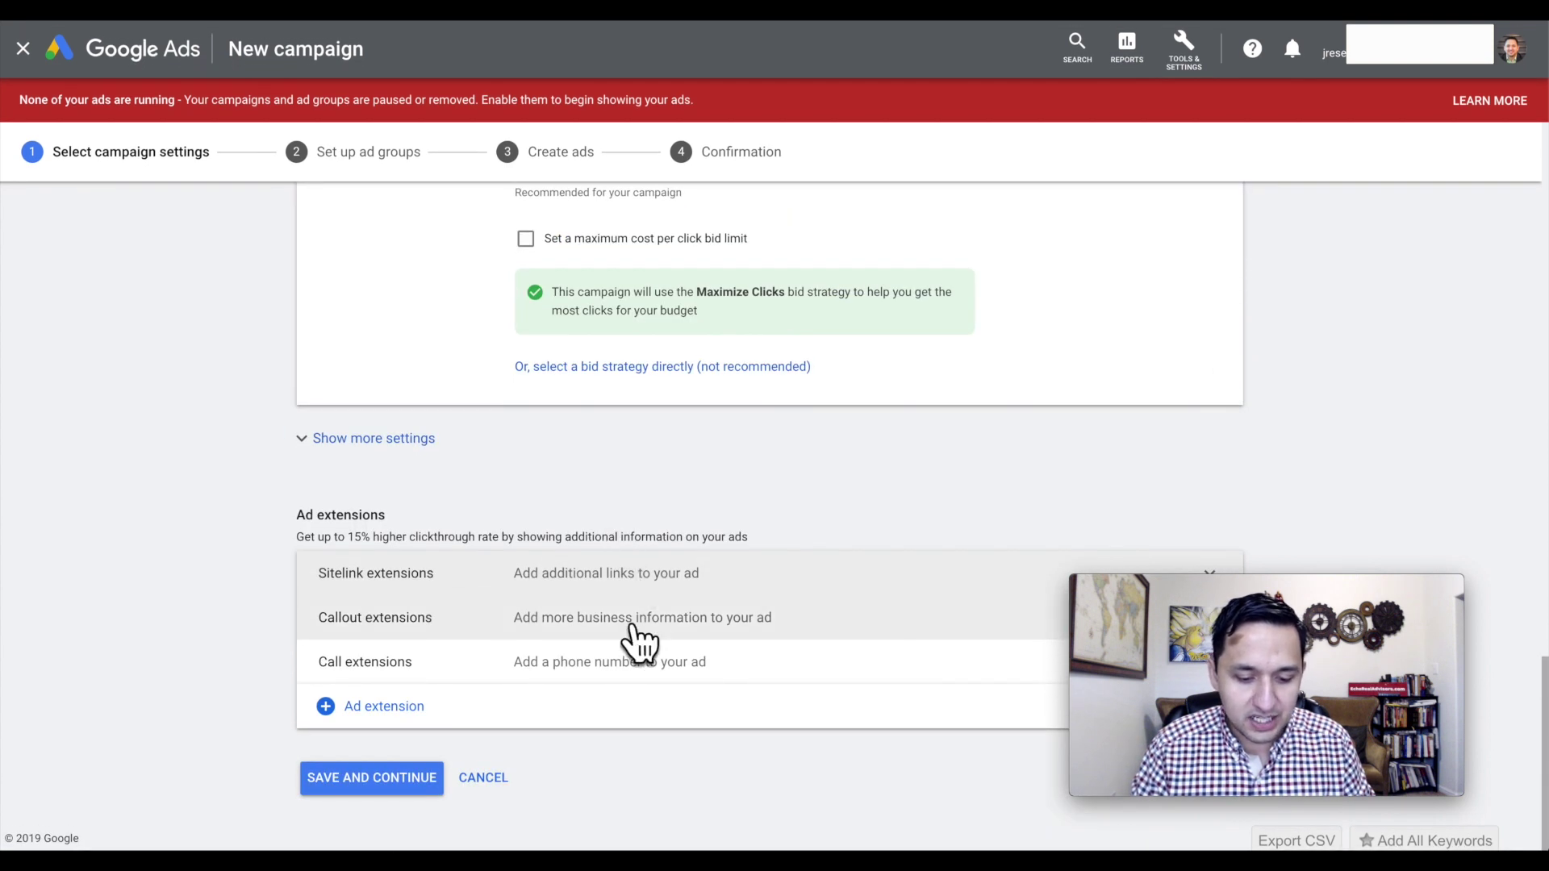
# Expand the callout extensions, browse the existing callouts without selecting any, and collapse the section.
pyautogui.click(640, 641)
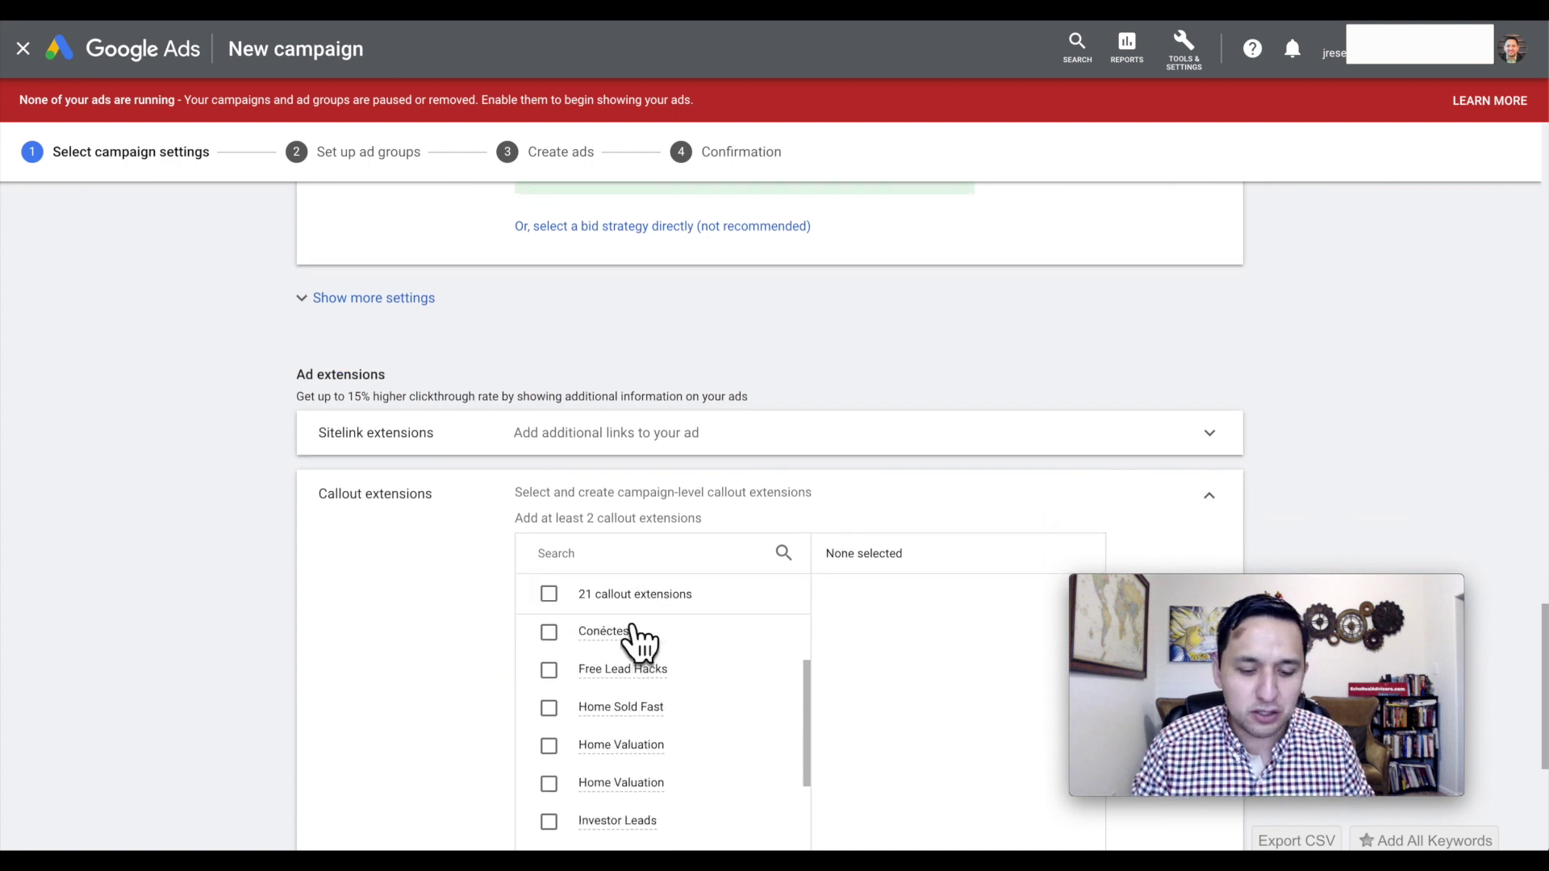
pyautogui.scroll(-2, 614, 685)
pyautogui.scroll(3, 460, 726)
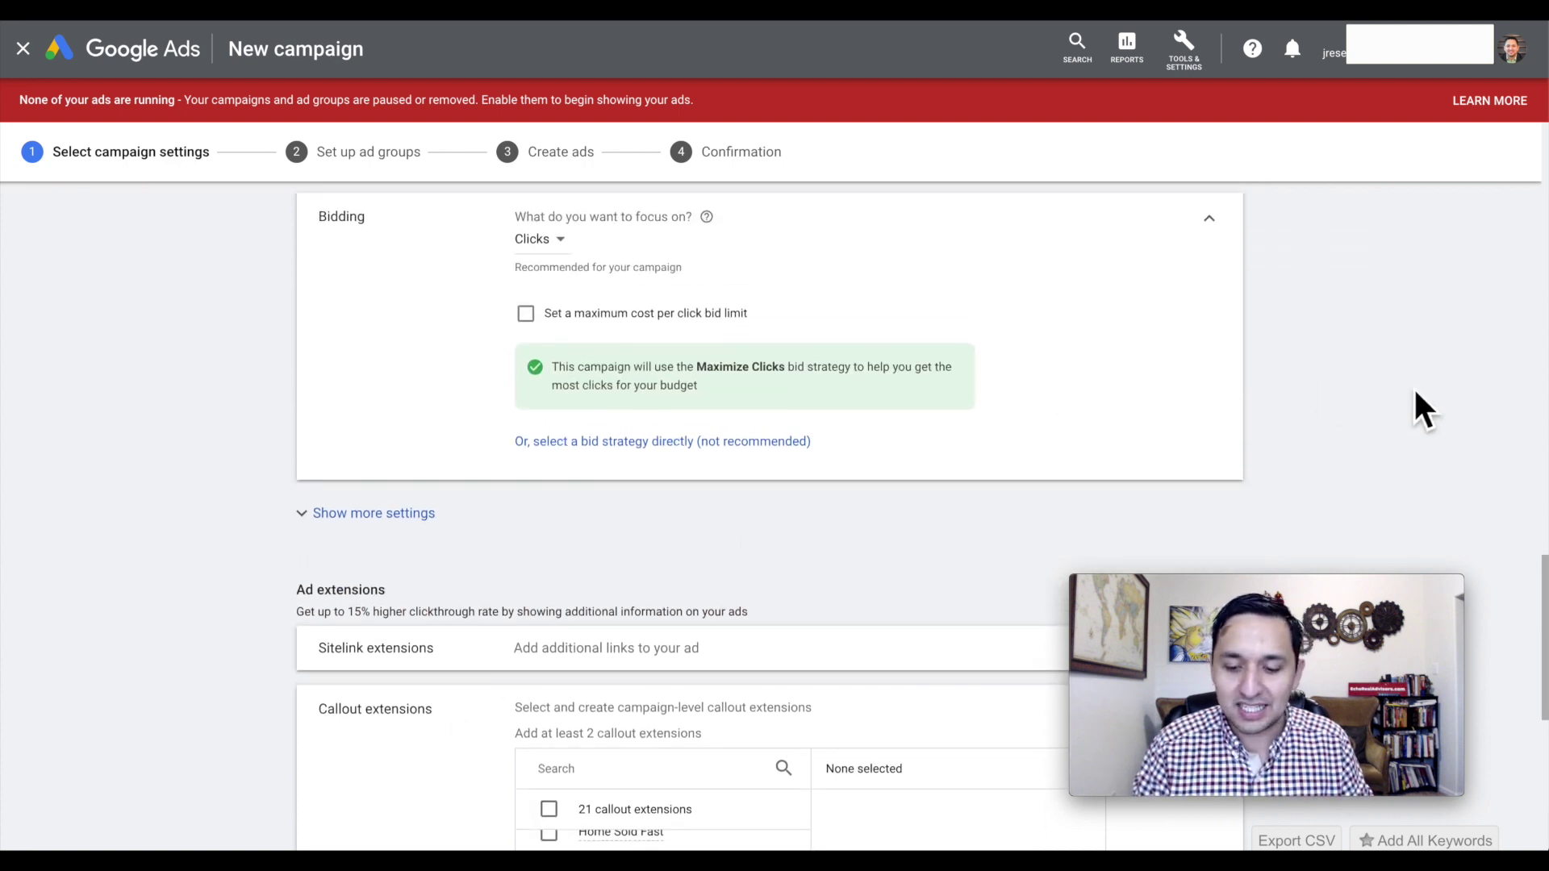
pyautogui.scroll(-7, 1423, 403)
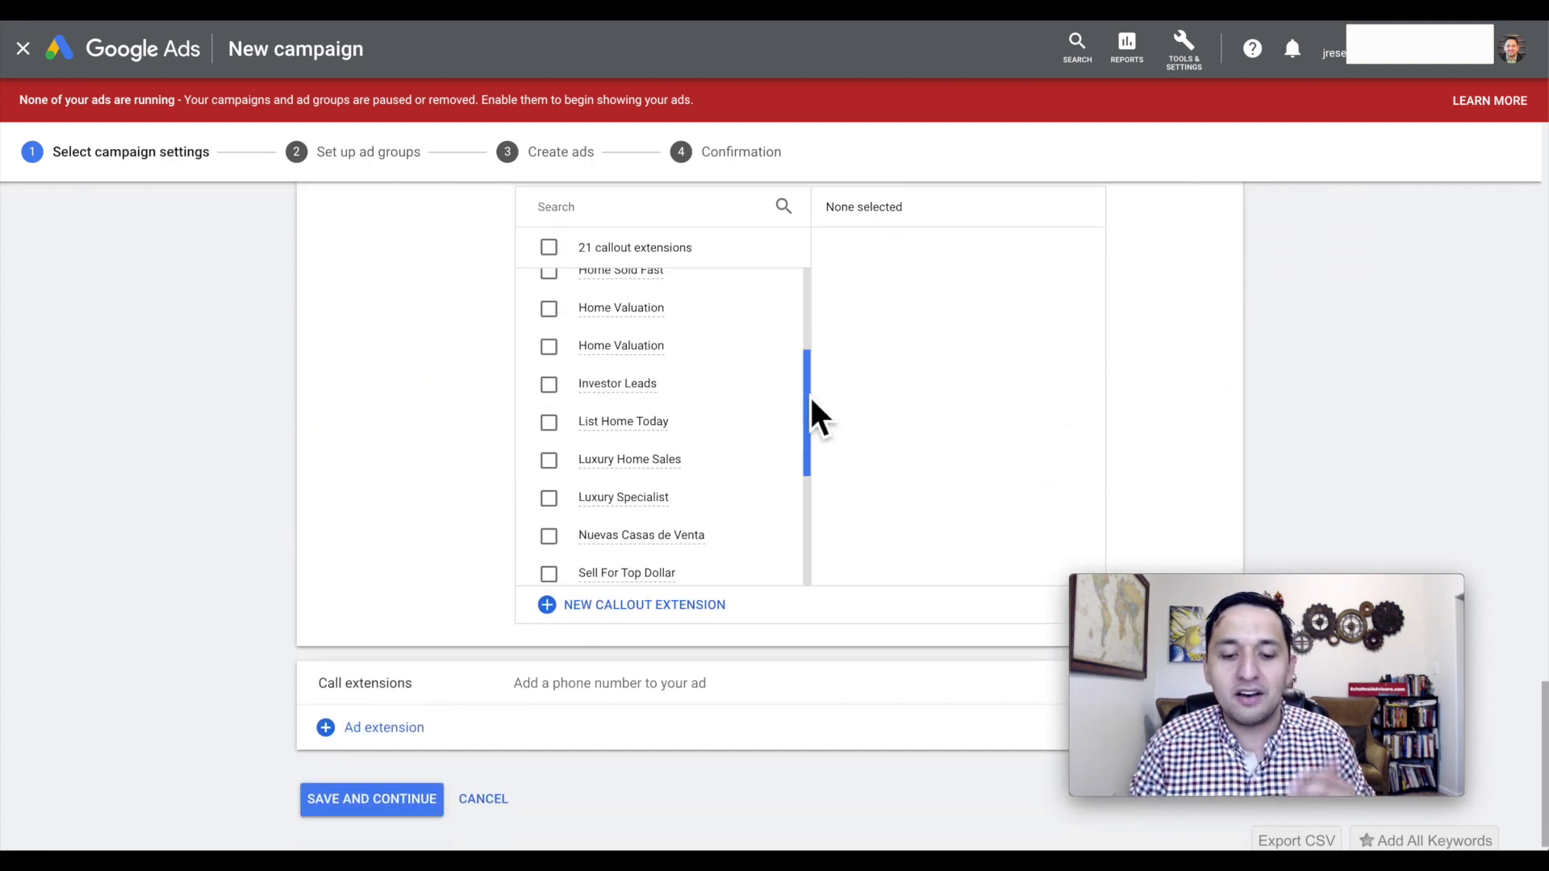
pyautogui.moveTo(811, 400); pyautogui.dragTo(807, 306)
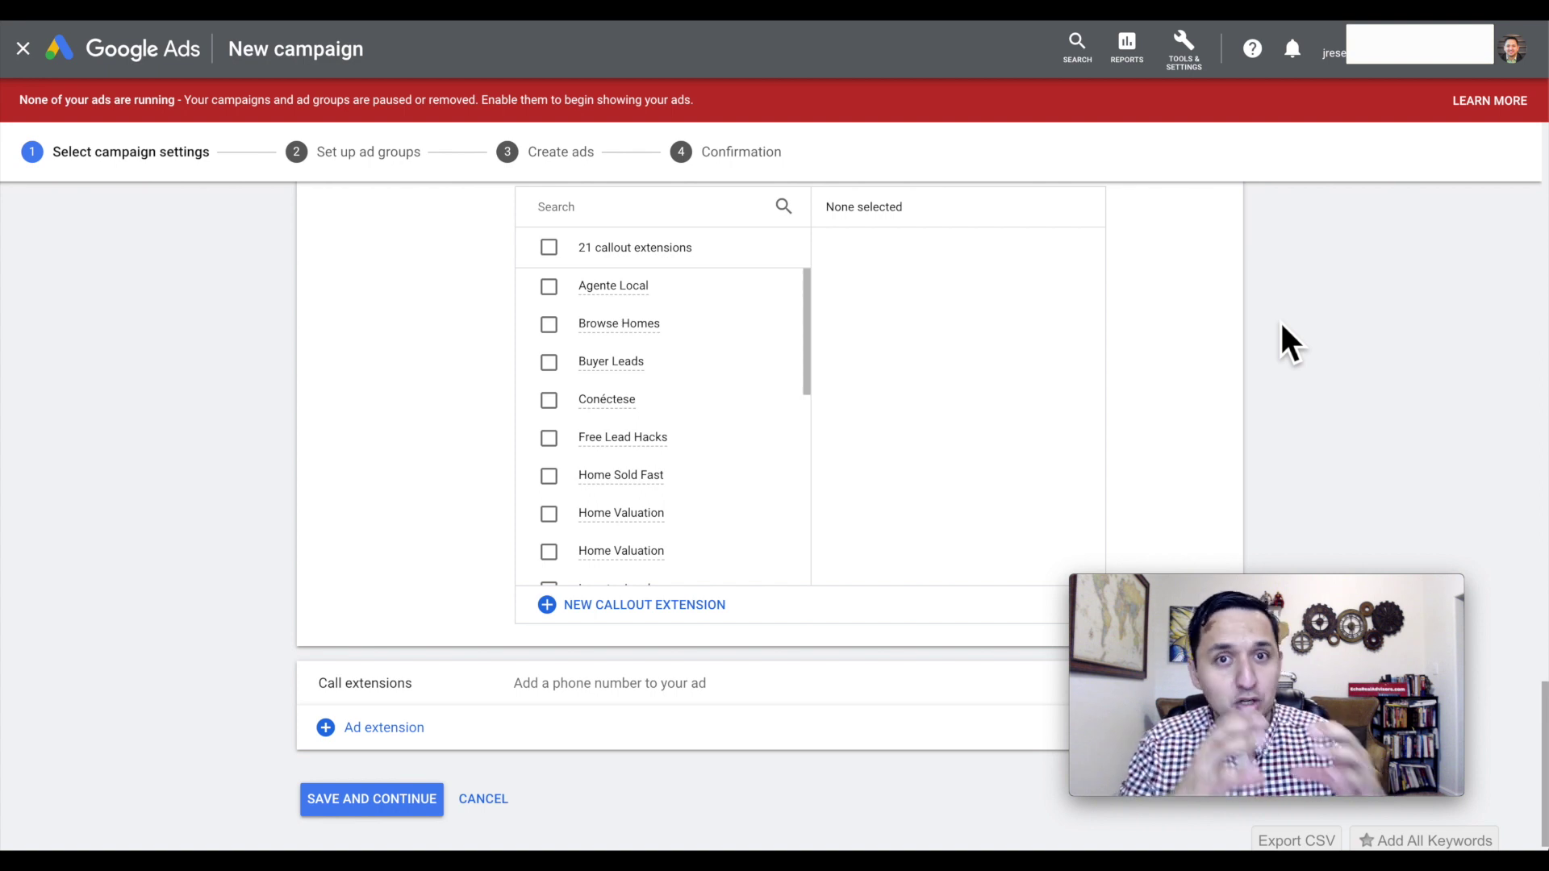
pyautogui.scroll(2, 1281, 325)
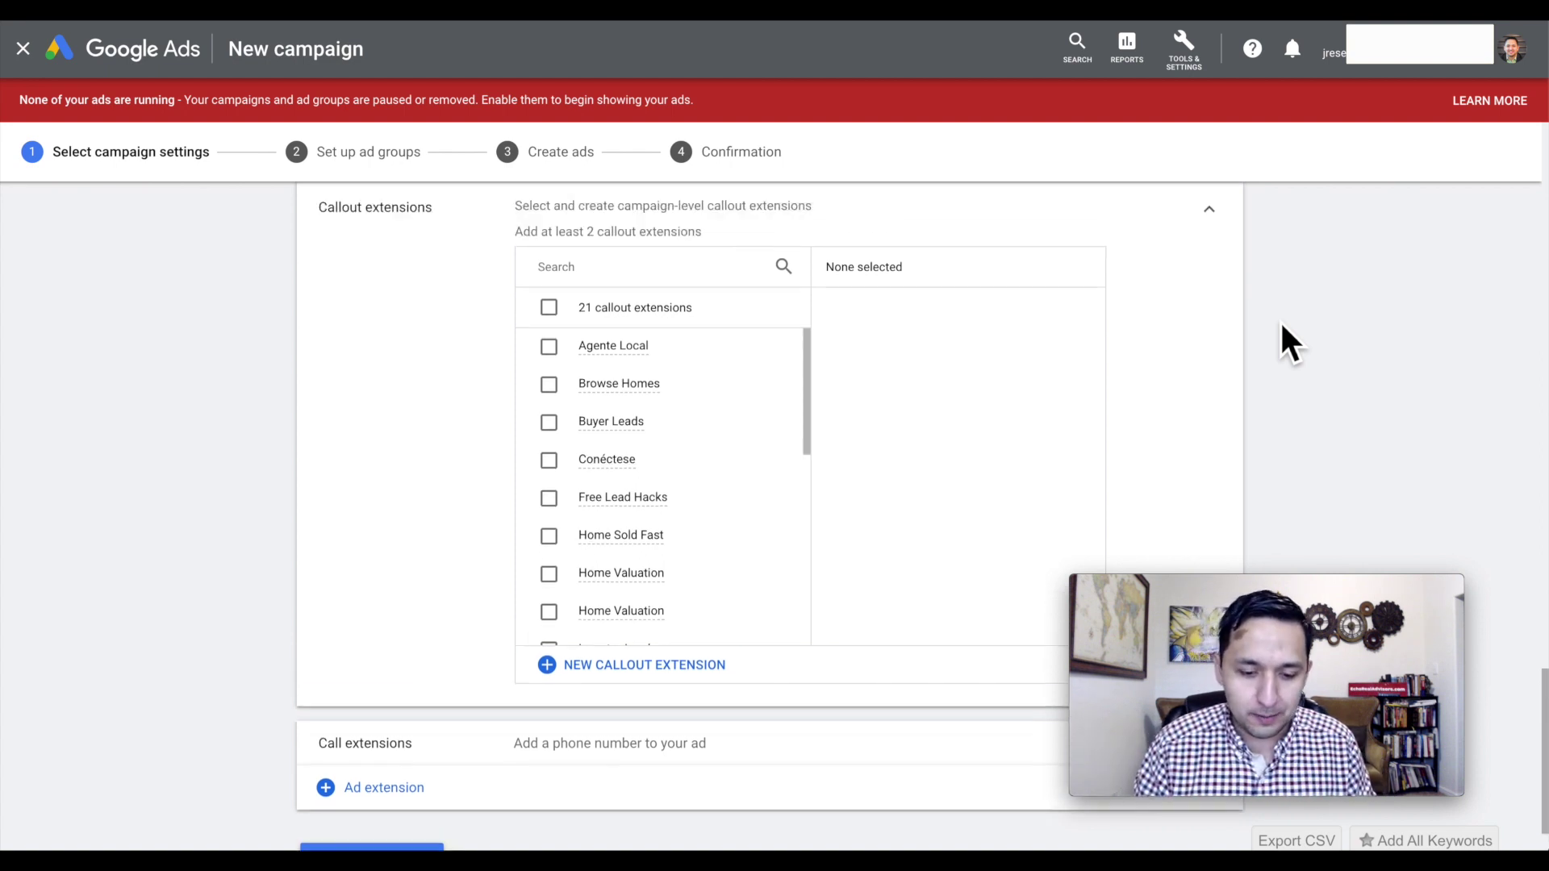
pyautogui.click(1220, 250)
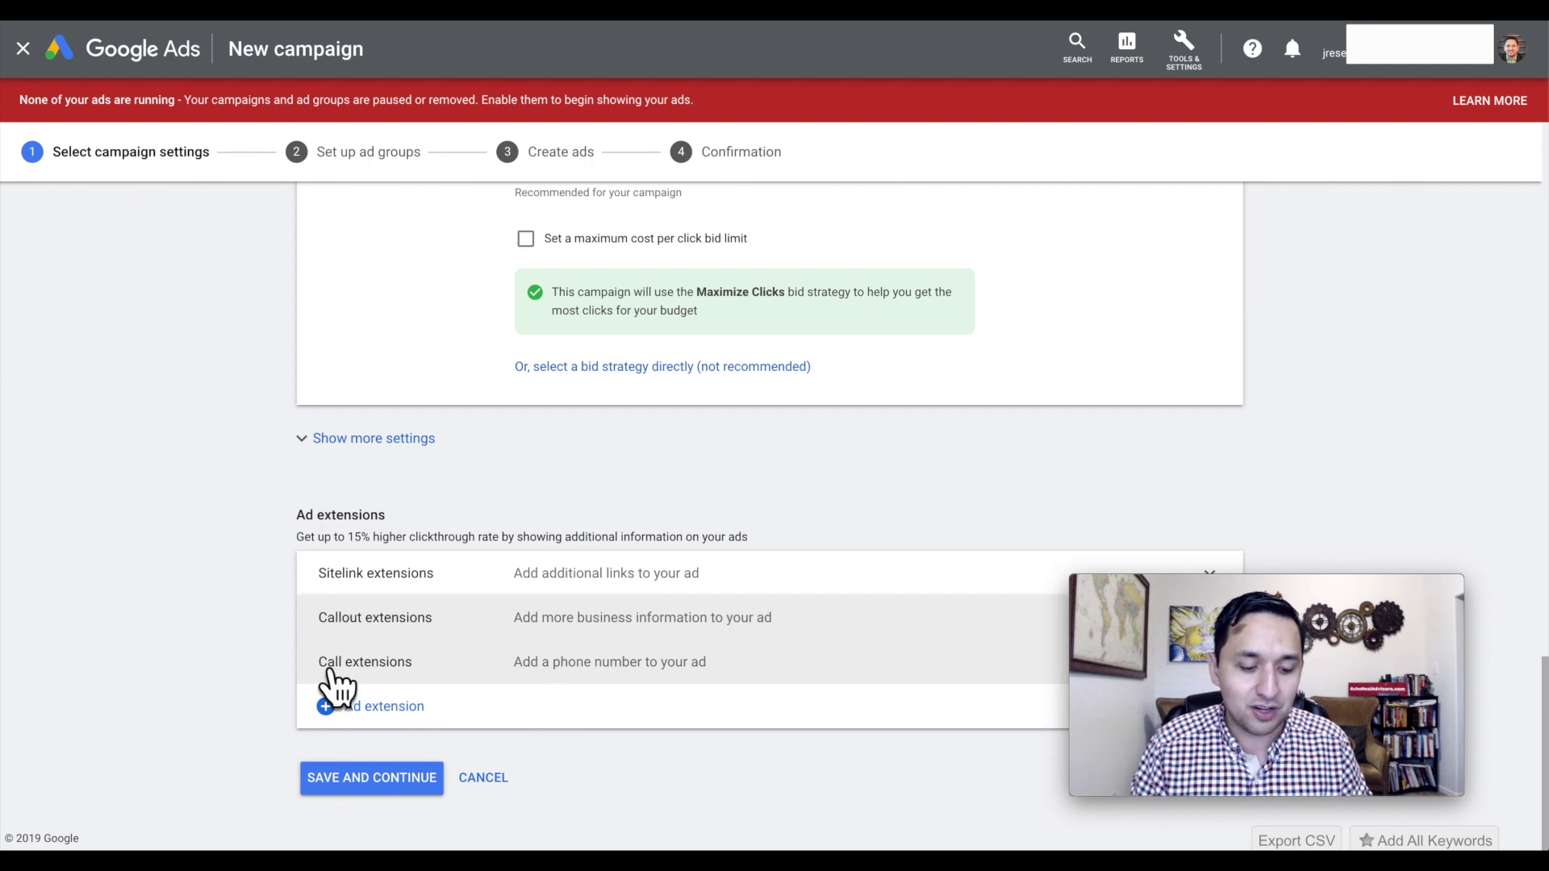
# Review the existing call extensions without selecting any, and open the form for a new campaign-level call extension.
pyautogui.click(589, 683)
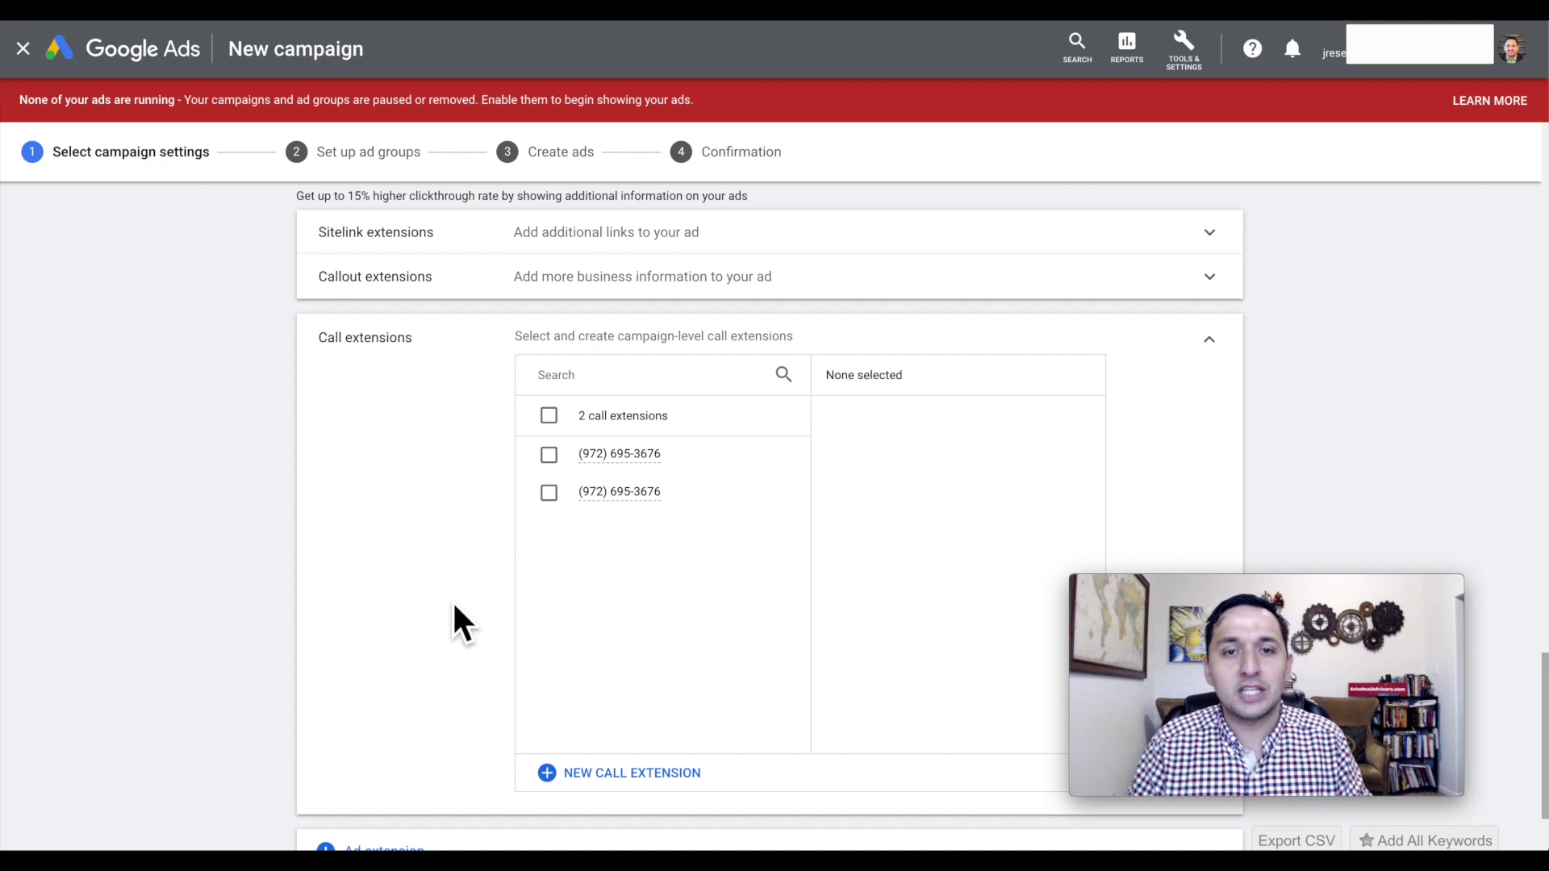
pyautogui.click(1208, 339)
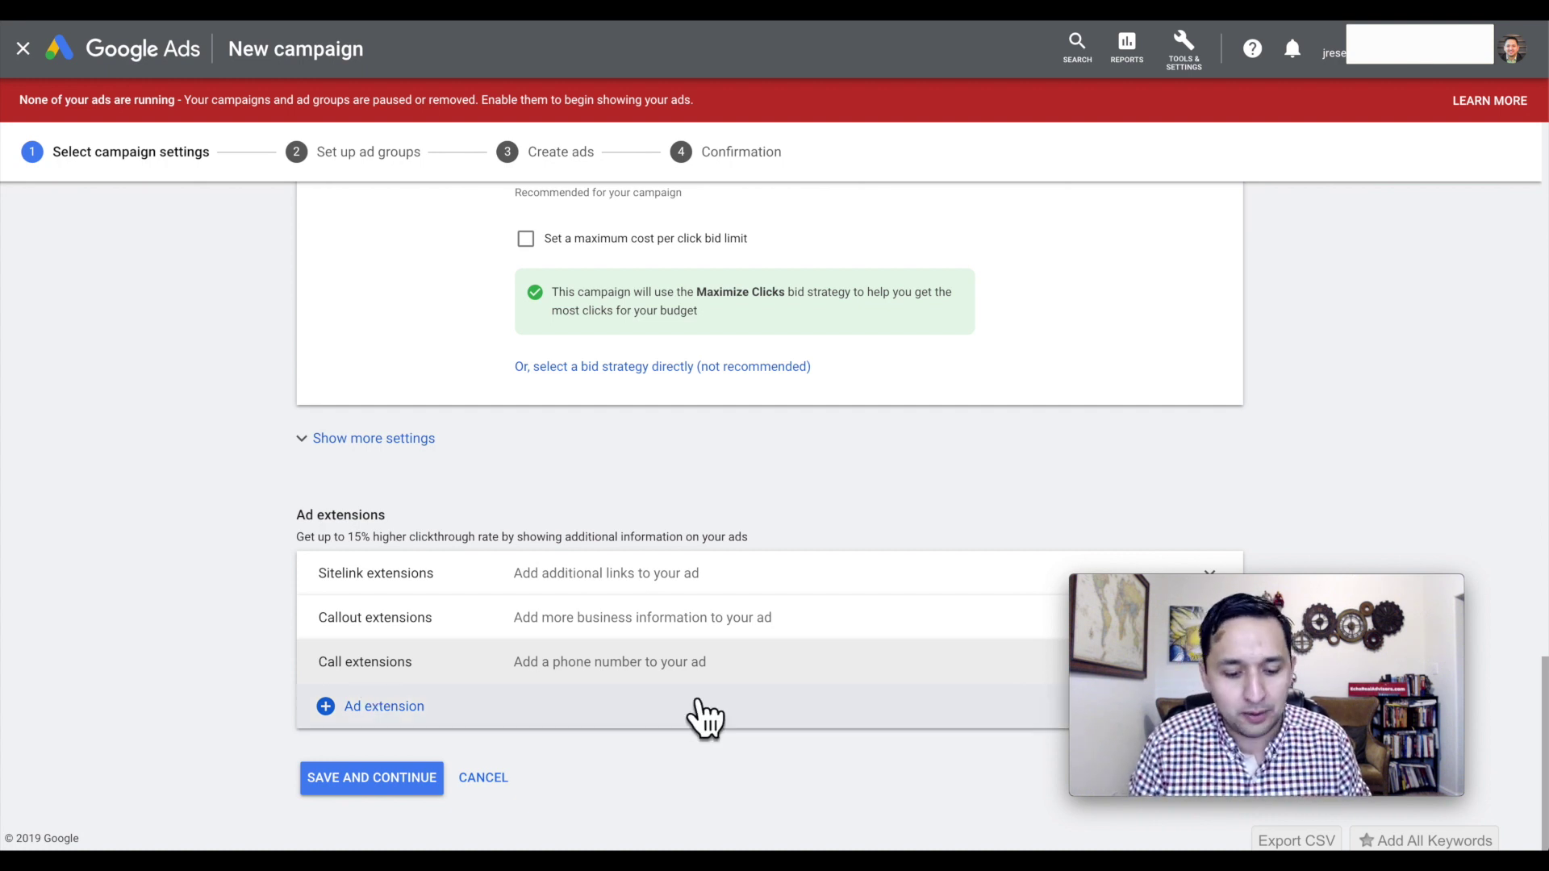
pyautogui.click(519, 671)
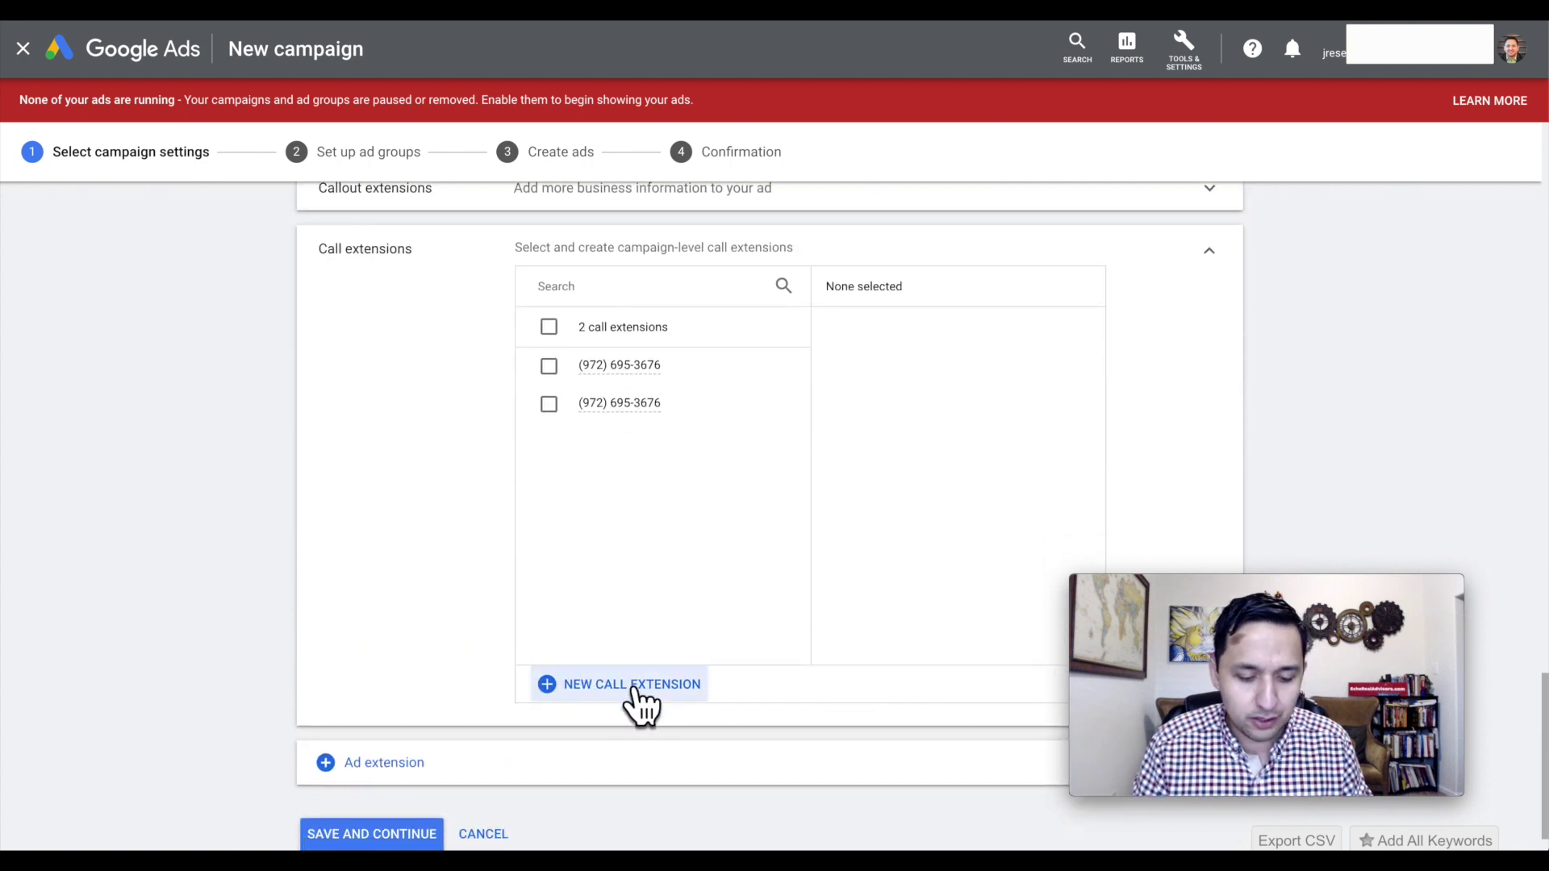
pyautogui.click(633, 700)
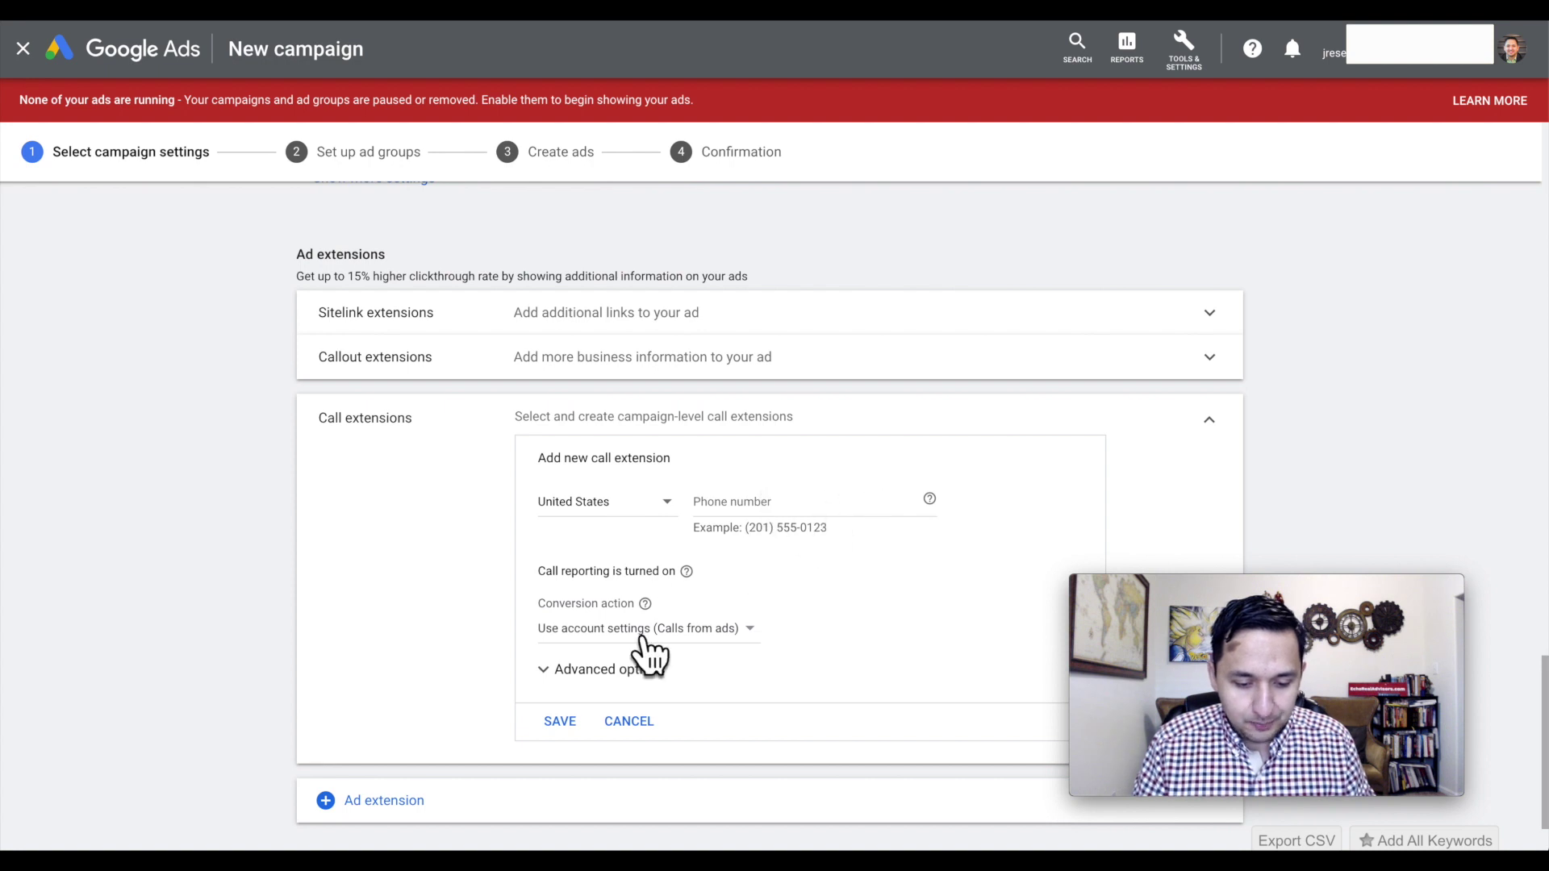
# Examine the new call extension's advanced device and scheduling options, and collapse the call extensions without saving one.
pyautogui.click(633, 678)
pyautogui.scroll(-5, 633, 686)
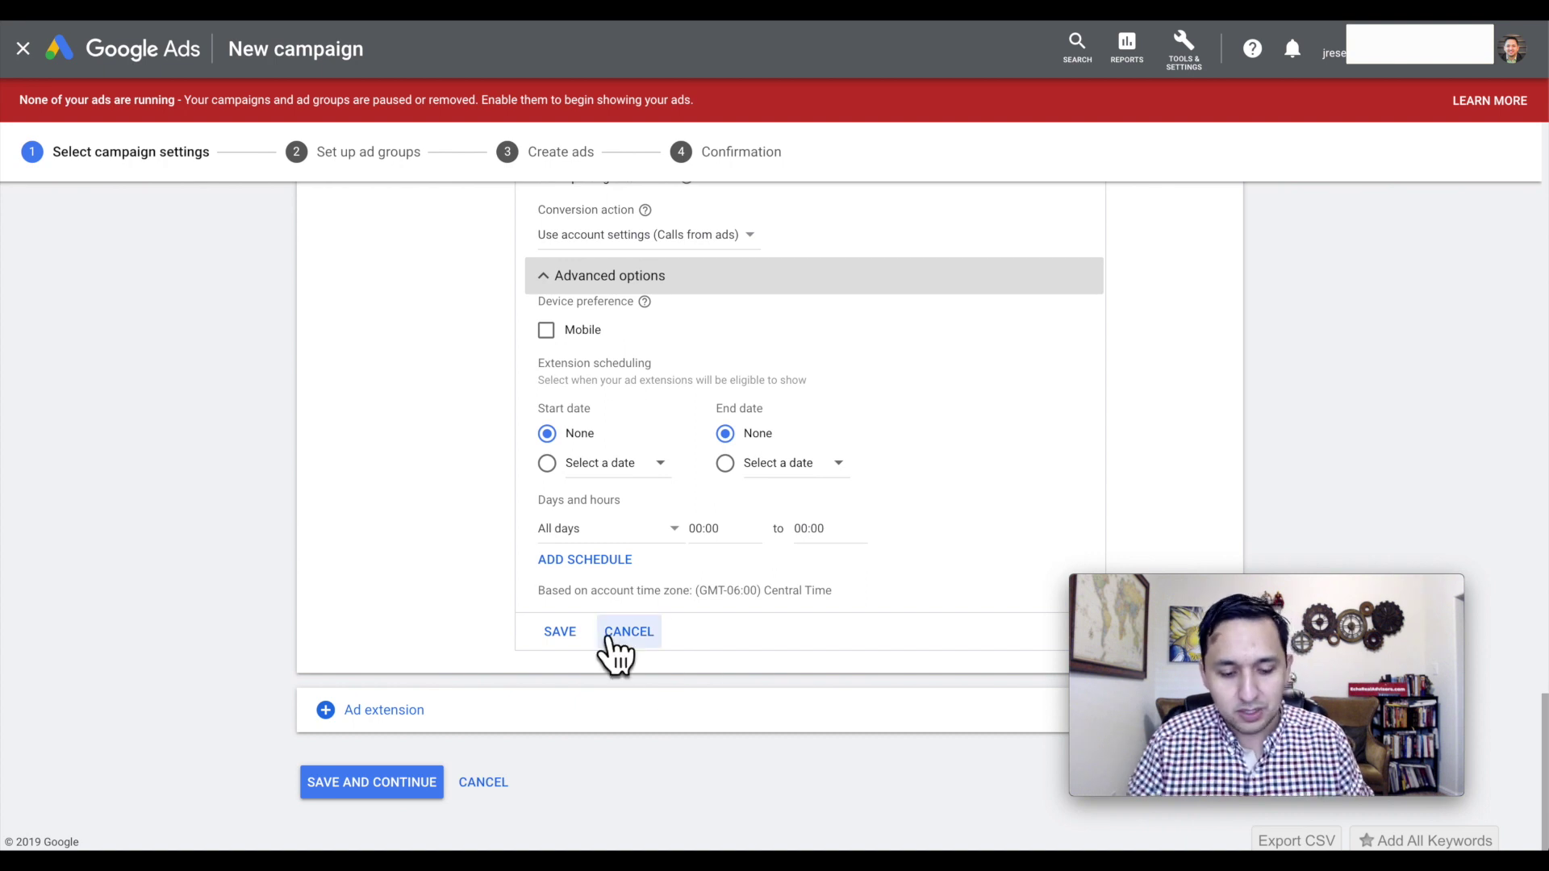
pyautogui.scroll(1, 615, 656)
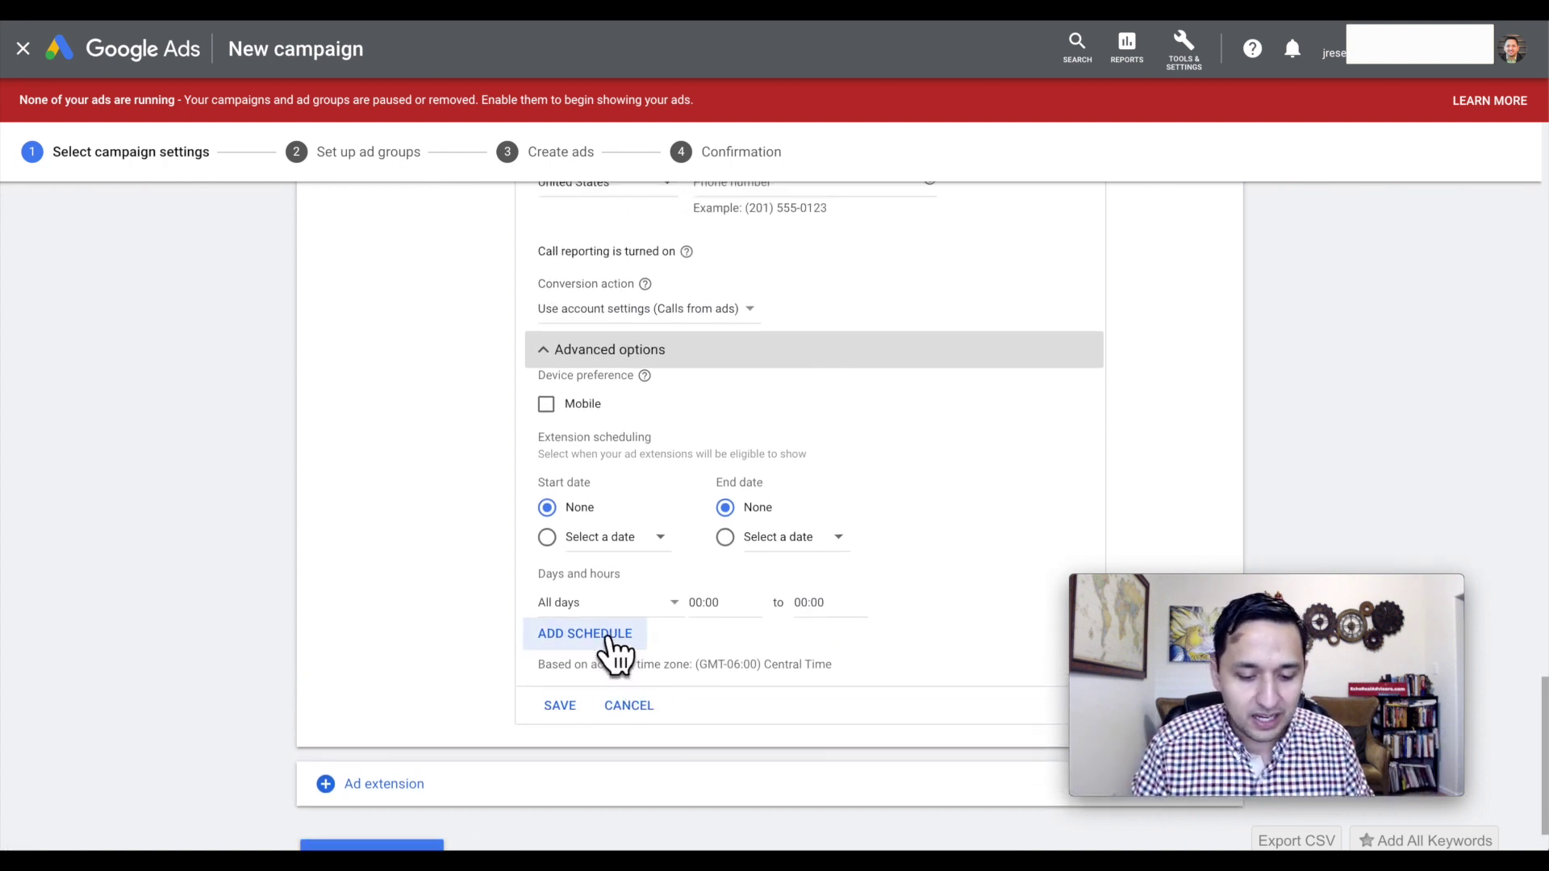
pyautogui.scroll(1, 615, 656)
pyautogui.scroll(-1, 613, 646)
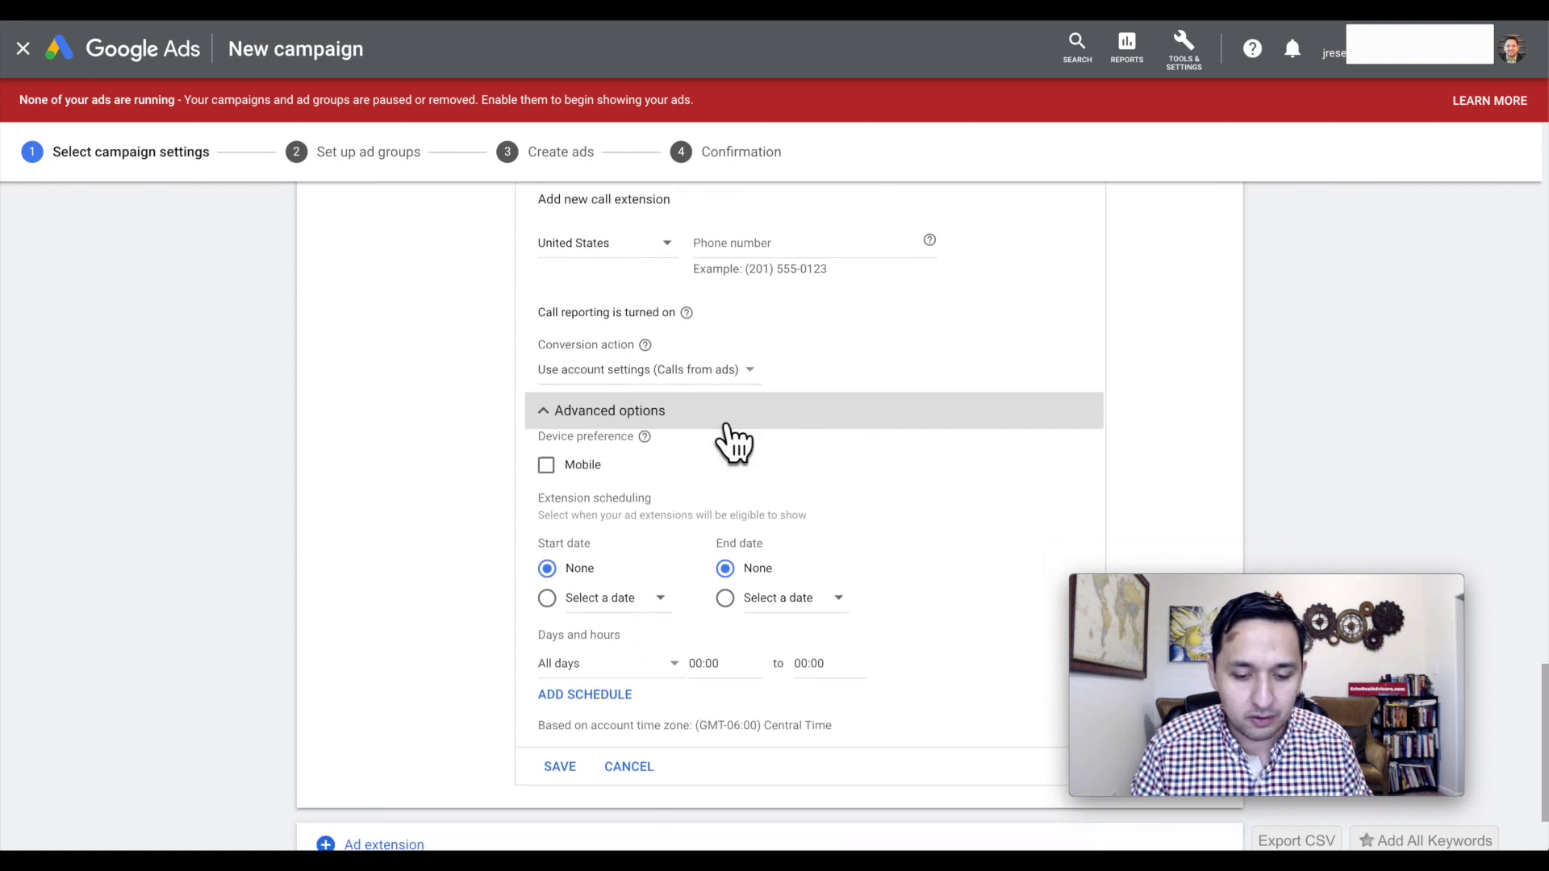
pyautogui.scroll(2, 961, 360)
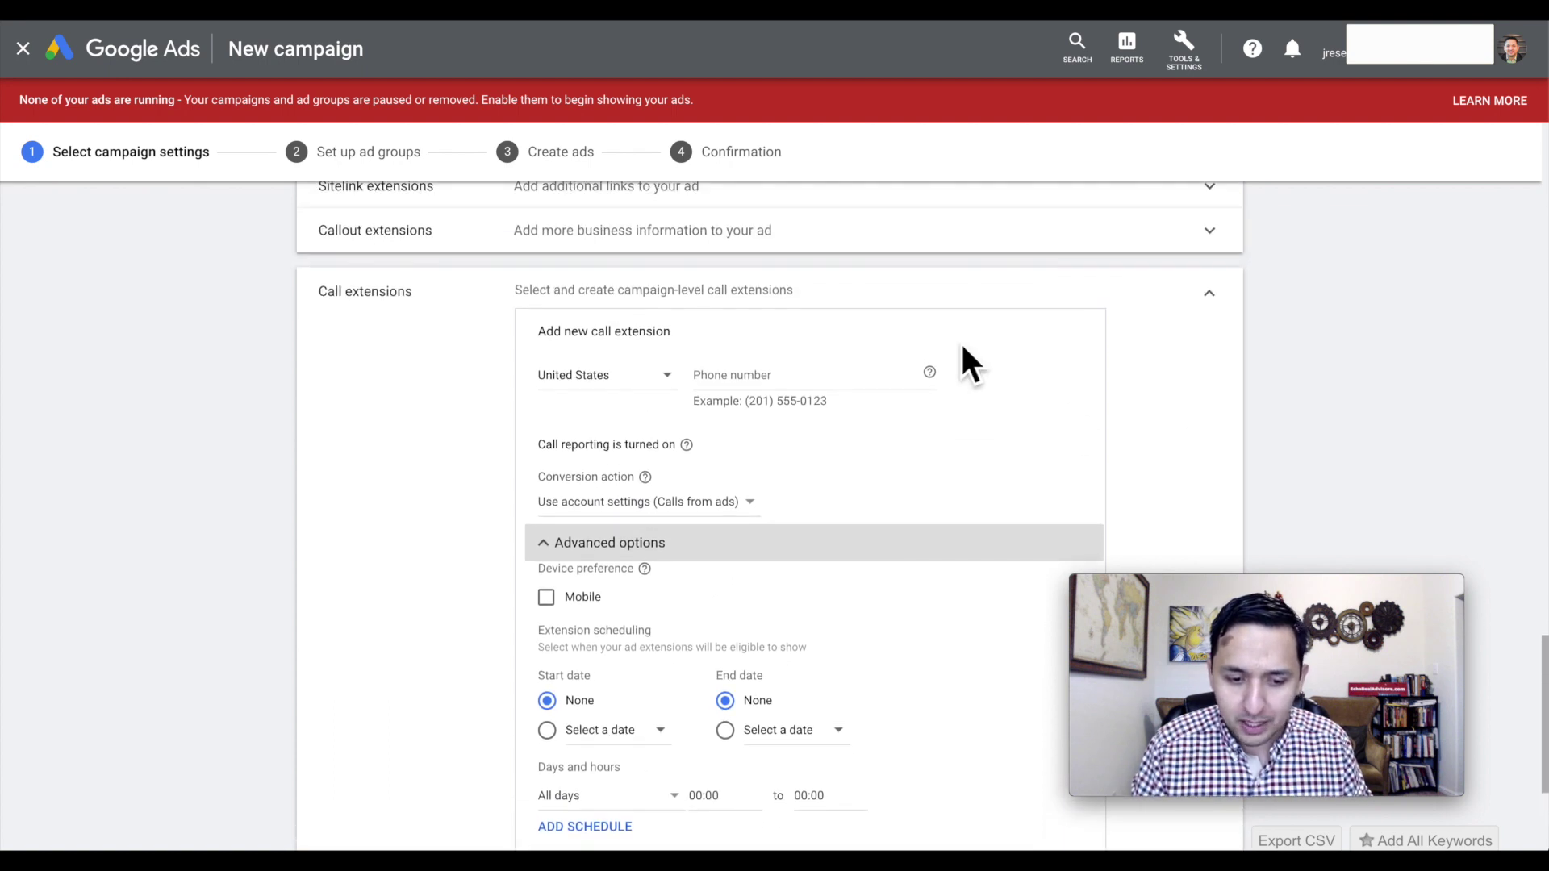
pyautogui.click(1209, 308)
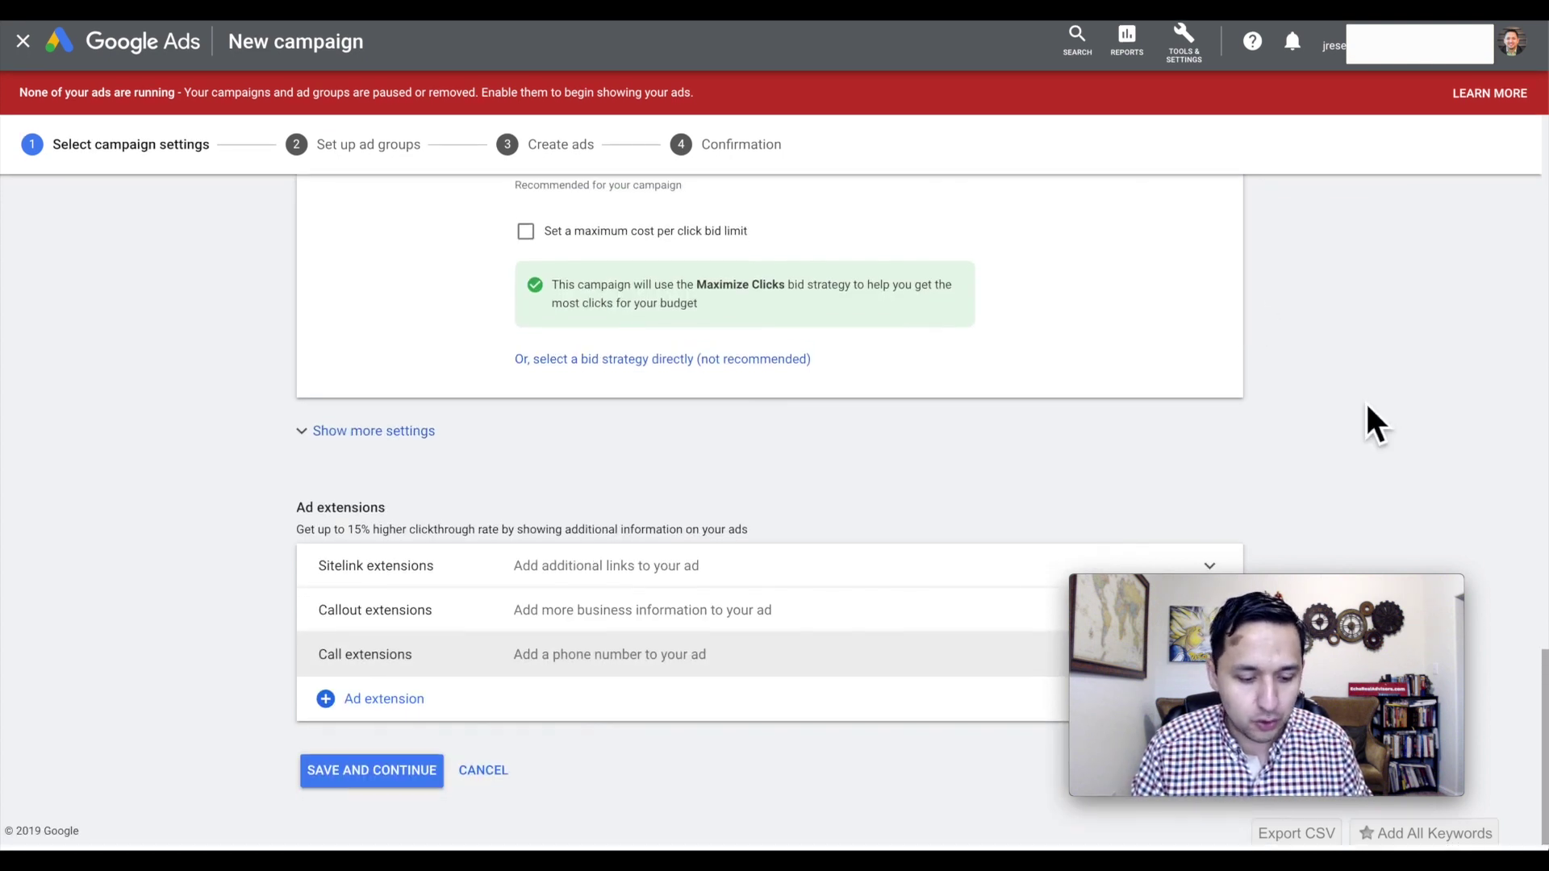
# Add the lead form extension type, review it without creating a form, and save the campaign settings to continue to ad groups.
pyautogui.click(386, 707)
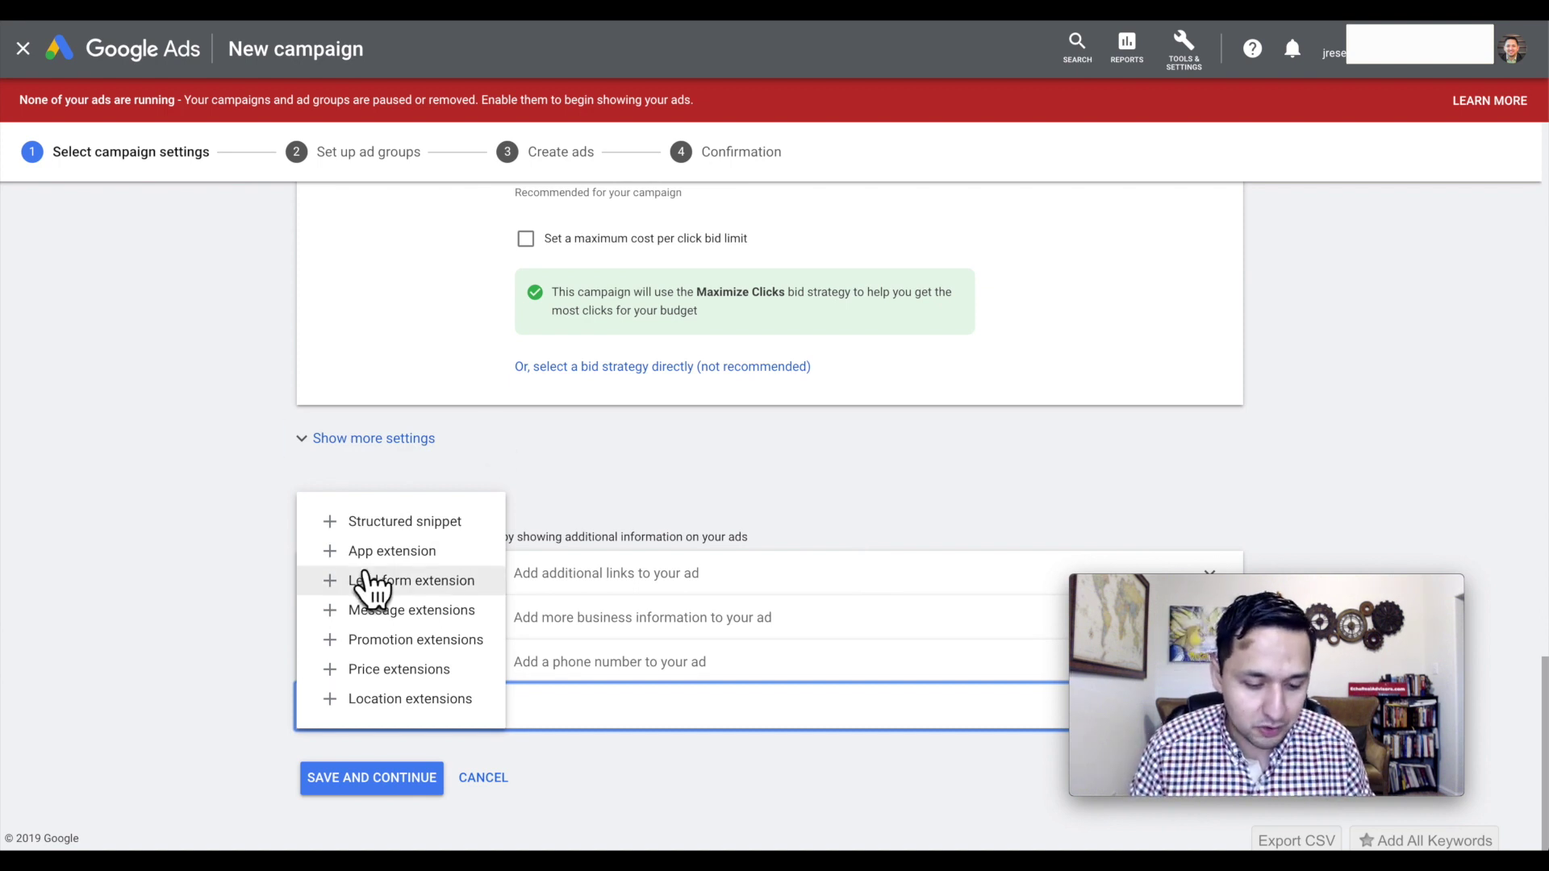
pyautogui.click(419, 583)
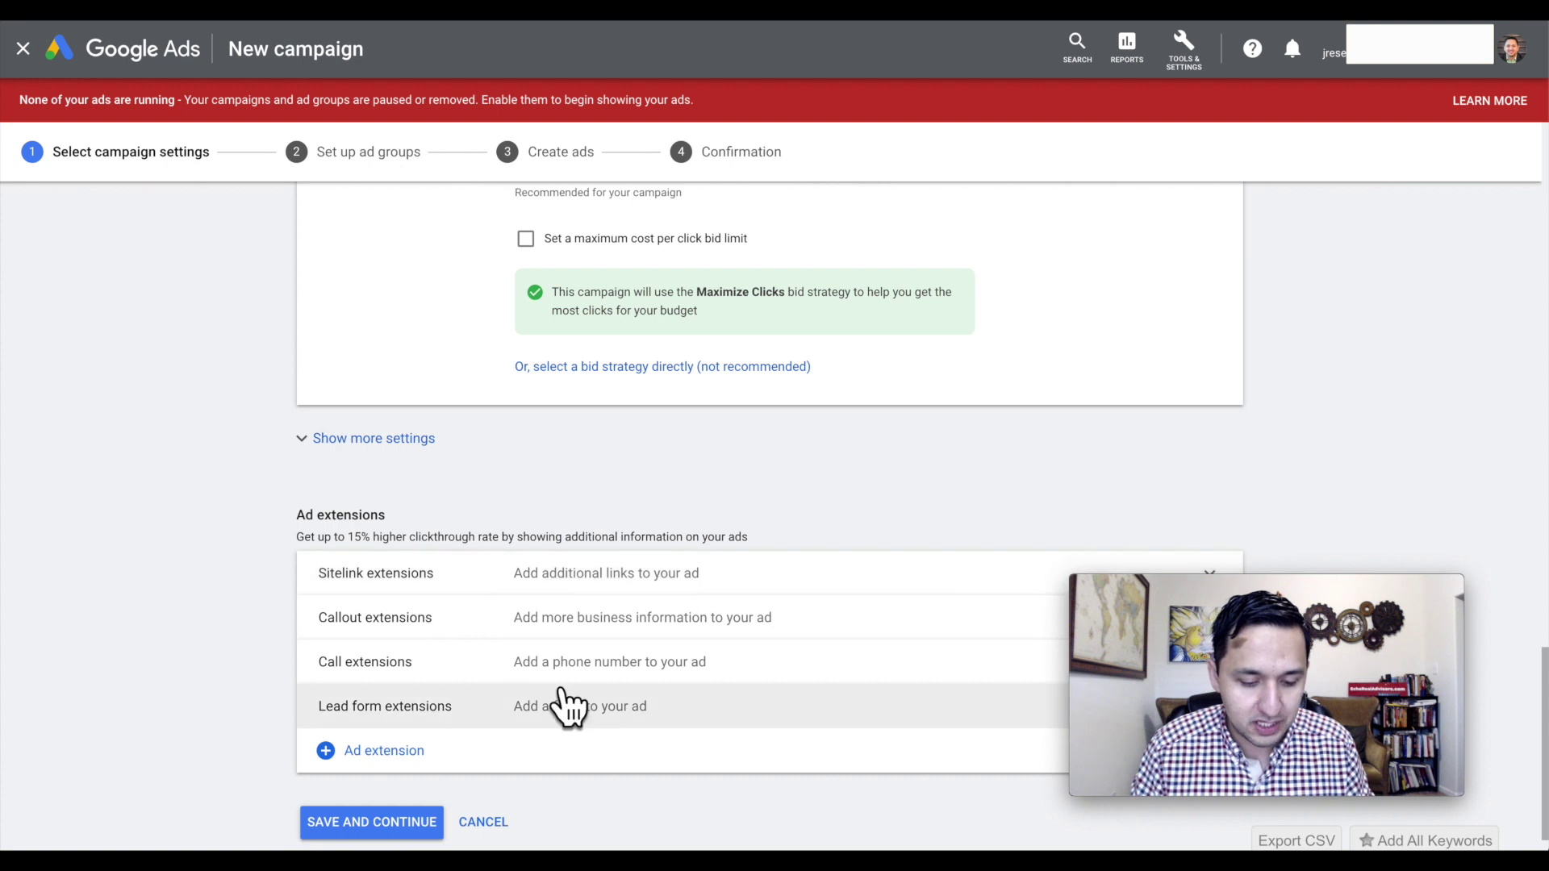
pyautogui.scroll(-1, 557, 705)
pyautogui.click(577, 662)
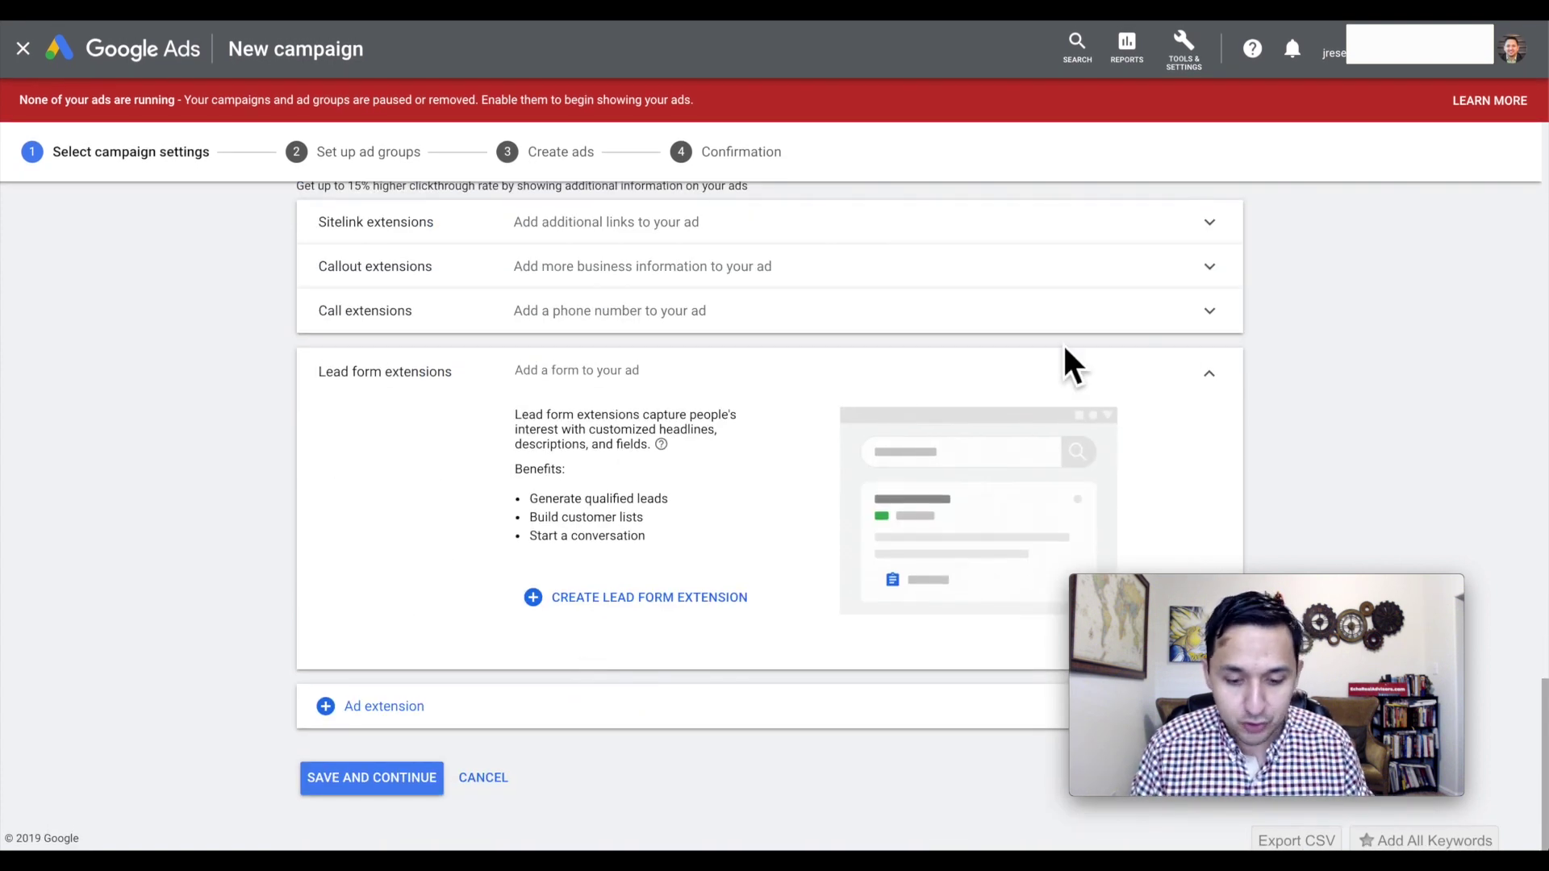
pyautogui.click(1210, 378)
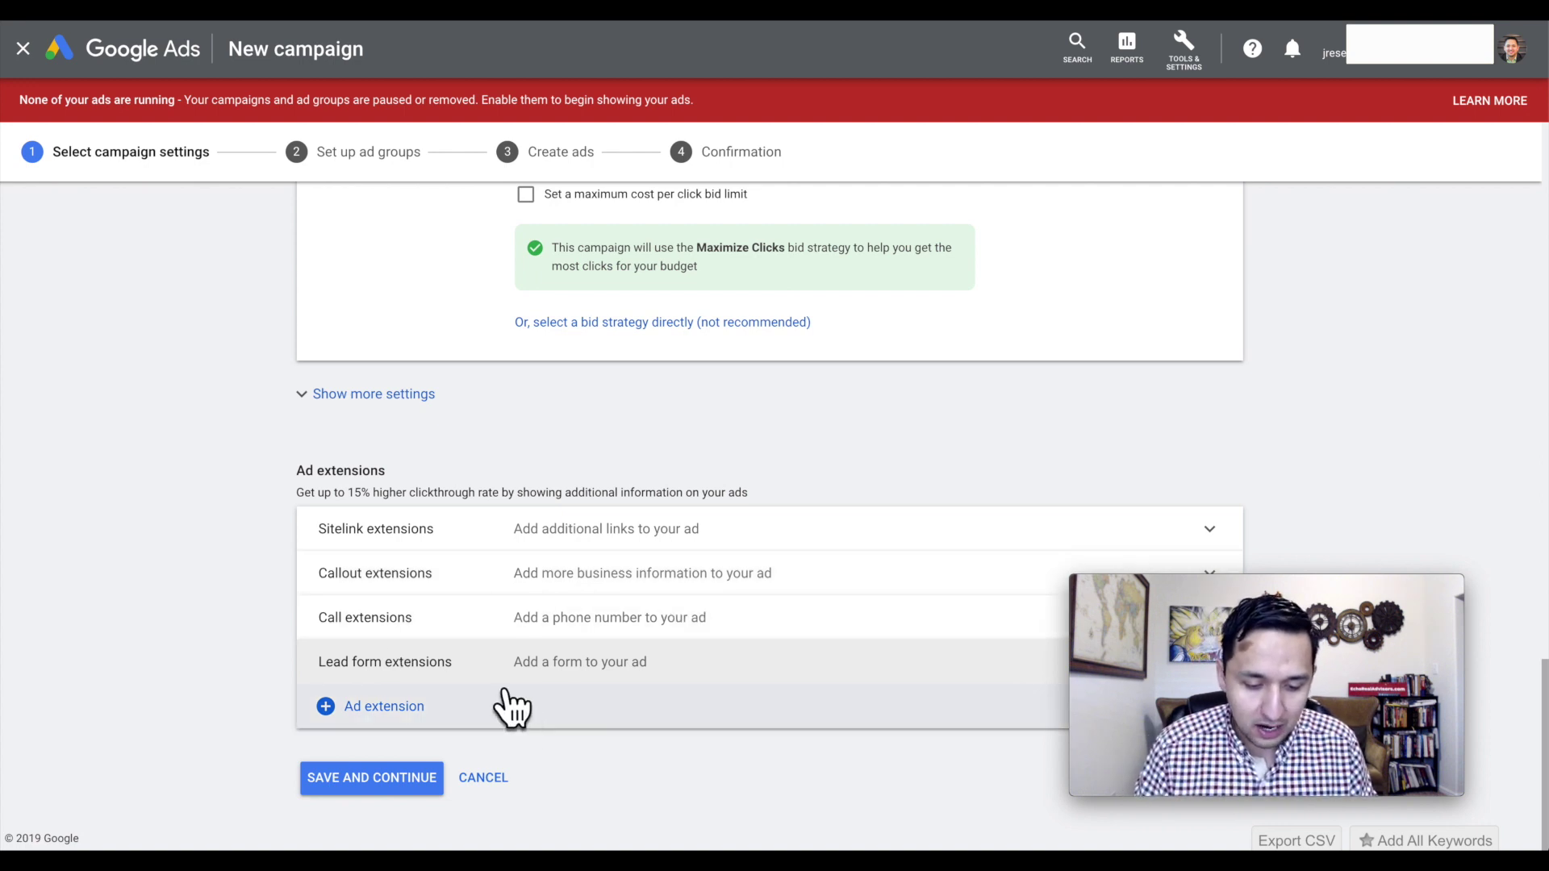
pyautogui.click(386, 776)
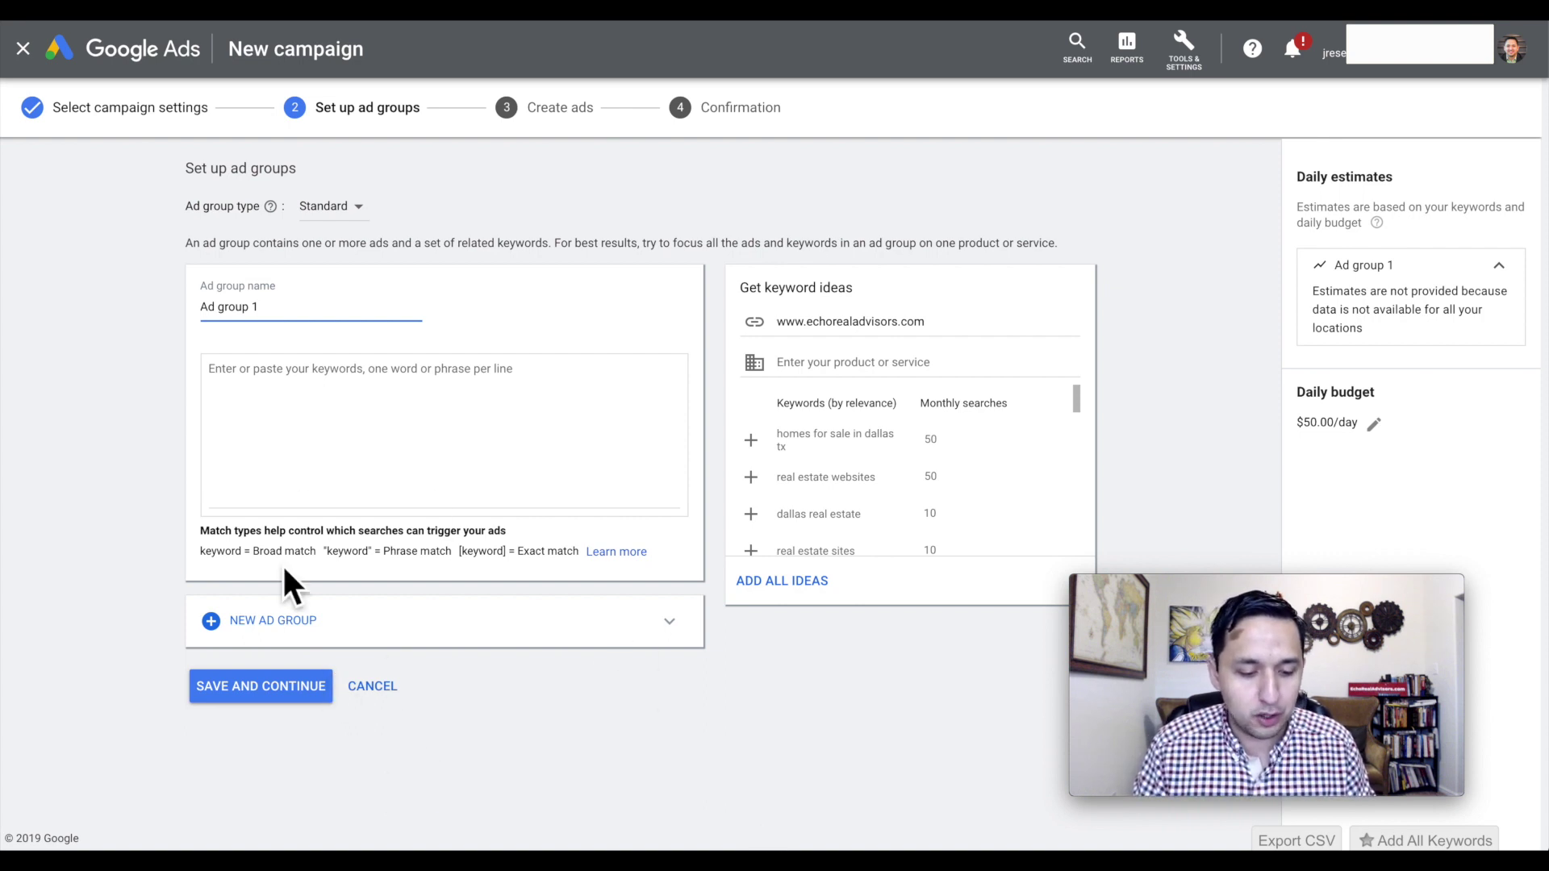
# Enter "how to buy a house" and "how to sell my house" as keywords for Ad group 1, each on its own line.
pyautogui.click(254, 398)
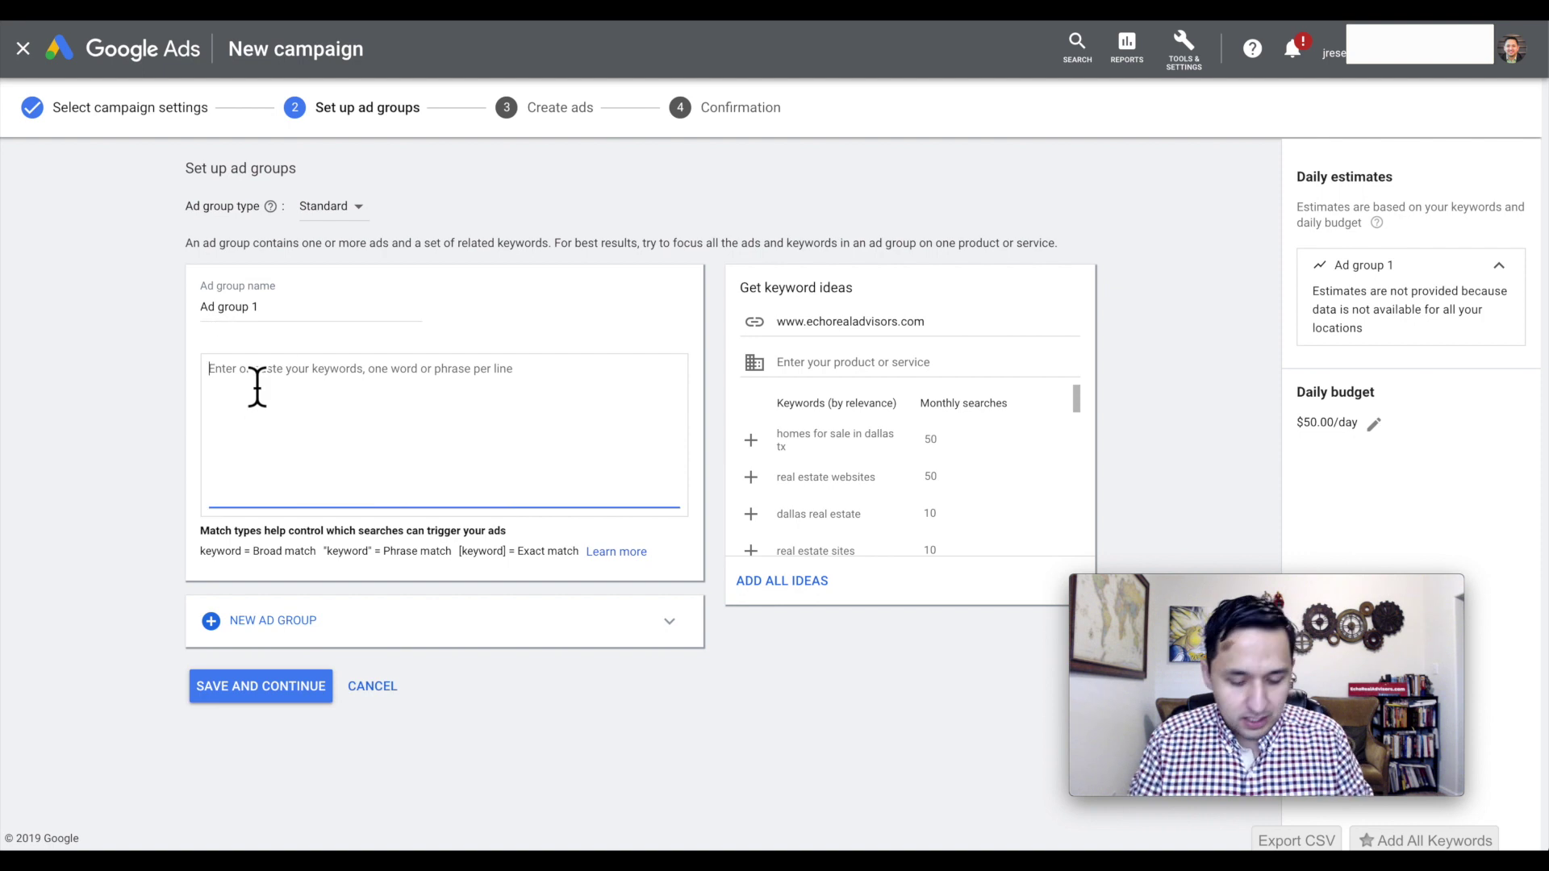
pyautogui.write('how to buy a house')
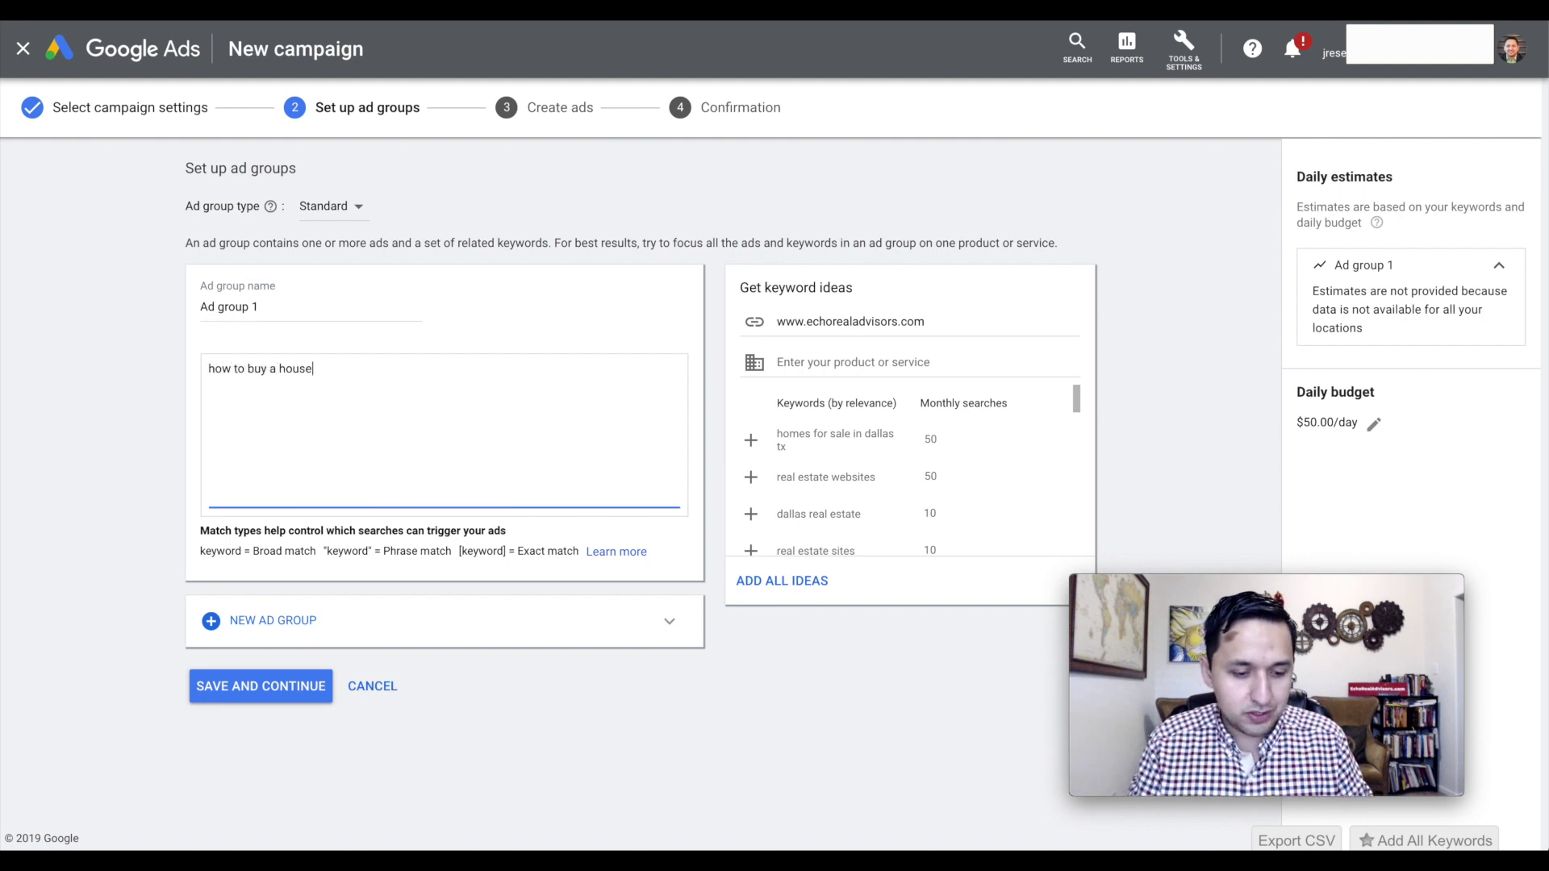
pyautogui.press('Return')
pyautogui.write('how to sell my house')
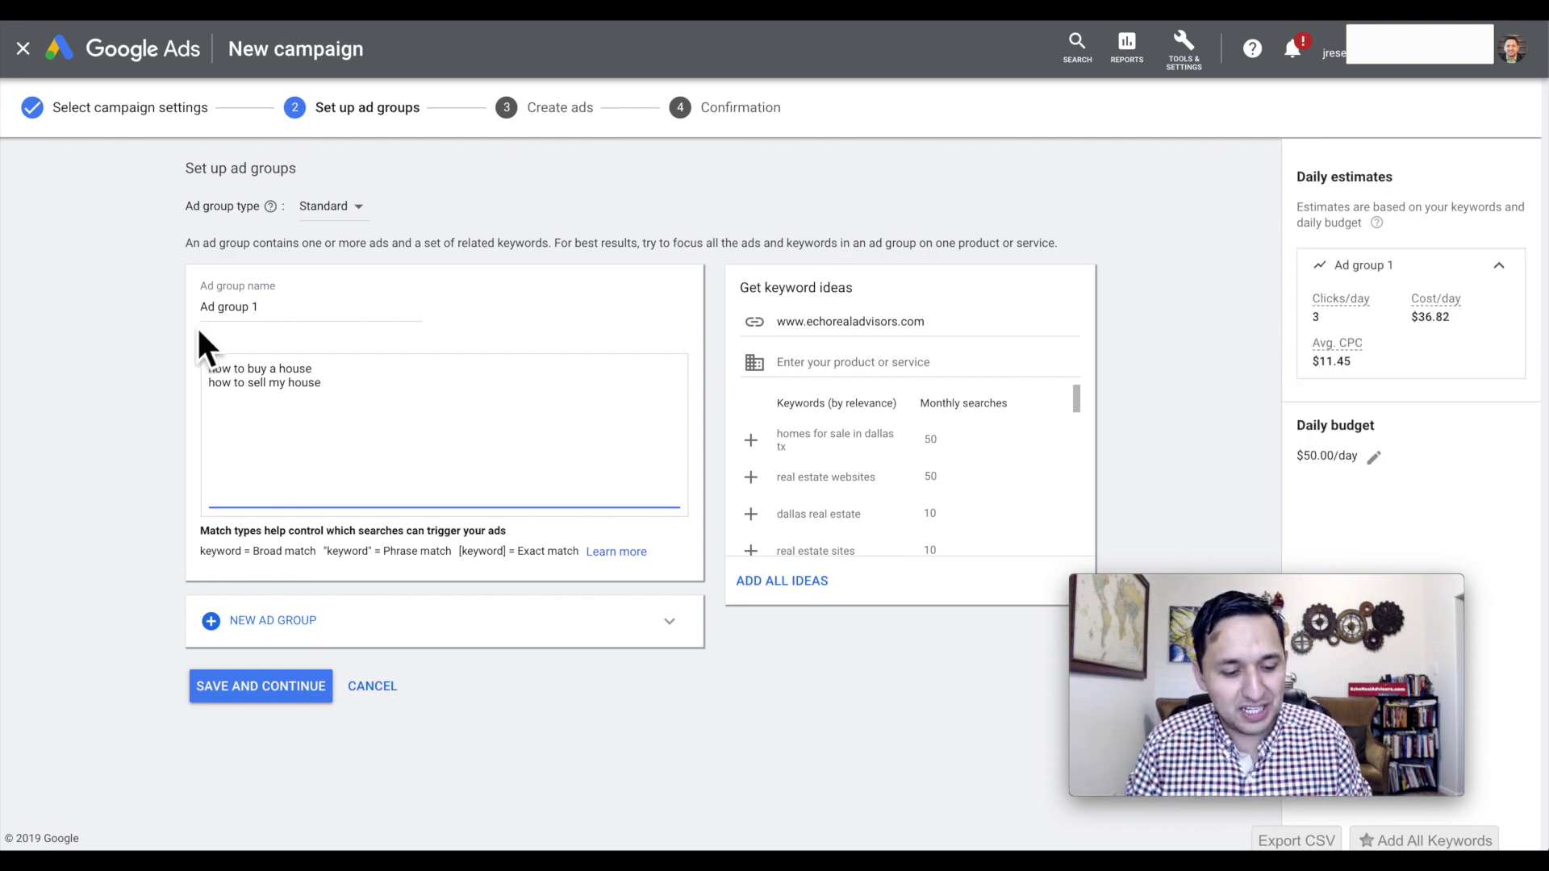
pyautogui.tripleClick(259, 370)
pyautogui.click(250, 399)
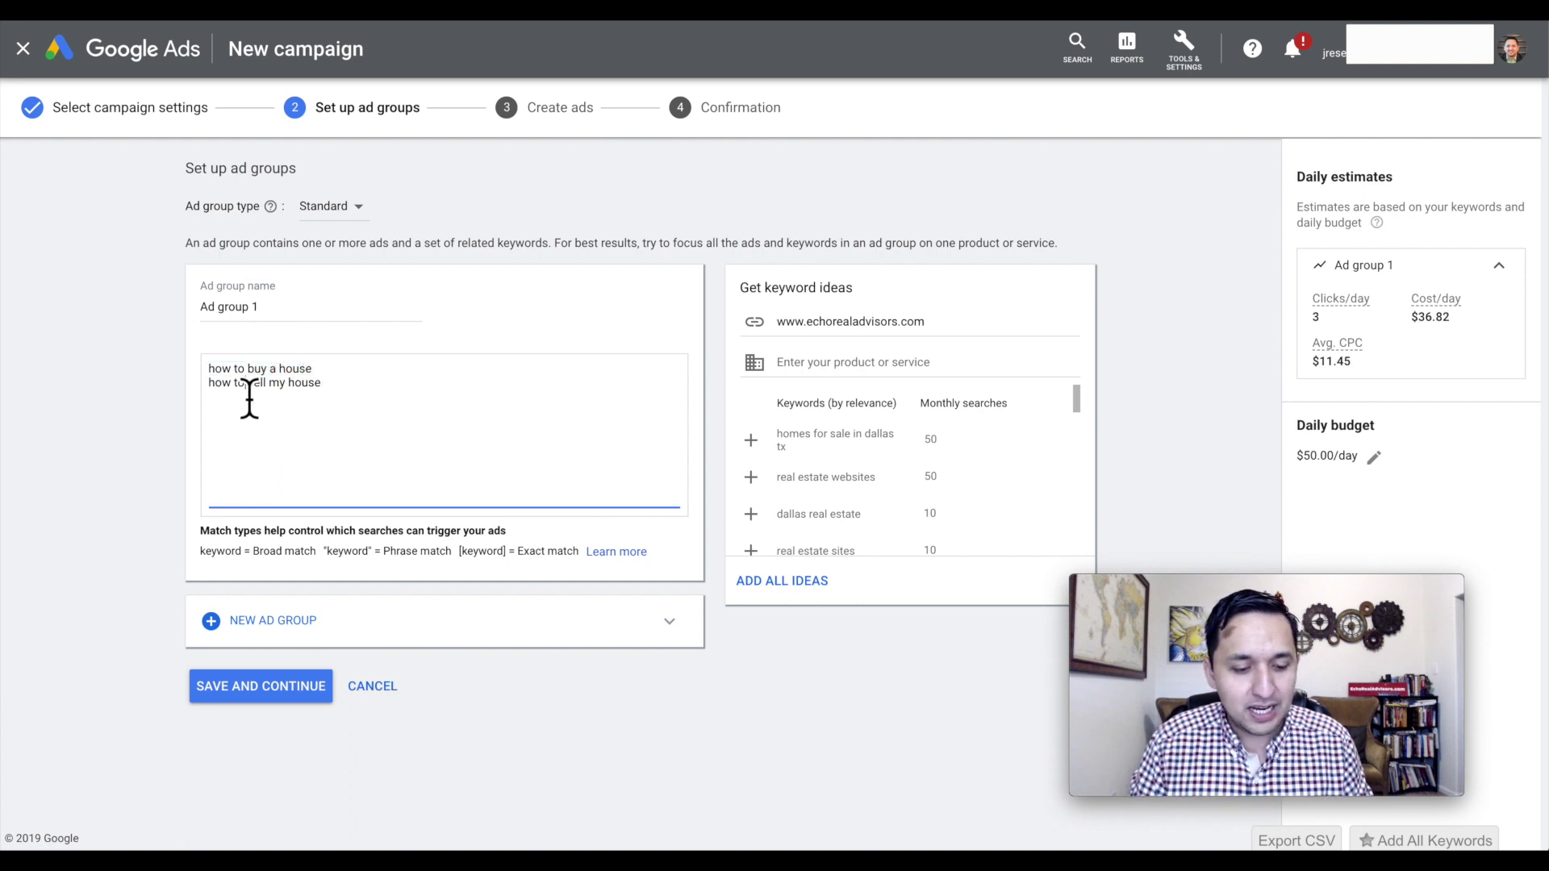
pyautogui.tripleClick(249, 387)
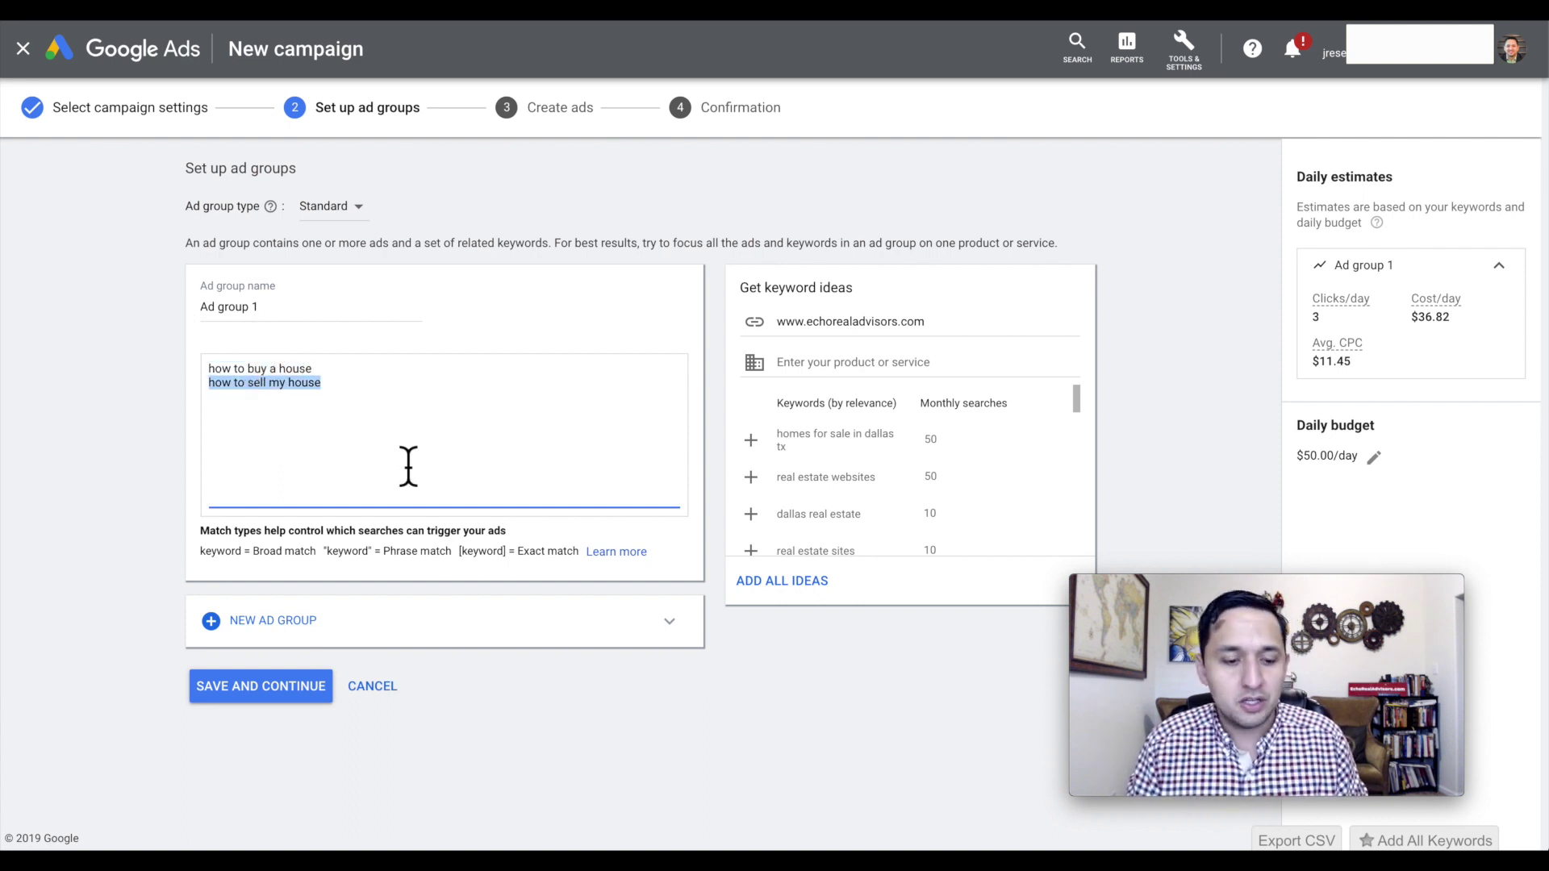
# Insert the keyword "how to buy my first house" below "how to buy a house", and delete the keyword "how to sell my house".
pyautogui.click(311, 374)
pyautogui.click(339, 374)
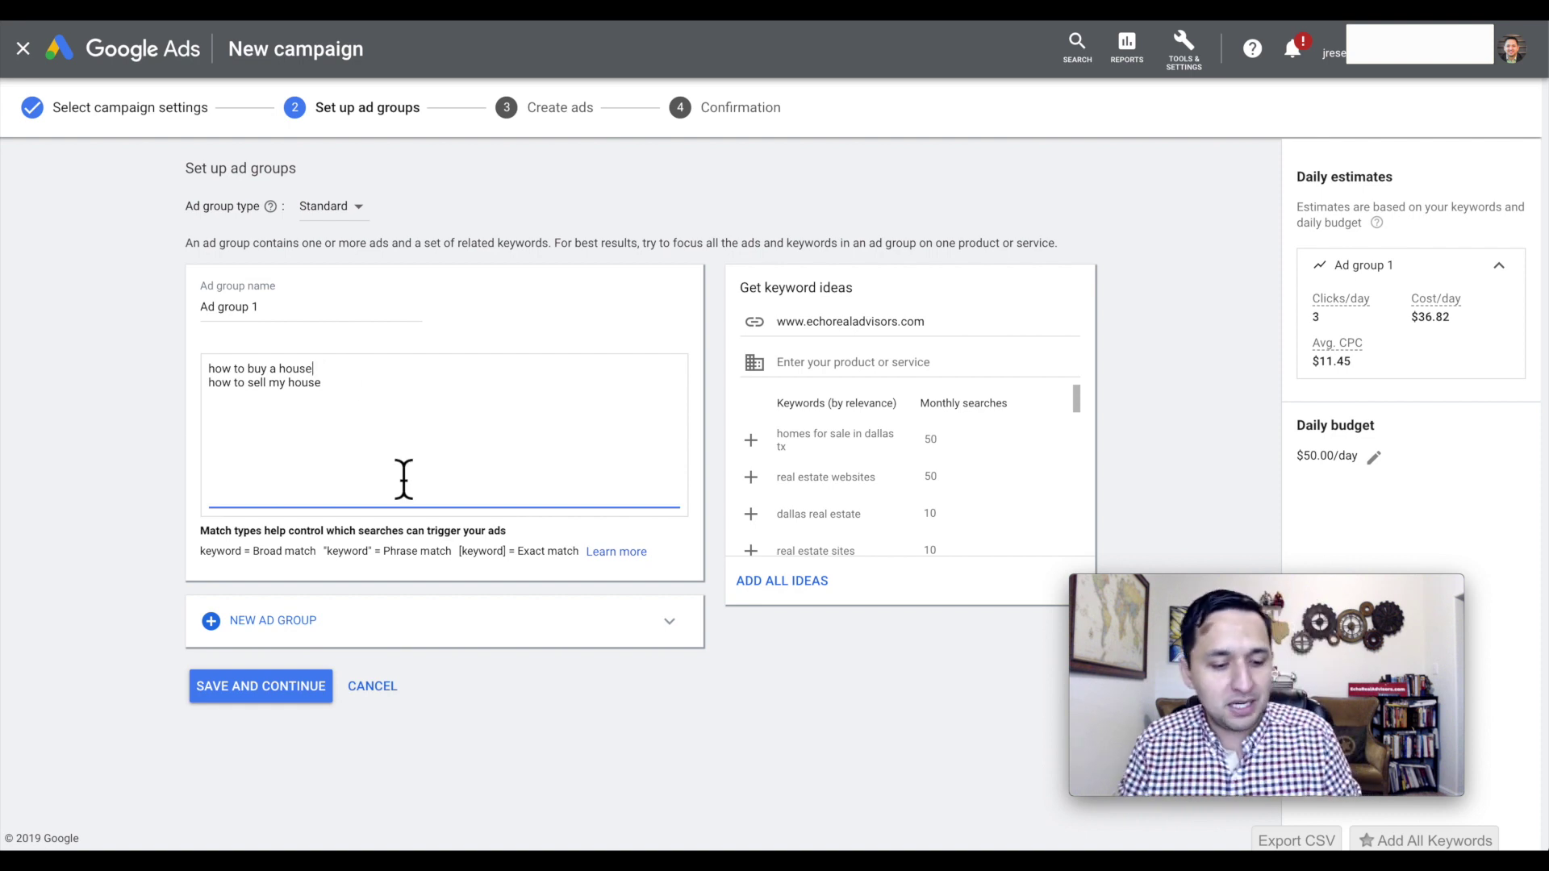
pyautogui.press('Return')
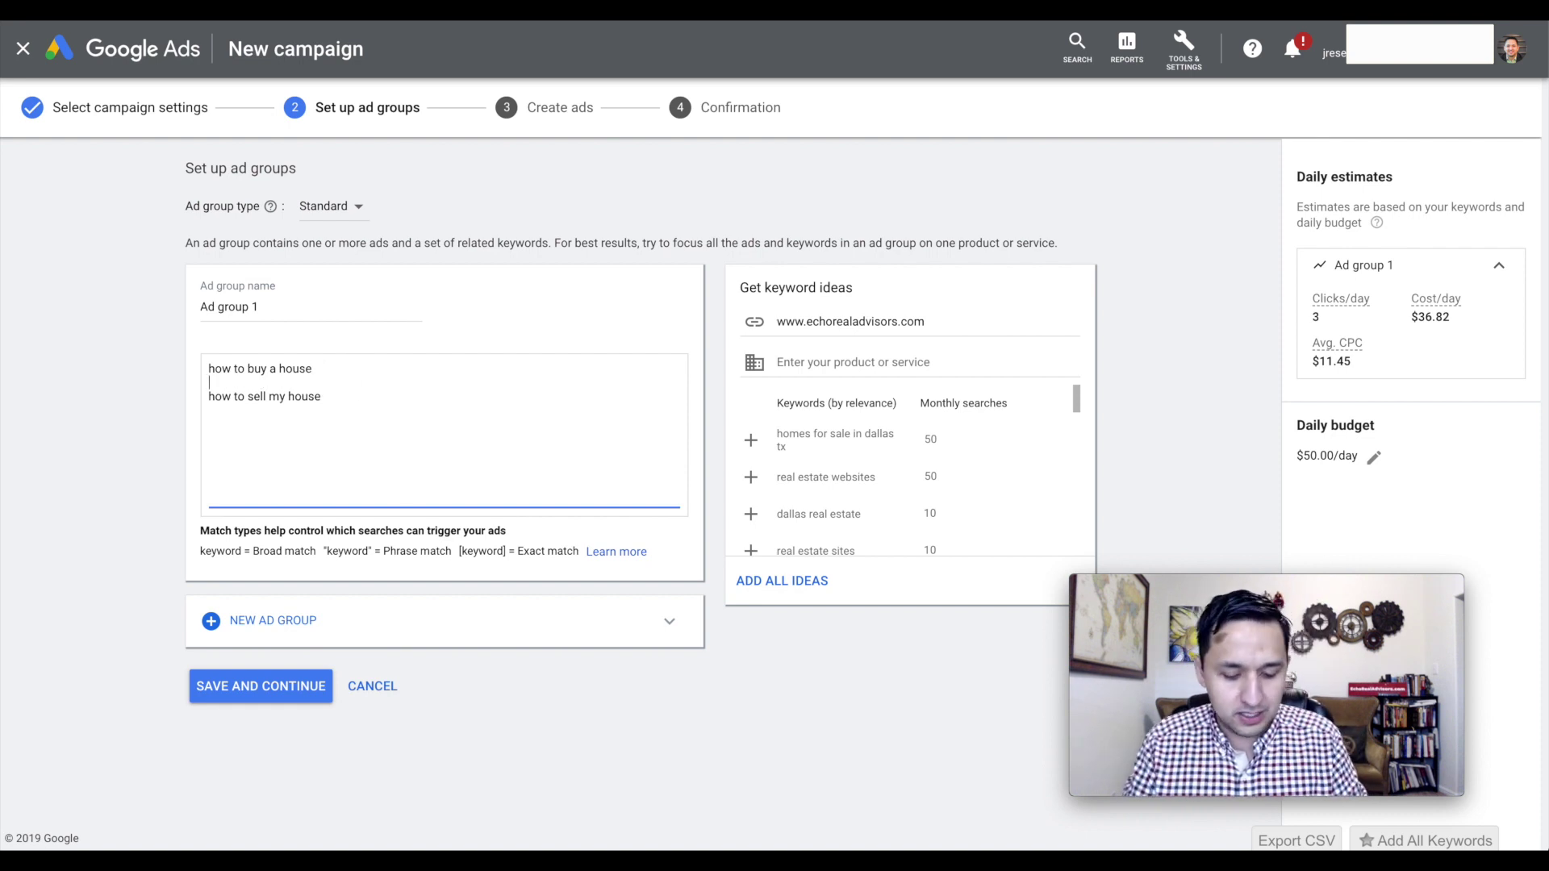
pyautogui.write('how ')
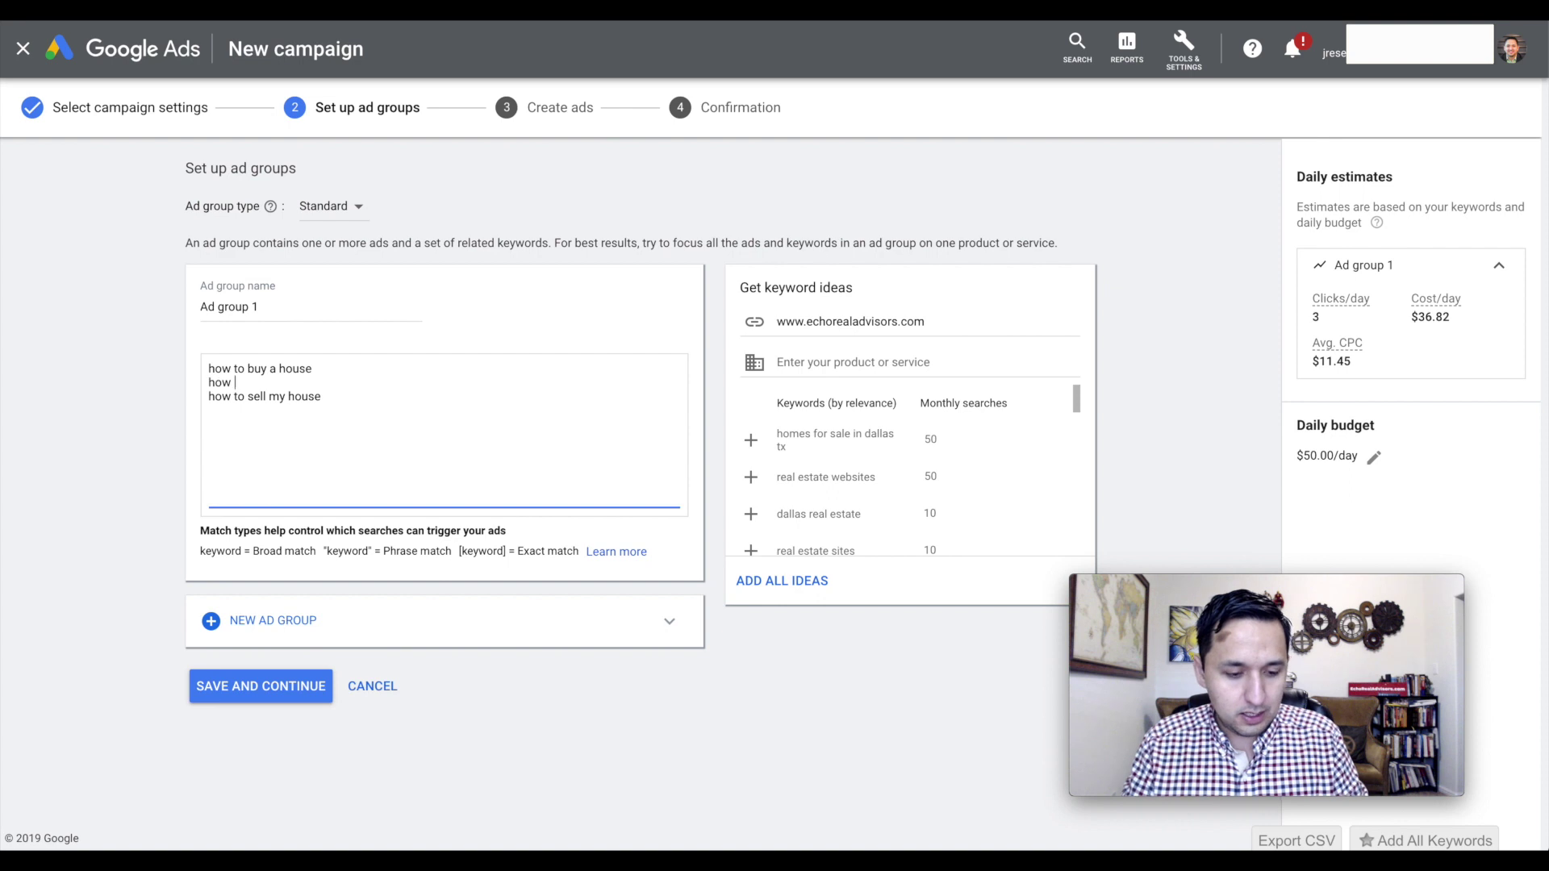
pyautogui.write('to buy my first h')
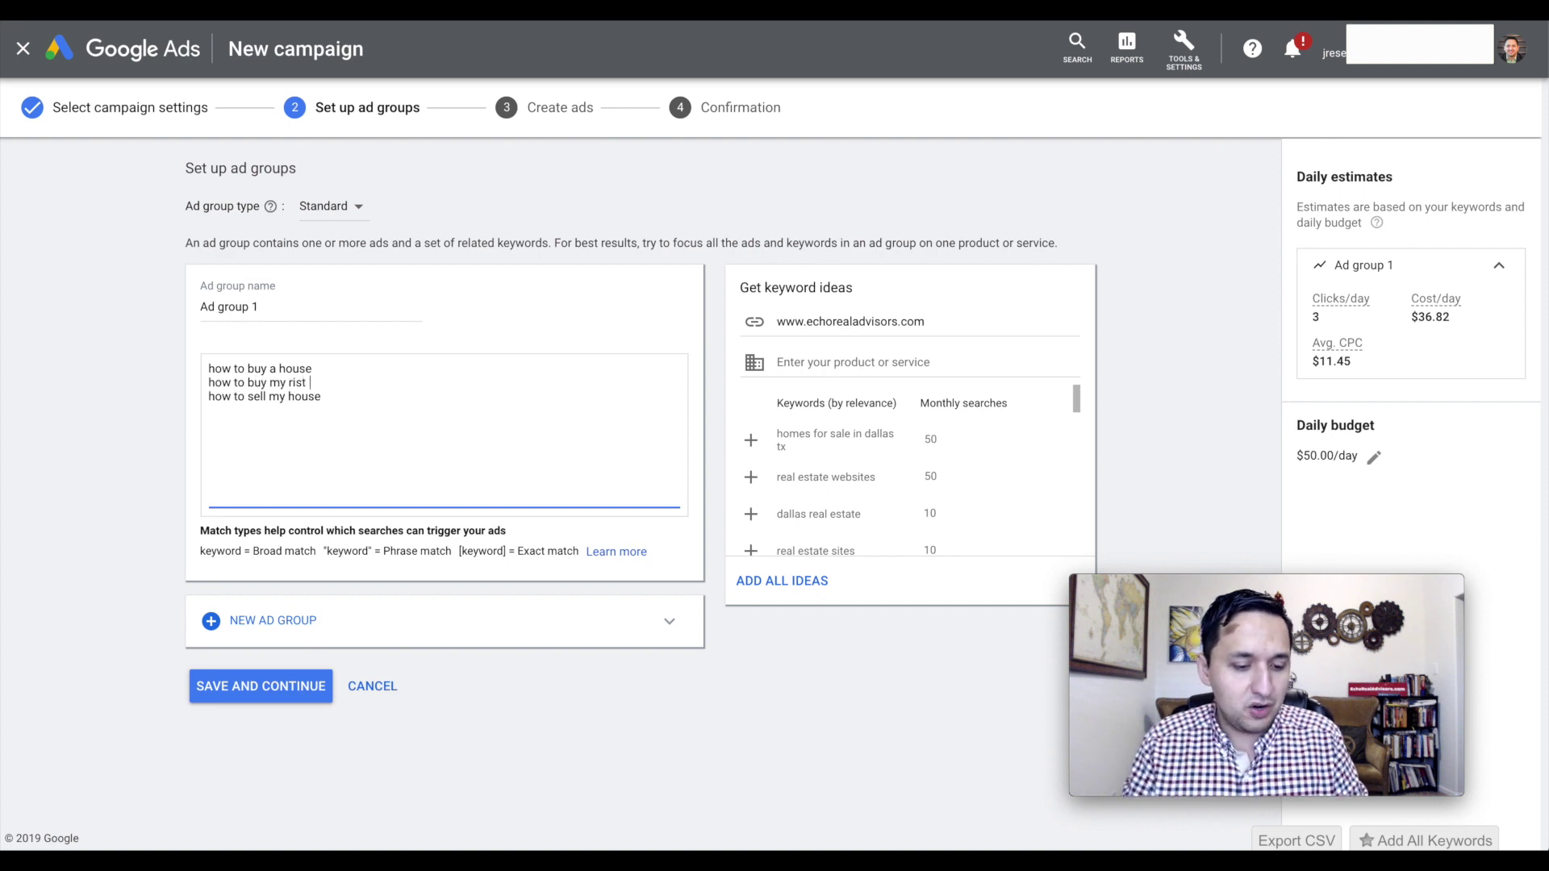
pyautogui.press('BackSpace')
pyautogui.press('BackSpace')
pyautogui.press('BackSpace')
pyautogui.press('BackSpace')
pyautogui.press('BackSpace')
pyautogui.press('BackSpace')
pyautogui.write('irst house')
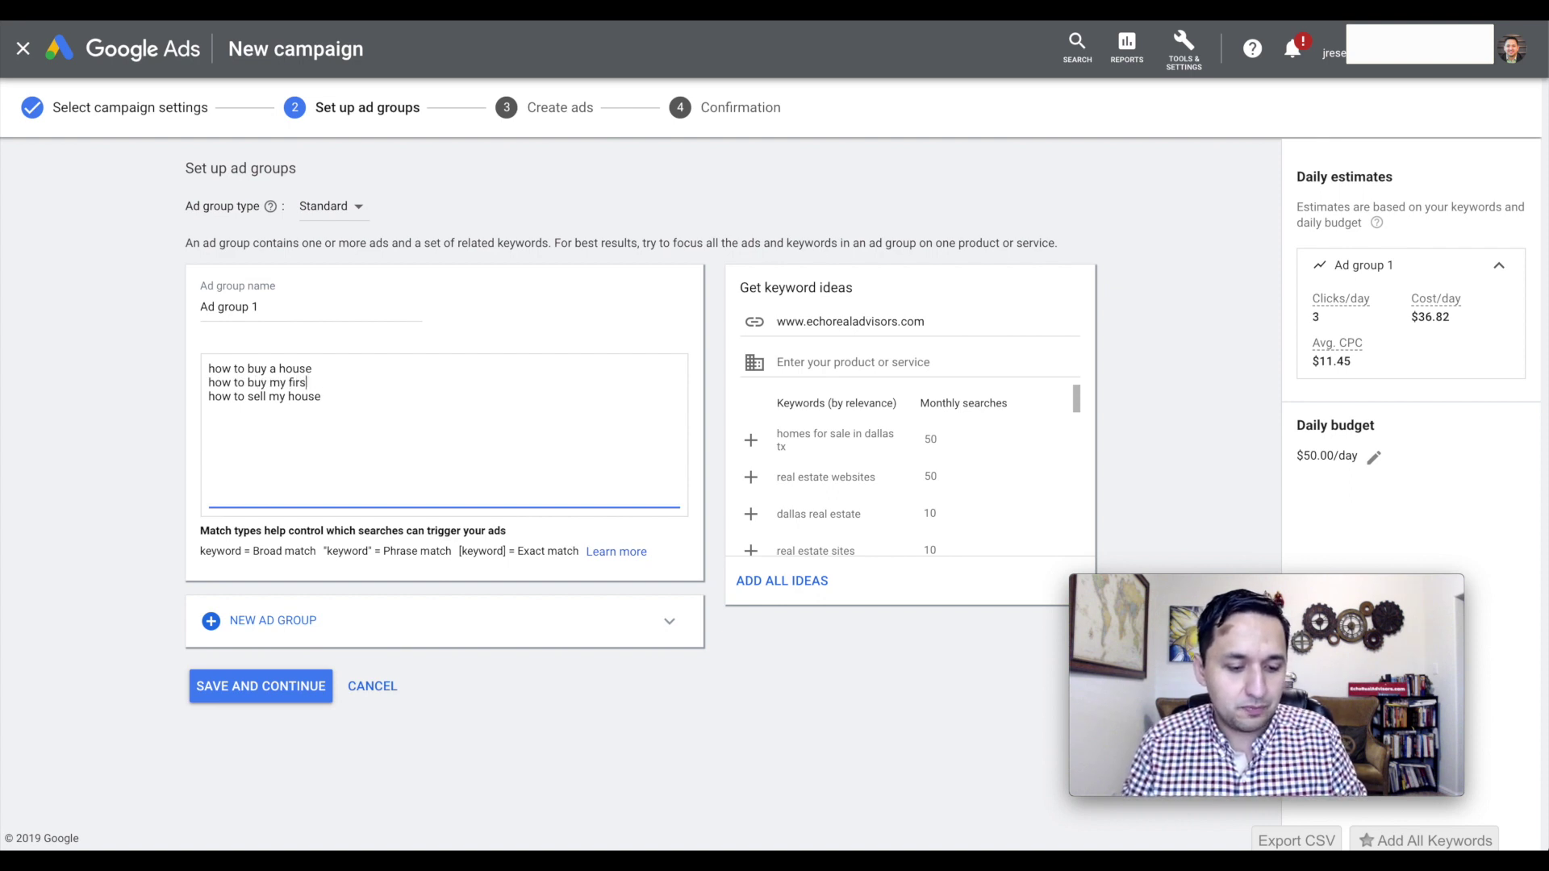
pyautogui.press('Return')
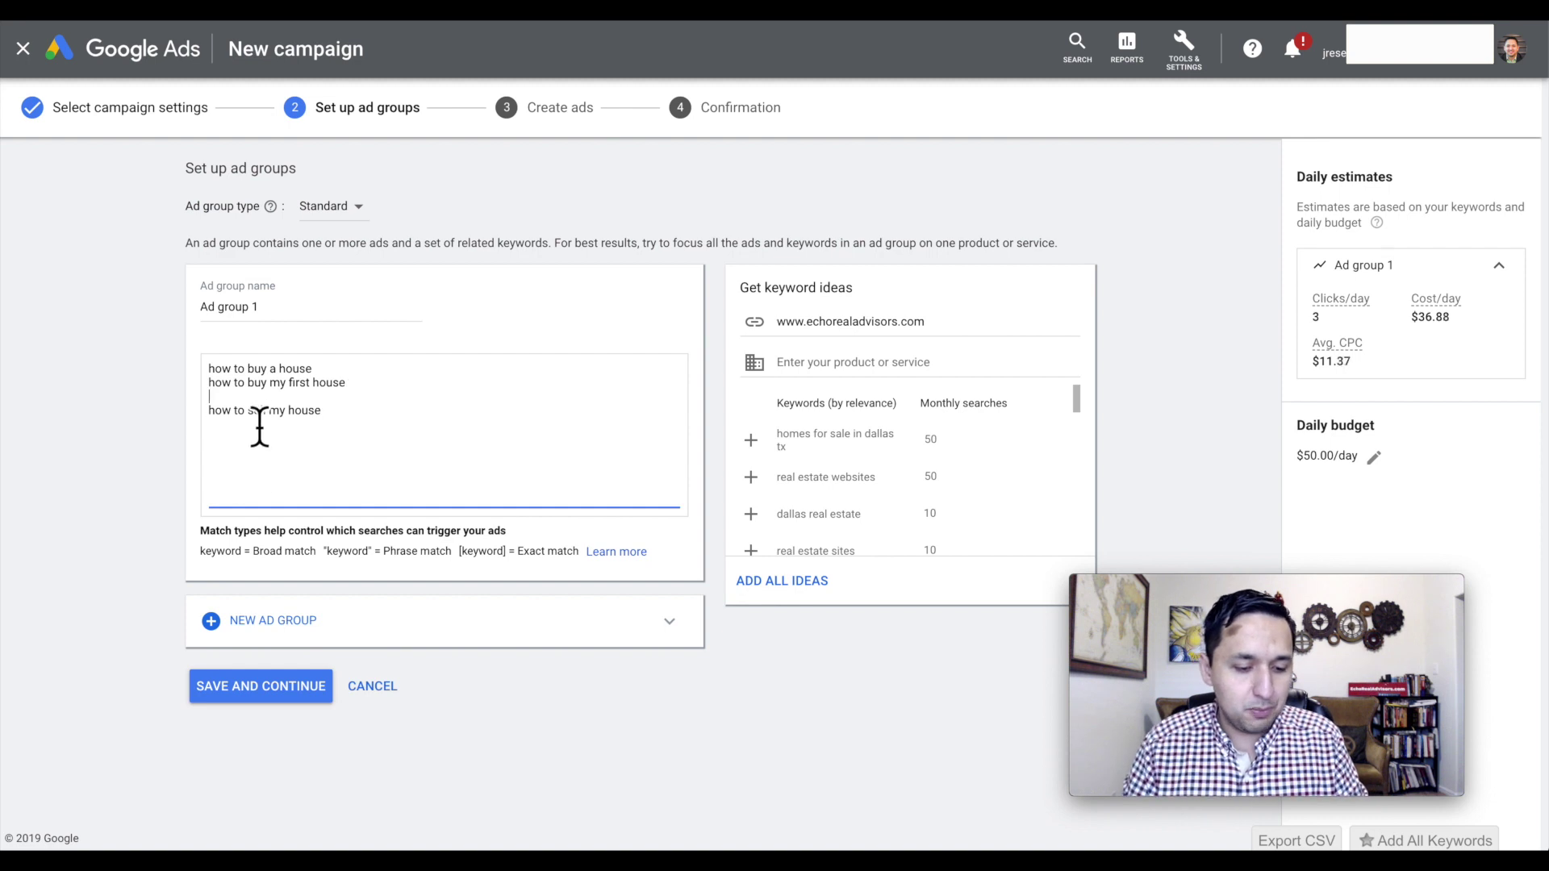
pyautogui.tripleClick(255, 413)
pyautogui.press('BackSpace')
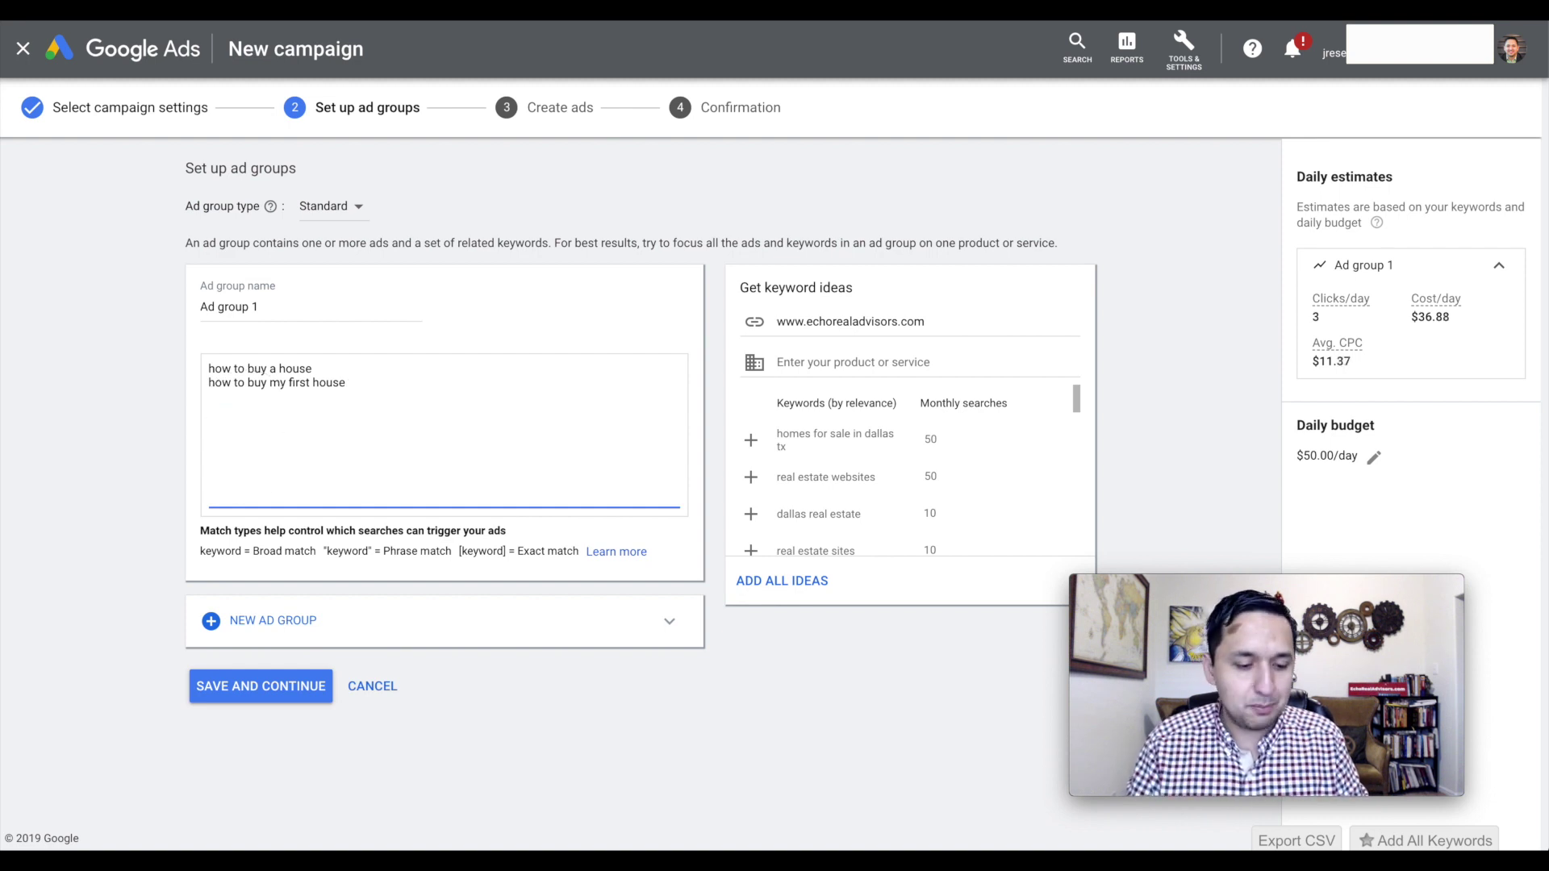
pyautogui.moveTo(352, 401); pyautogui.dragTo(163, 369)
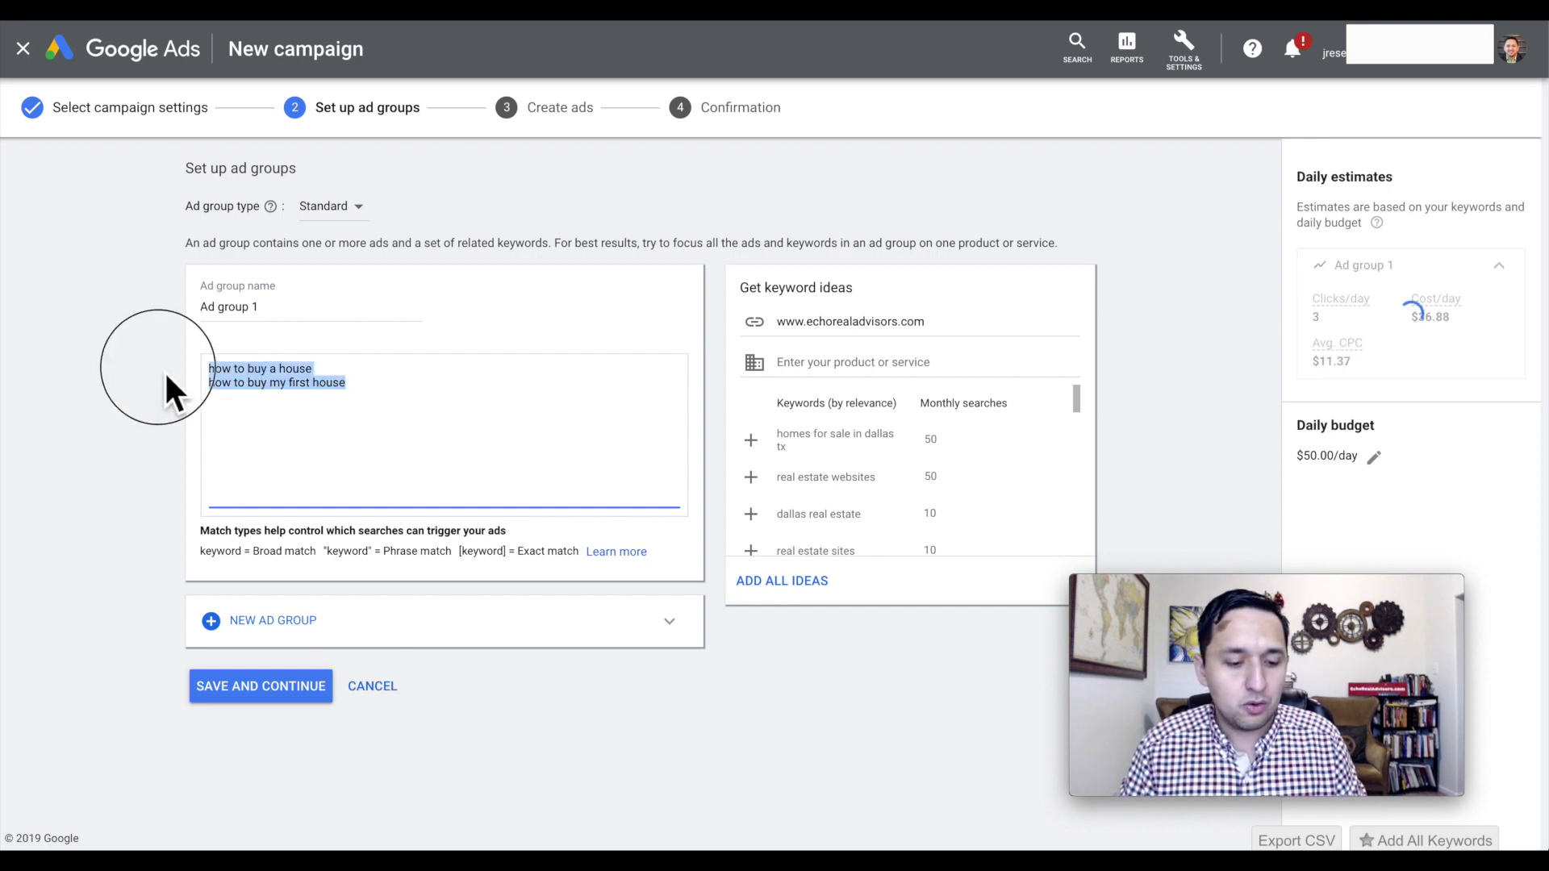
pyautogui.click(436, 465)
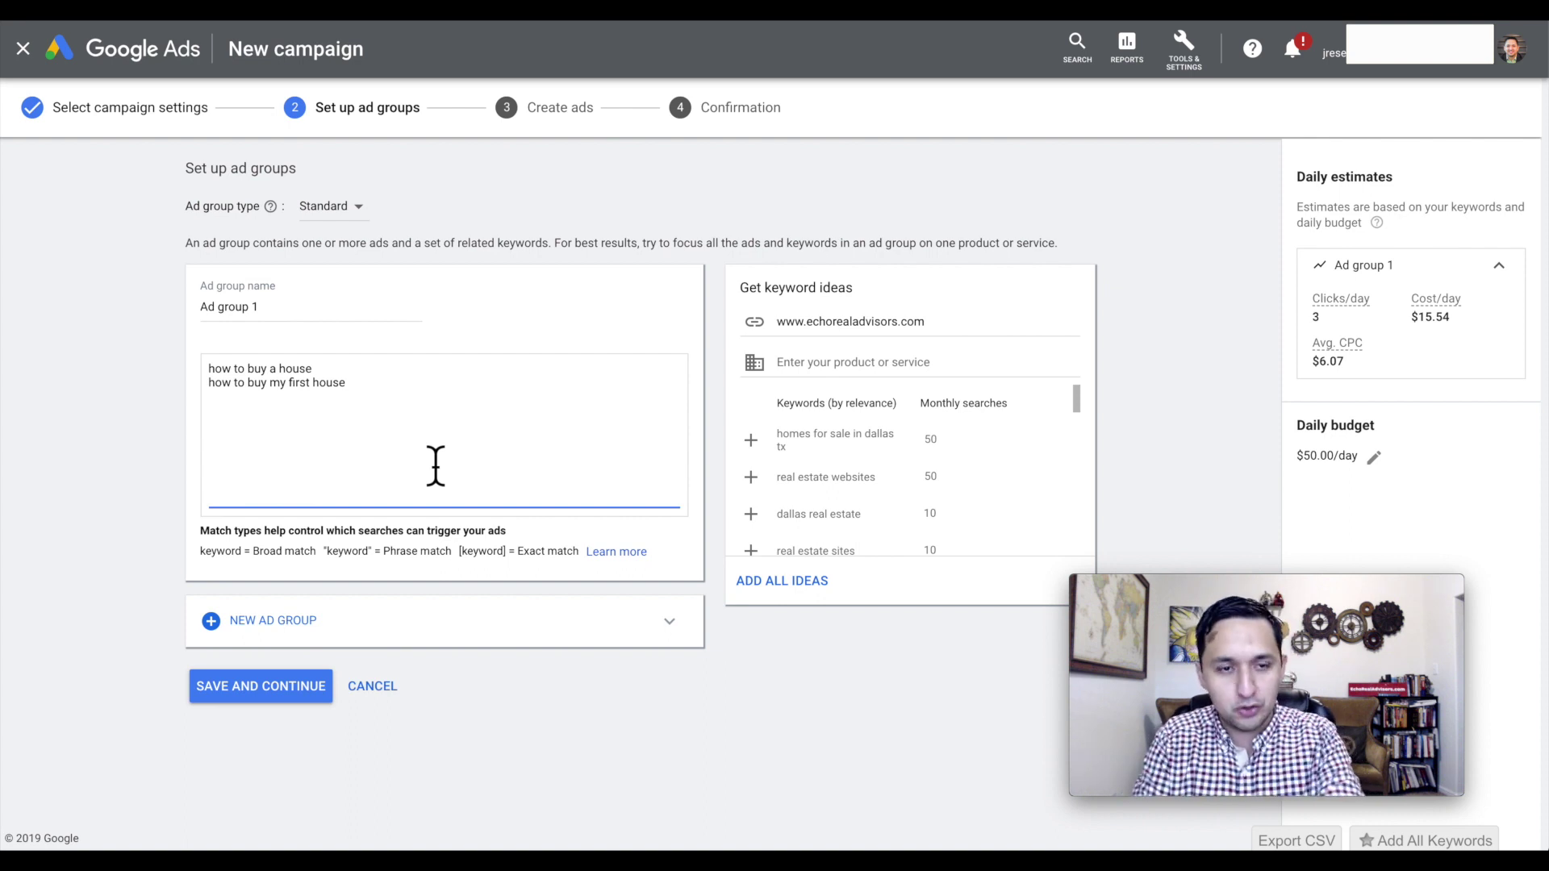
pyautogui.click(374, 397)
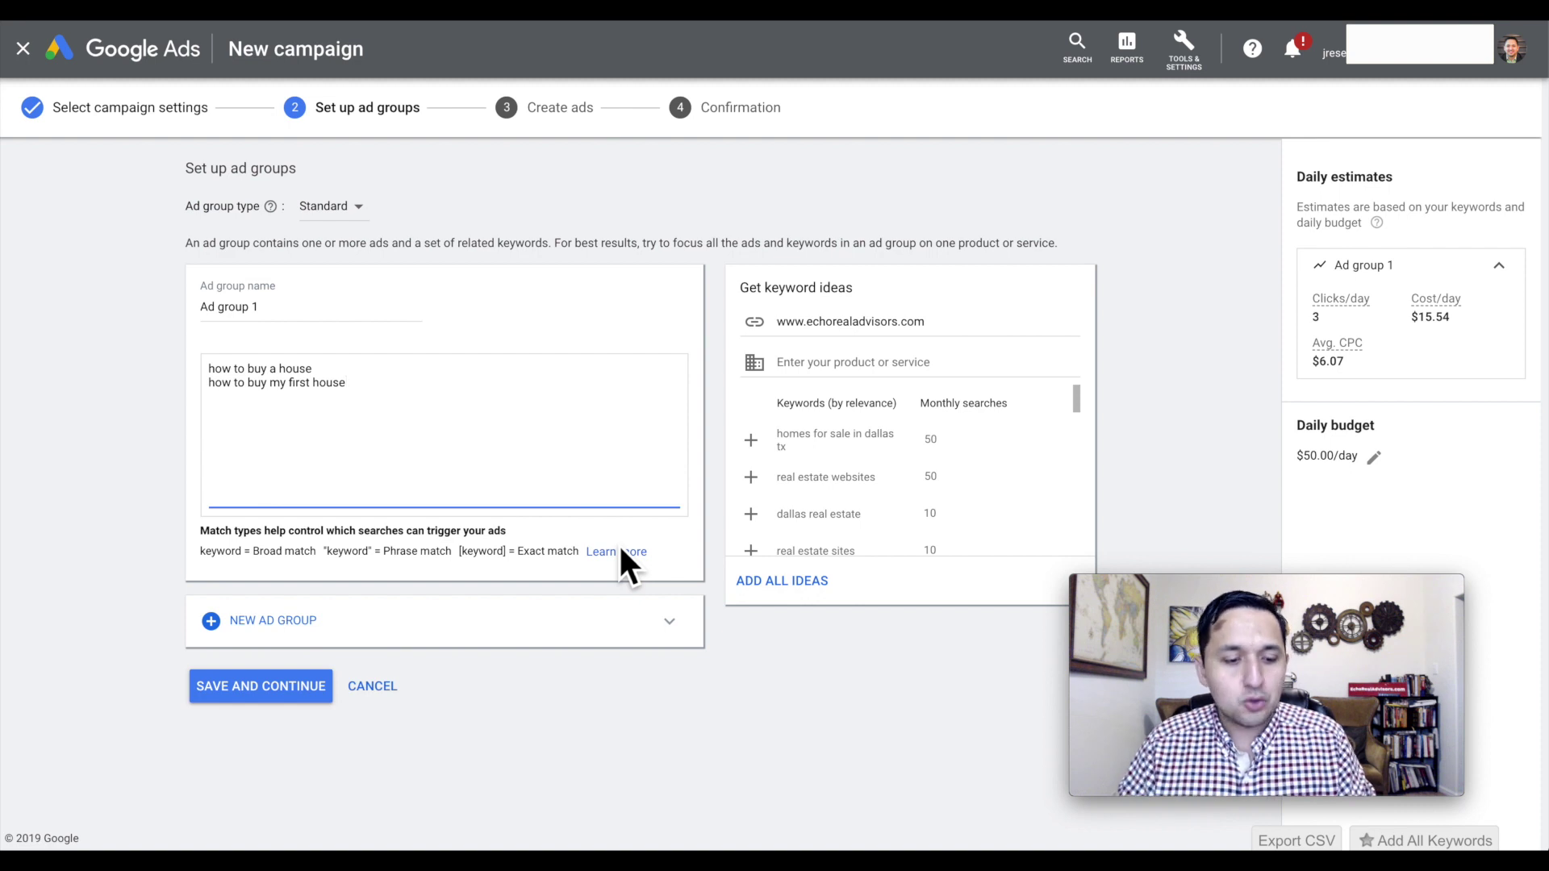
pyautogui.click(1176, 57)
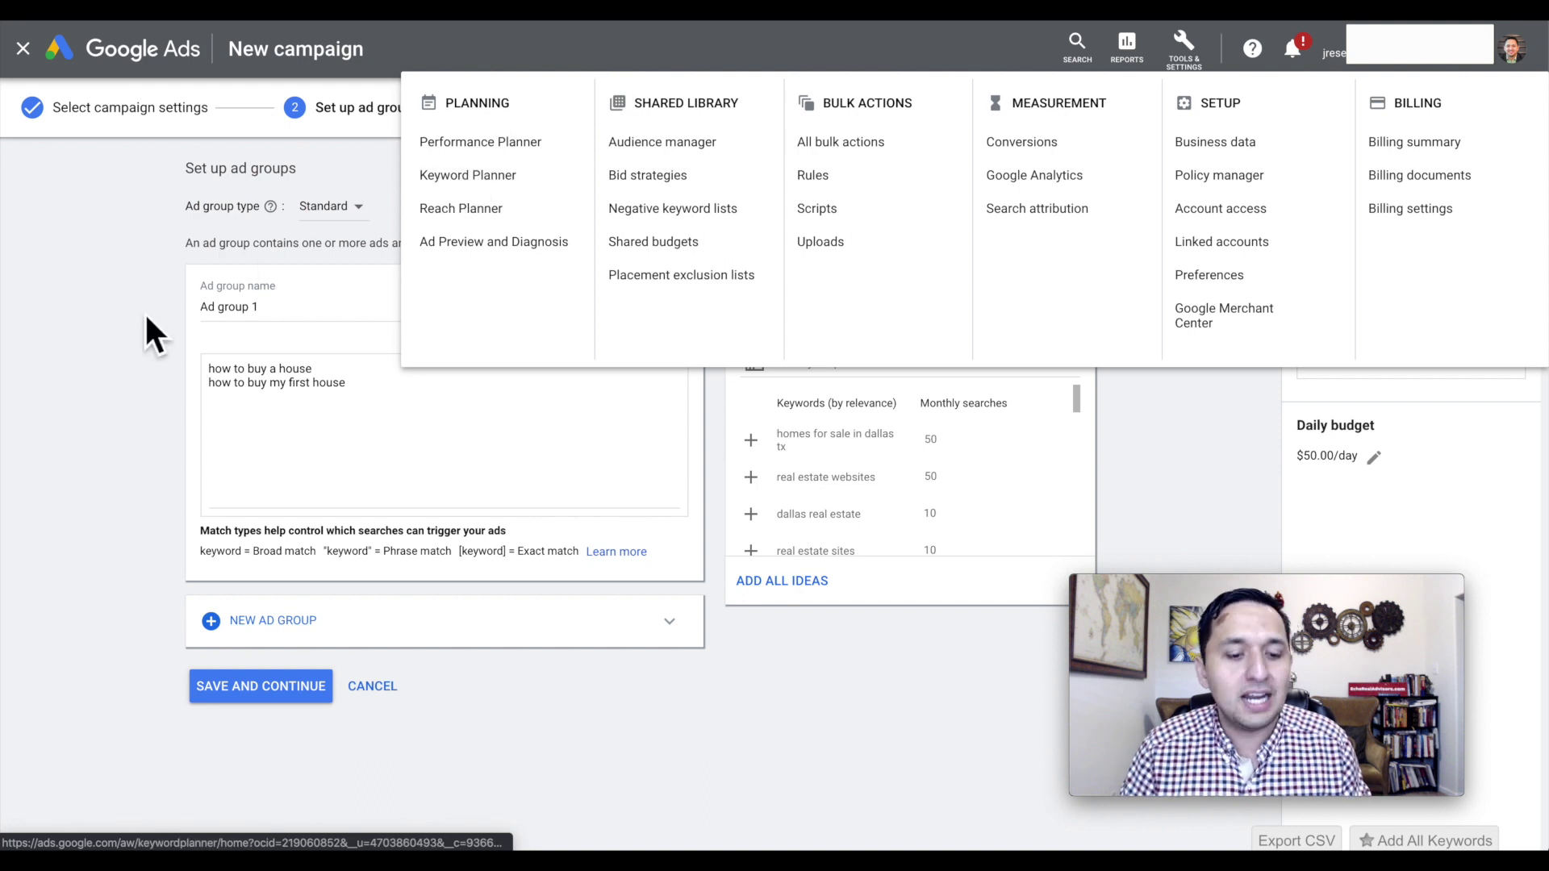
pyautogui.click(144, 358)
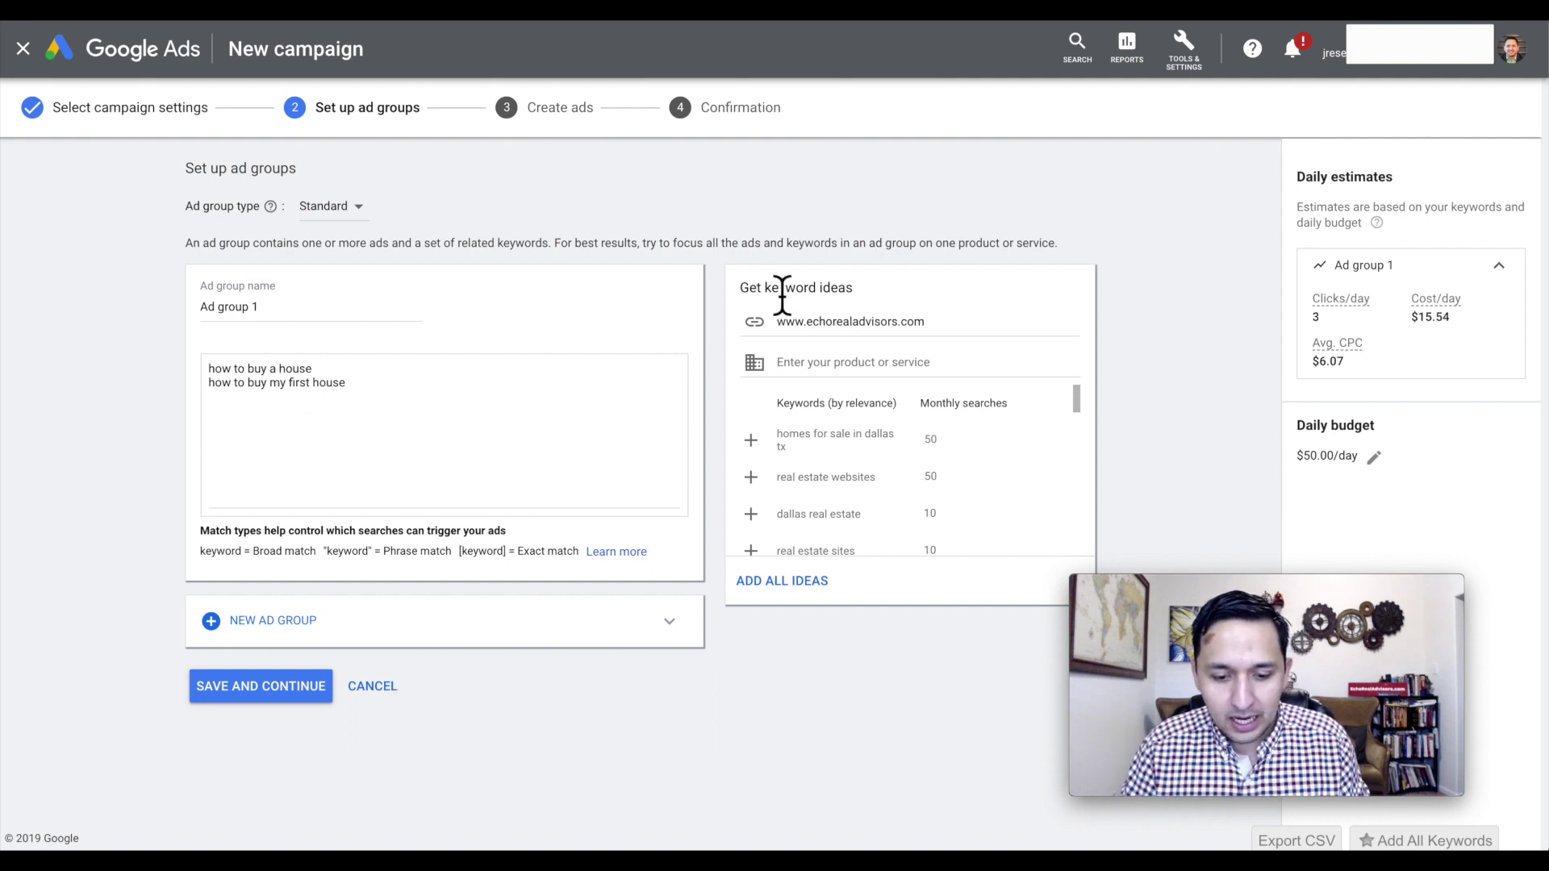
# Add the suggested keywords "dallas real estate market", "realtor dallas" and "homes for sale in fort worth tx" to Ad group 1.
pyautogui.tripleClick(798, 329)
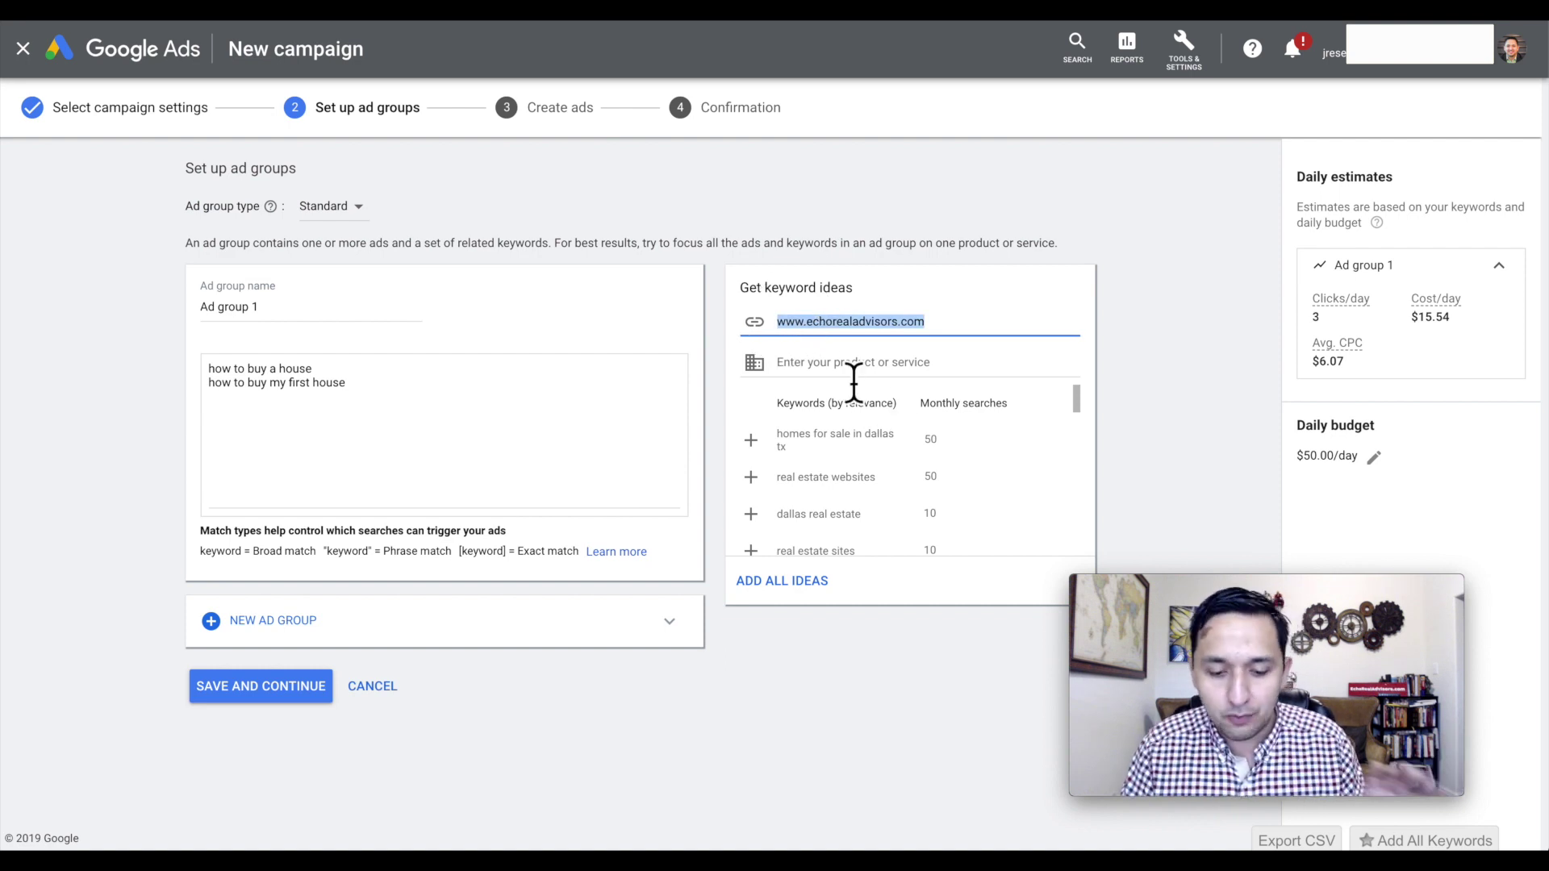
pyautogui.scroll(-5, 859, 505)
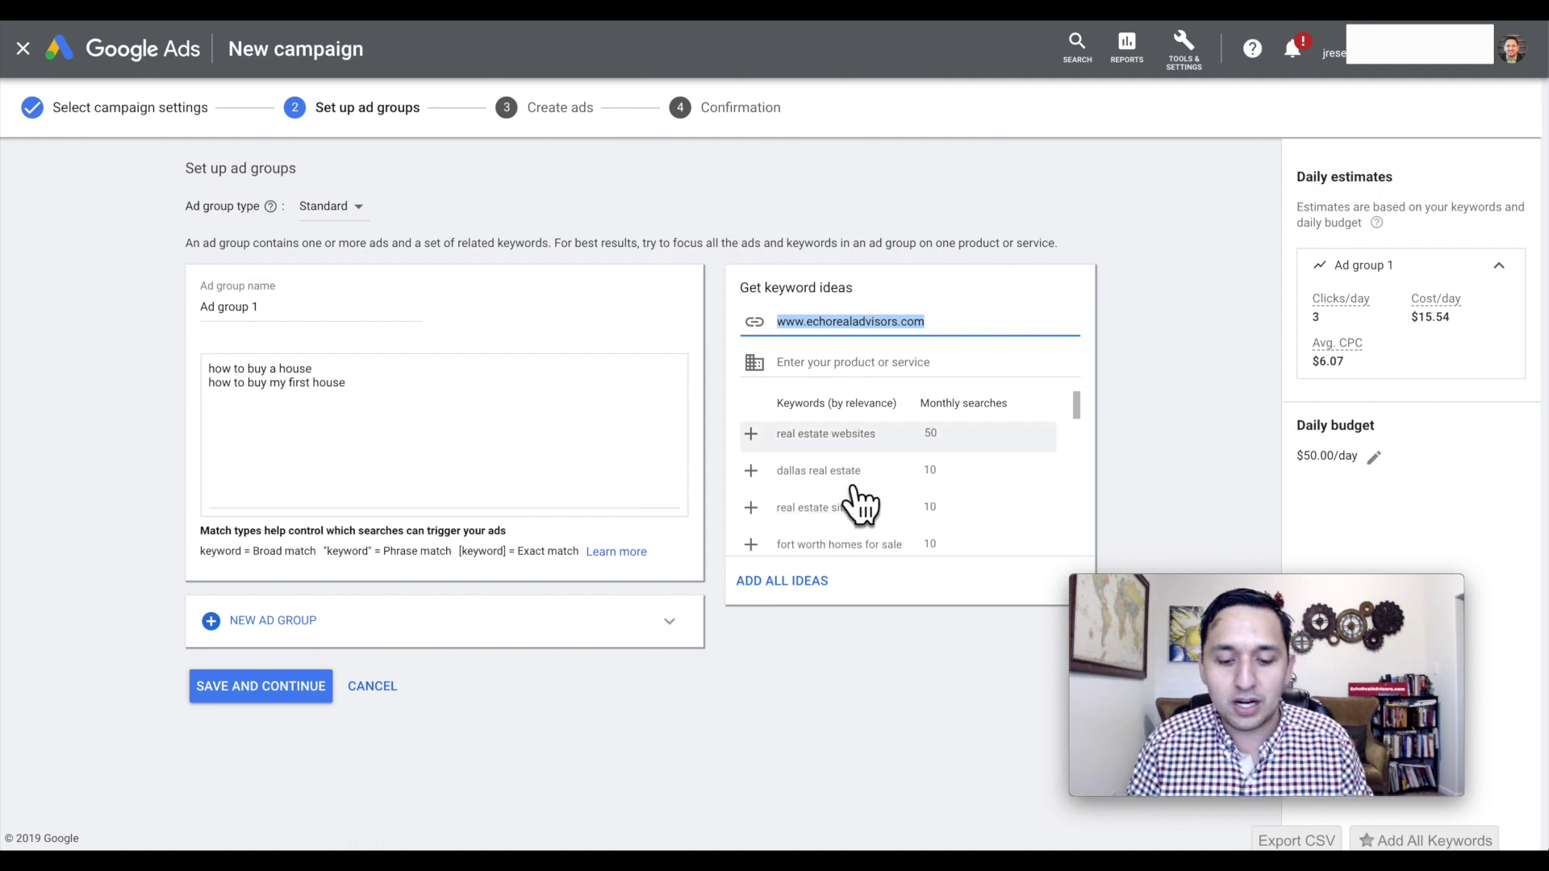
pyautogui.scroll(-3, 859, 504)
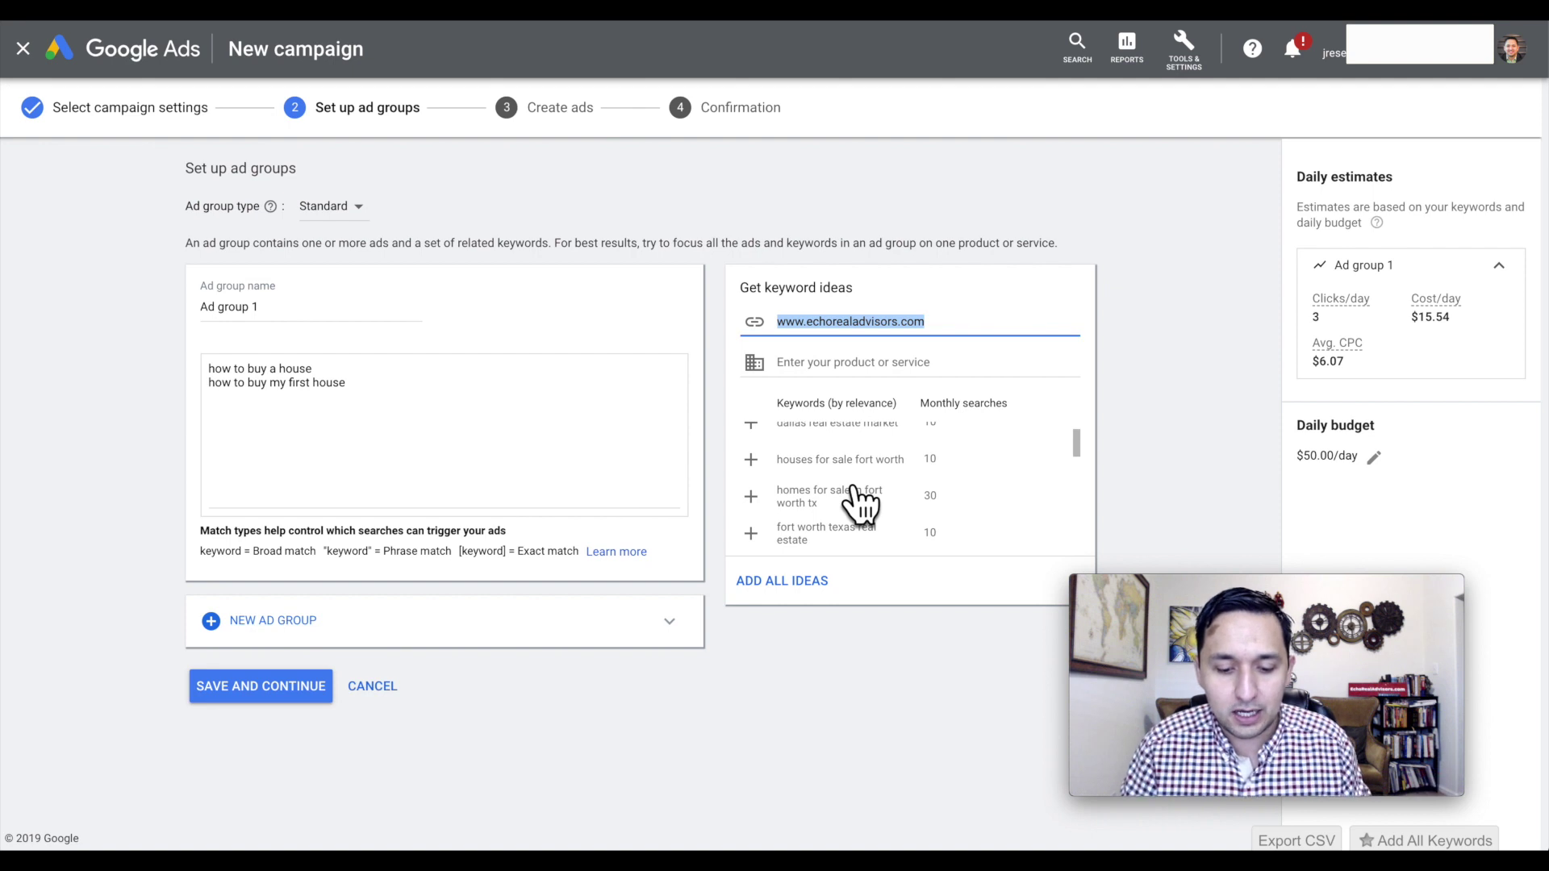
pyautogui.scroll(-2, 862, 505)
pyautogui.scroll(-5, 862, 504)
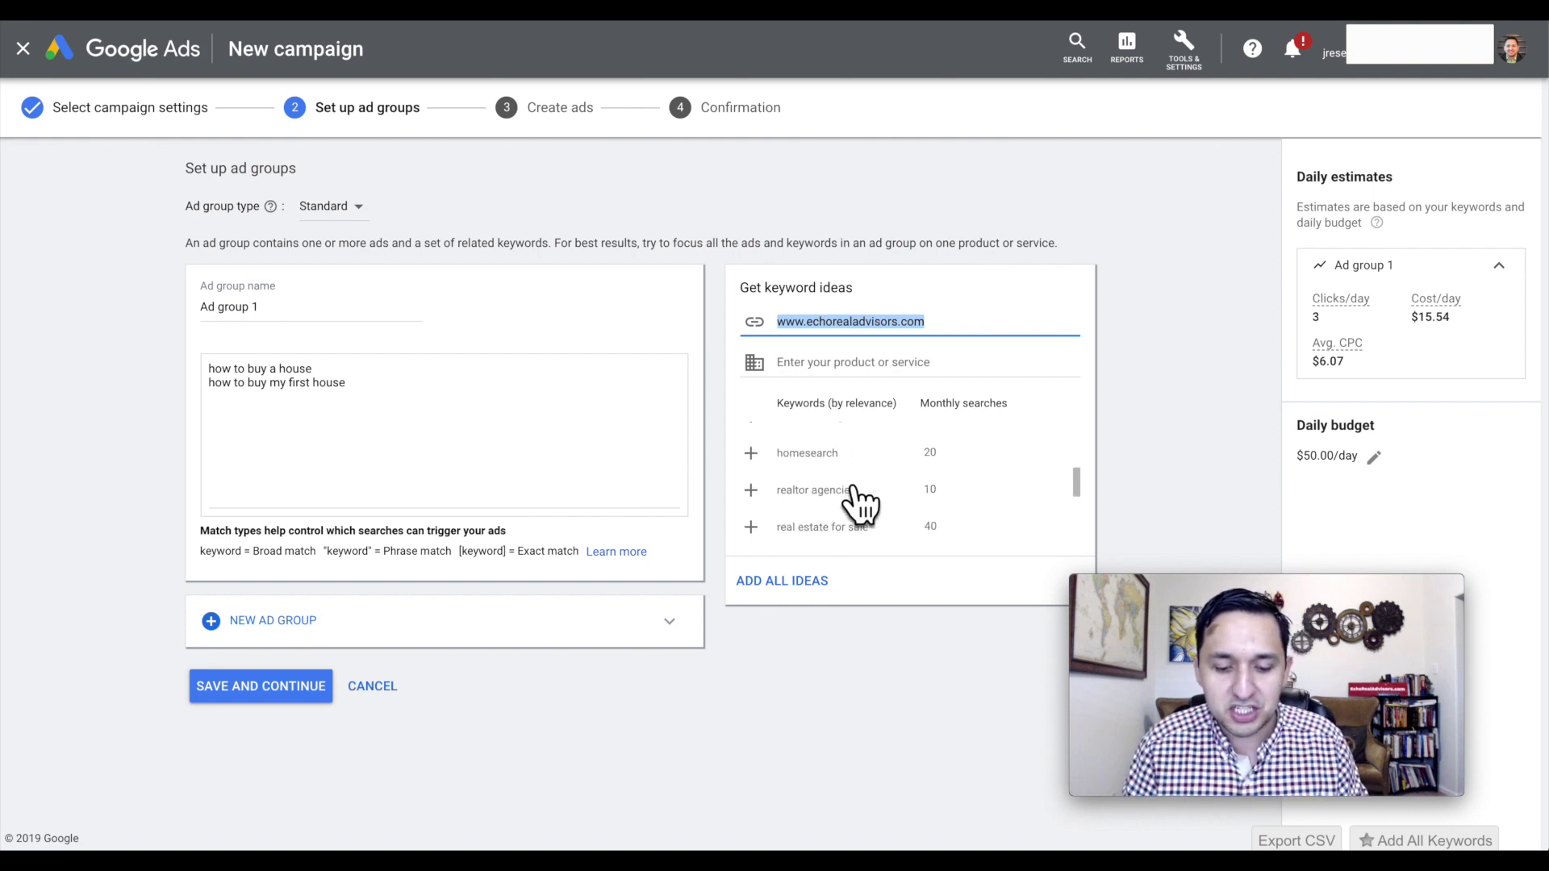
pyautogui.scroll(5, 862, 504)
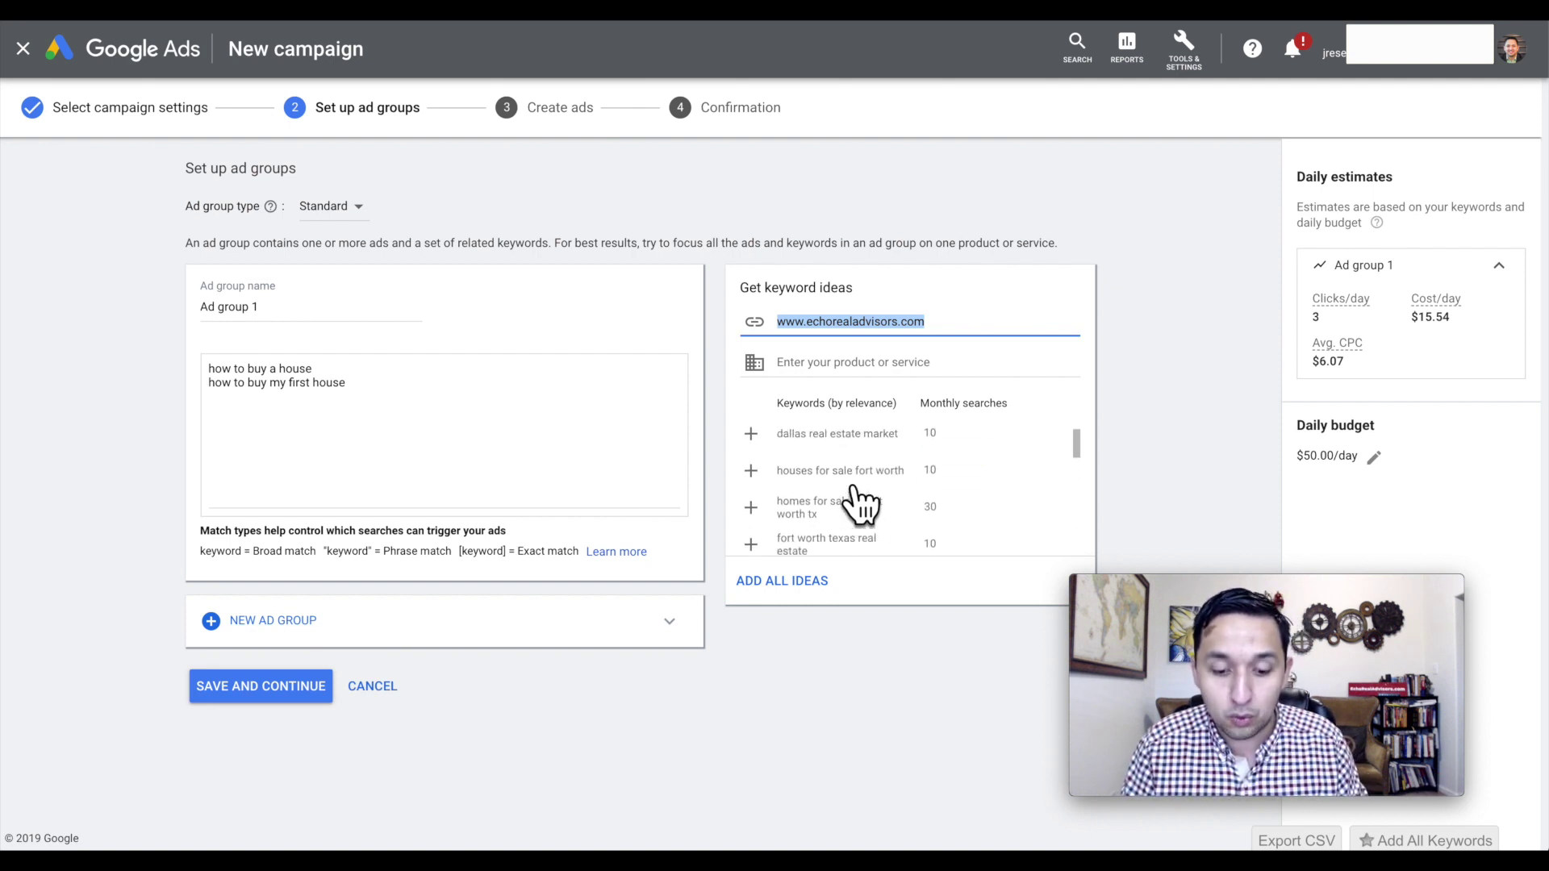
pyautogui.scroll(1, 856, 501)
pyautogui.click(750, 471)
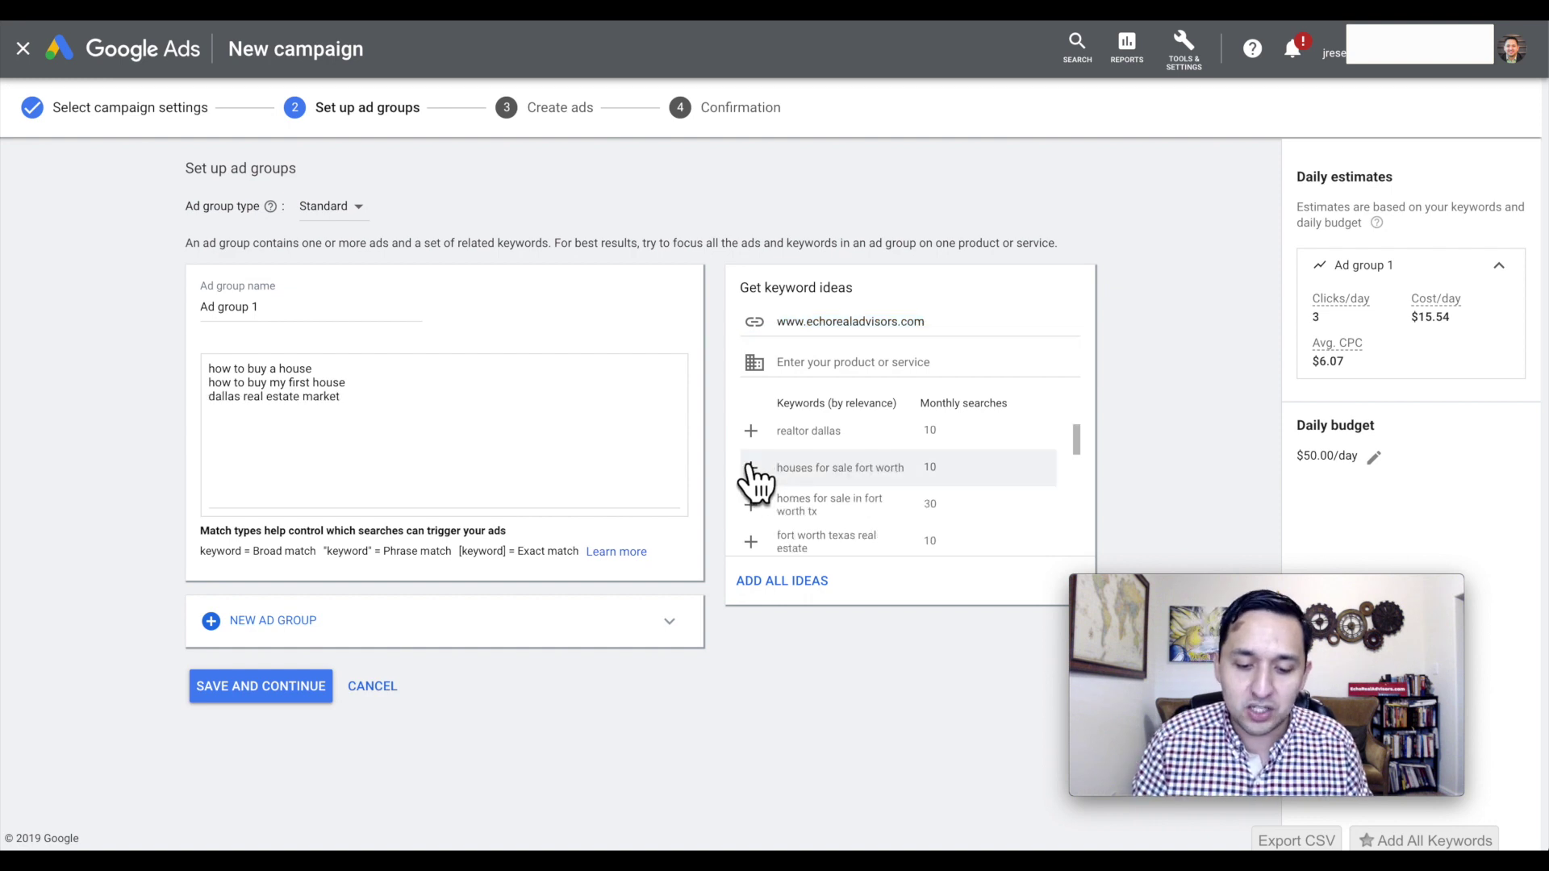
pyautogui.click(750, 432)
pyautogui.click(750, 468)
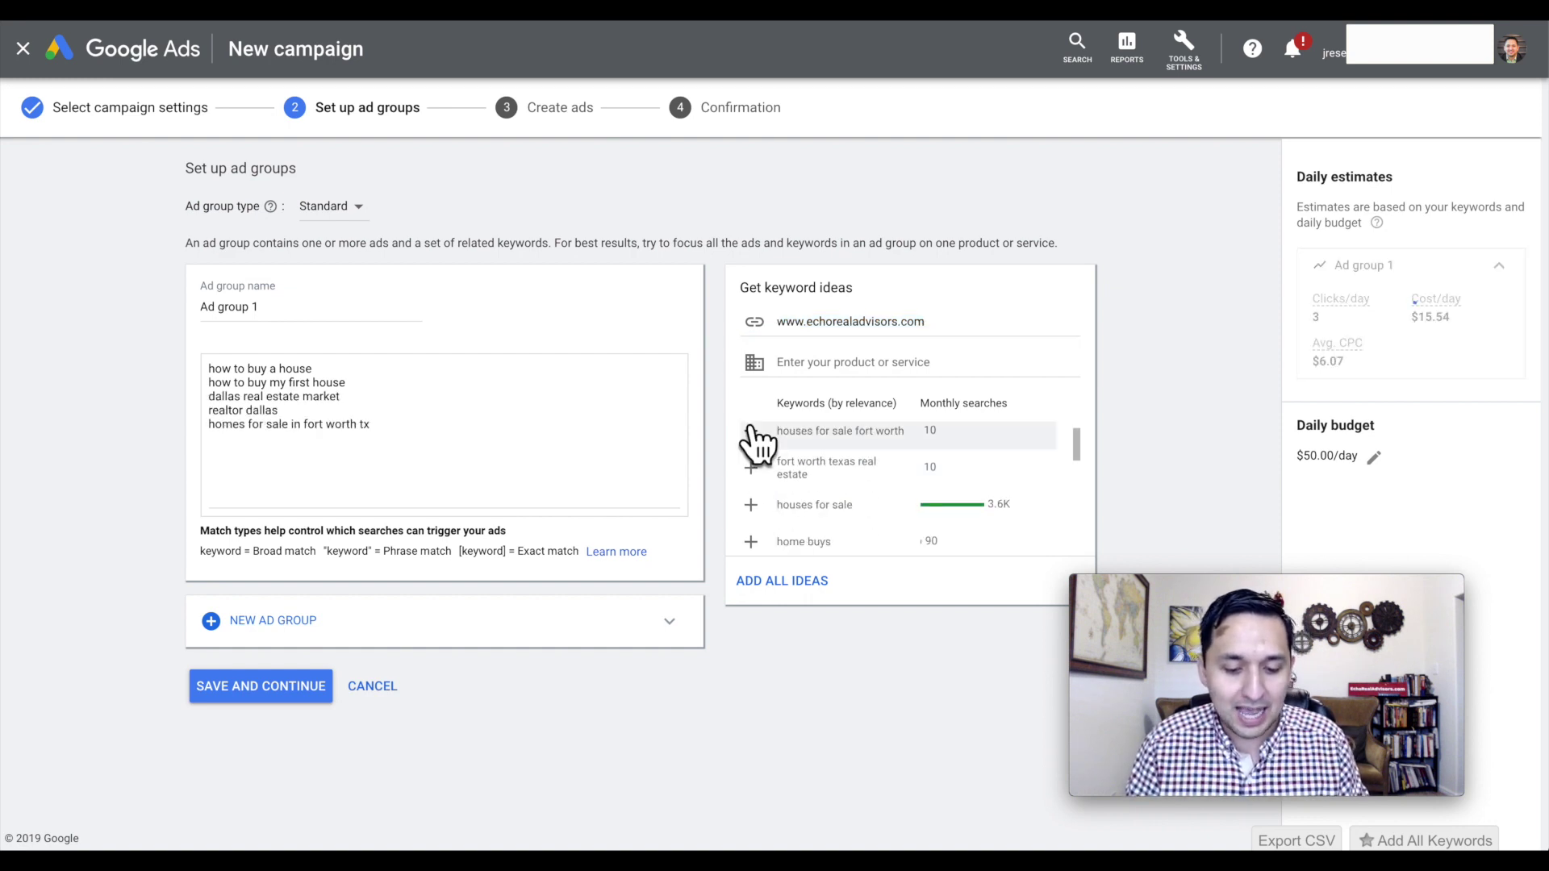
# Add the suggested keywords "houses for sale fort worth", "houses for sale", "fort worth texas real estate", "real estate agent license", "realtor agencies" and "home listings".
pyautogui.click(750, 431)
pyautogui.click(751, 468)
pyautogui.click(751, 431)
pyautogui.click(750, 470)
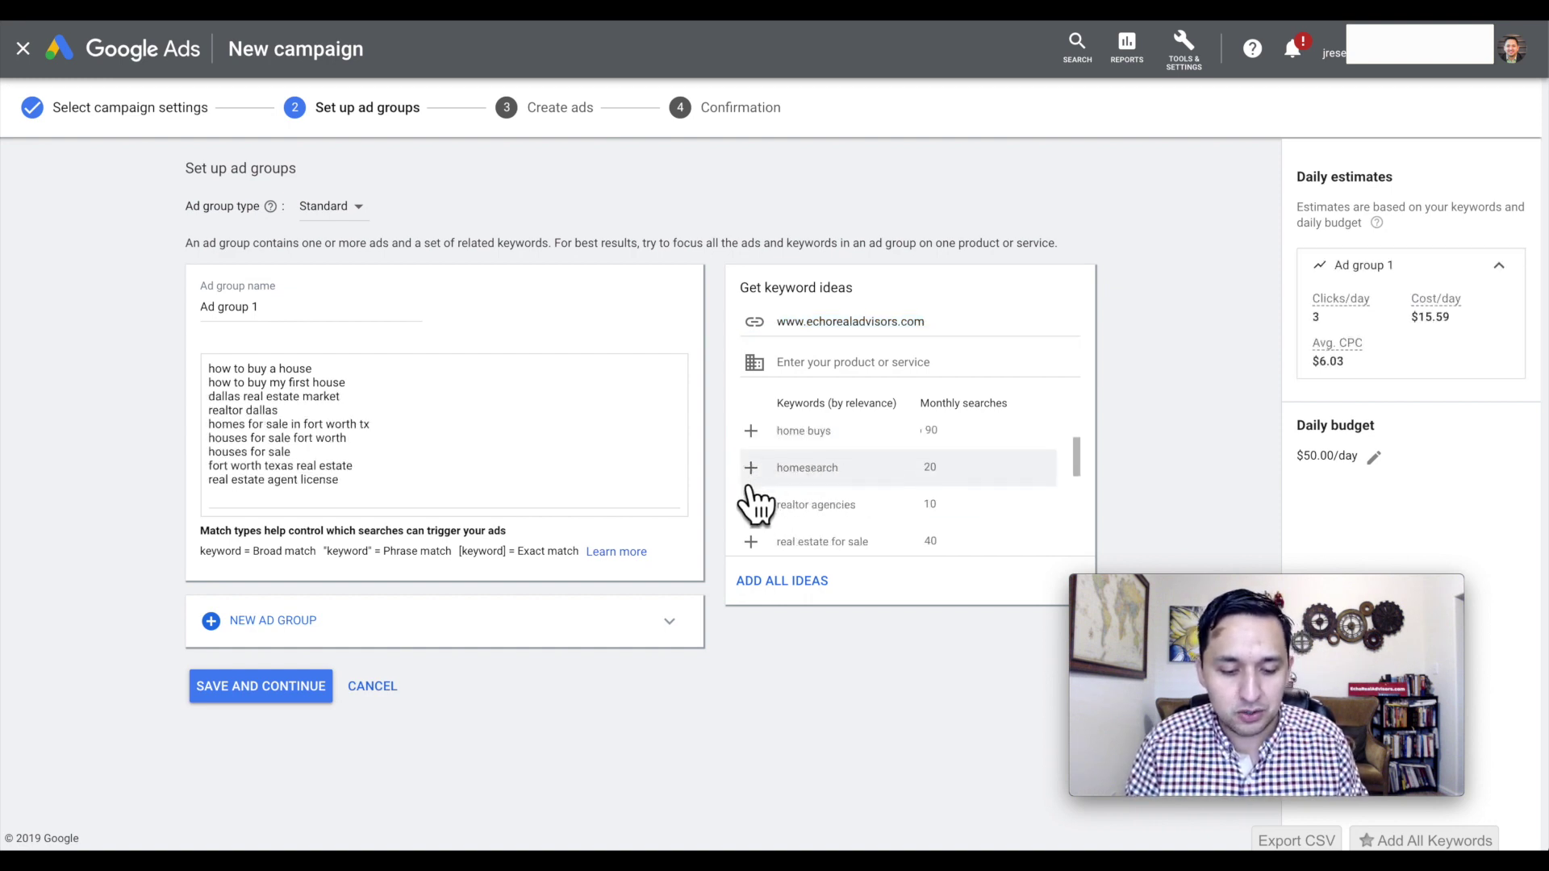
pyautogui.click(750, 504)
pyautogui.click(751, 539)
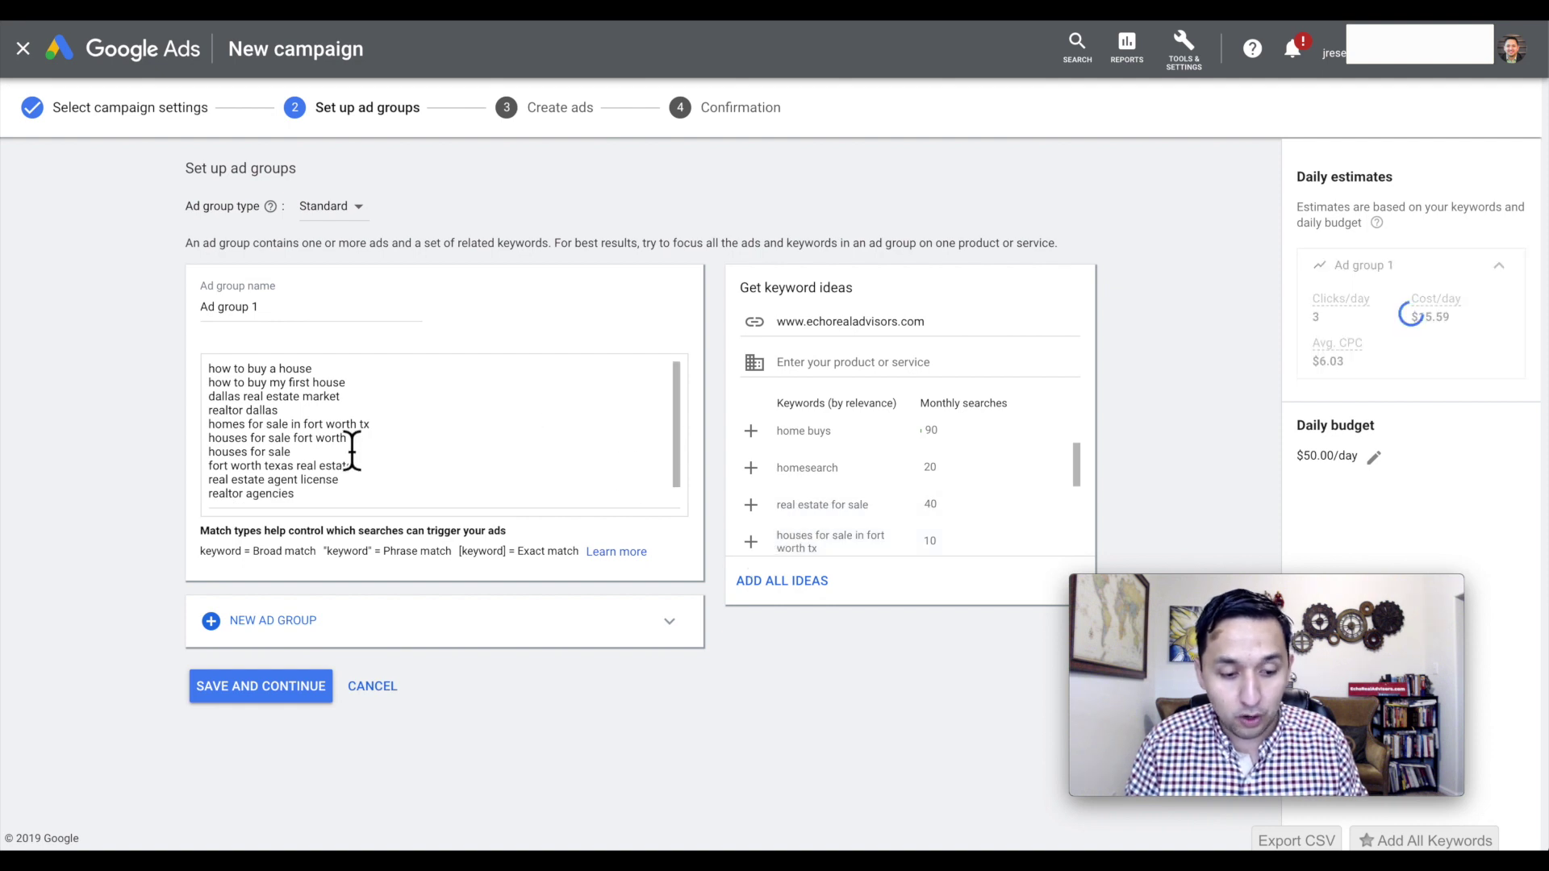
pyautogui.scroll(-1, 359, 444)
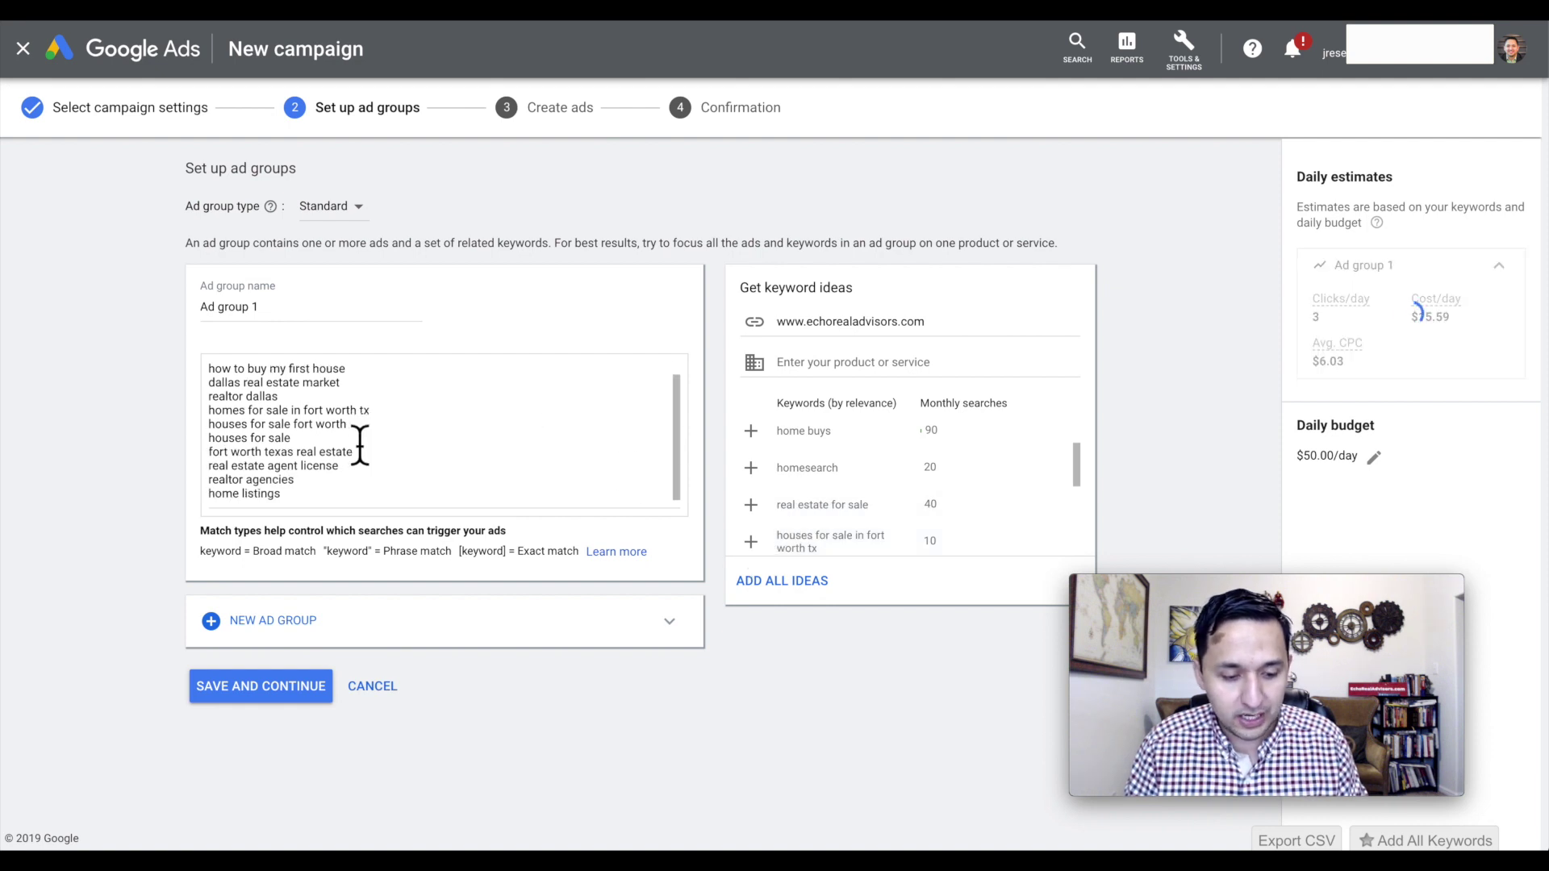
# Rename the ad group as "Example Group".
pyautogui.tripleClick(253, 309)
pyautogui.write('Example Group')
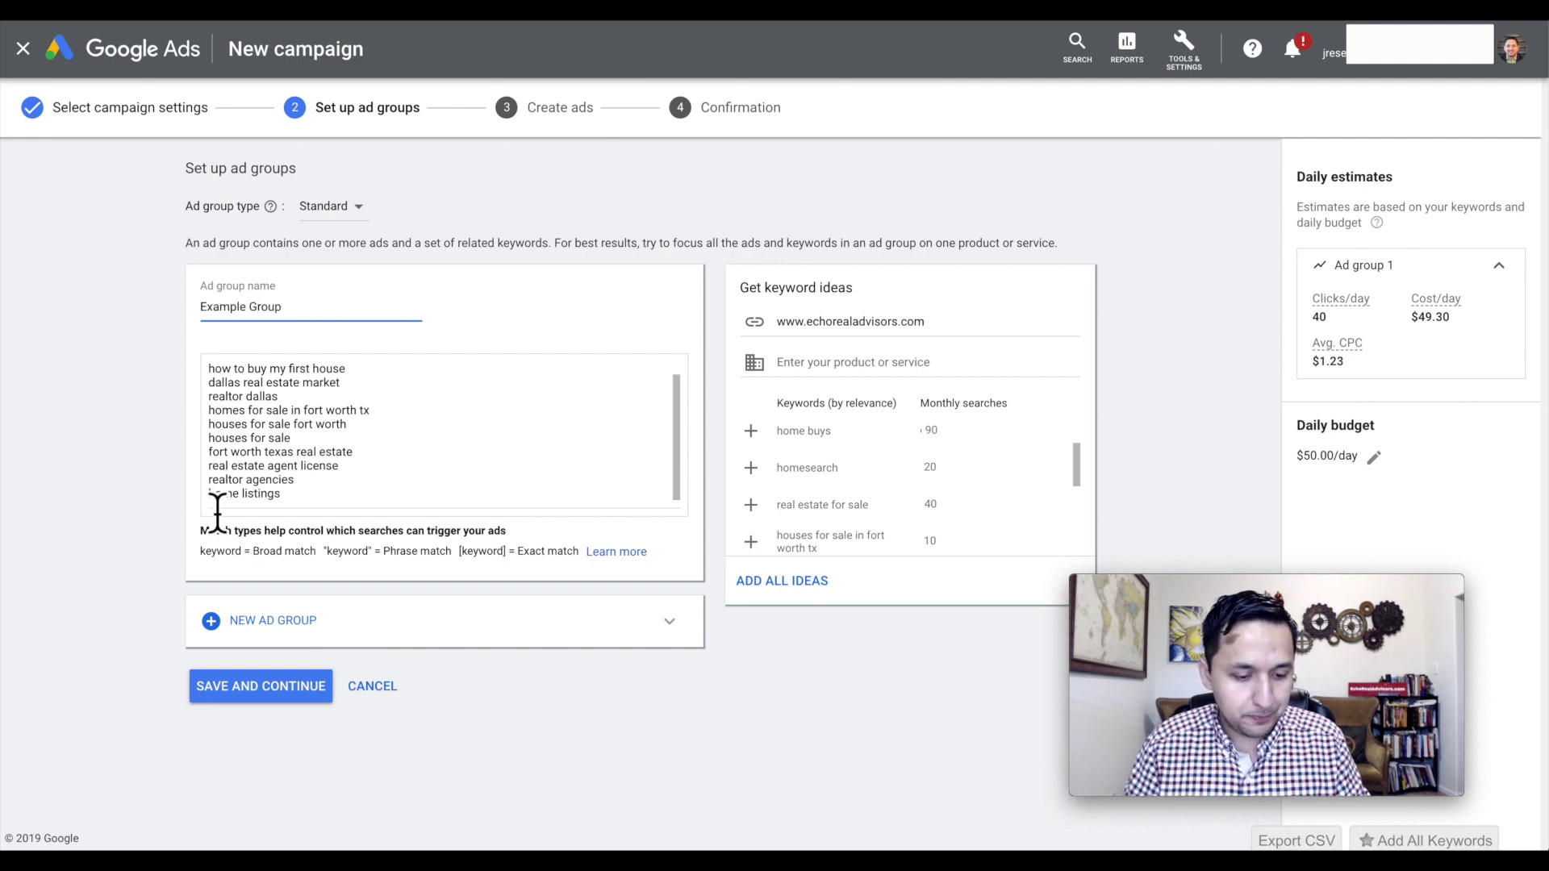
pyautogui.click(110, 493)
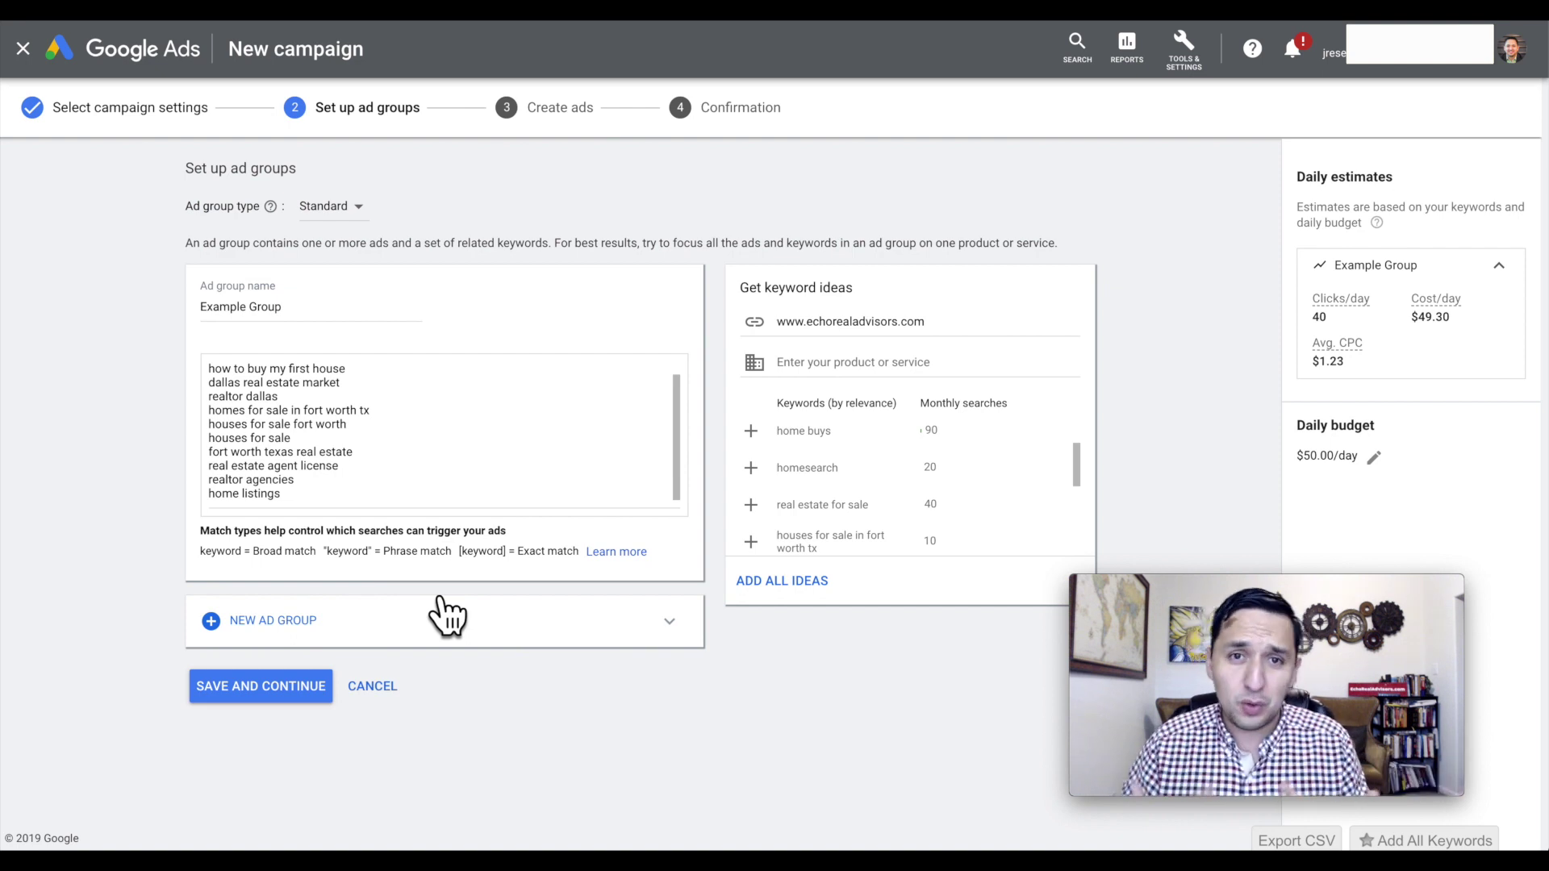
pyautogui.click(317, 502)
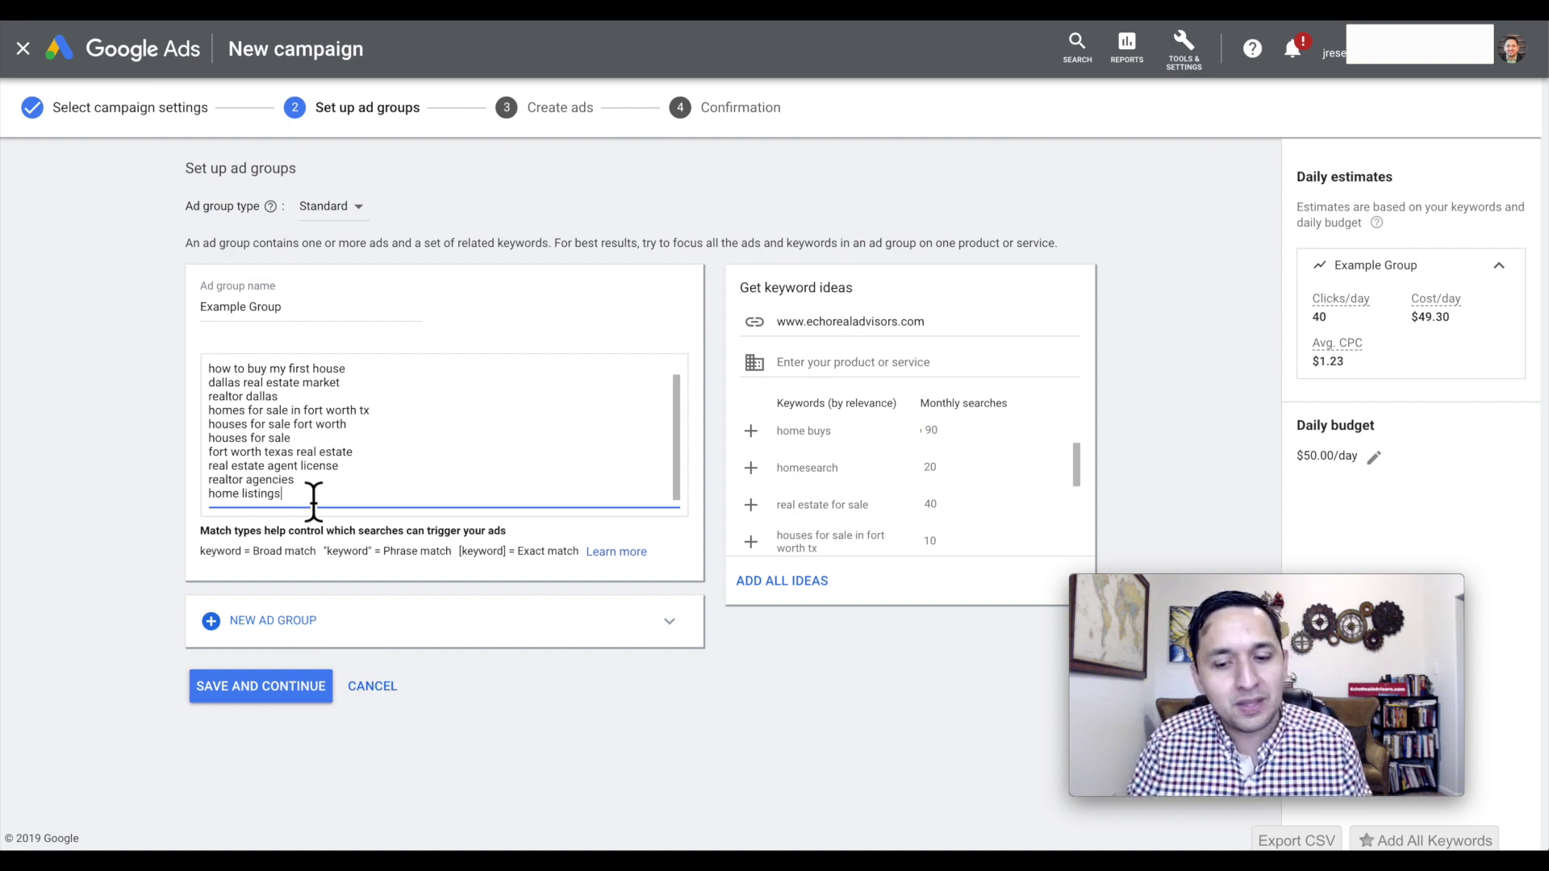
pyautogui.click(1188, 50)
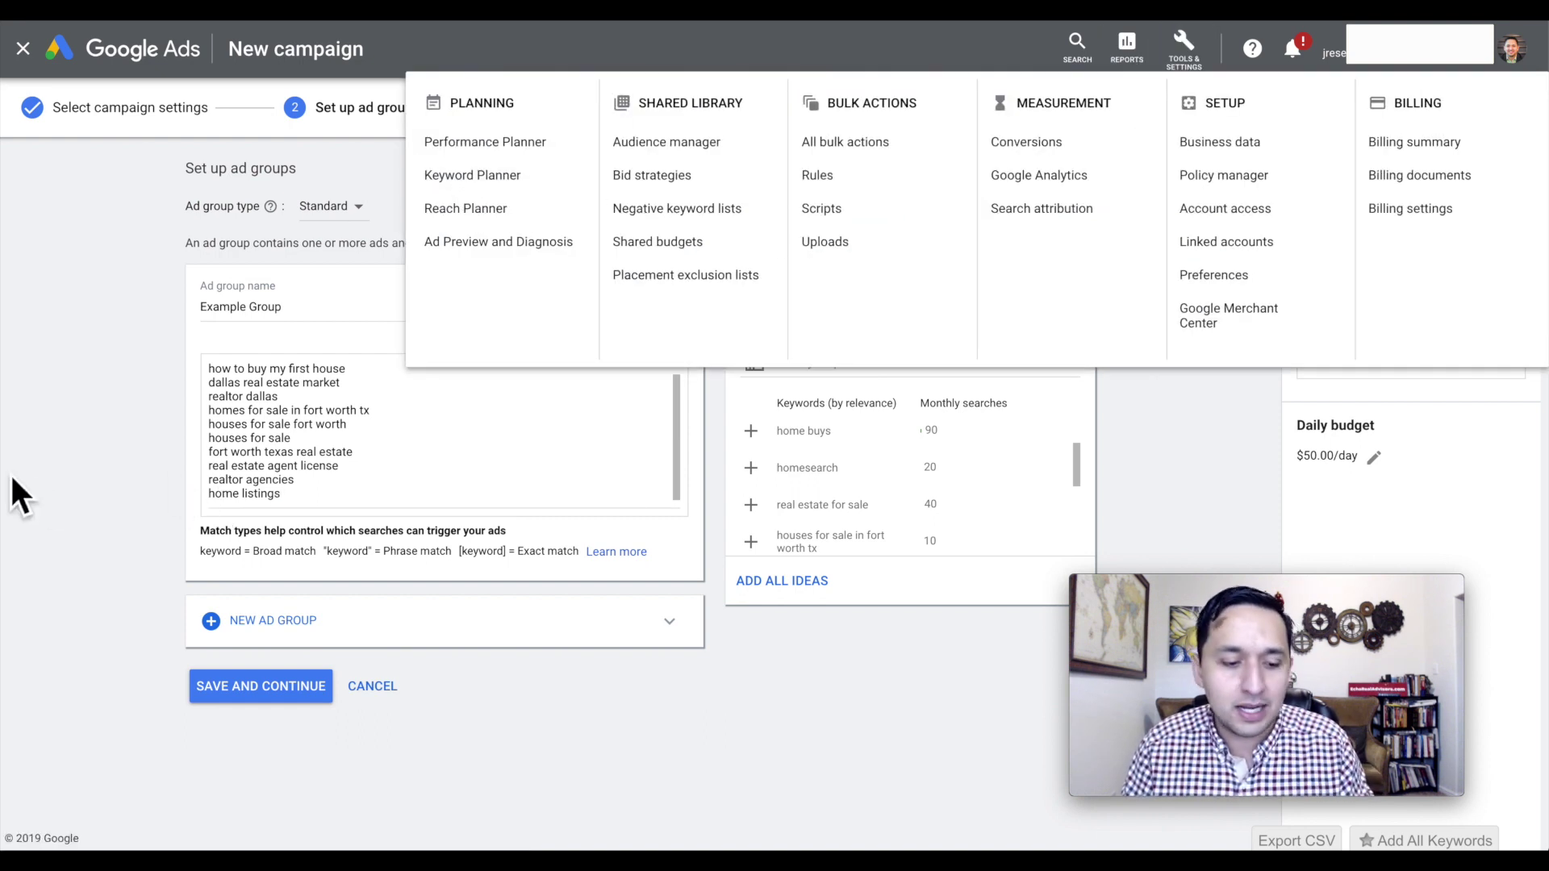
pyautogui.click(96, 516)
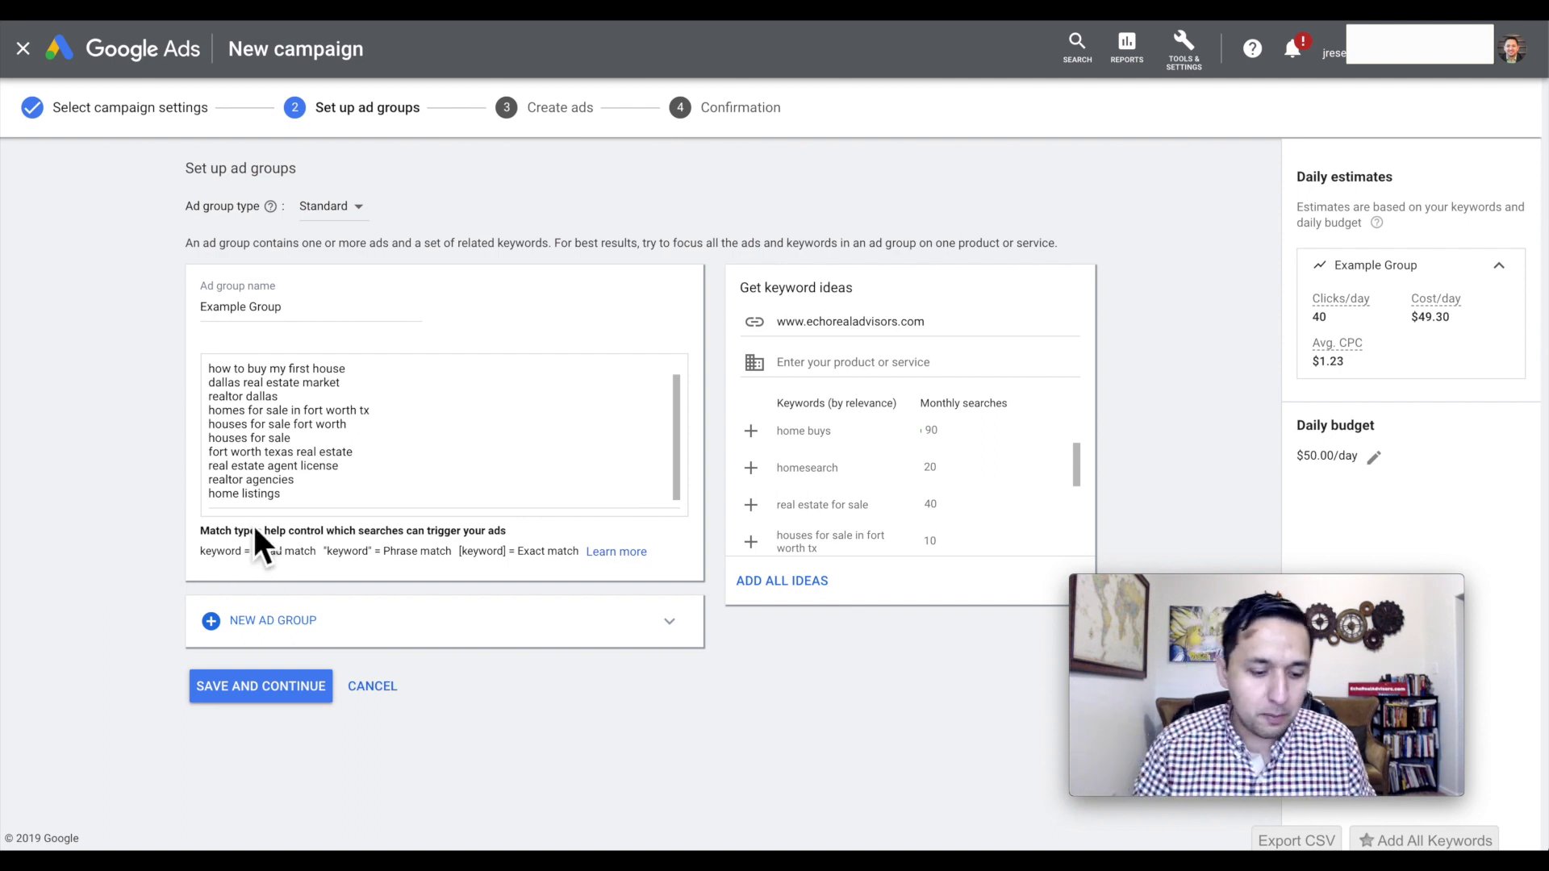
pyautogui.moveTo(287, 496); pyautogui.dragTo(199, 443)
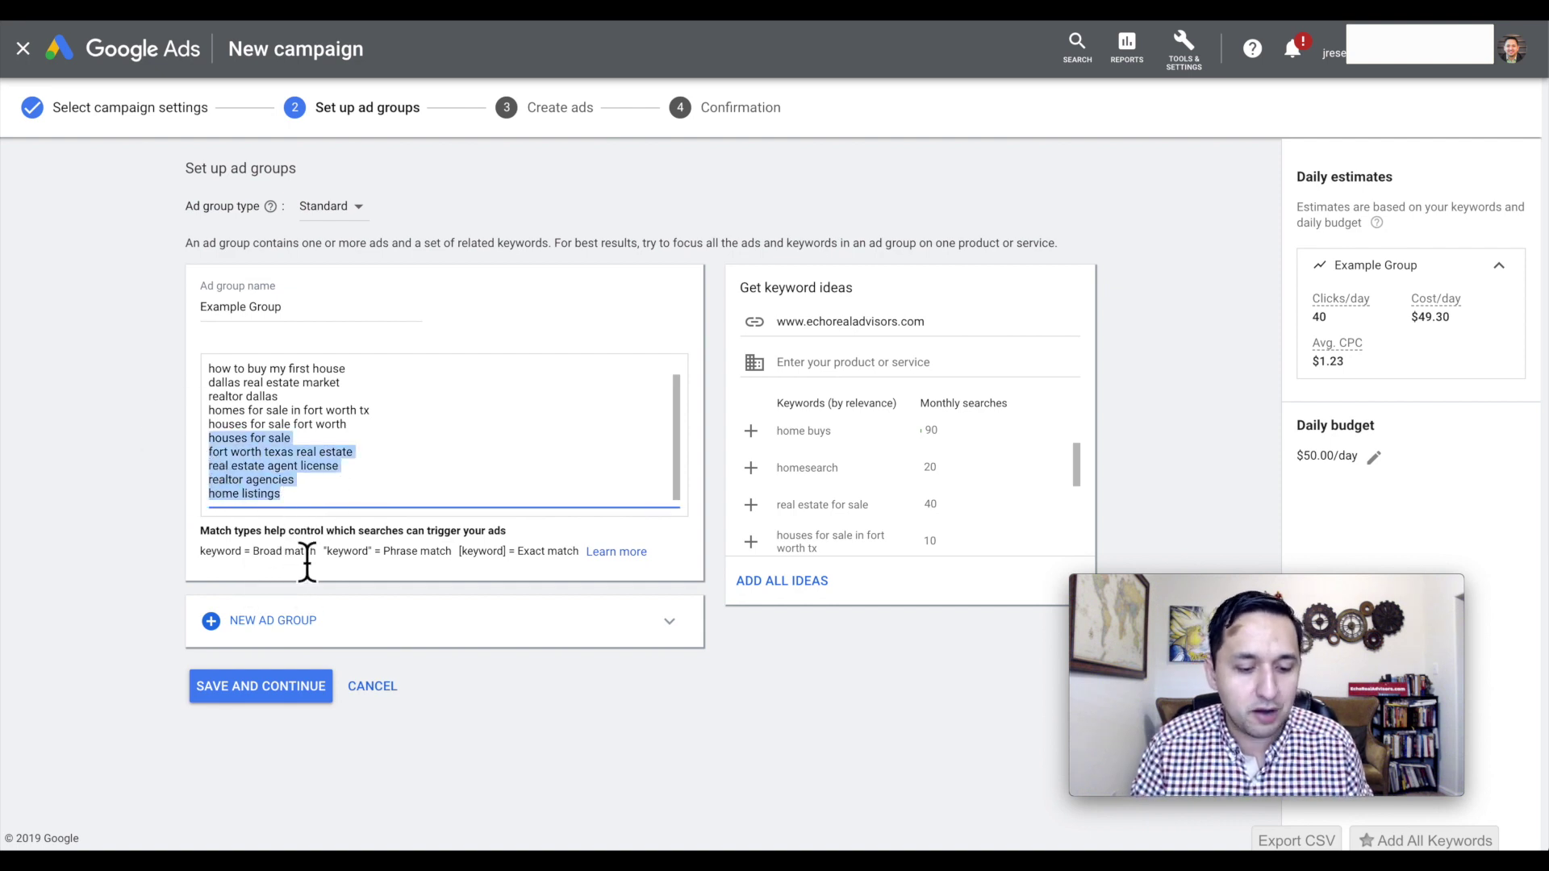
pyautogui.click(323, 504)
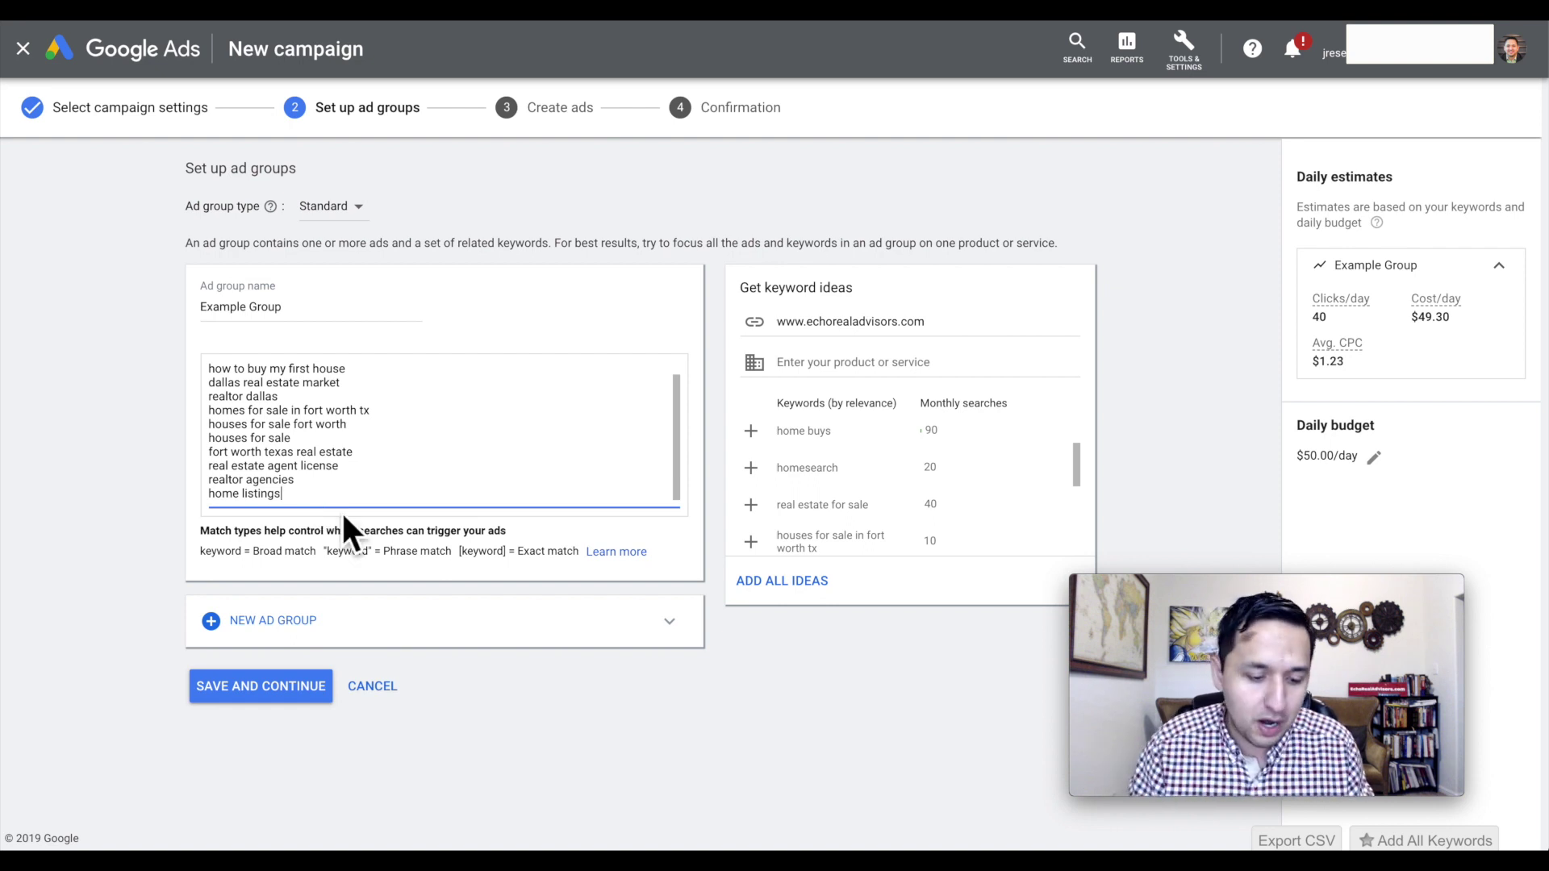
pyautogui.click(336, 560)
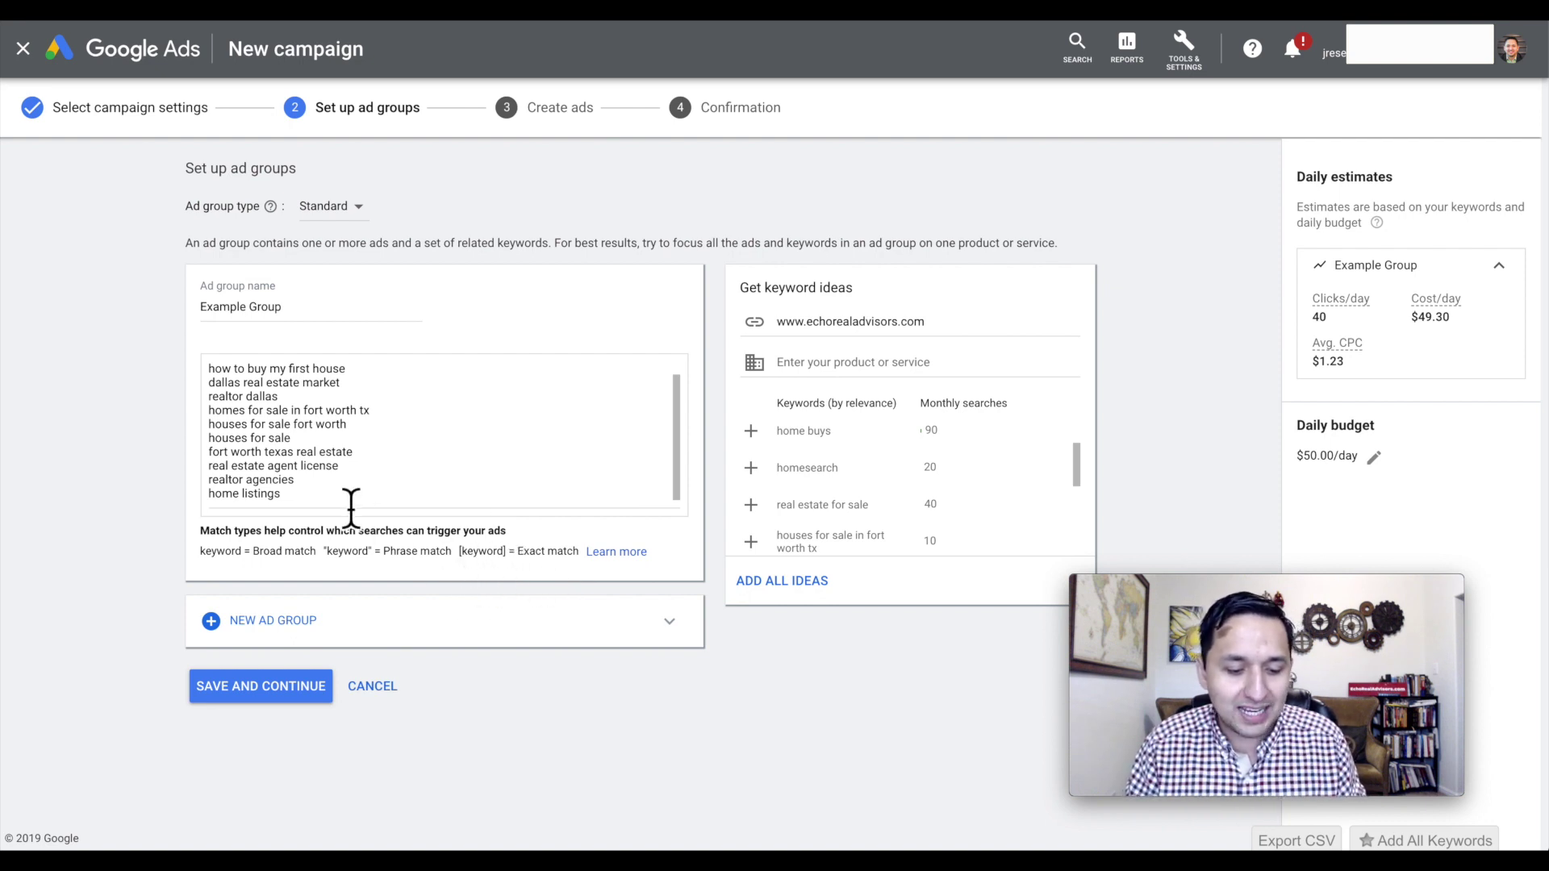
# Make the keyword "home listings" an exact match by enclosing it in square brackets.
pyautogui.click(315, 509)
pyautogui.write(']')
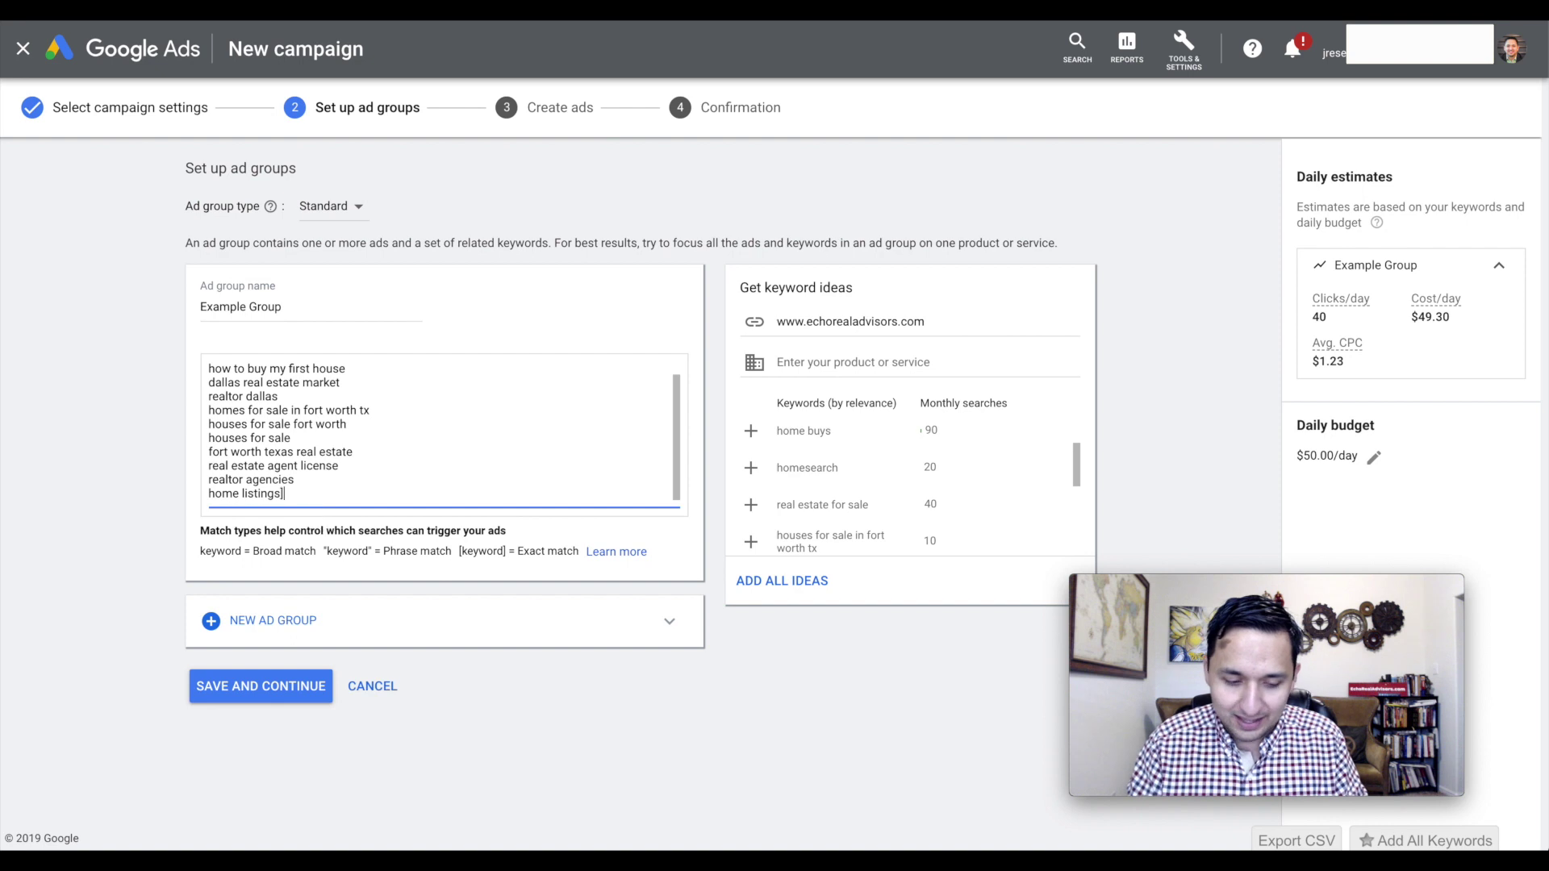
pyautogui.click(208, 495)
pyautogui.write('[')
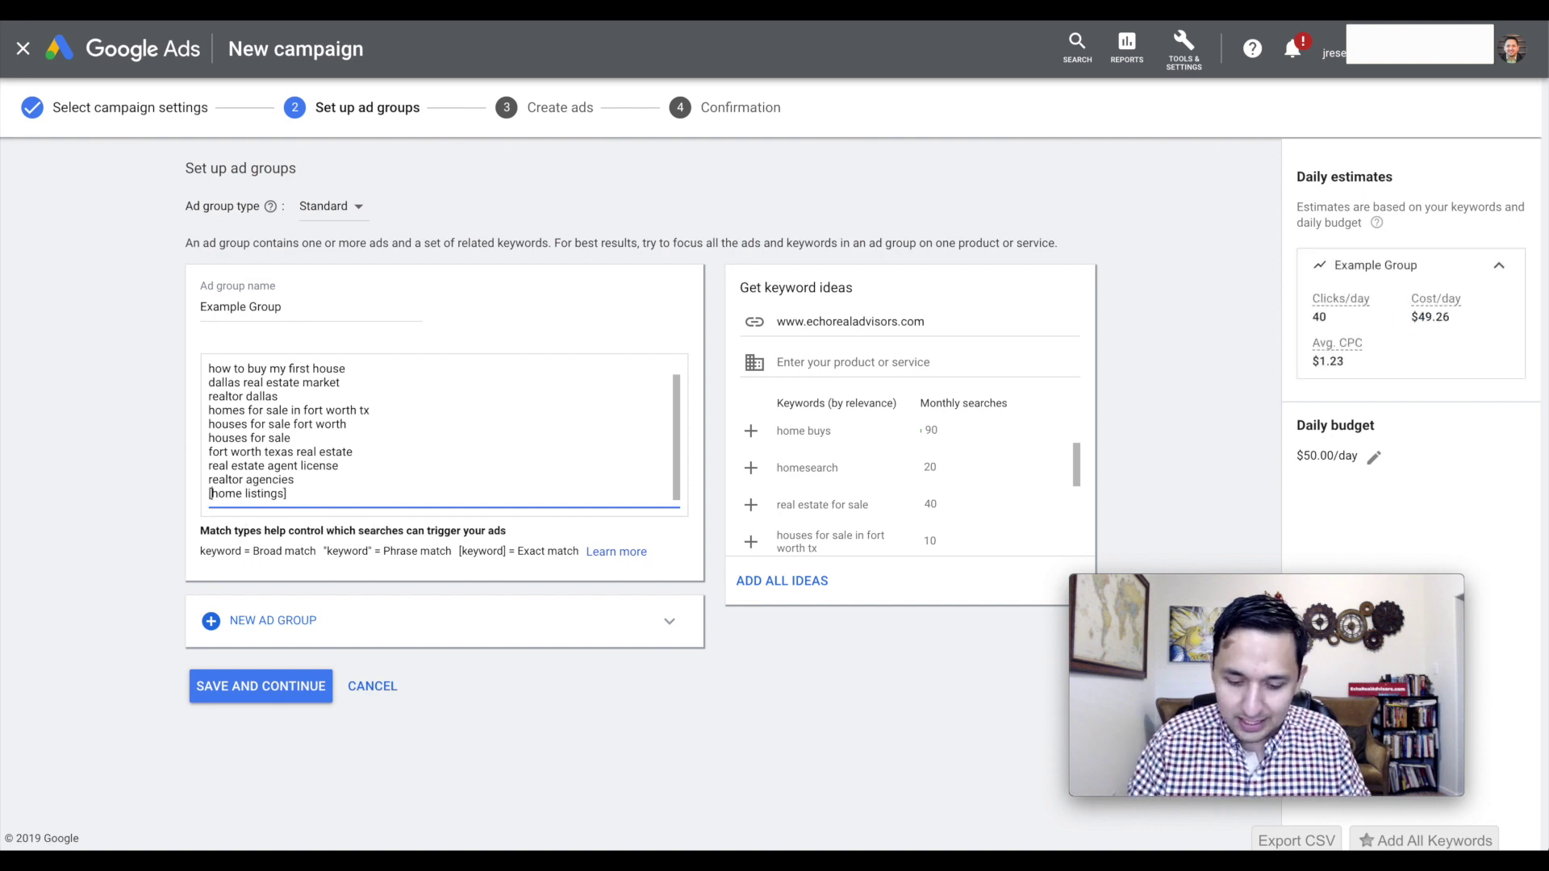
pyautogui.doubleClick(244, 502)
pyautogui.tripleClick(246, 502)
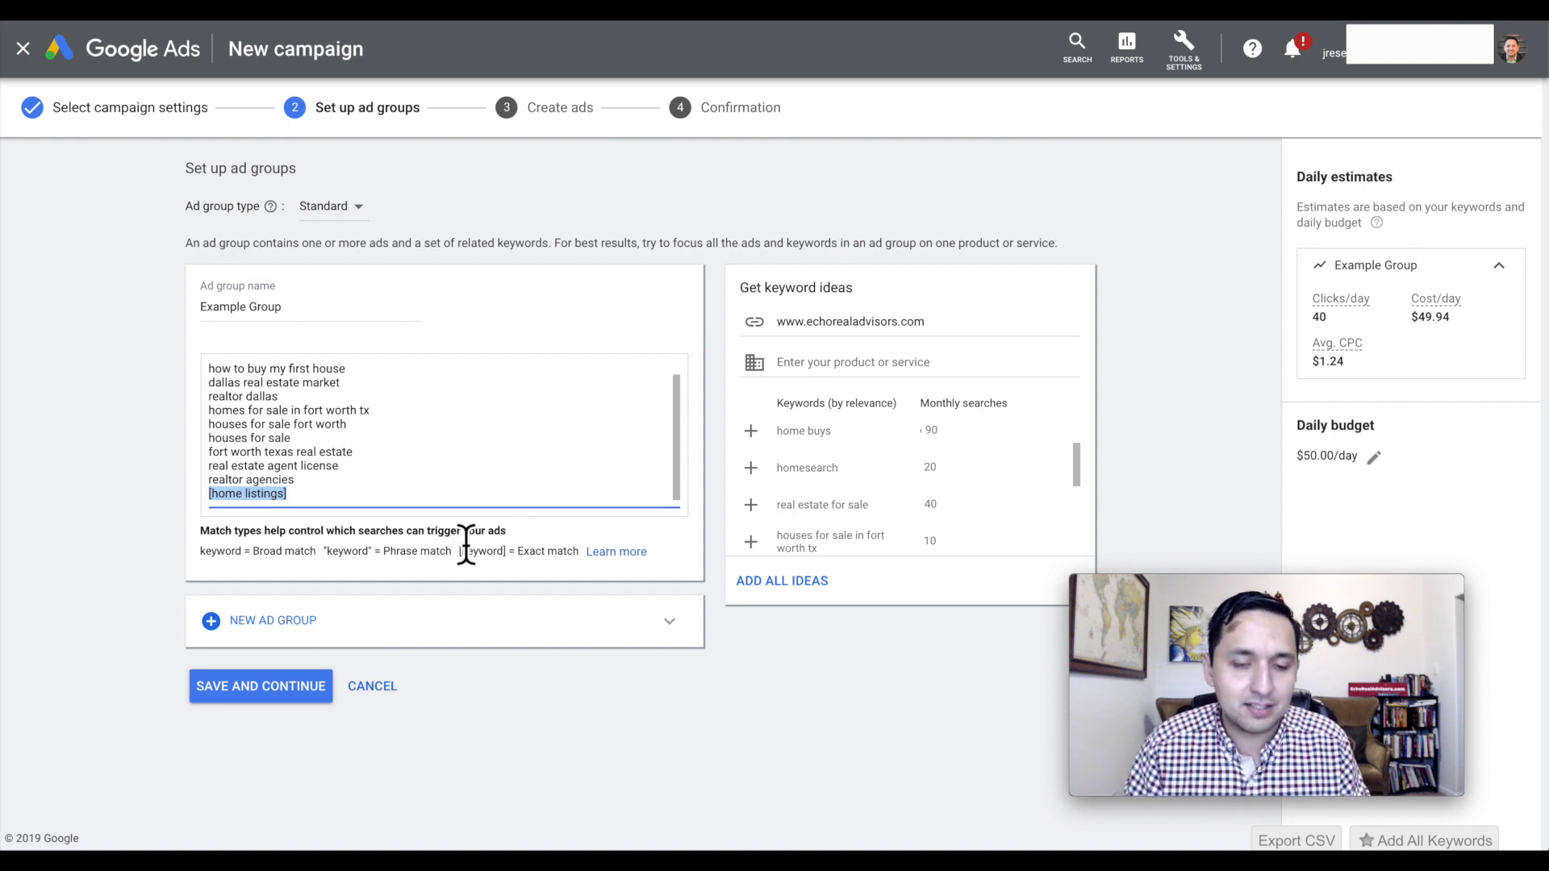
# Make the keyword "realtor agencies" a phrase match by enclosing it in quotation marks.
pyautogui.click(321, 489)
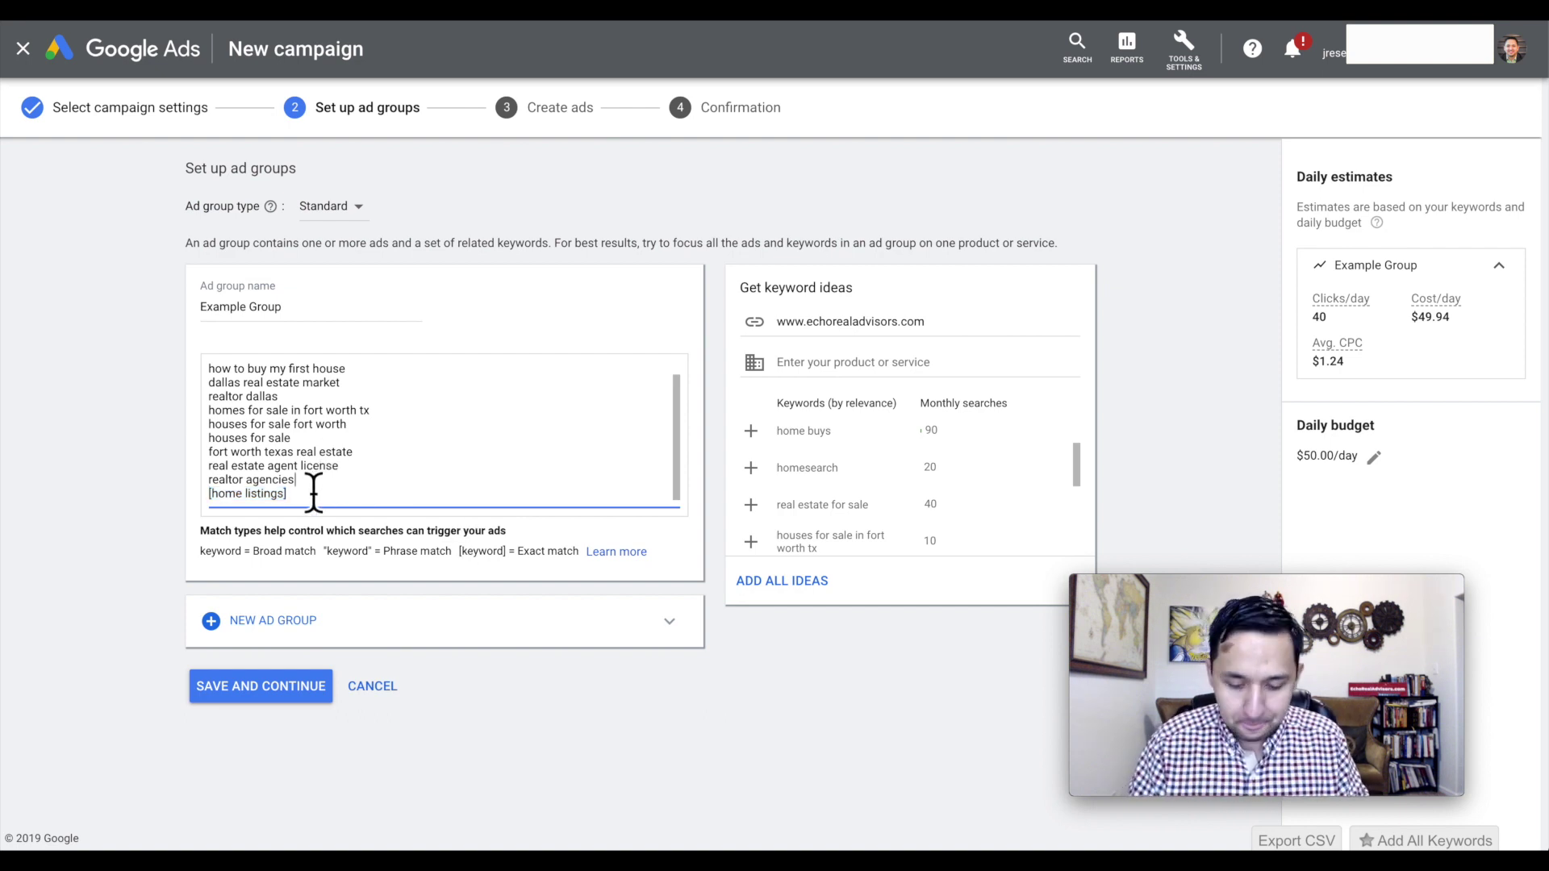
pyautogui.press('BackSpace')
pyautogui.write('s"')
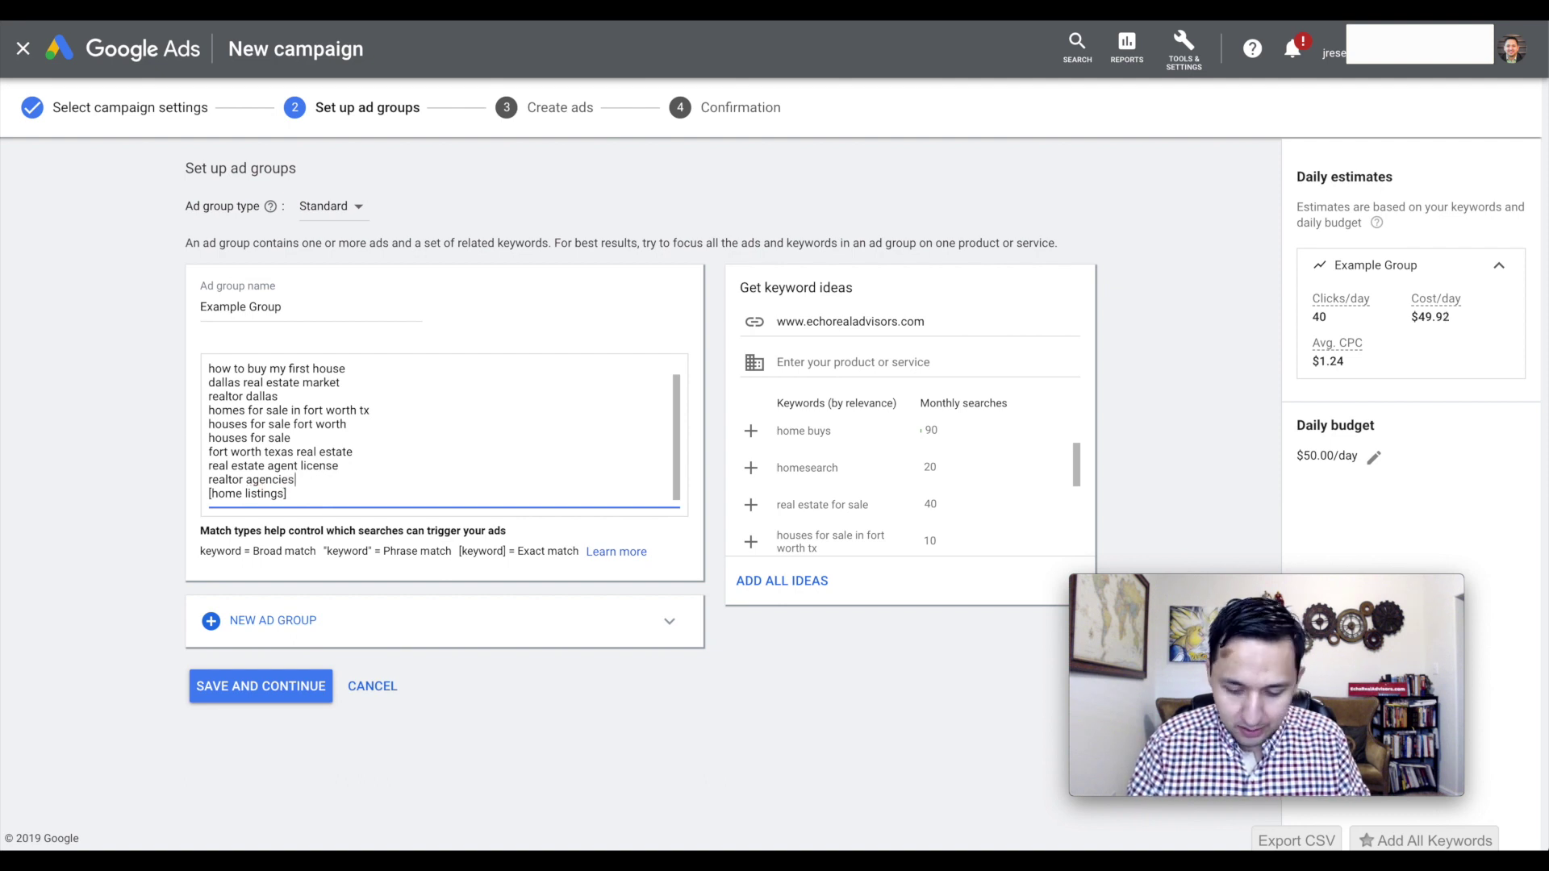
pyautogui.press('Home')
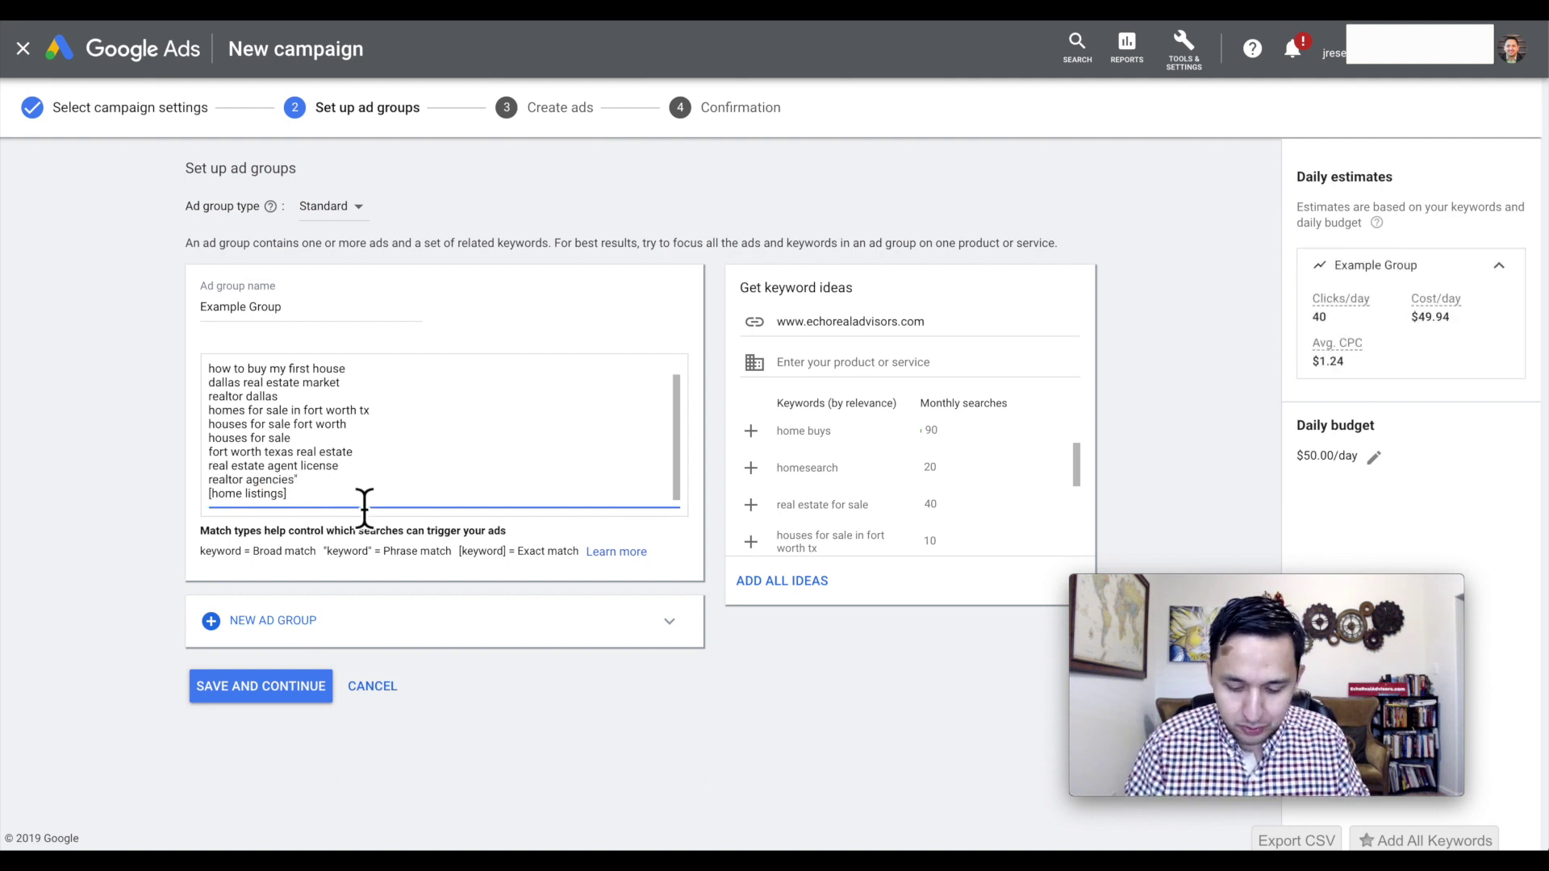
pyautogui.write('"')
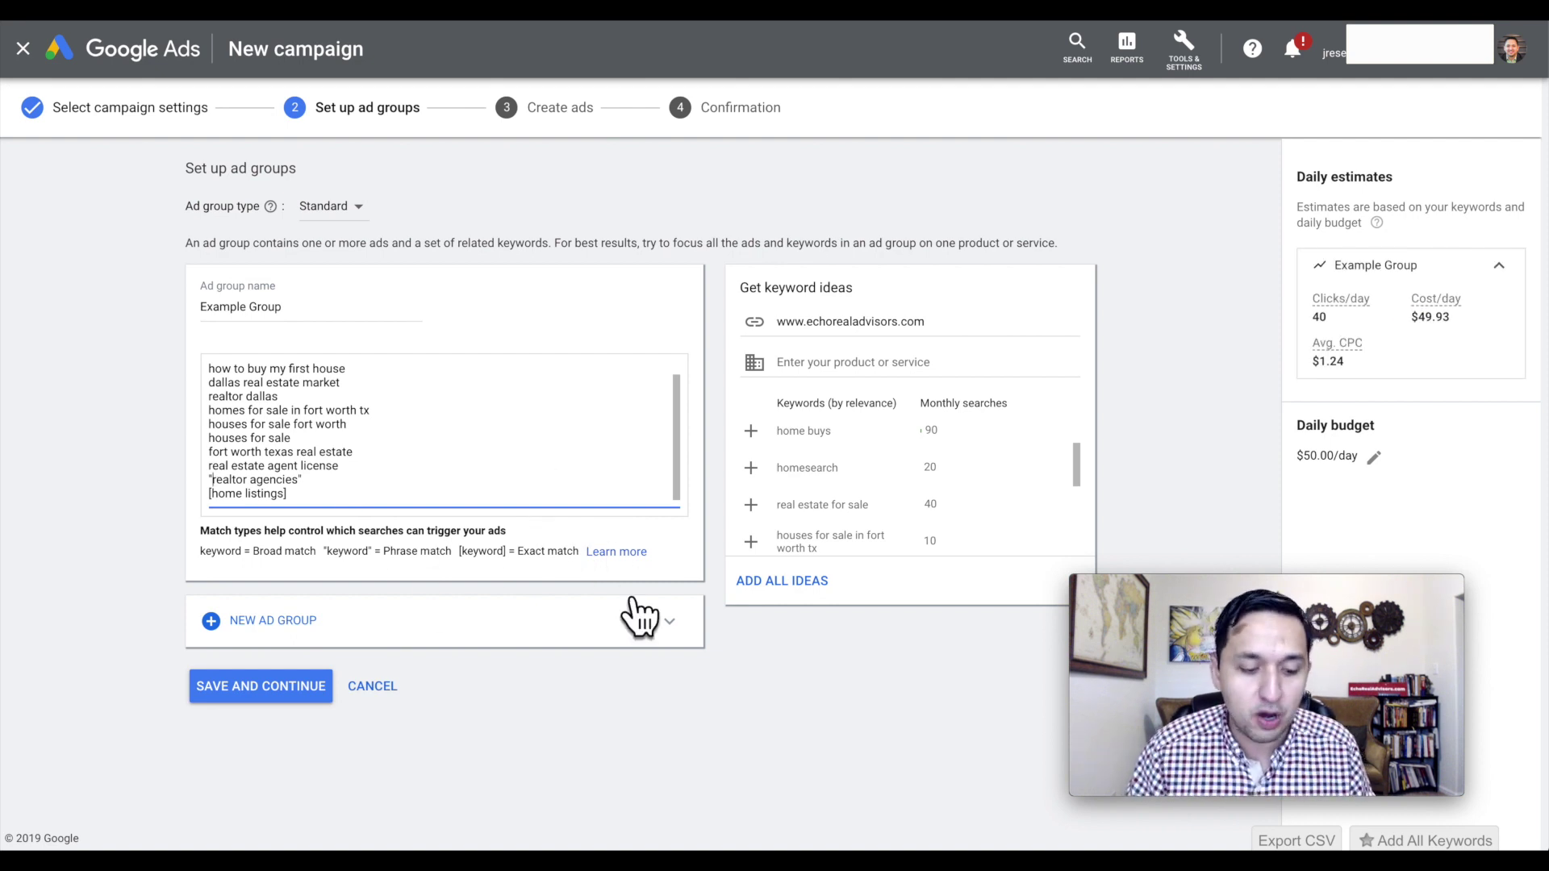
# Open the help article on keyword match types and read down to the broad match modifier and phrase match explanations.
pyautogui.click(611, 553)
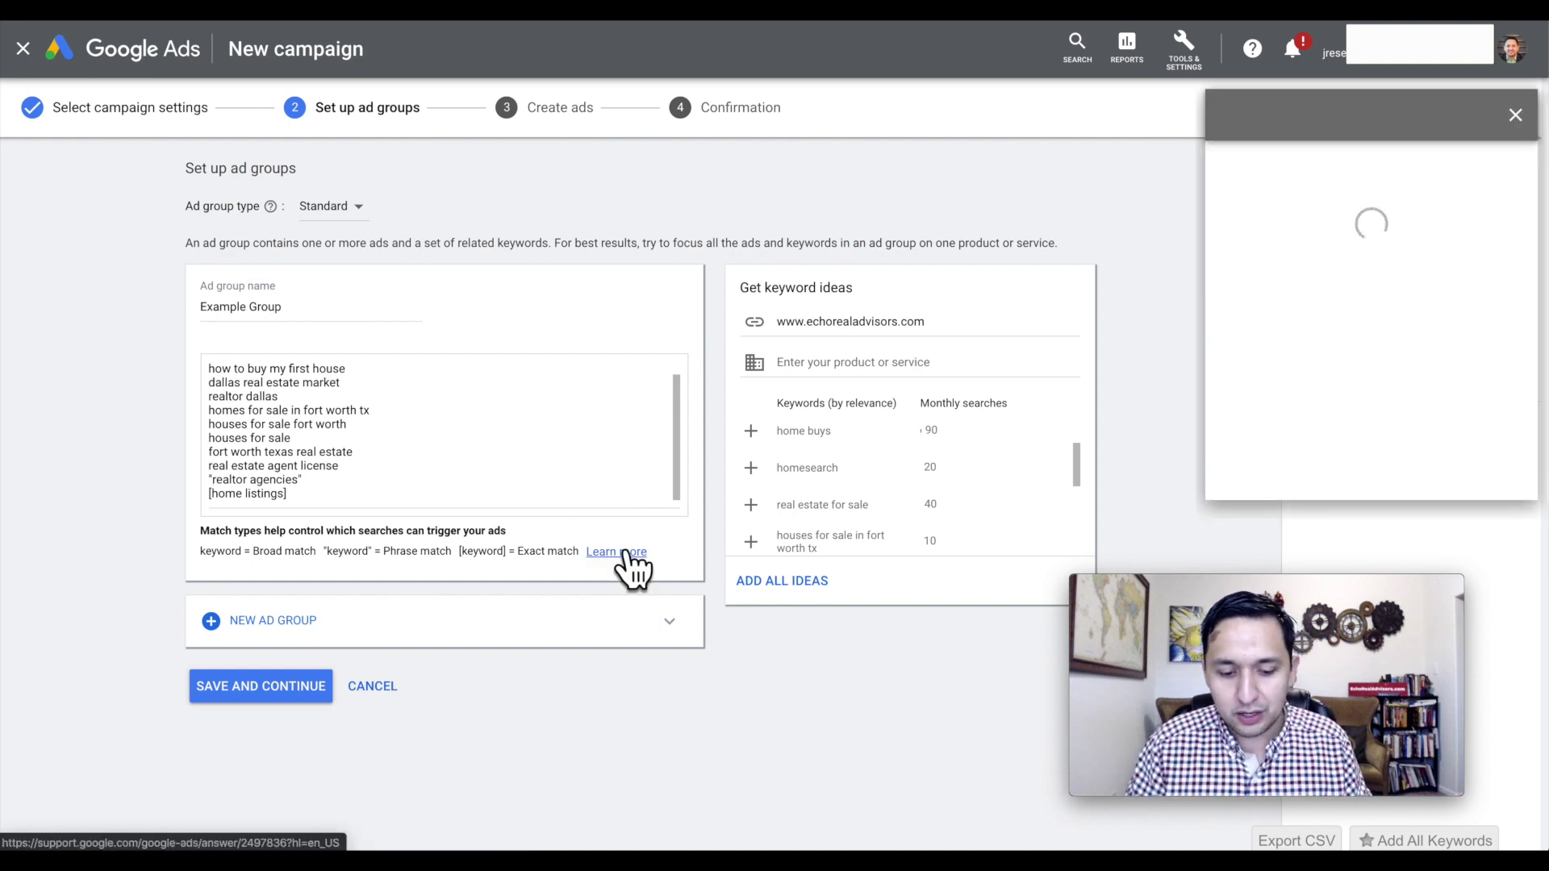
pyautogui.scroll(-3, 1339, 331)
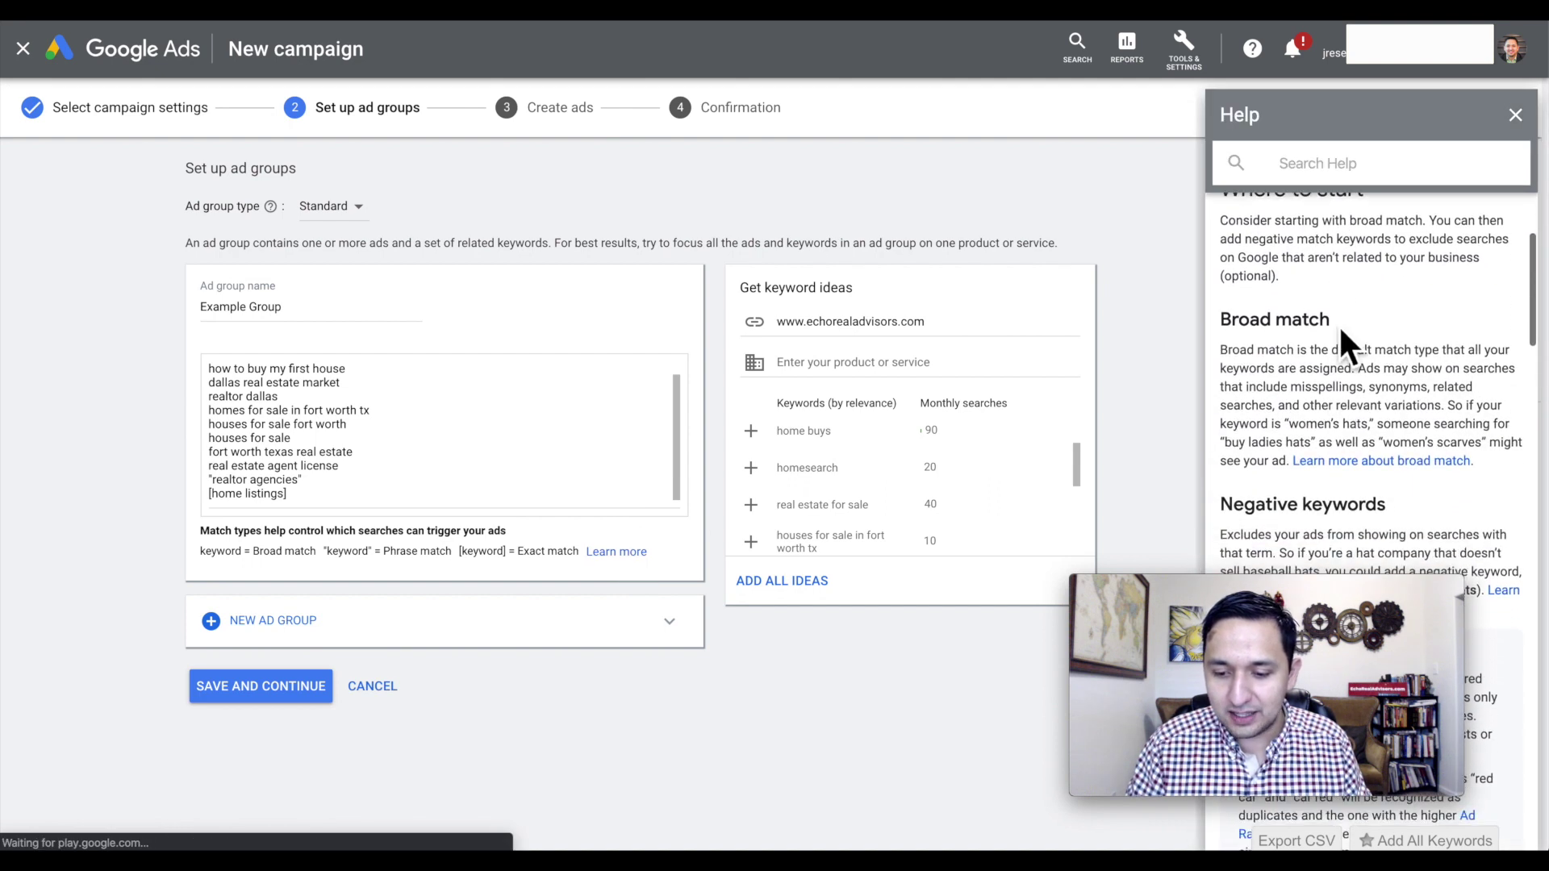
pyautogui.scroll(-10, 1340, 331)
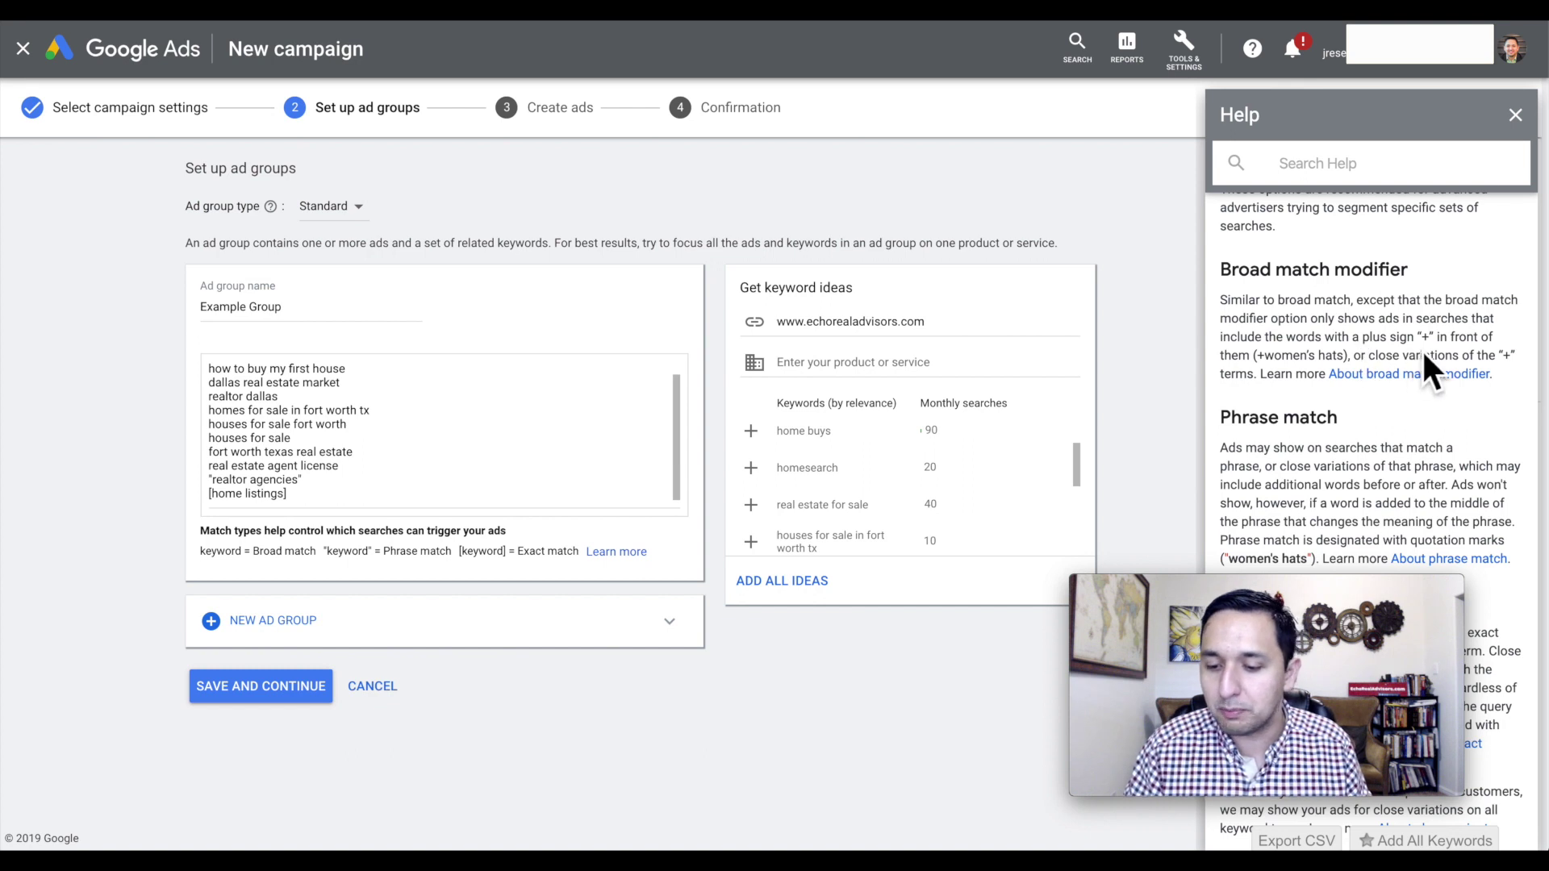
# Apply the broad match modifier to "agent" in the keyword "real estate agent license" by putting a plus sign before that word.
pyautogui.click(315, 488)
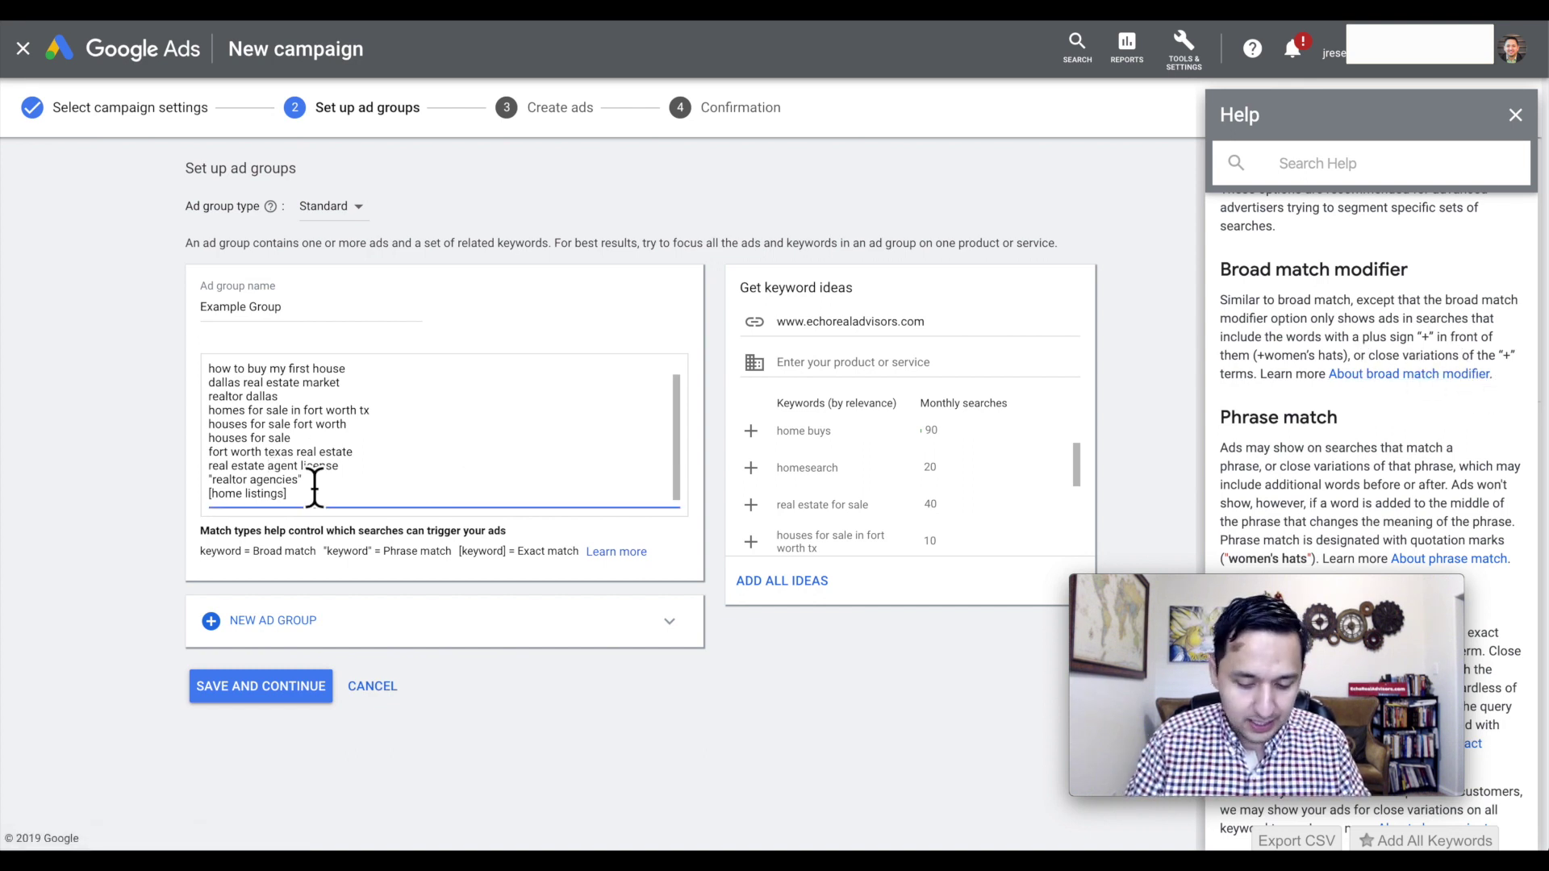
pyautogui.write('+')
pyautogui.tripleClick(300, 468)
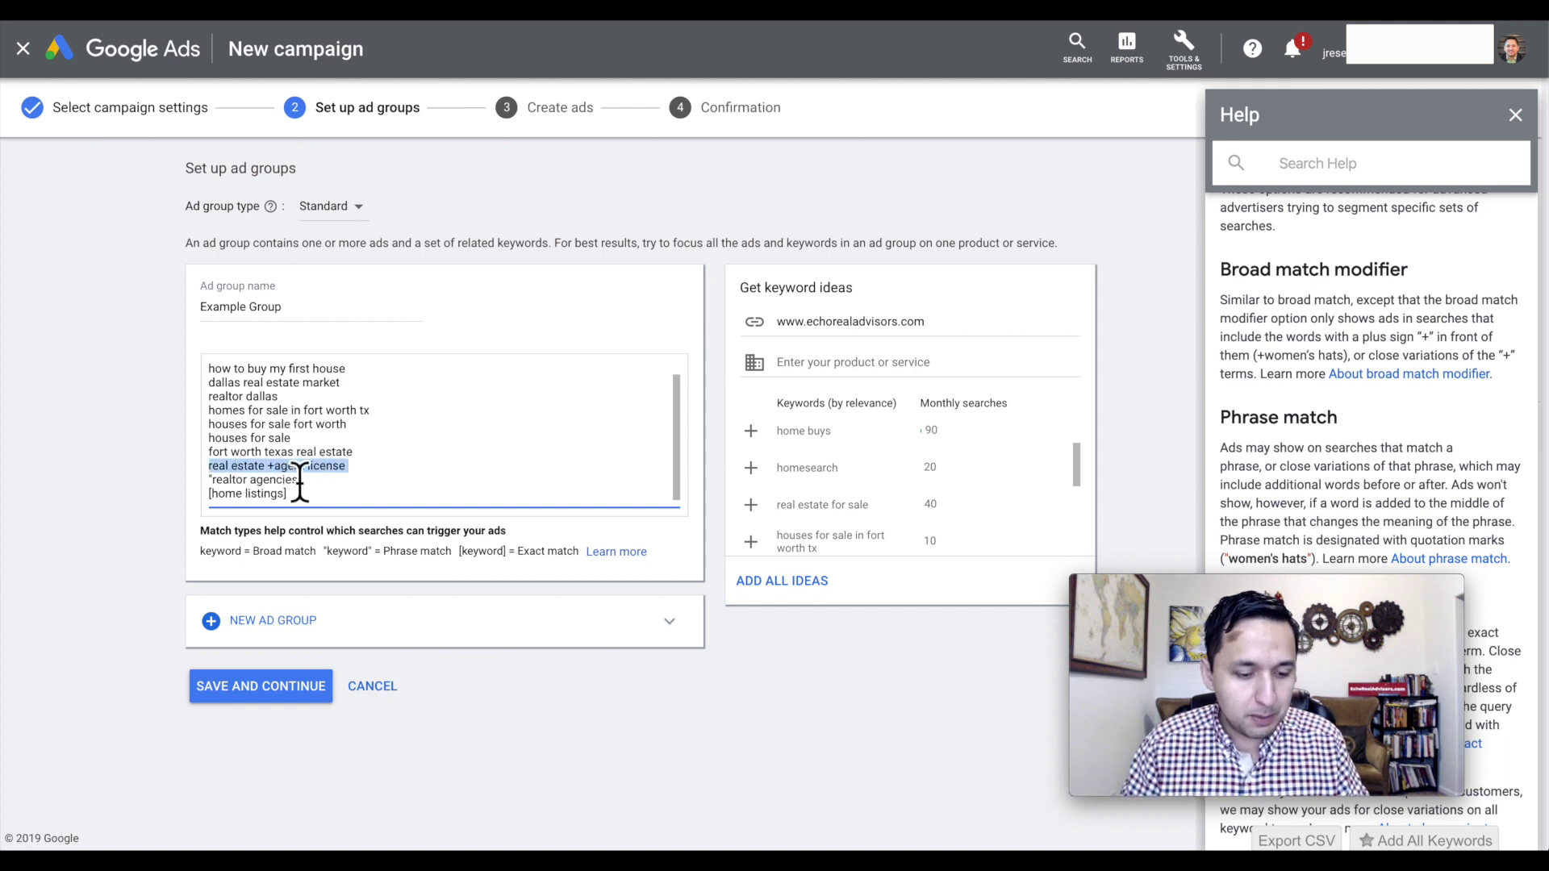
# Undo the plus sign before "agent" in the keyword "real estate agent license" and put it back.
pyautogui.hotkey('ctrl', 'z')
pyautogui.doubleClick(284, 468)
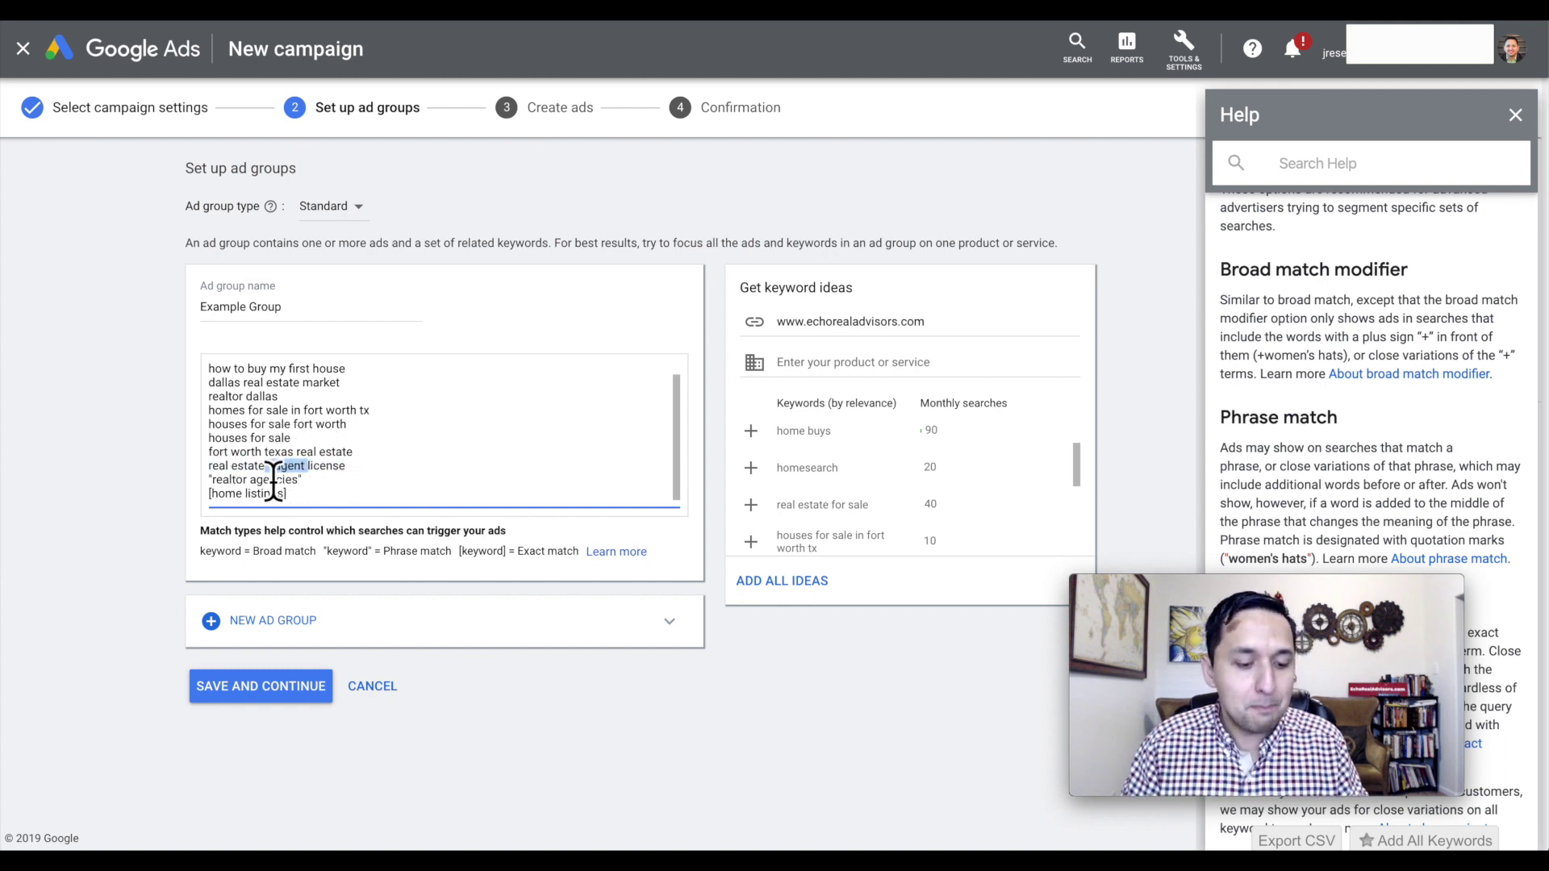
pyautogui.press('Left')
pyautogui.write('+')
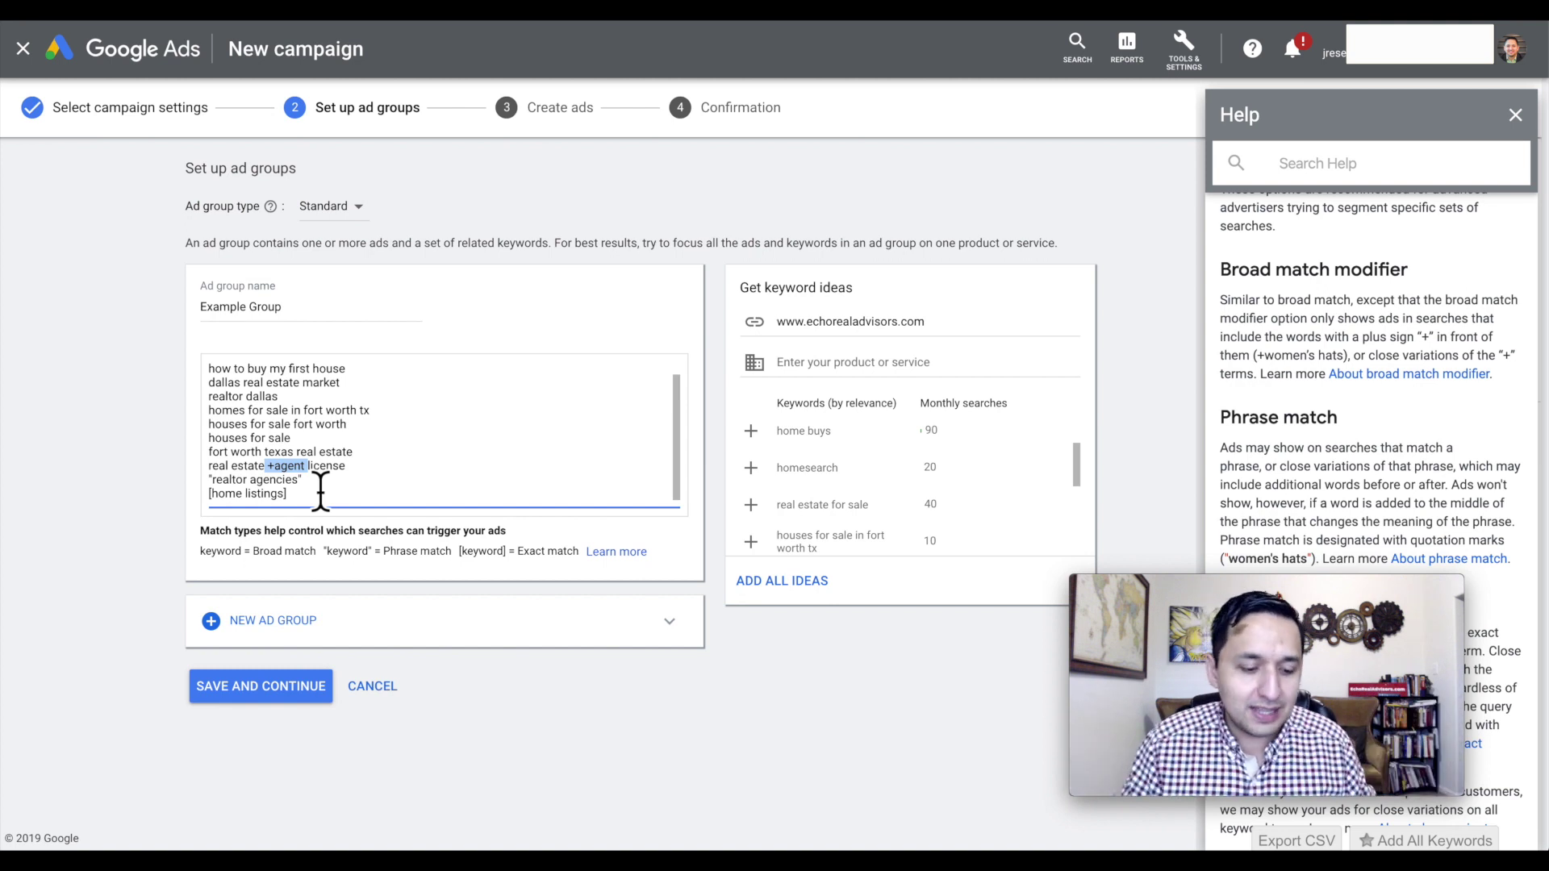
pyautogui.click(562, 749)
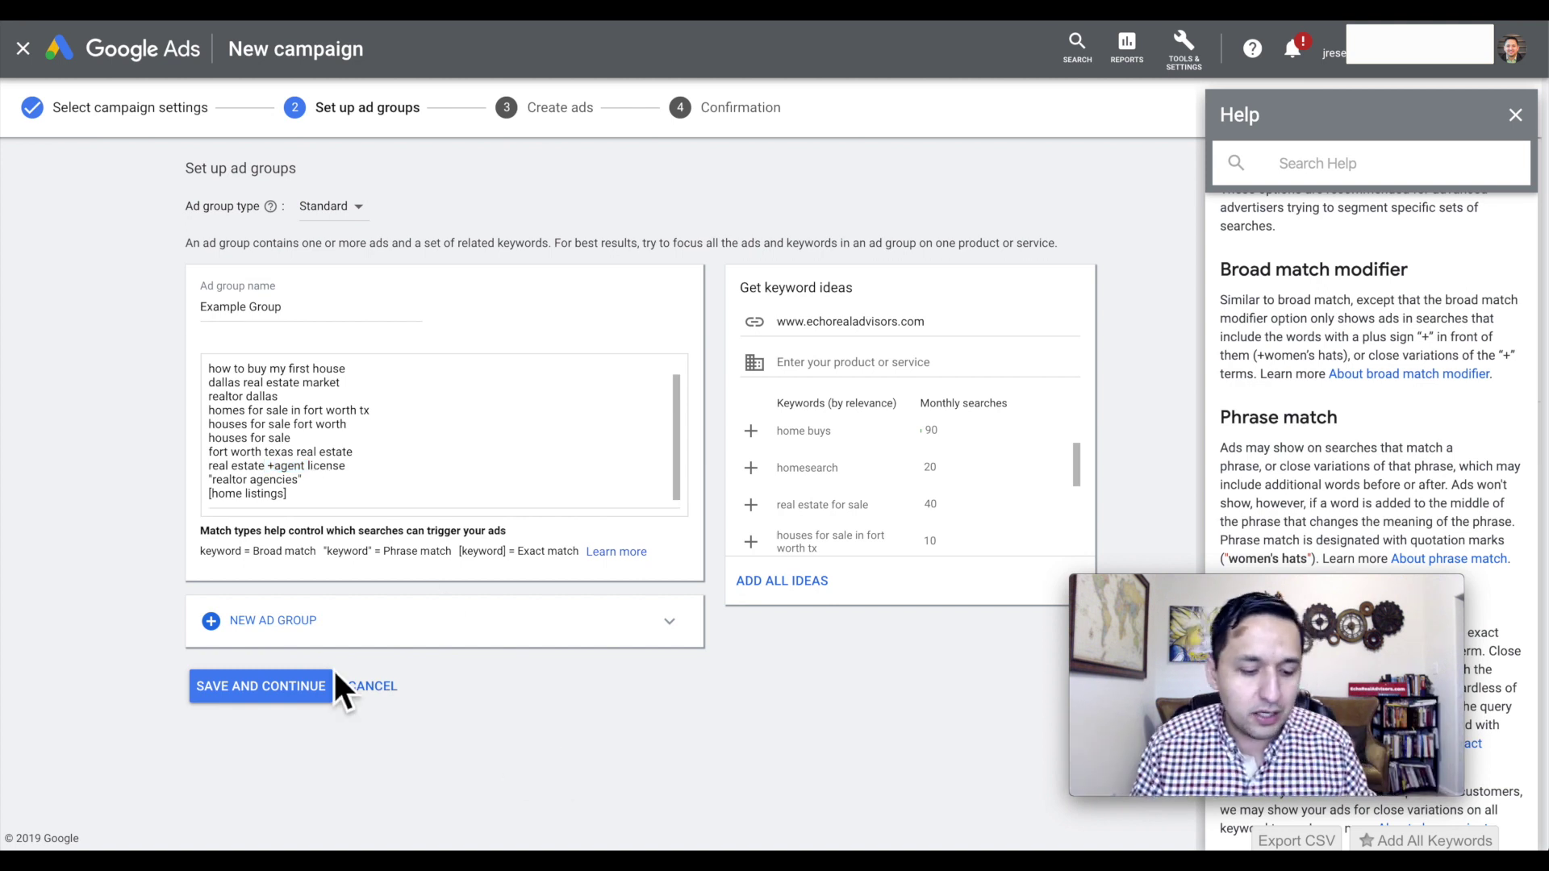
# Add a second ad group without keywords, then save the ad groups and continue to ad creation.
pyautogui.click(284, 632)
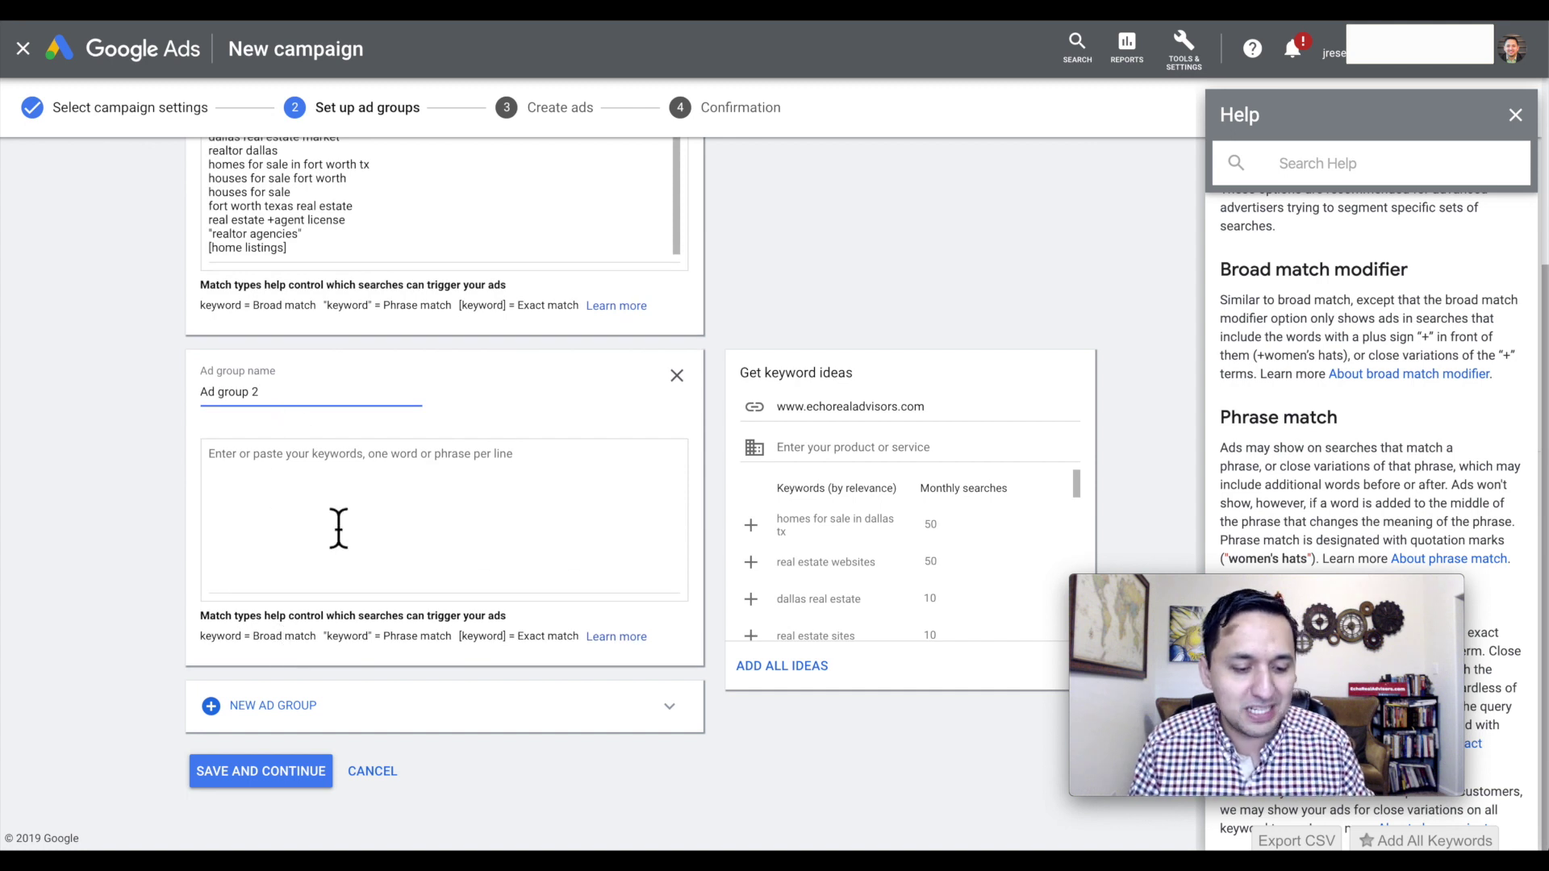
pyautogui.scroll(3, 337, 529)
pyautogui.scroll(-3, 338, 520)
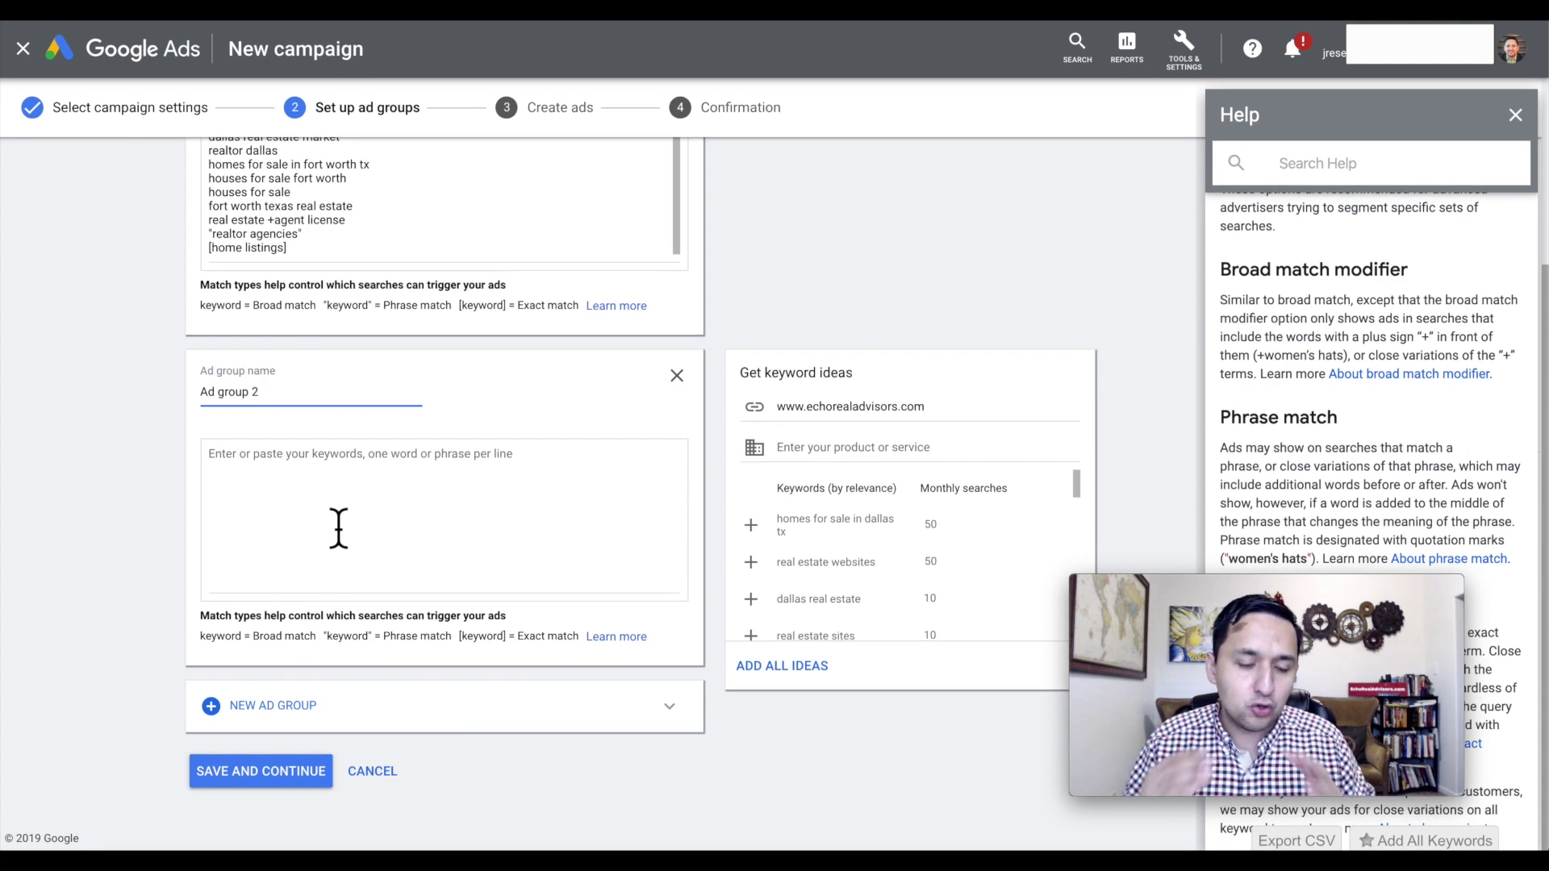
pyautogui.scroll(3, 338, 529)
pyautogui.scroll(-3, 338, 529)
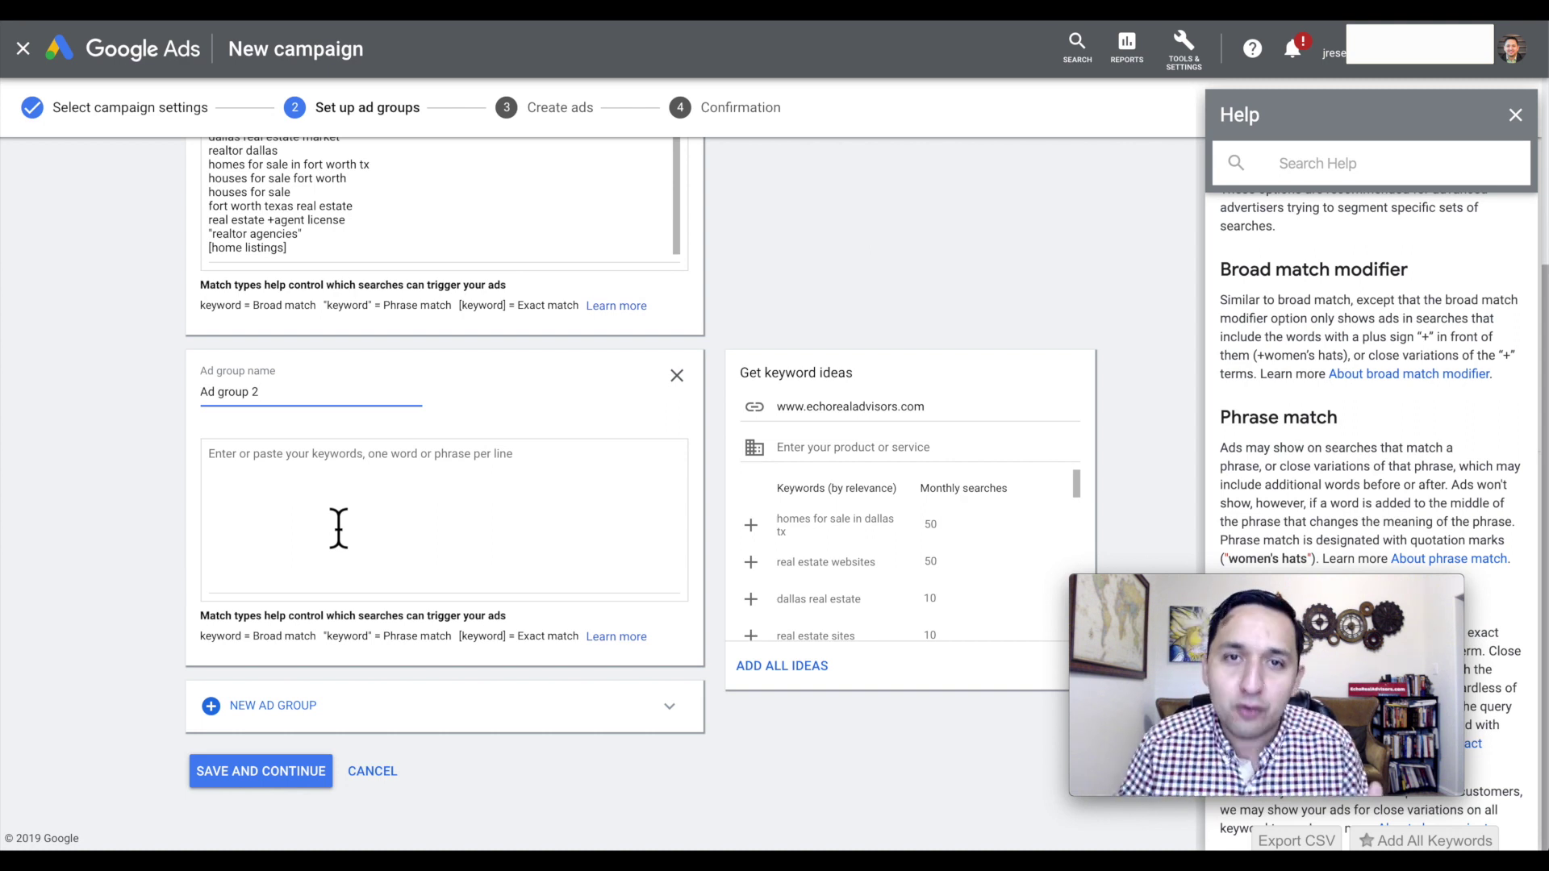
pyautogui.click(245, 785)
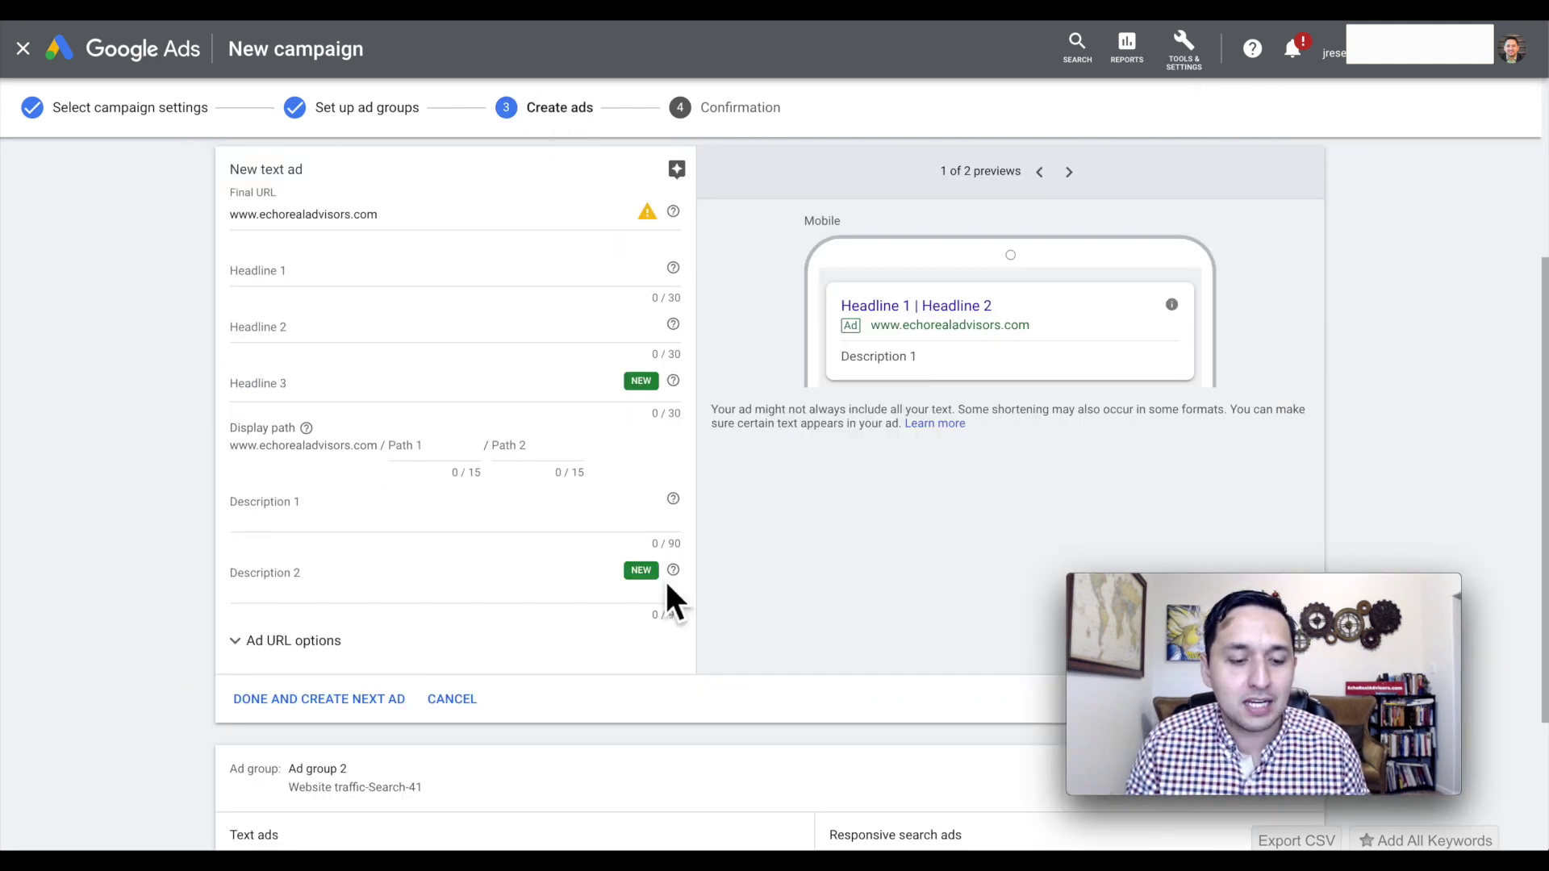
# Enter "Headline 1", "Headline 2" and "Headline 3" as the three headlines of Example Group's first text ad.
pyautogui.scroll(-3, 667, 578)
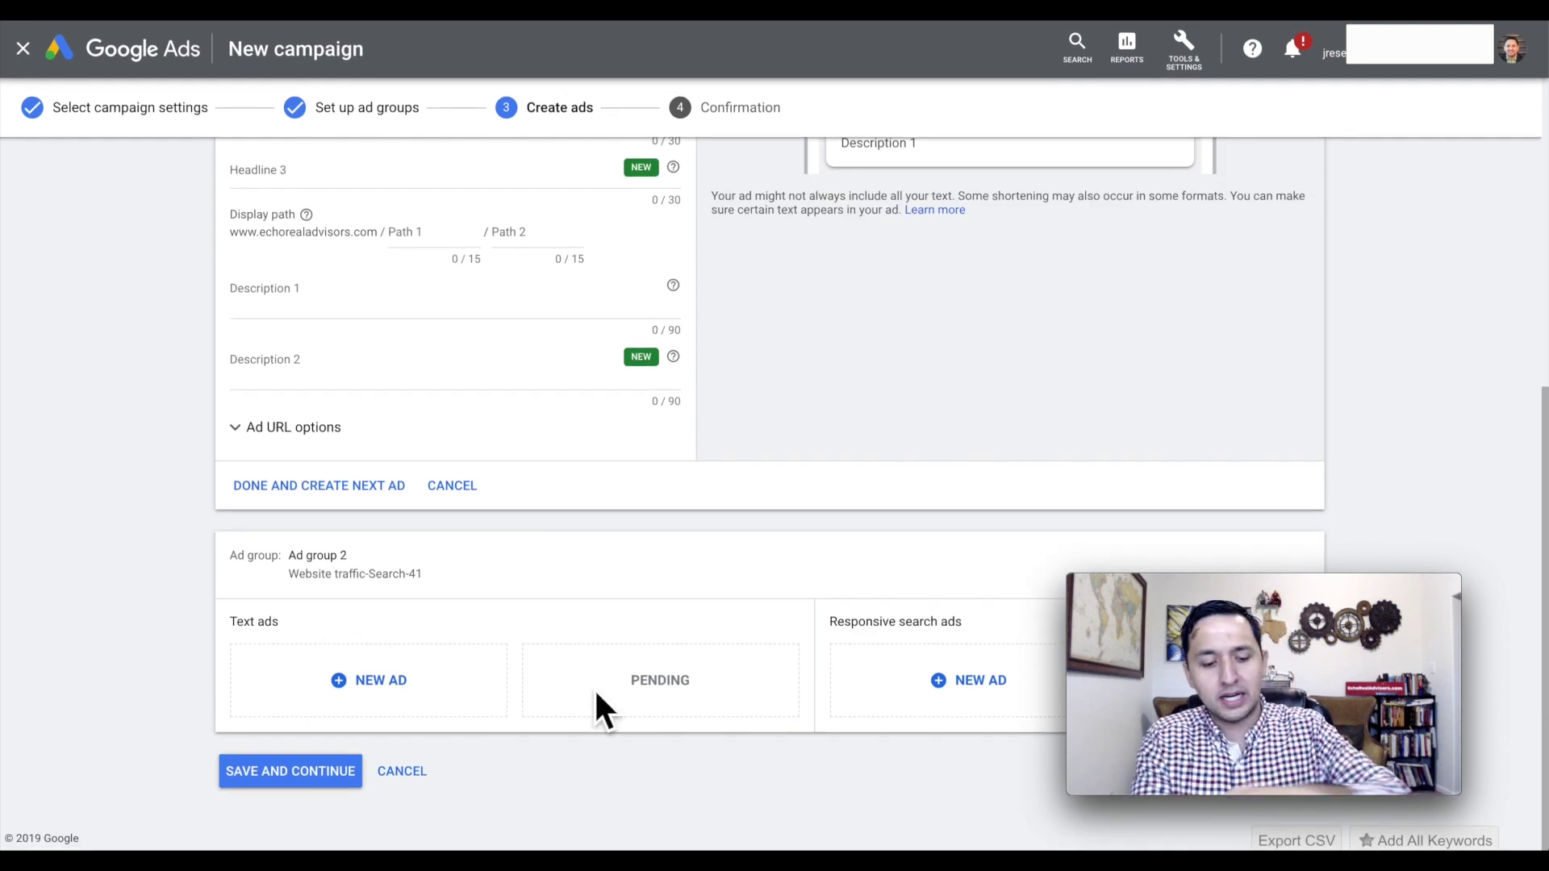
pyautogui.click(501, 684)
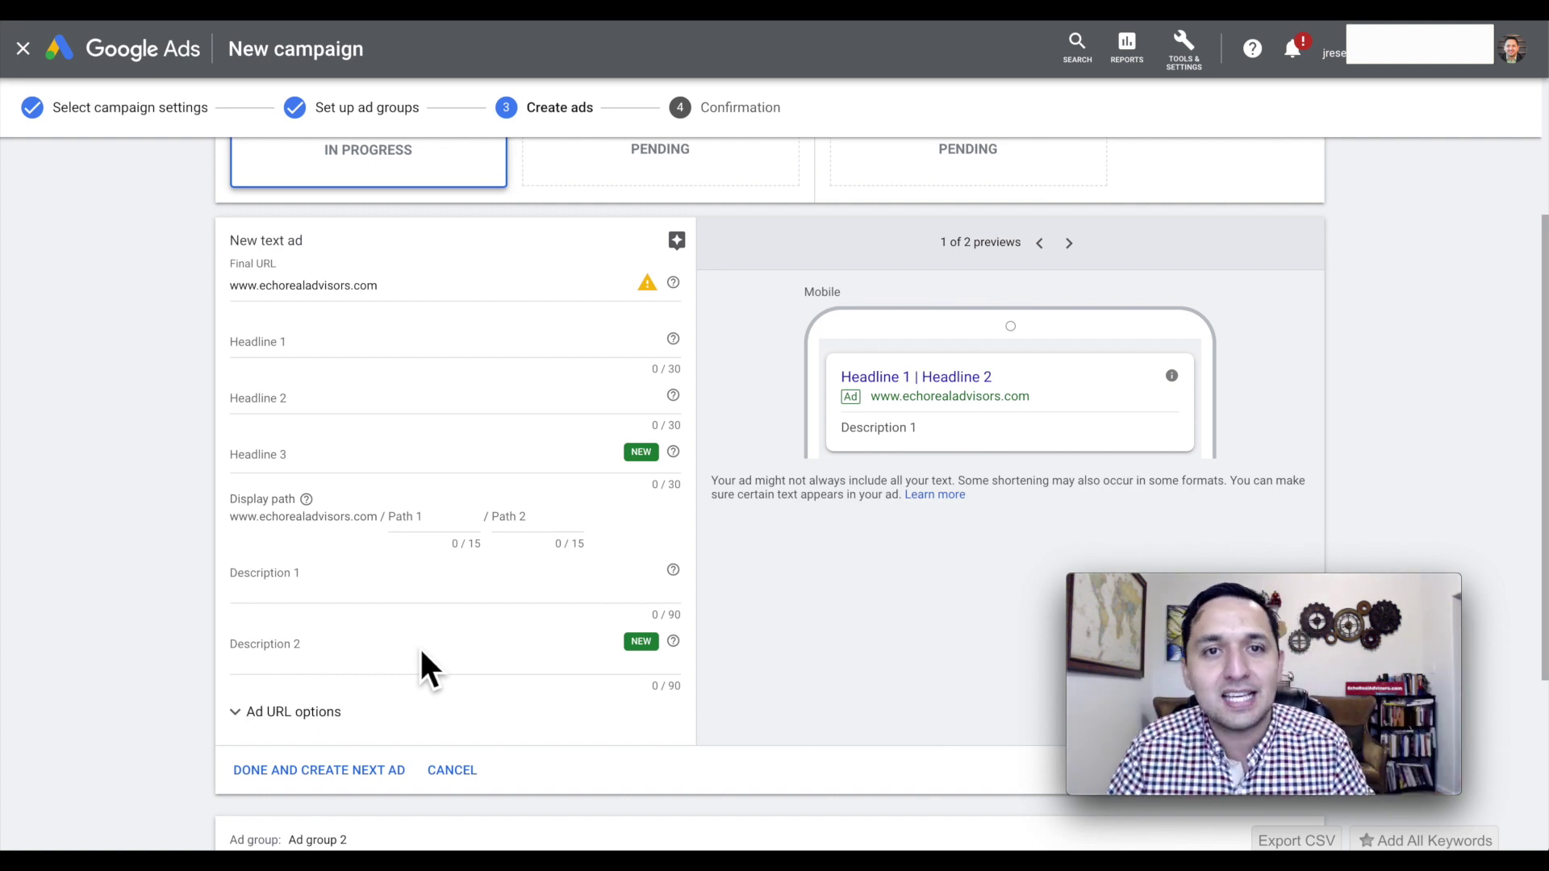
pyautogui.click(312, 341)
pyautogui.write('Headline')
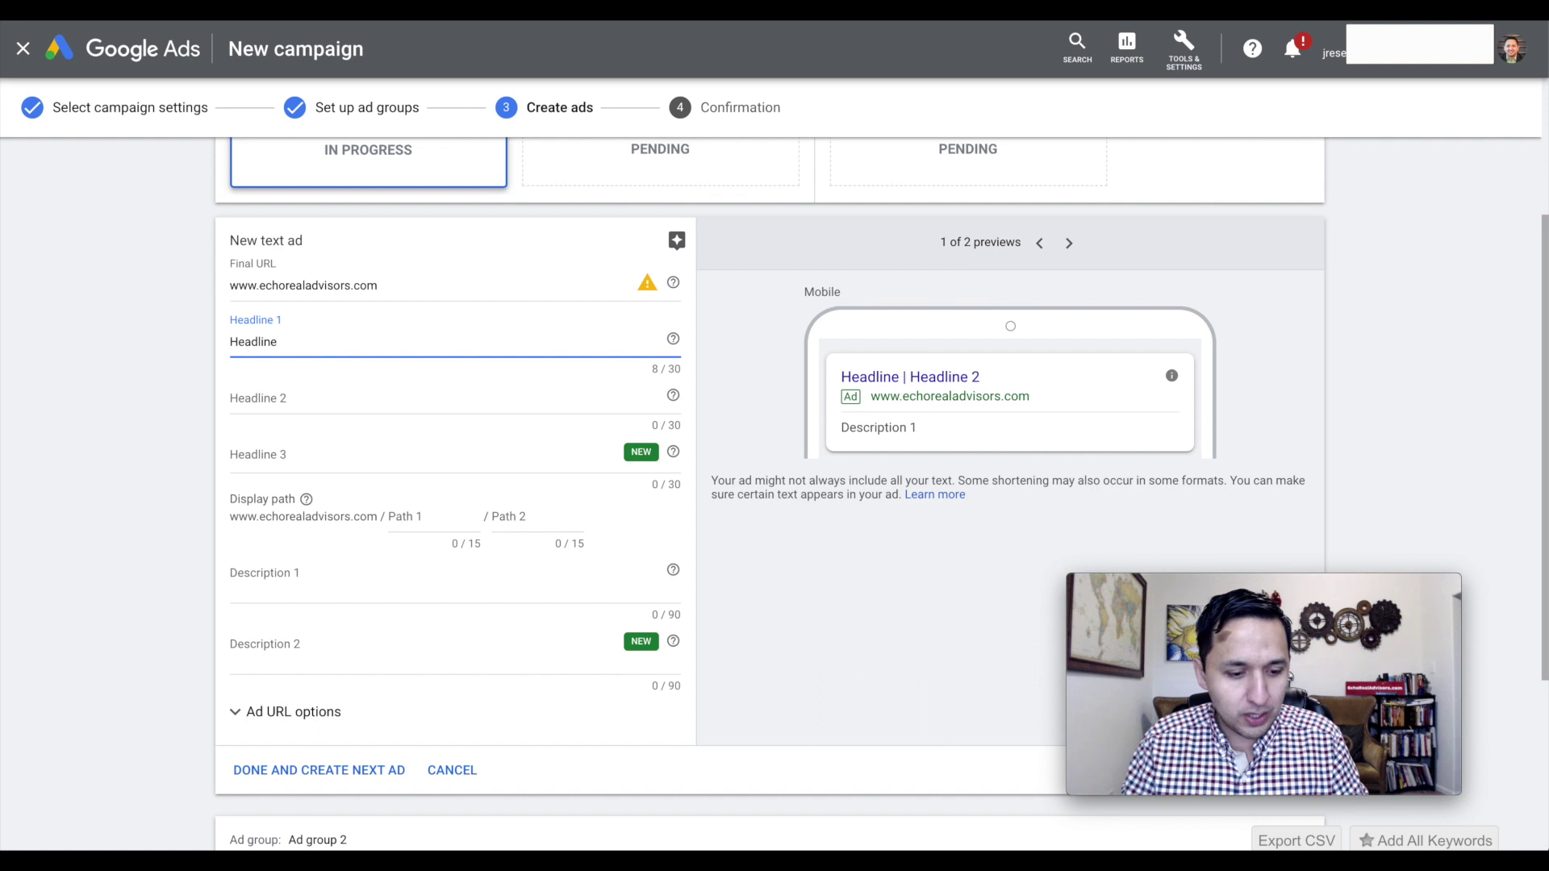
pyautogui.write(' 1')
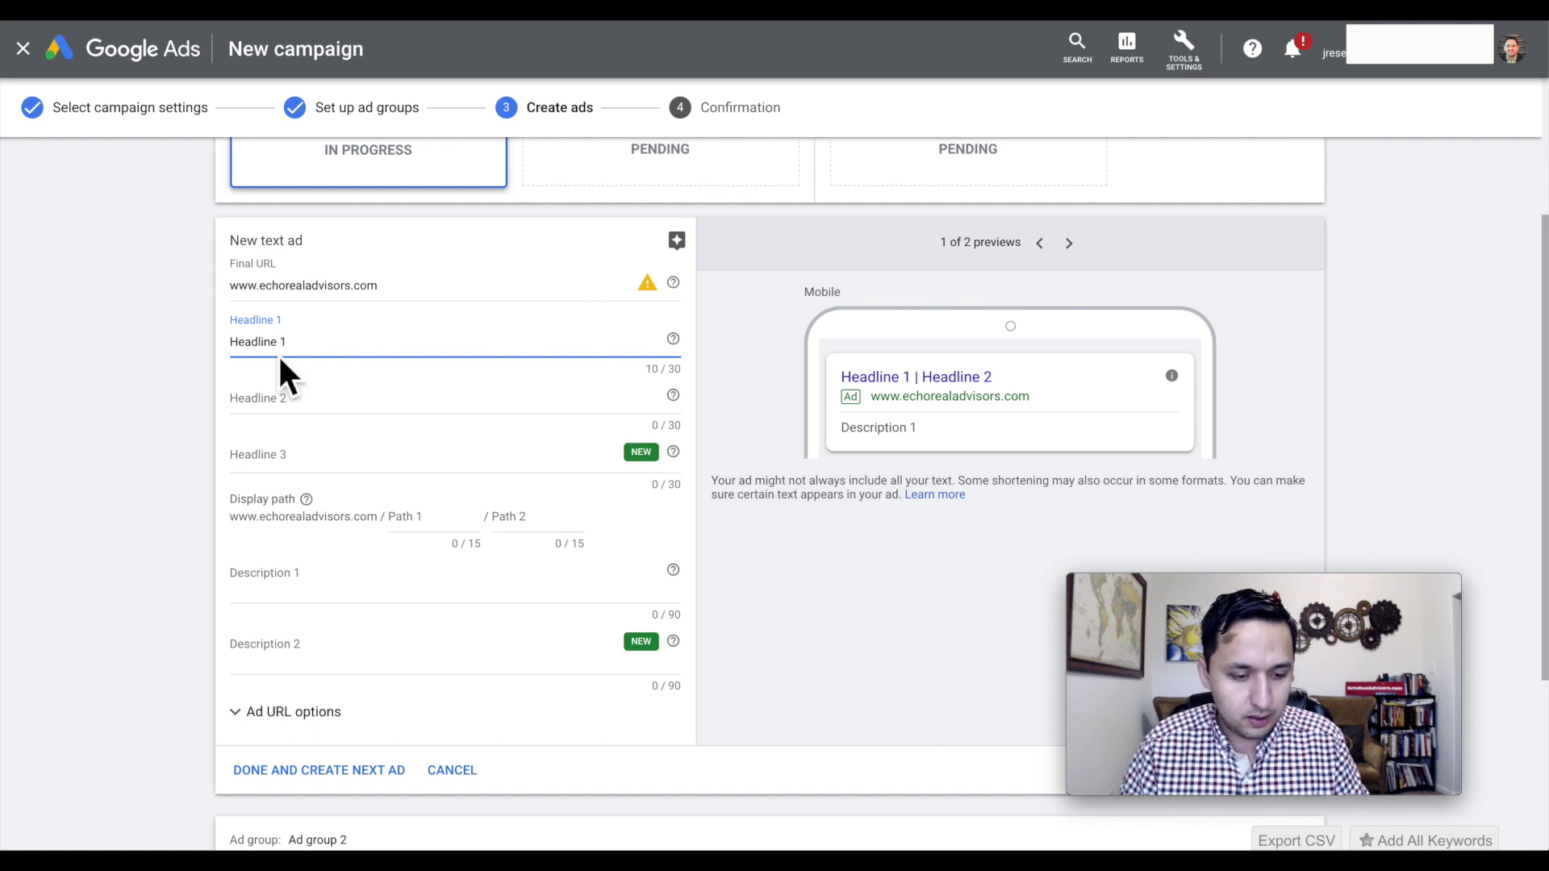
pyautogui.click(271, 413)
pyautogui.write('Headline 2')
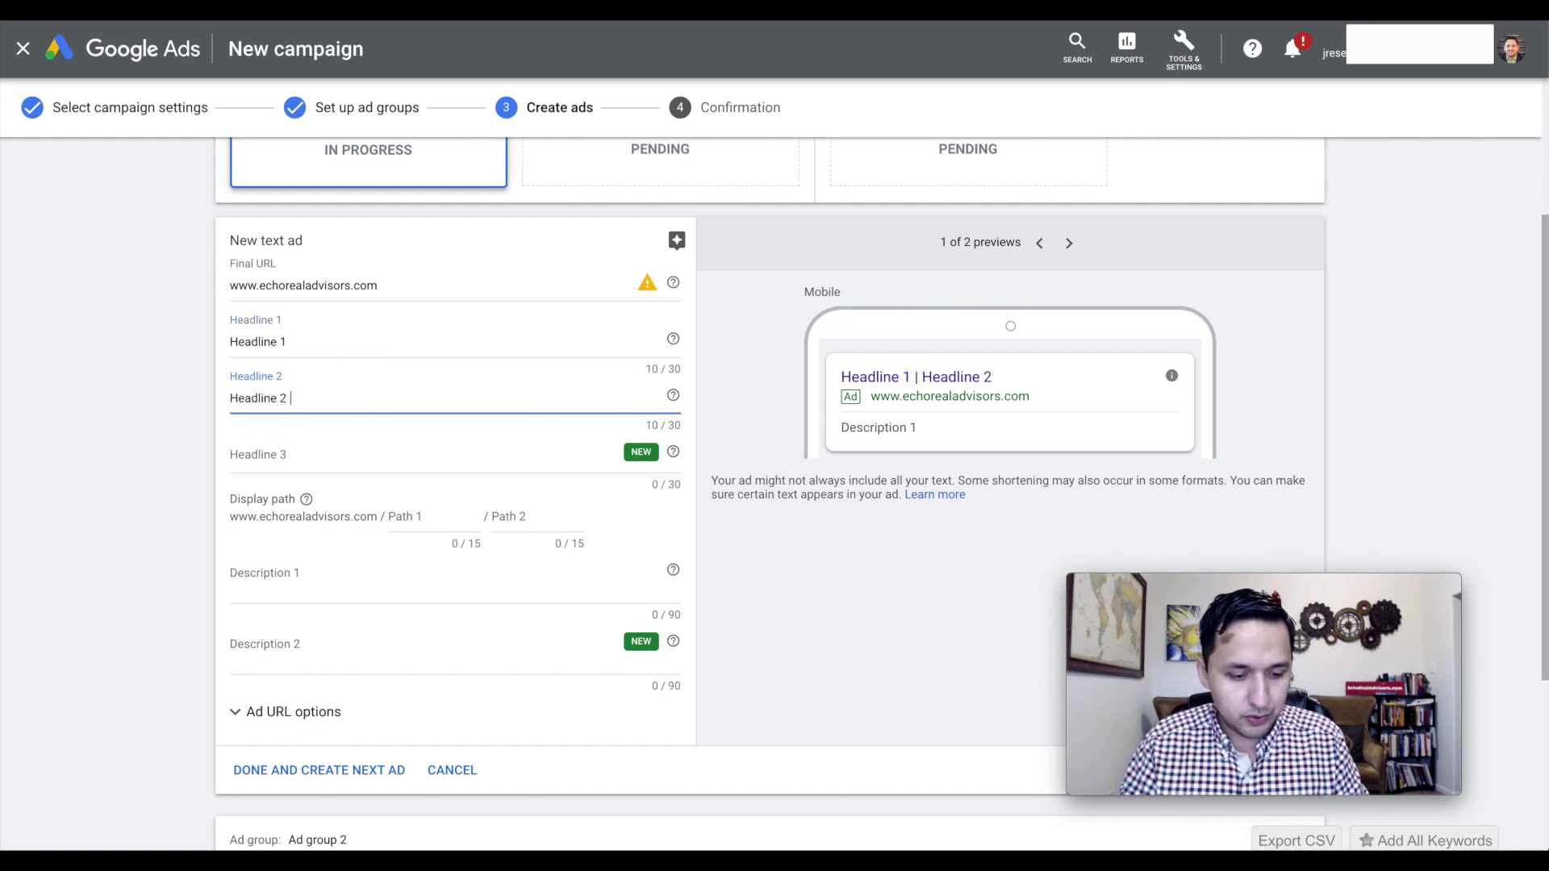
pyautogui.click(266, 458)
pyautogui.write('Head')
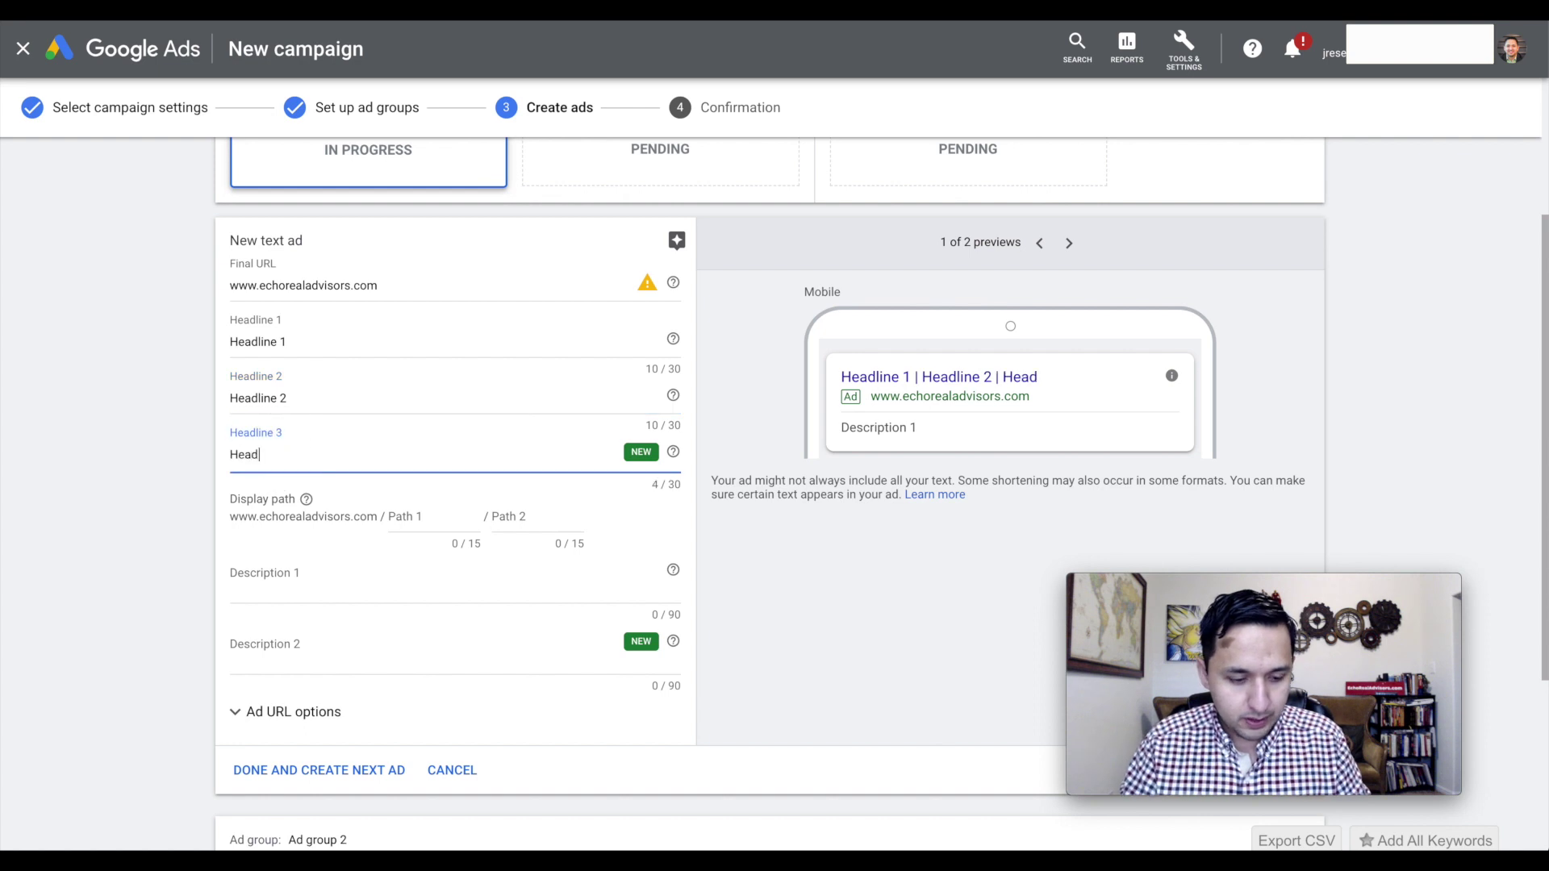
pyautogui.write('line 3')
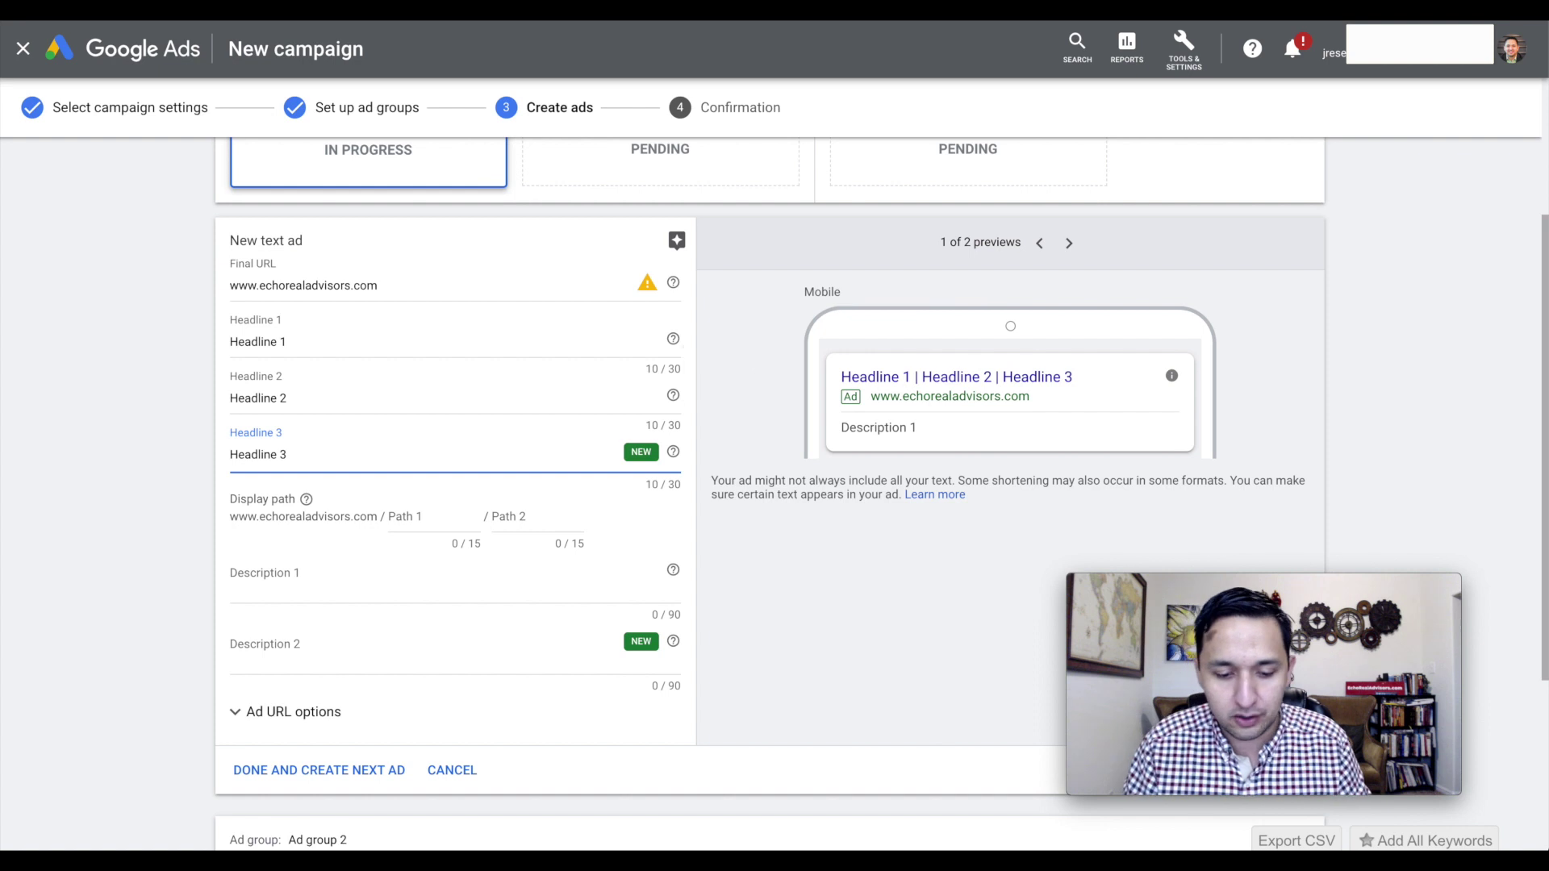
# Set the text ad's display path to "sacramento" for the first part and "agent" for the second.
pyautogui.click(471, 530)
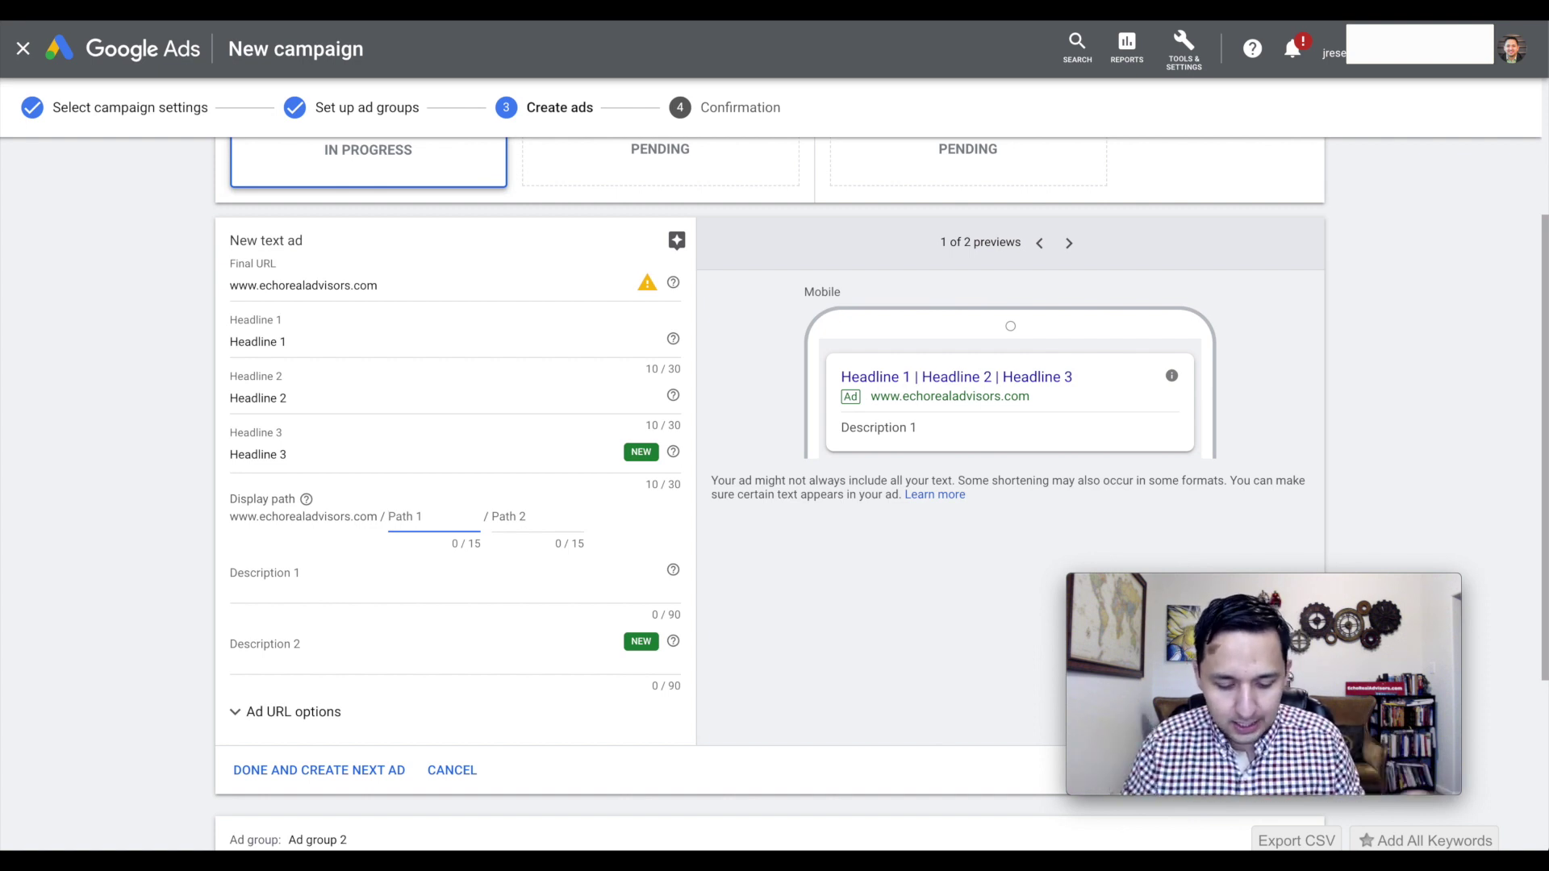
pyautogui.write('coppell')
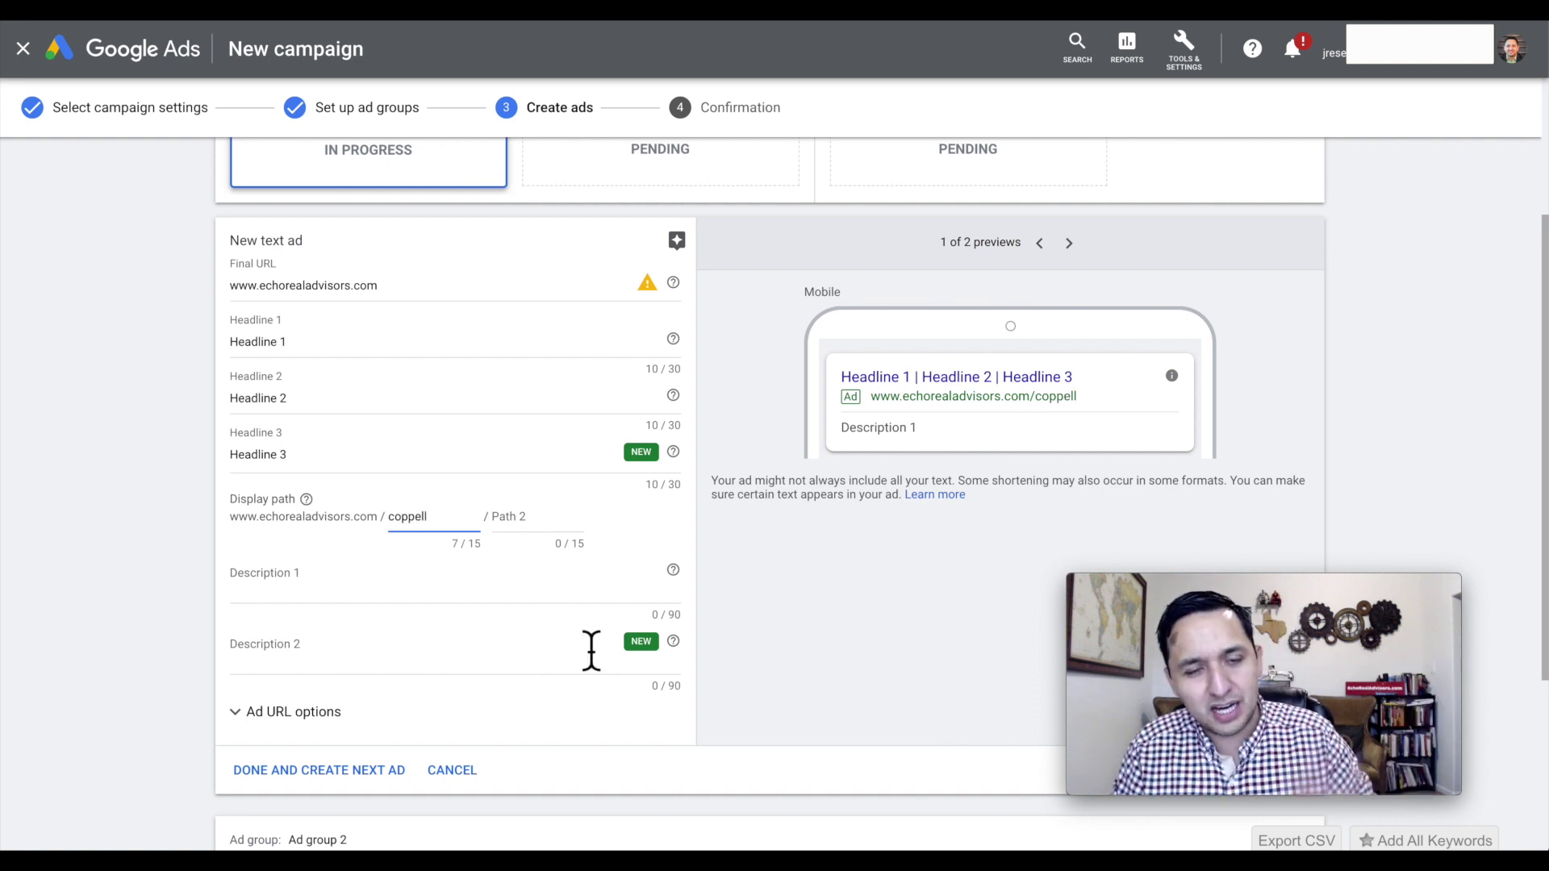
pyautogui.doubleClick(405, 533)
pyautogui.write('s')
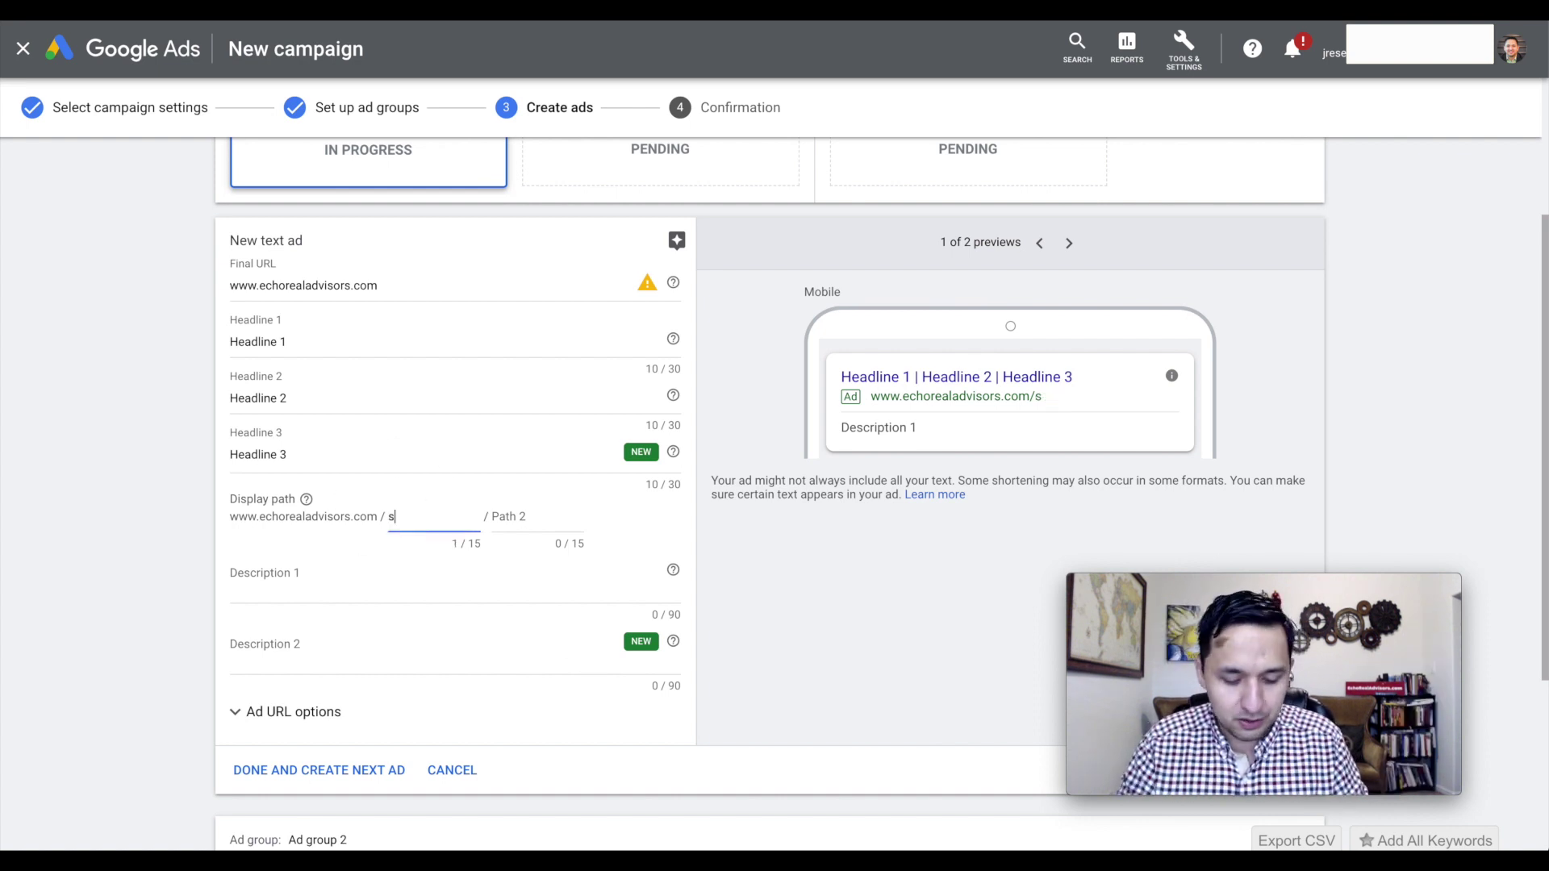
pyautogui.write('acramento')
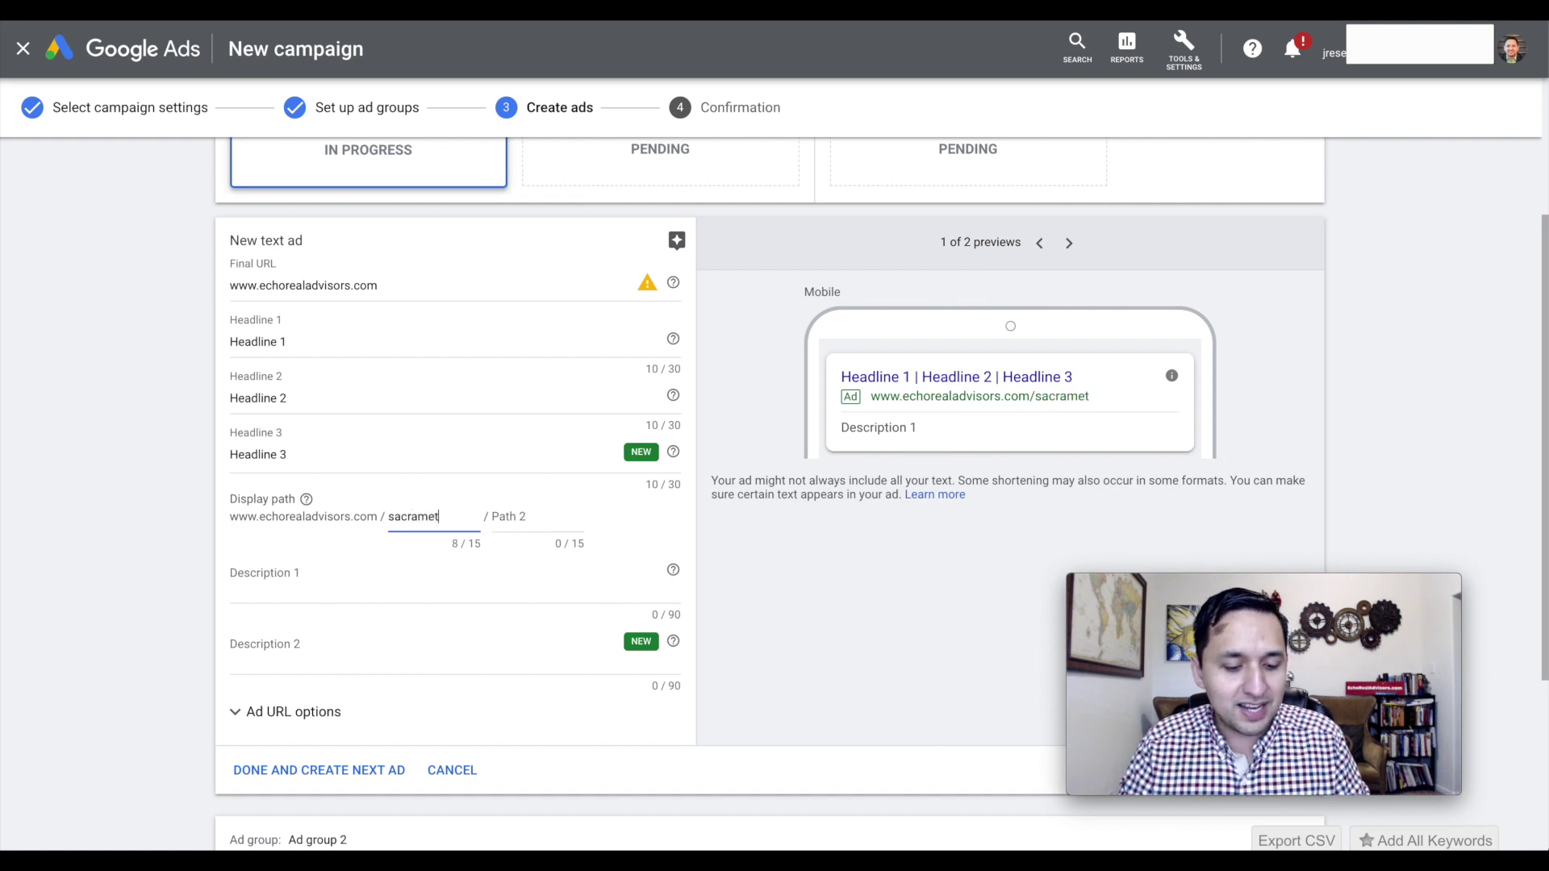
pyautogui.press('Tab')
pyautogui.write('agent')
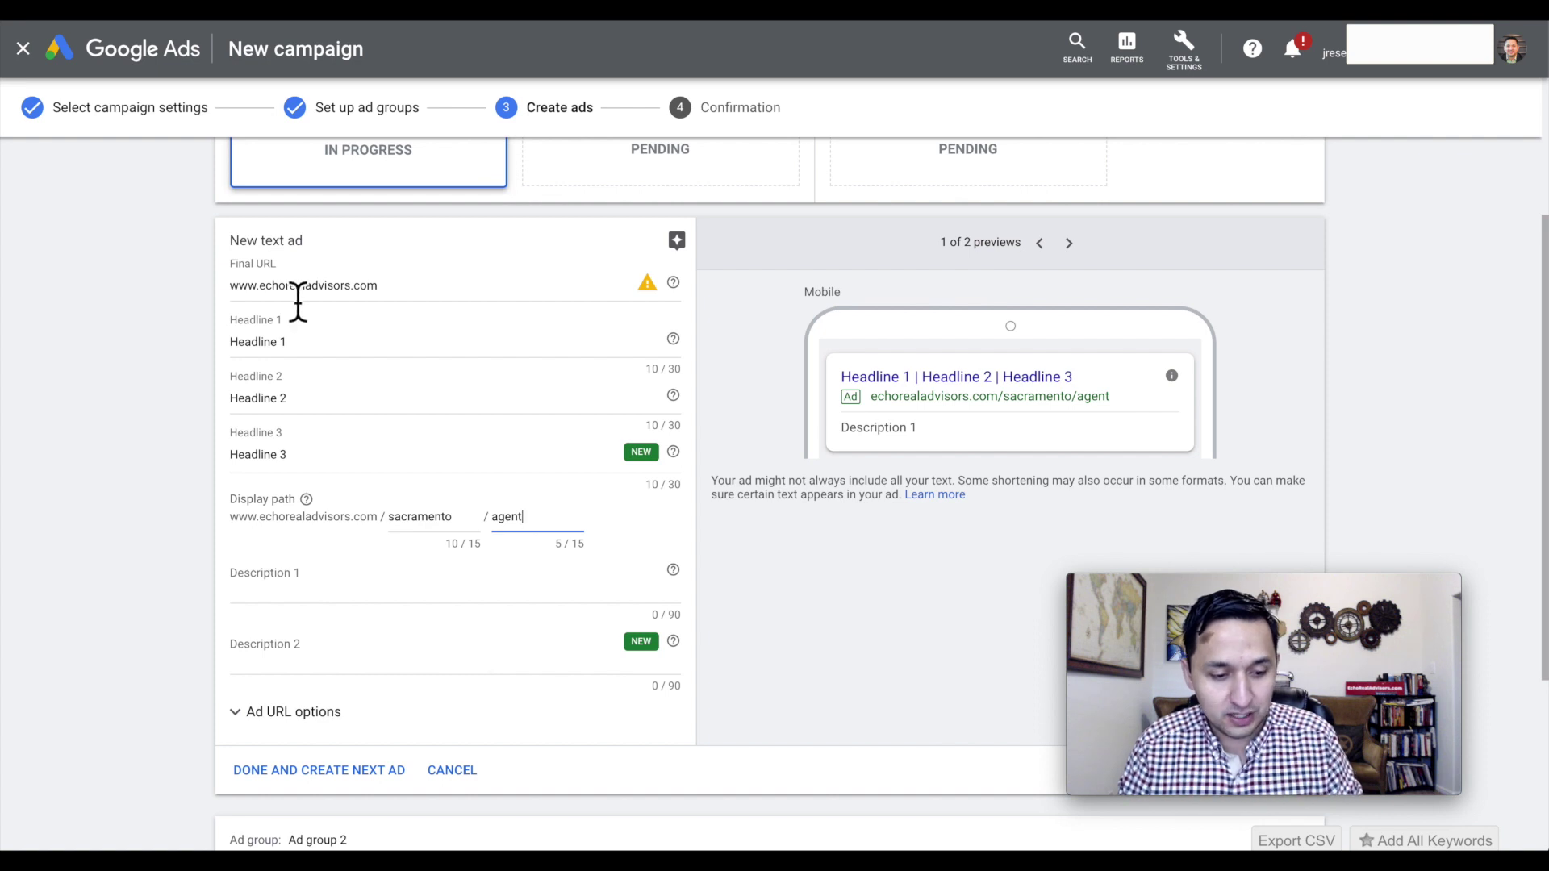
pyautogui.click(650, 294)
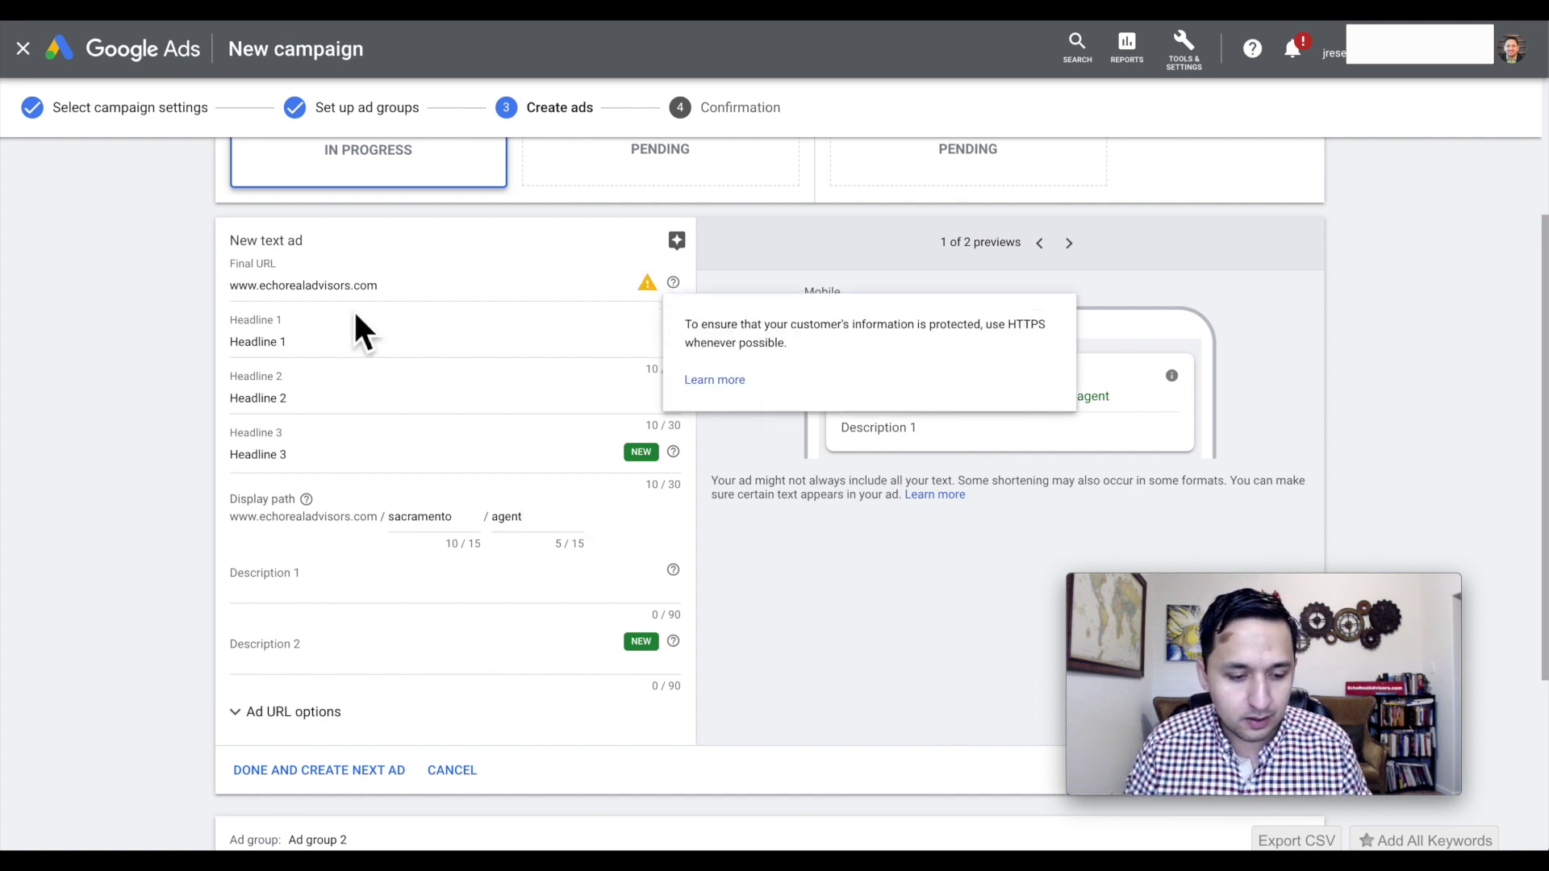
pyautogui.click(232, 292)
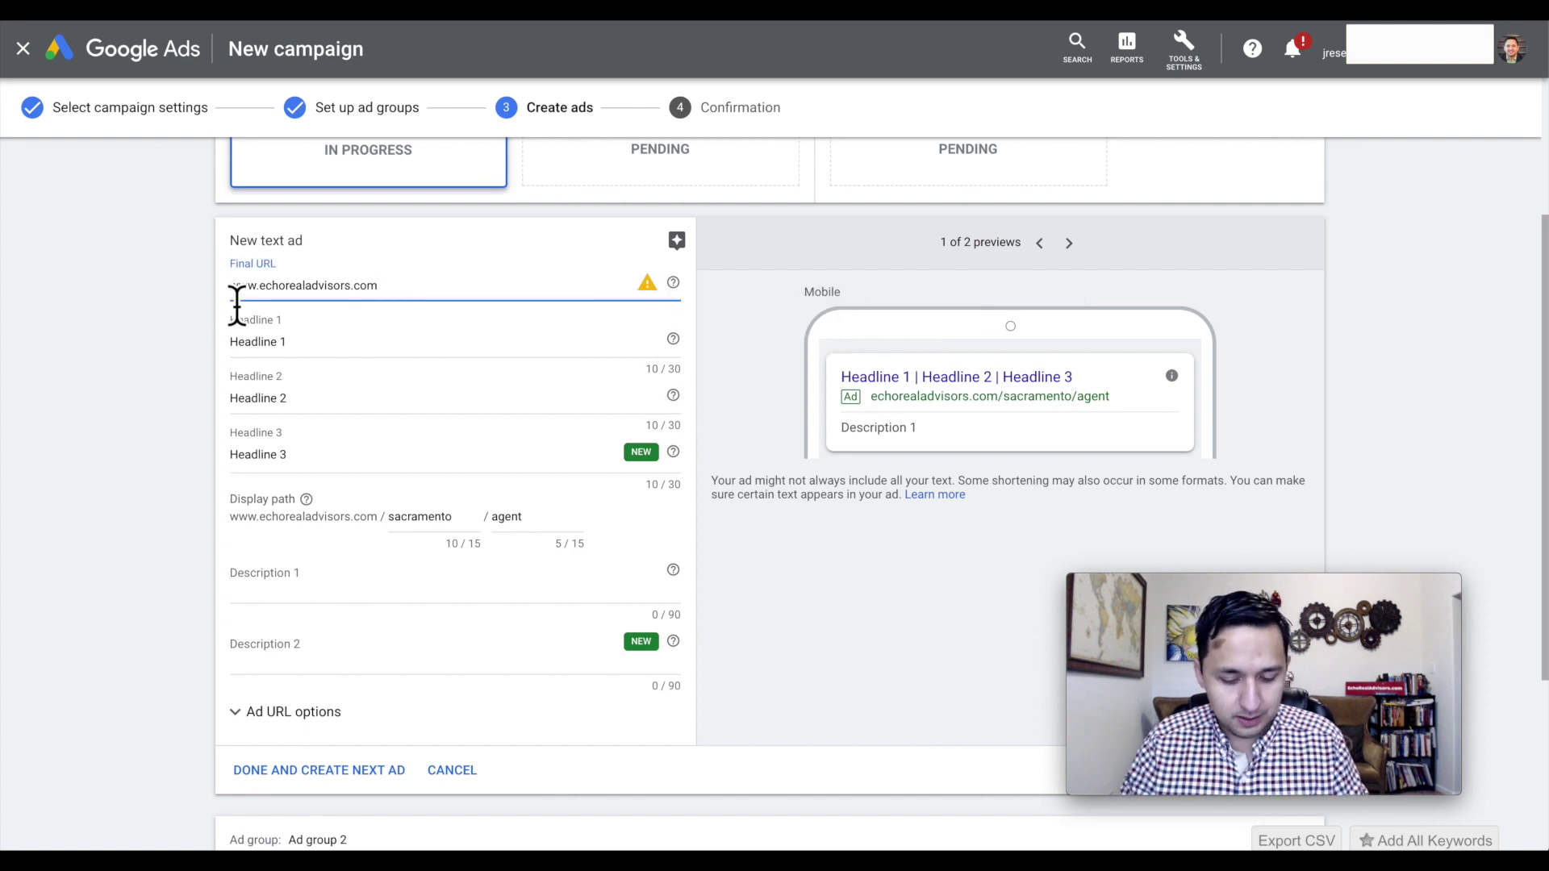
pyautogui.hotkey('ctrl', 'a')
pyautogui.write('https://echorealadvisors.com/')
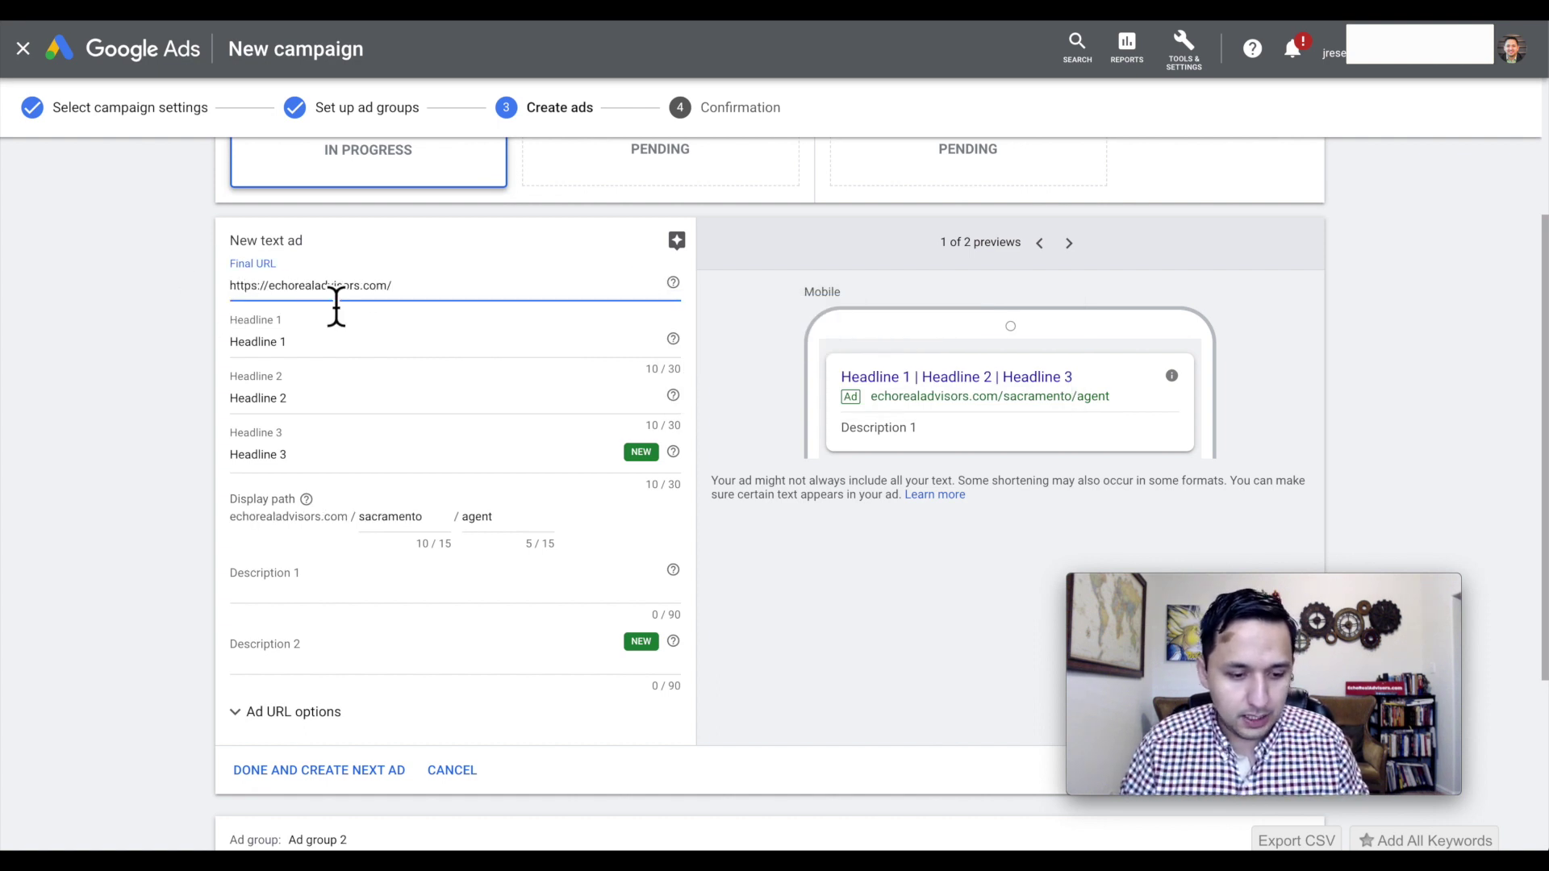
pyautogui.click(168, 477)
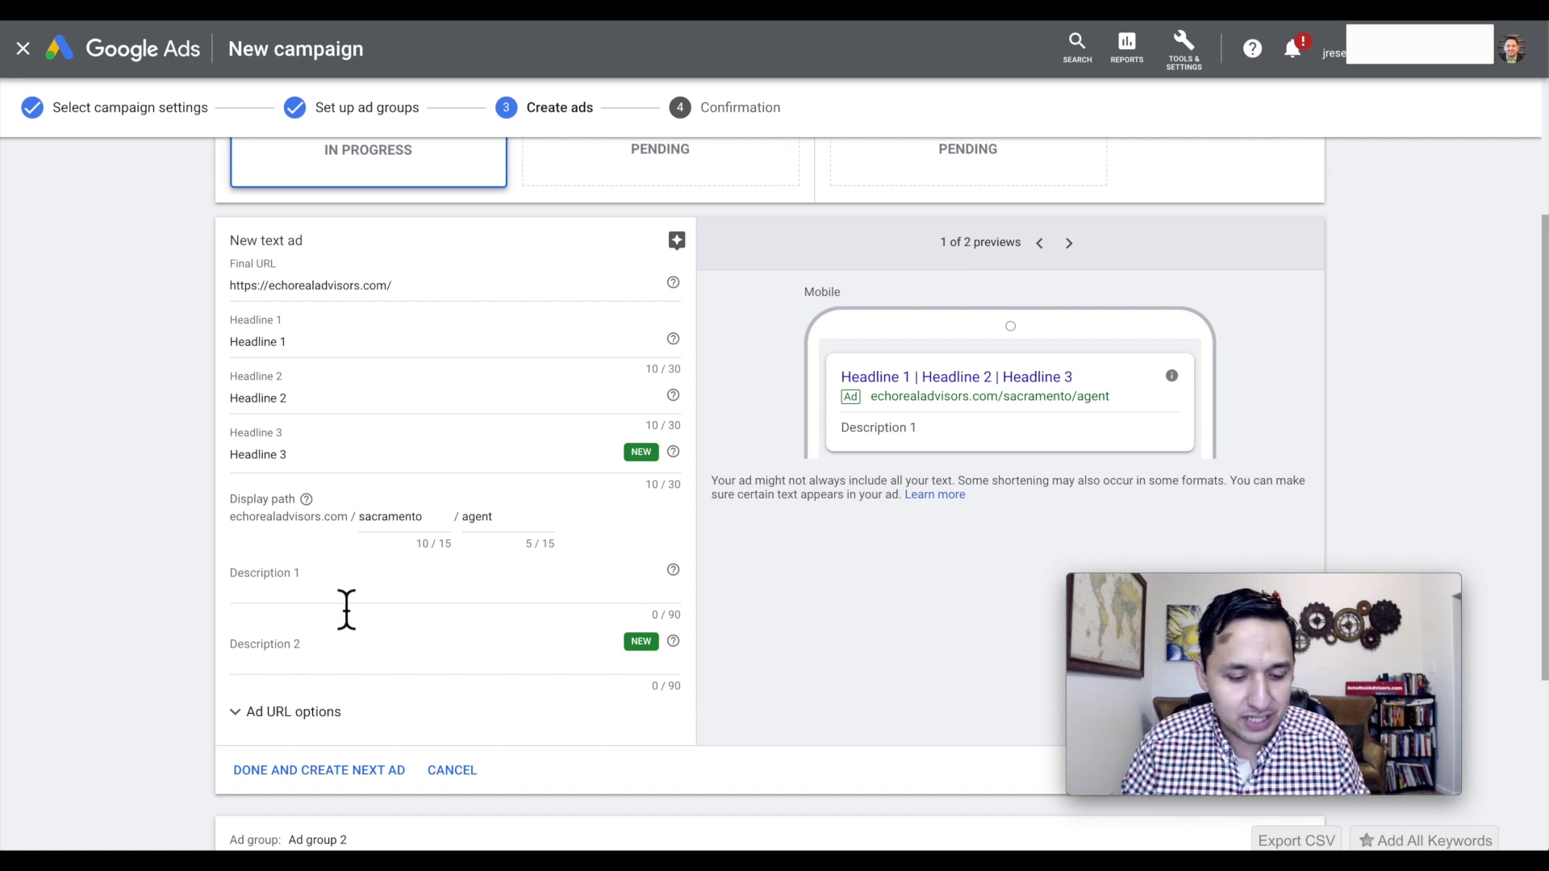
# Enter "Description 1" and "Description 2" as the ad's descriptions, then finish this ad and proceed to the next one.
pyautogui.click(285, 602)
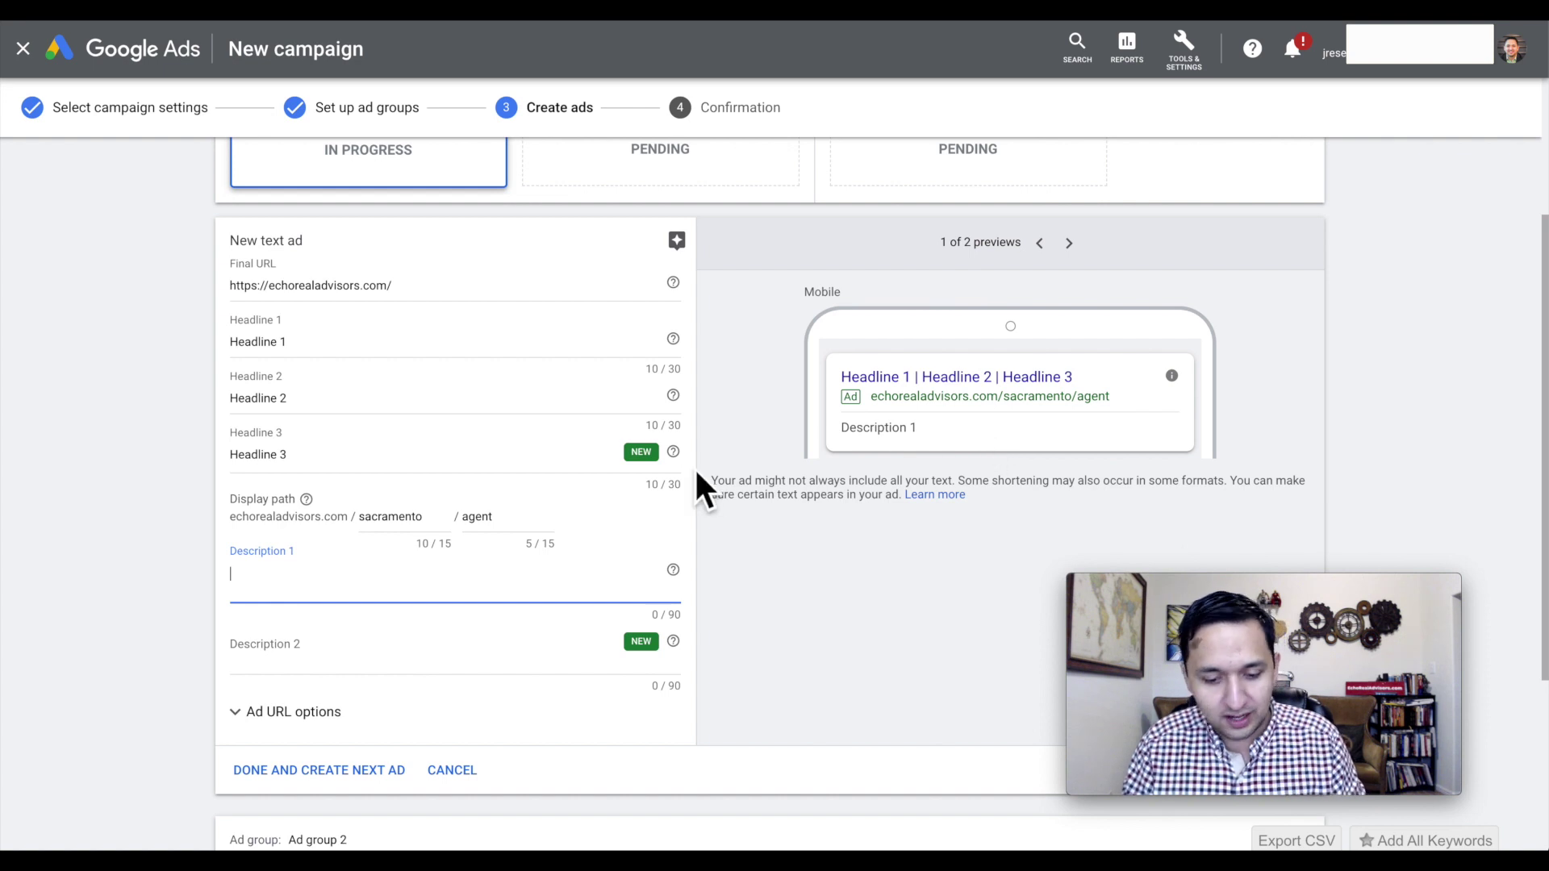
pyautogui.write('Descri')
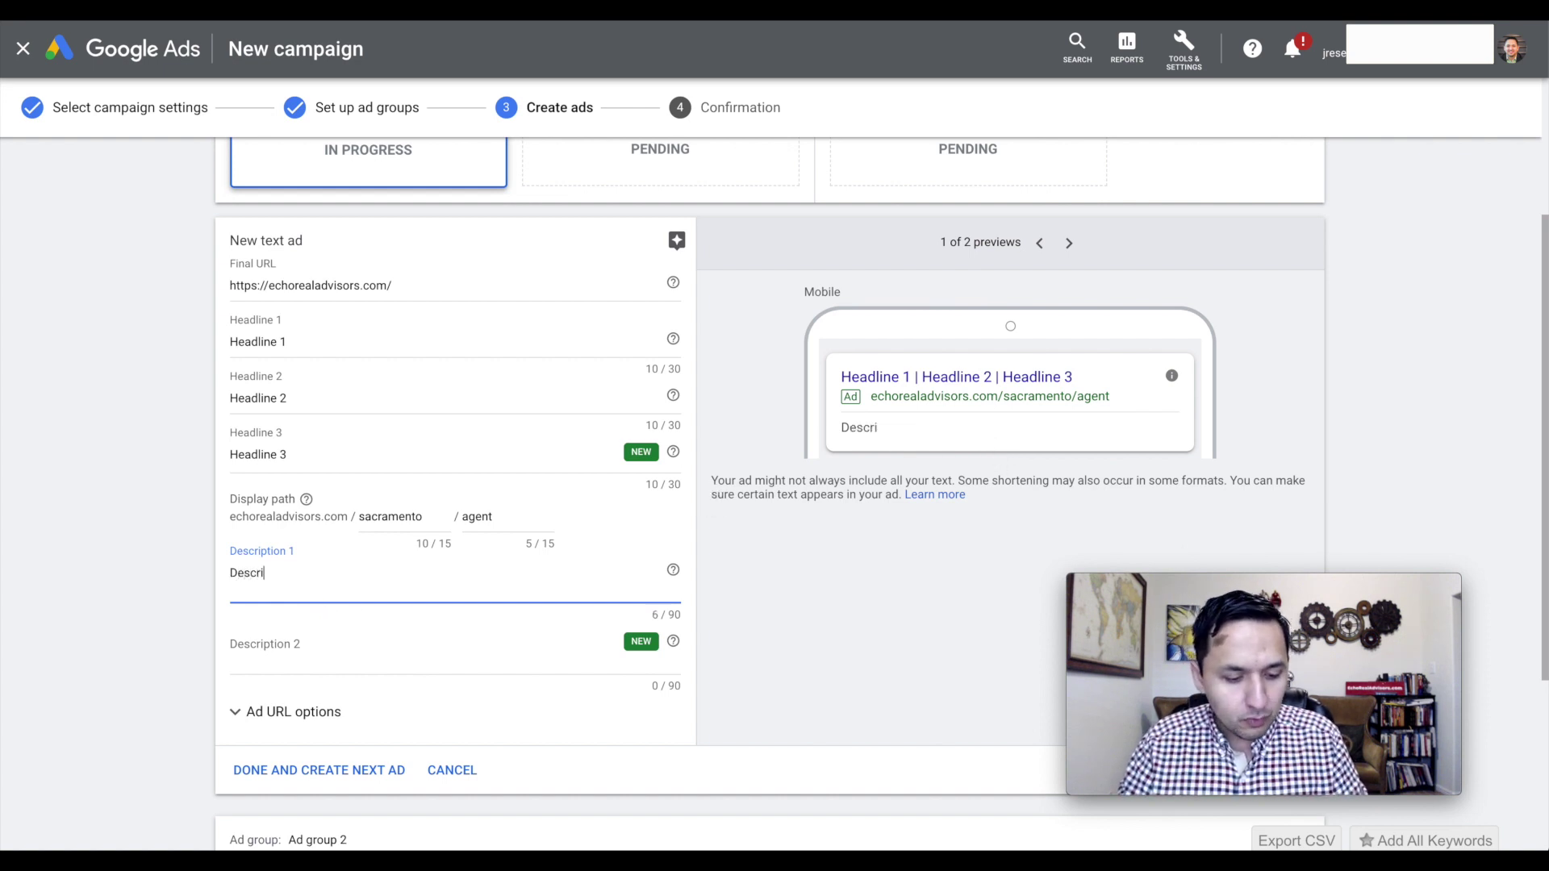
pyautogui.write('ption 1')
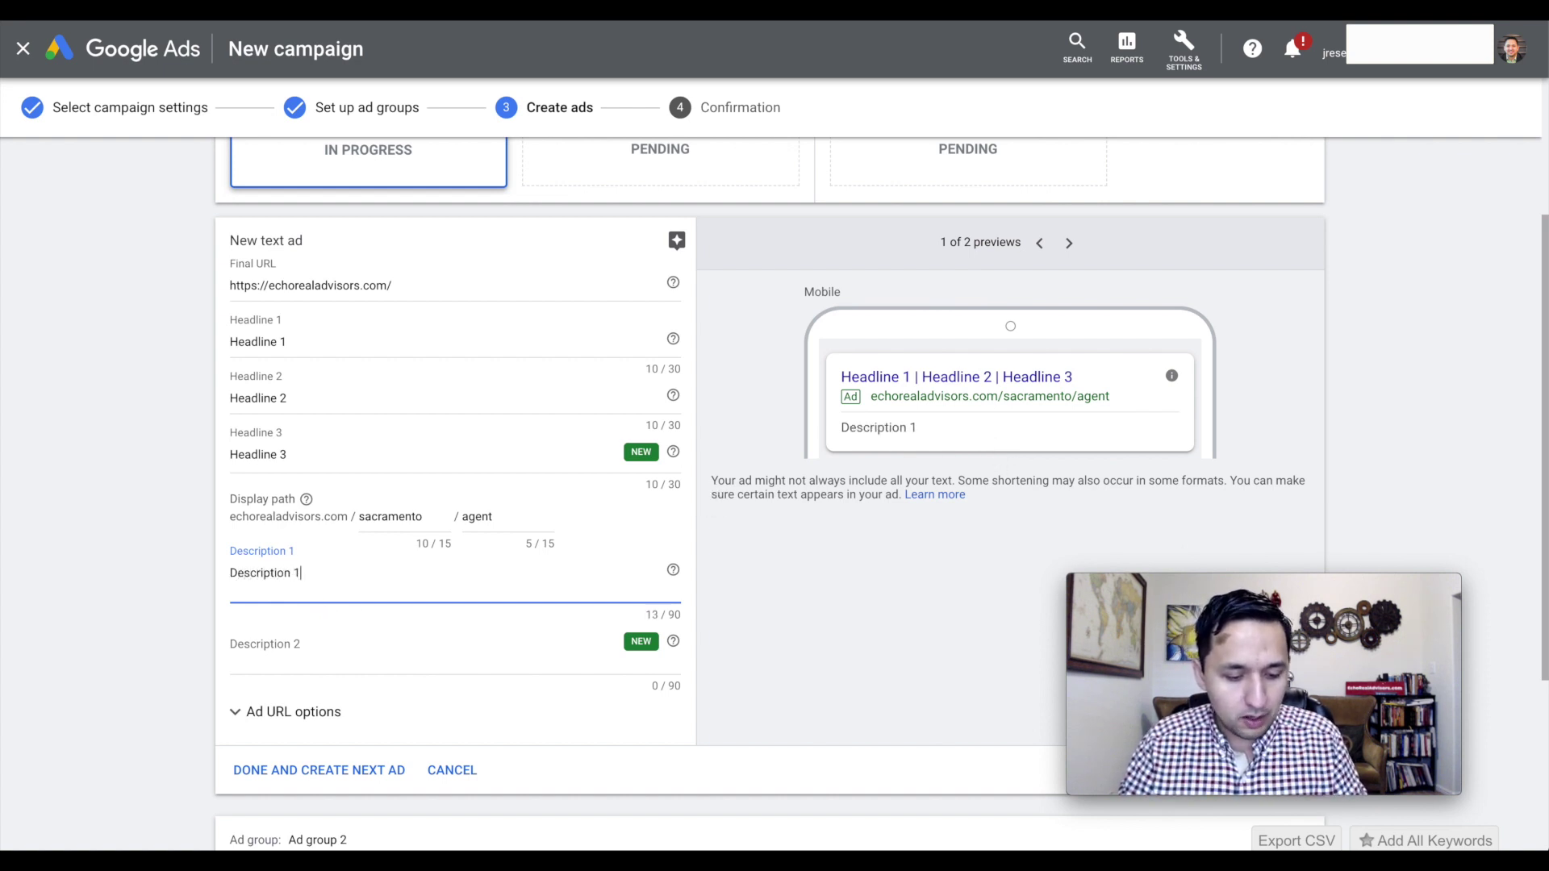
pyautogui.click(289, 650)
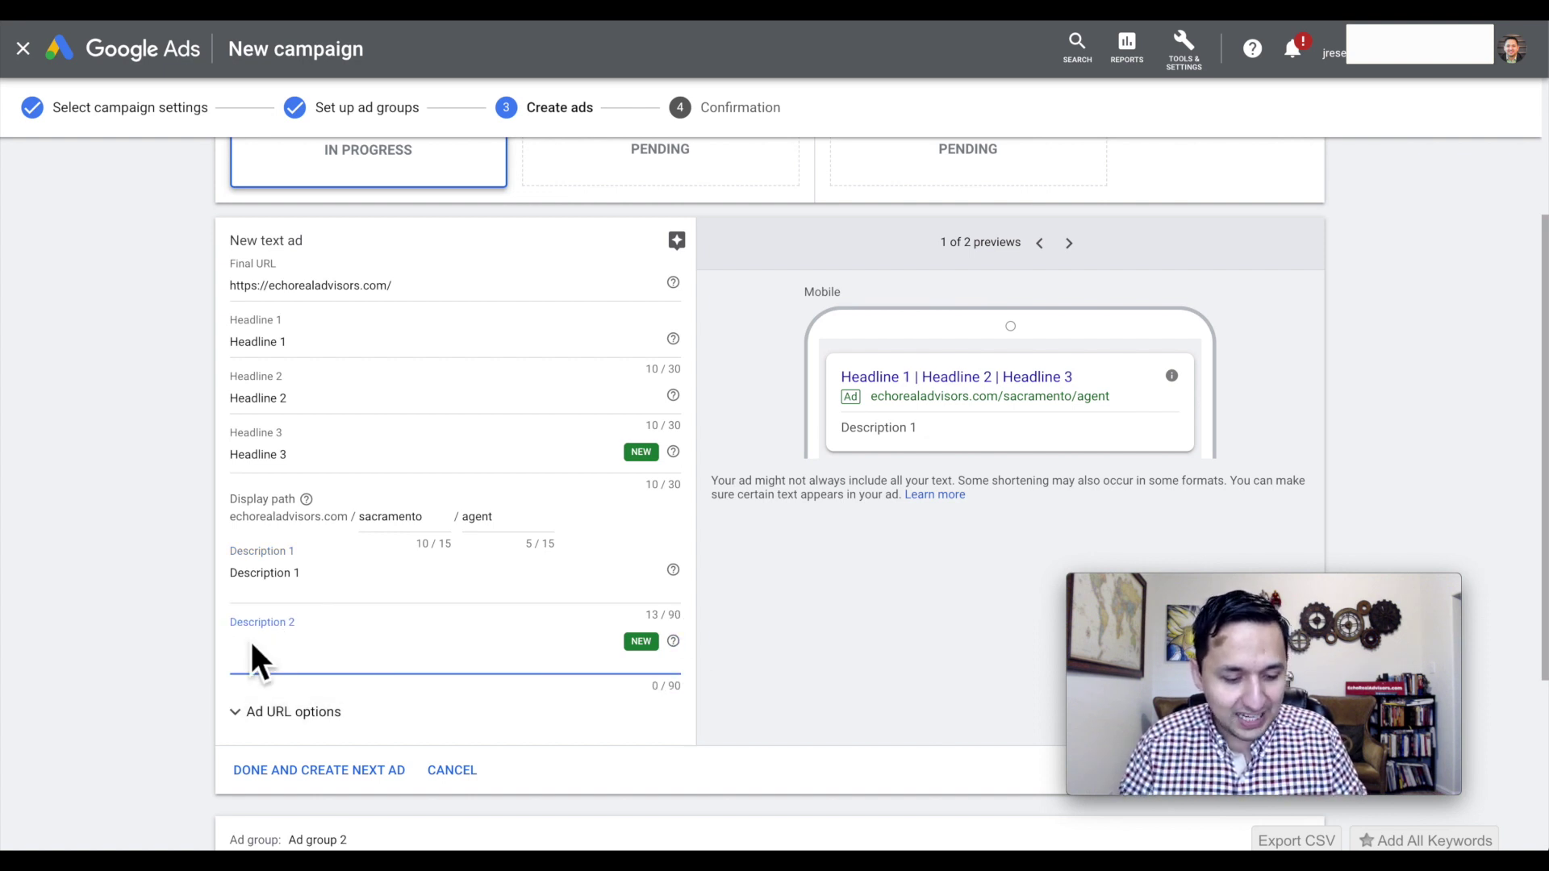
pyautogui.write('Description 2')
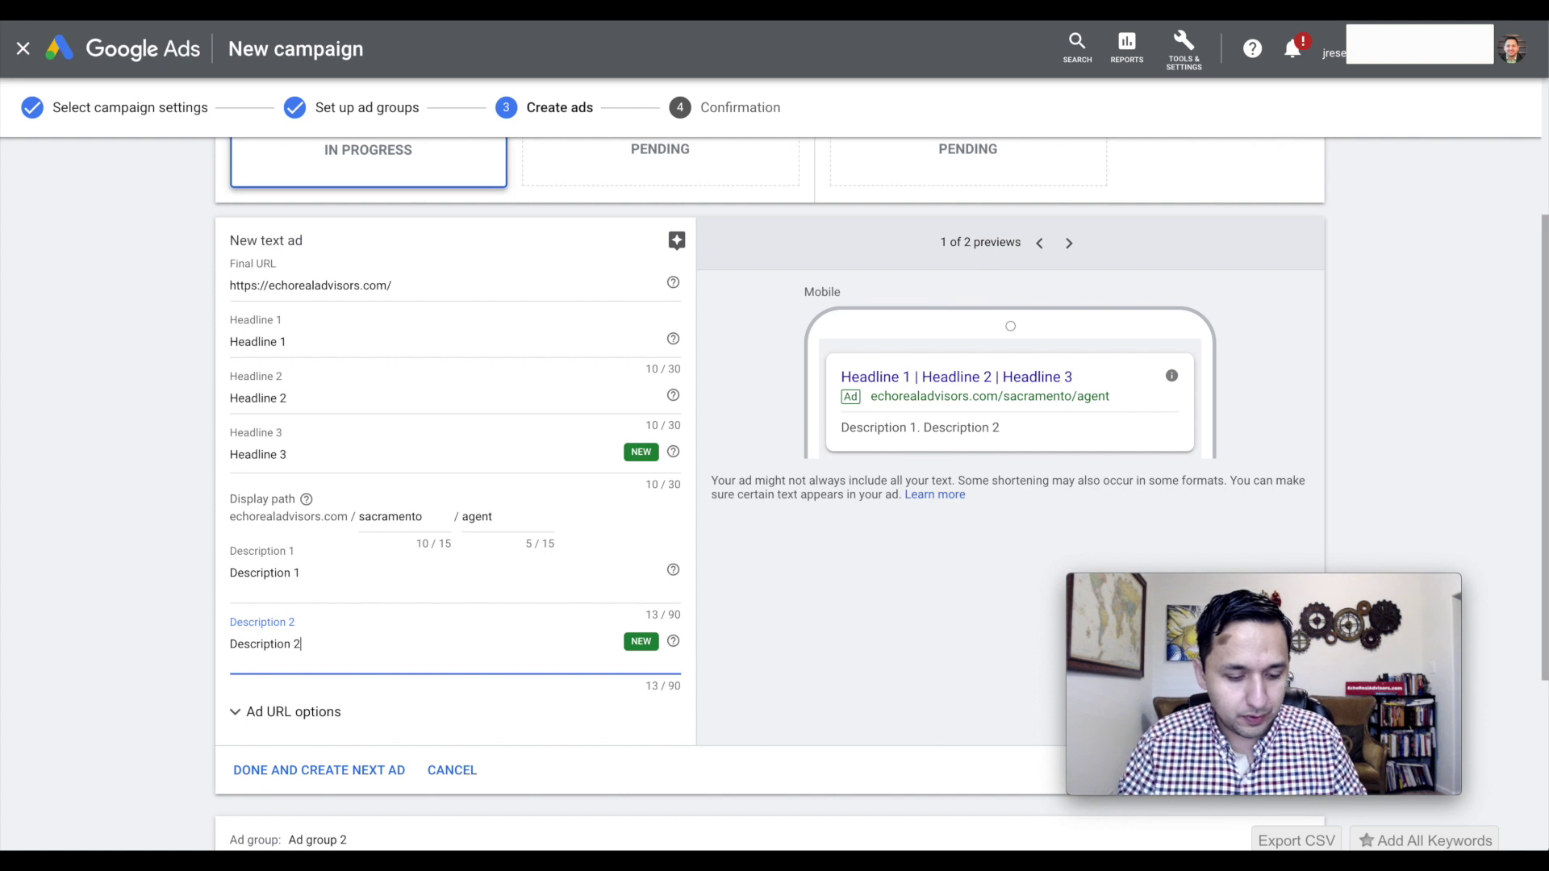
pyautogui.scroll(-2, 880, 492)
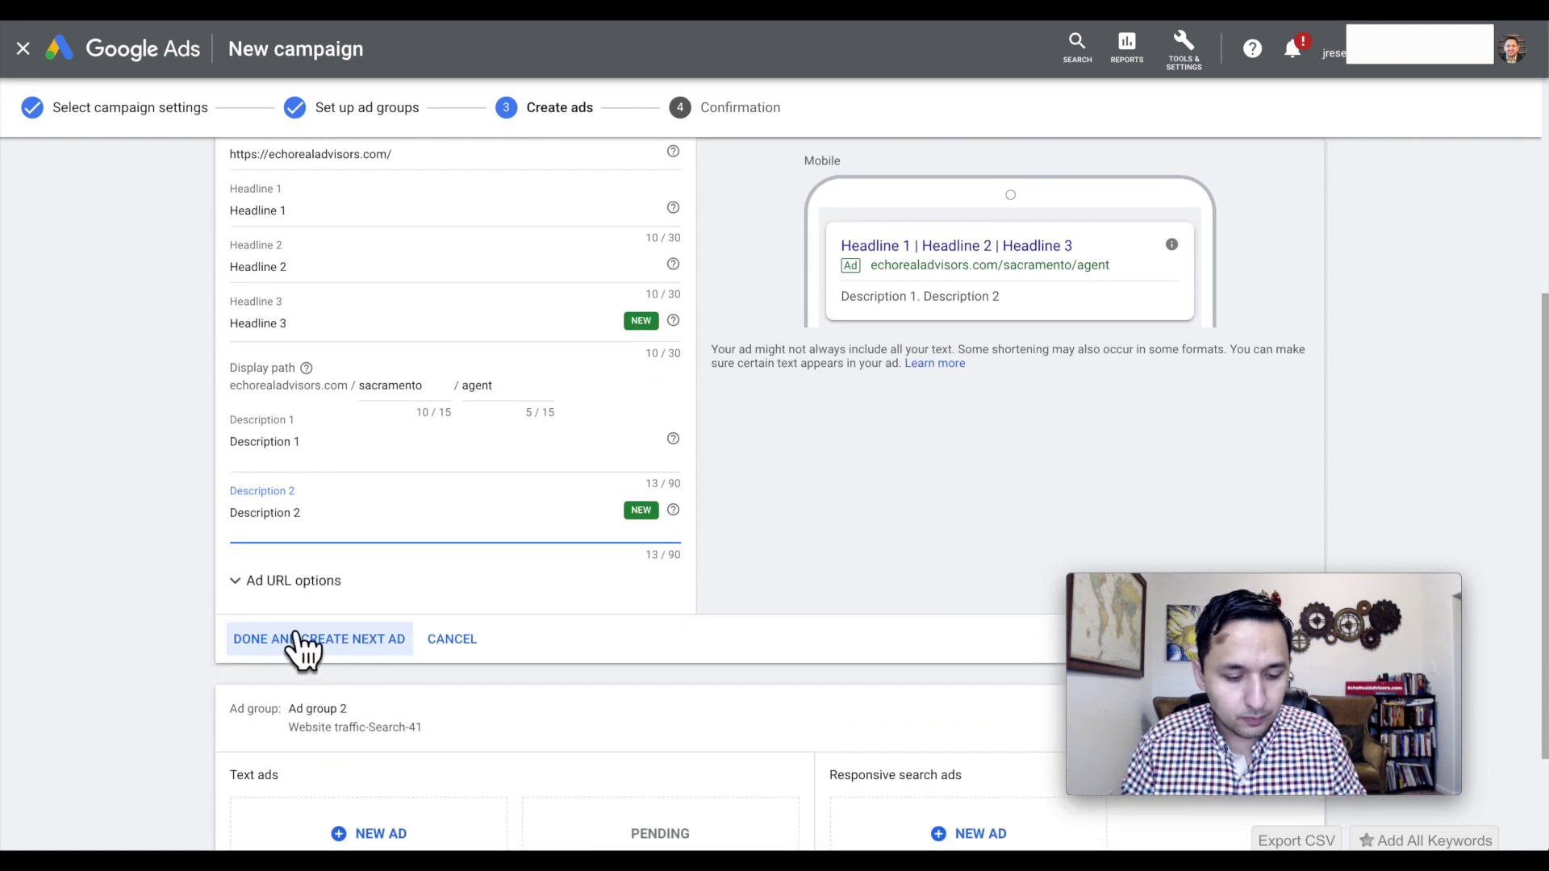
pyautogui.click(284, 639)
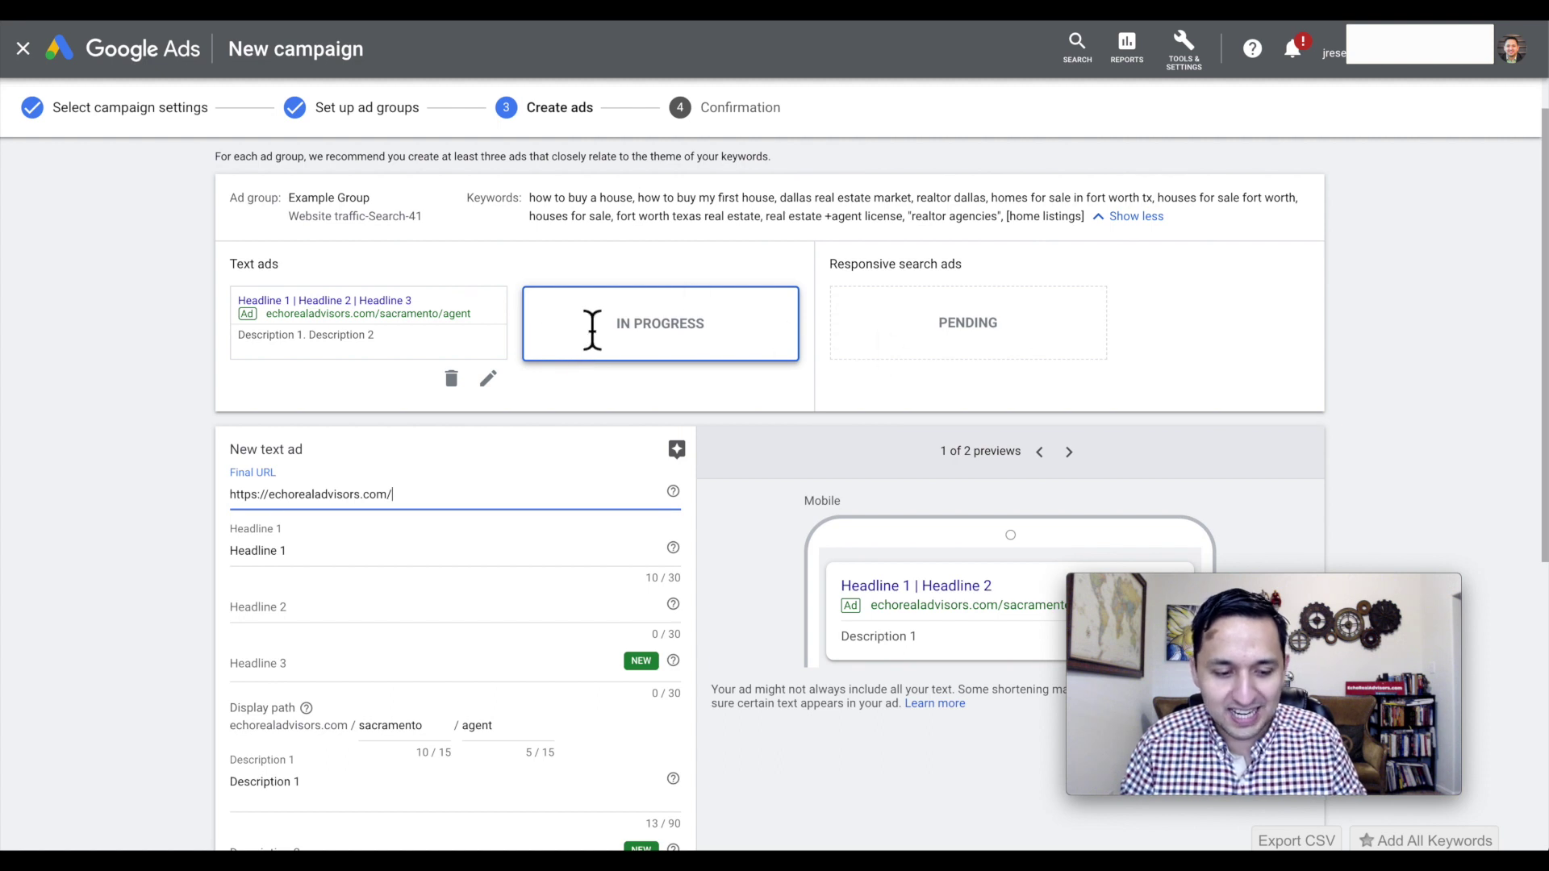
# Cancel the draft of the second text ad for Example Group.
pyautogui.scroll(-2, 544, 331)
pyautogui.scroll(2, 544, 331)
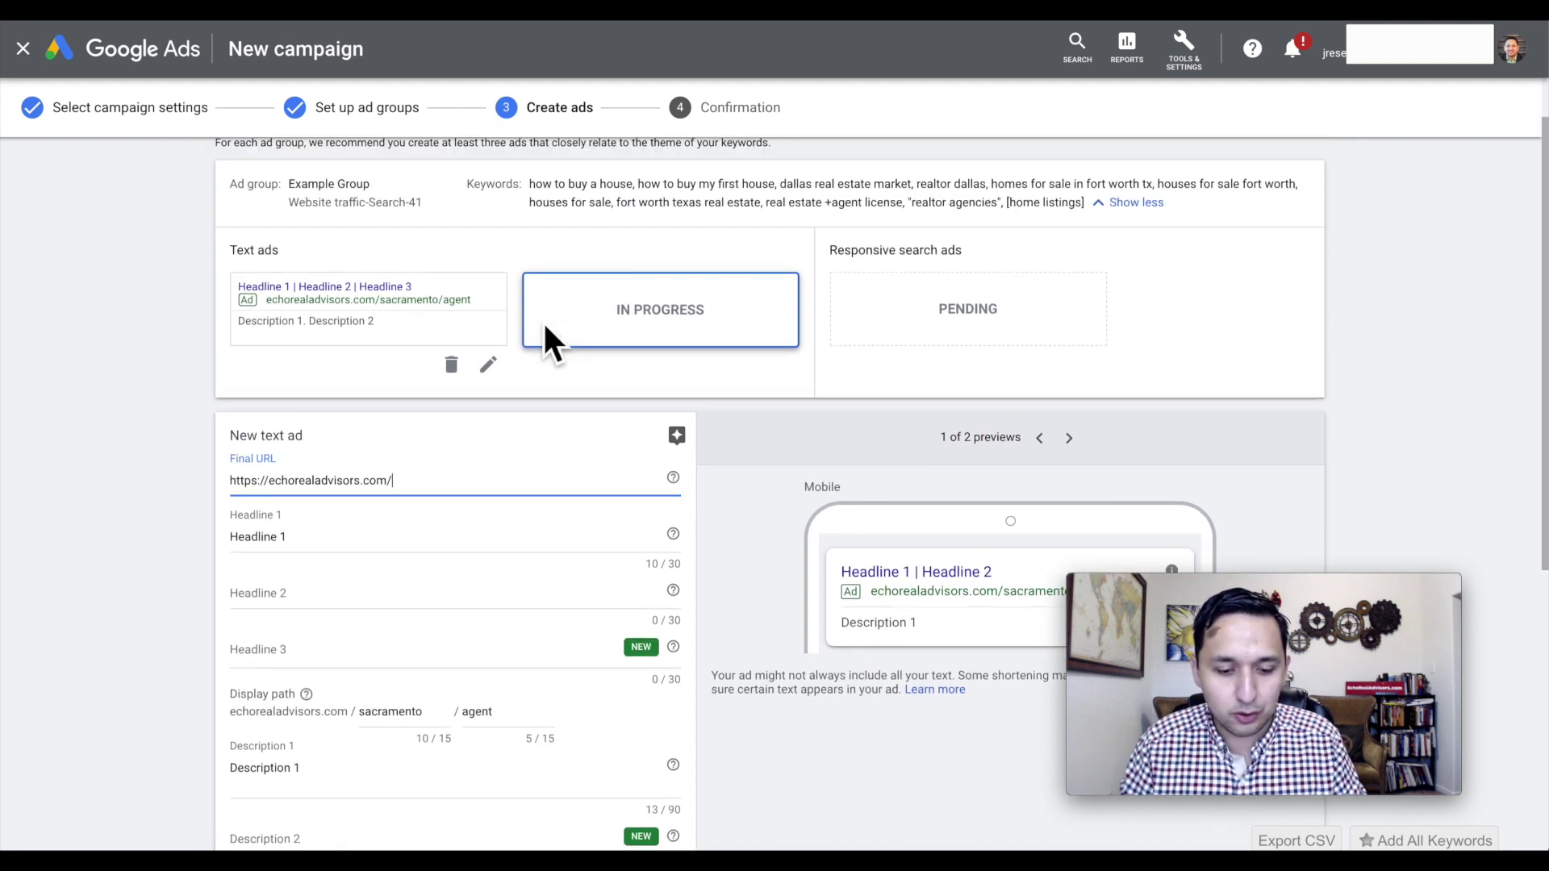
pyautogui.scroll(-7, 524, 638)
pyautogui.click(452, 485)
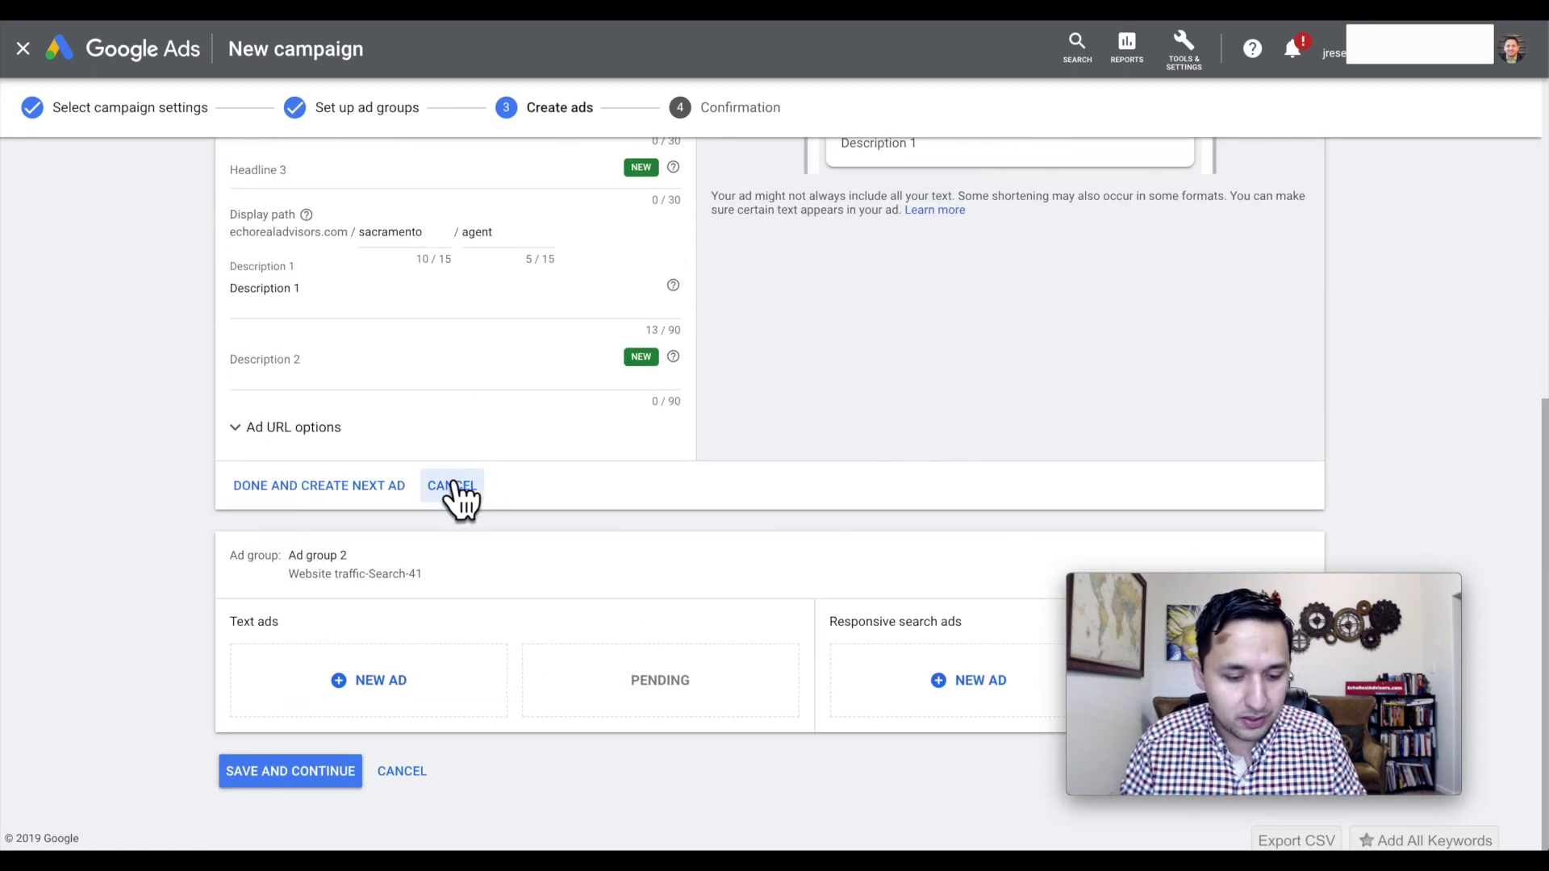
# Start a new text ad for Ad group 2 and enter "Headline 1" and "Headline 2" as its first two headlines.
pyautogui.click(384, 633)
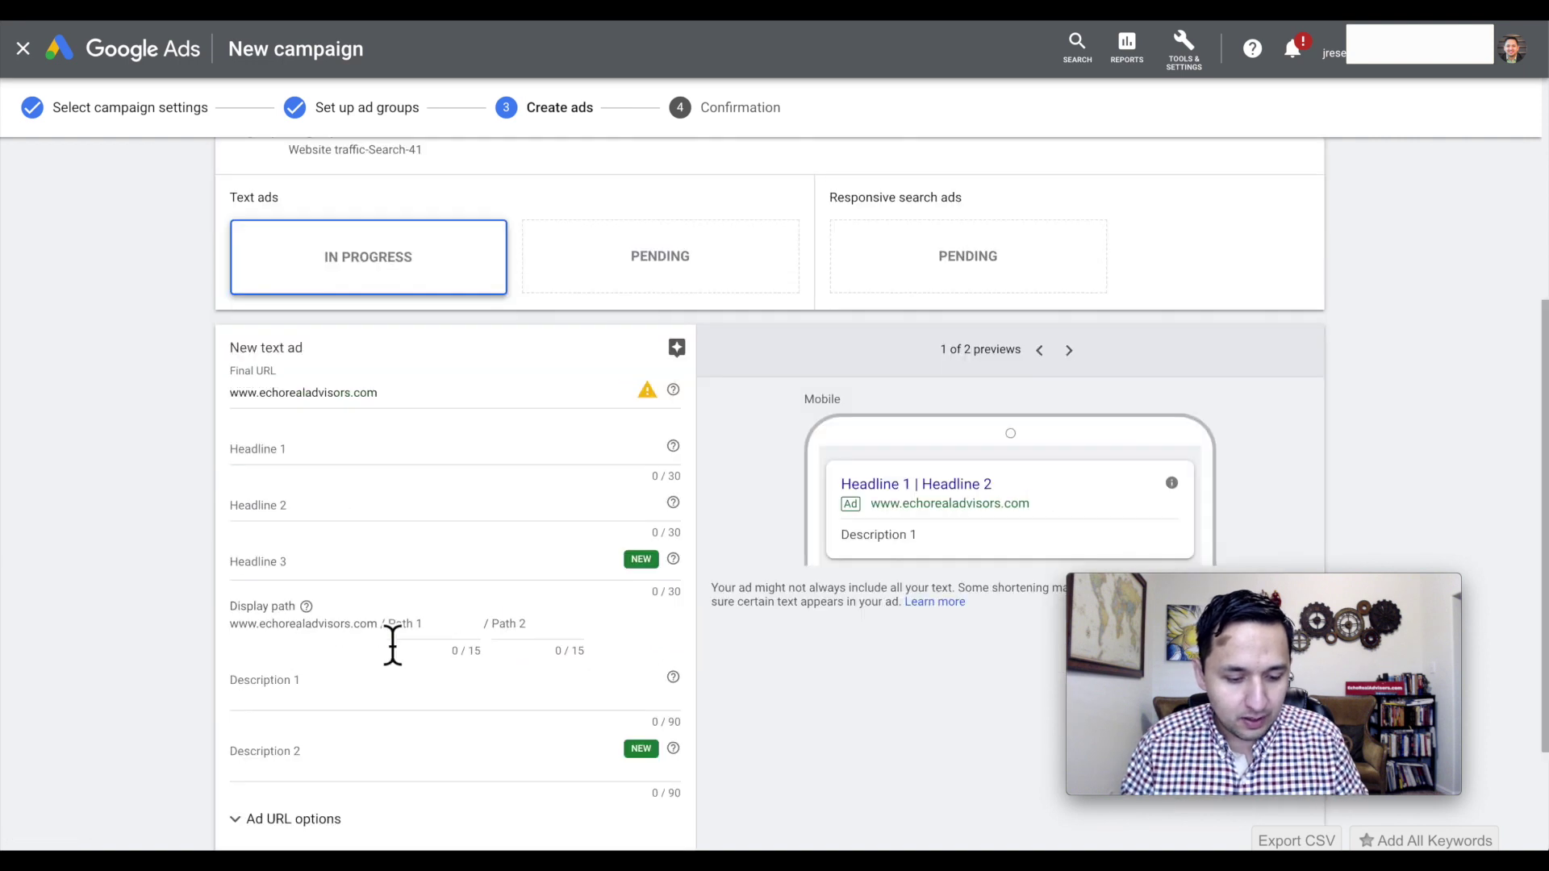
pyautogui.click(292, 442)
pyautogui.write('Head')
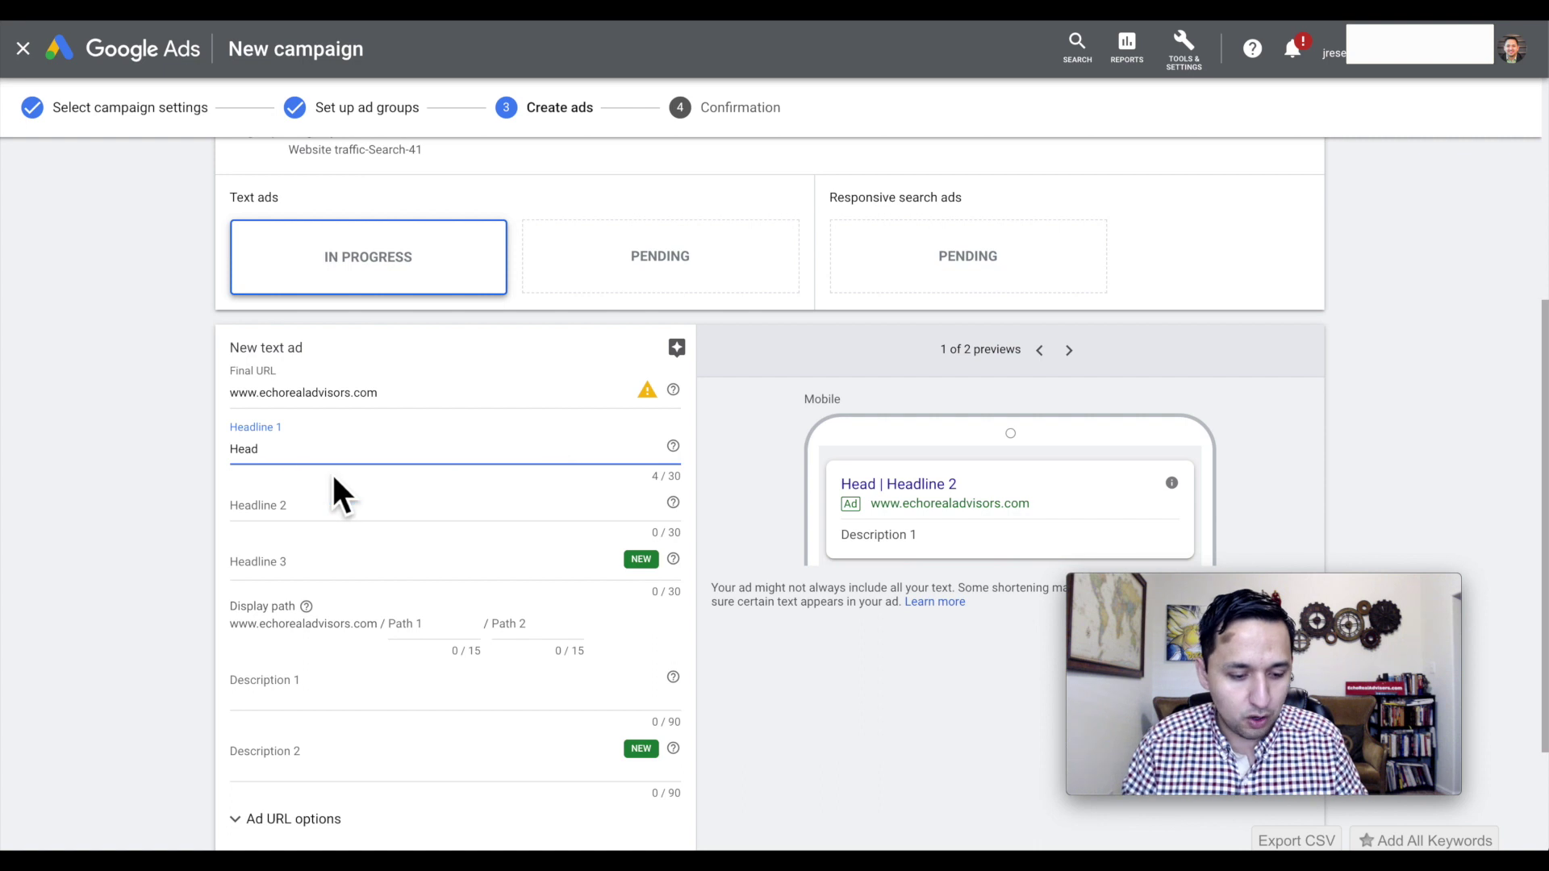
pyautogui.write('line 1')
pyautogui.click(294, 515)
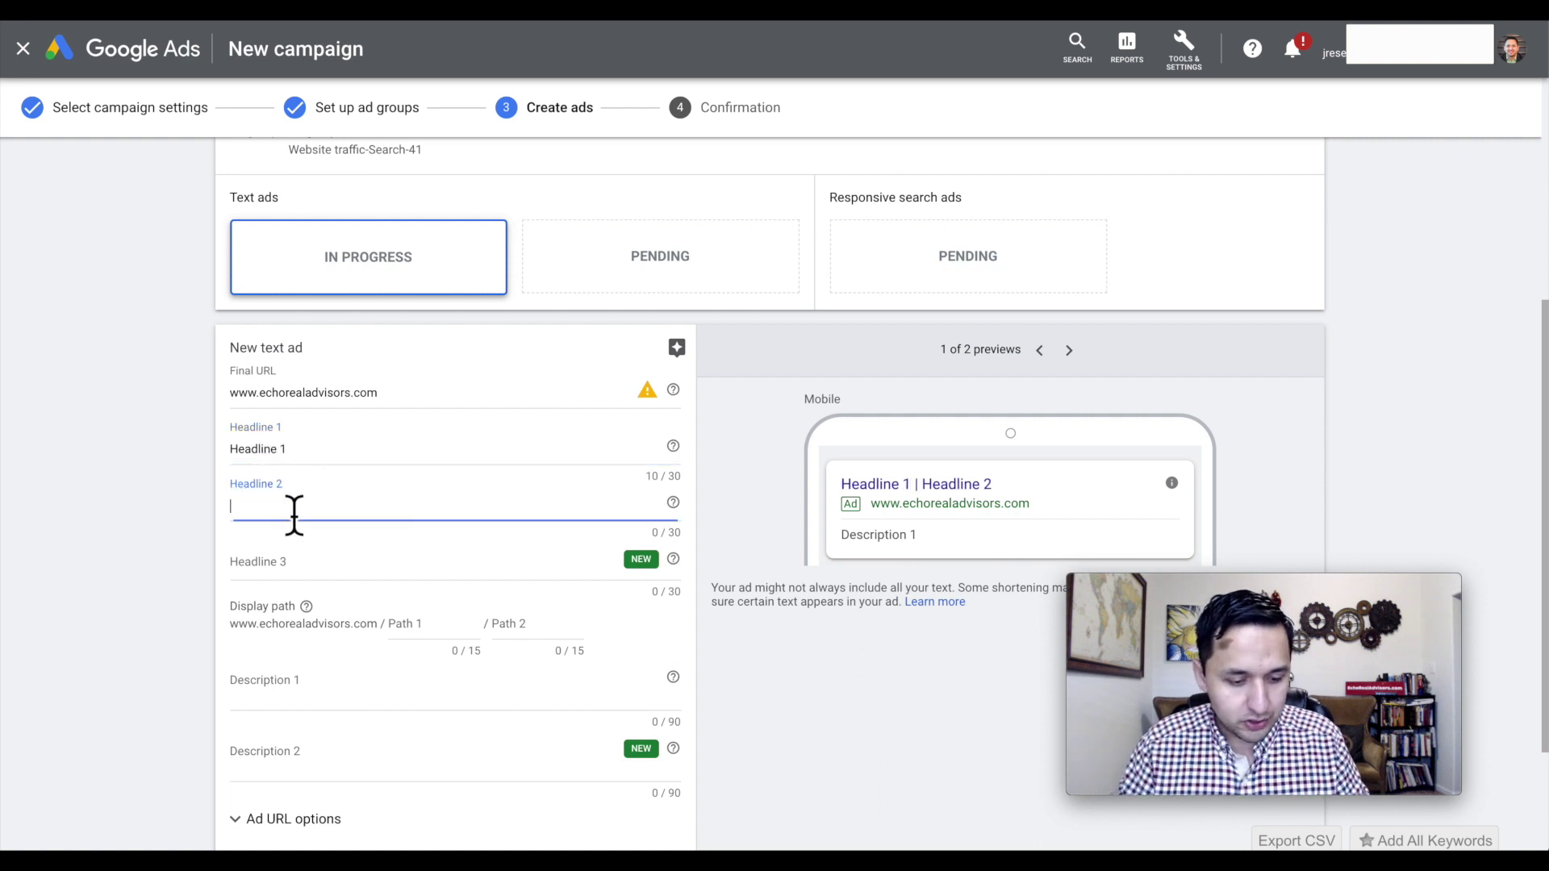
pyautogui.write('Headlne')
pyautogui.press('BackSpace')
pyautogui.press('BackSpace')
pyautogui.press('BackSpace')
pyautogui.press('BackSpace')
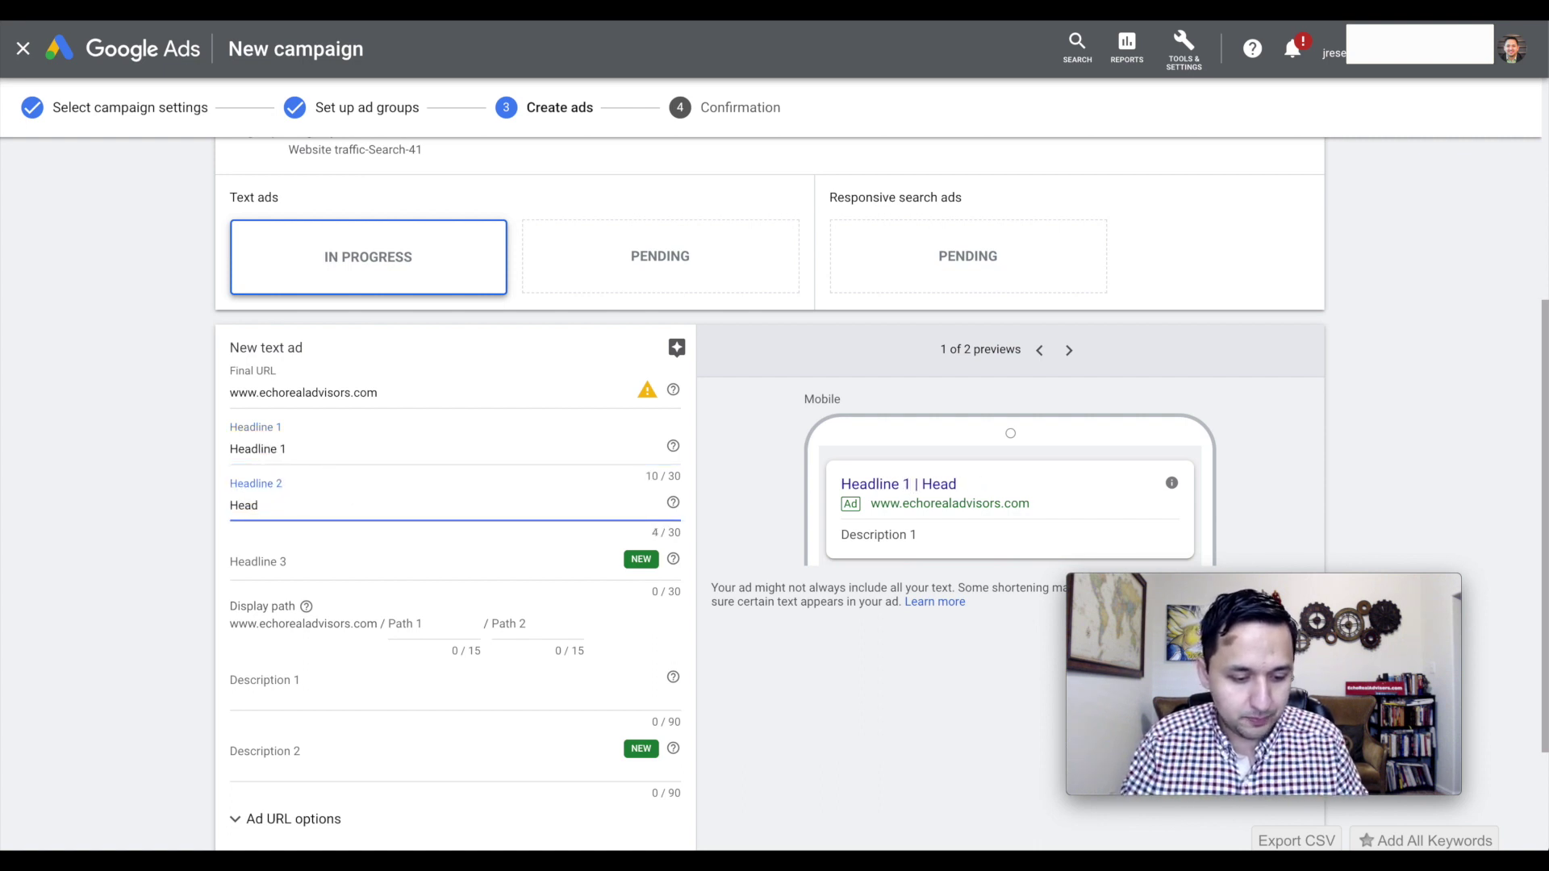
pyautogui.write('line 2')
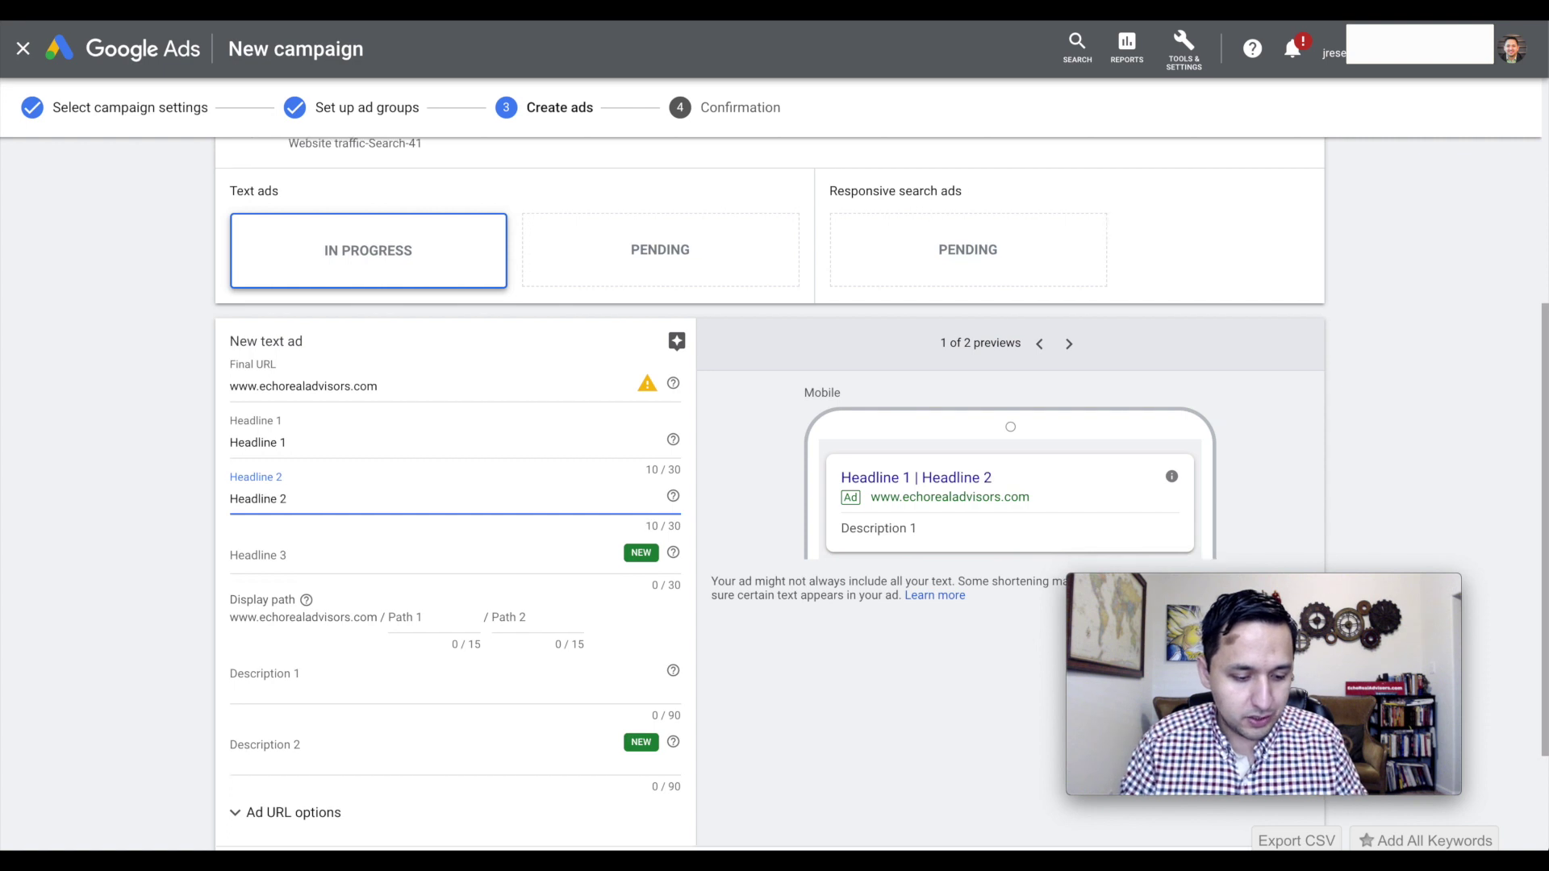
# Enter "Description 1" as the ad's first description, then save the ads without adding more text and continue.
pyautogui.scroll(-3, 259, 622)
pyautogui.click(362, 526)
pyautogui.write('D')
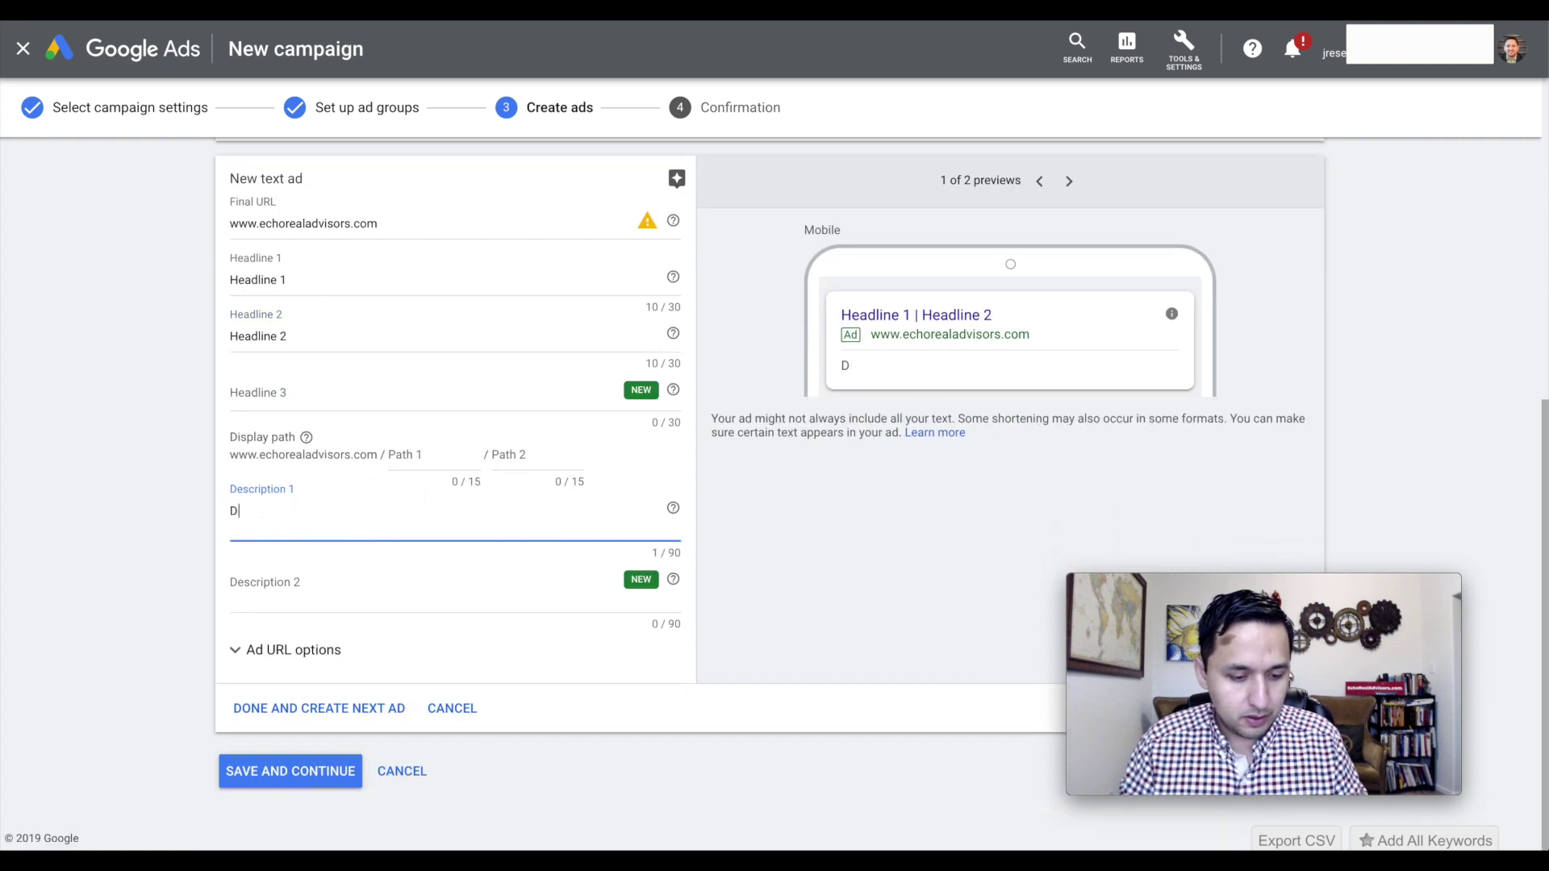
pyautogui.write('escription 1')
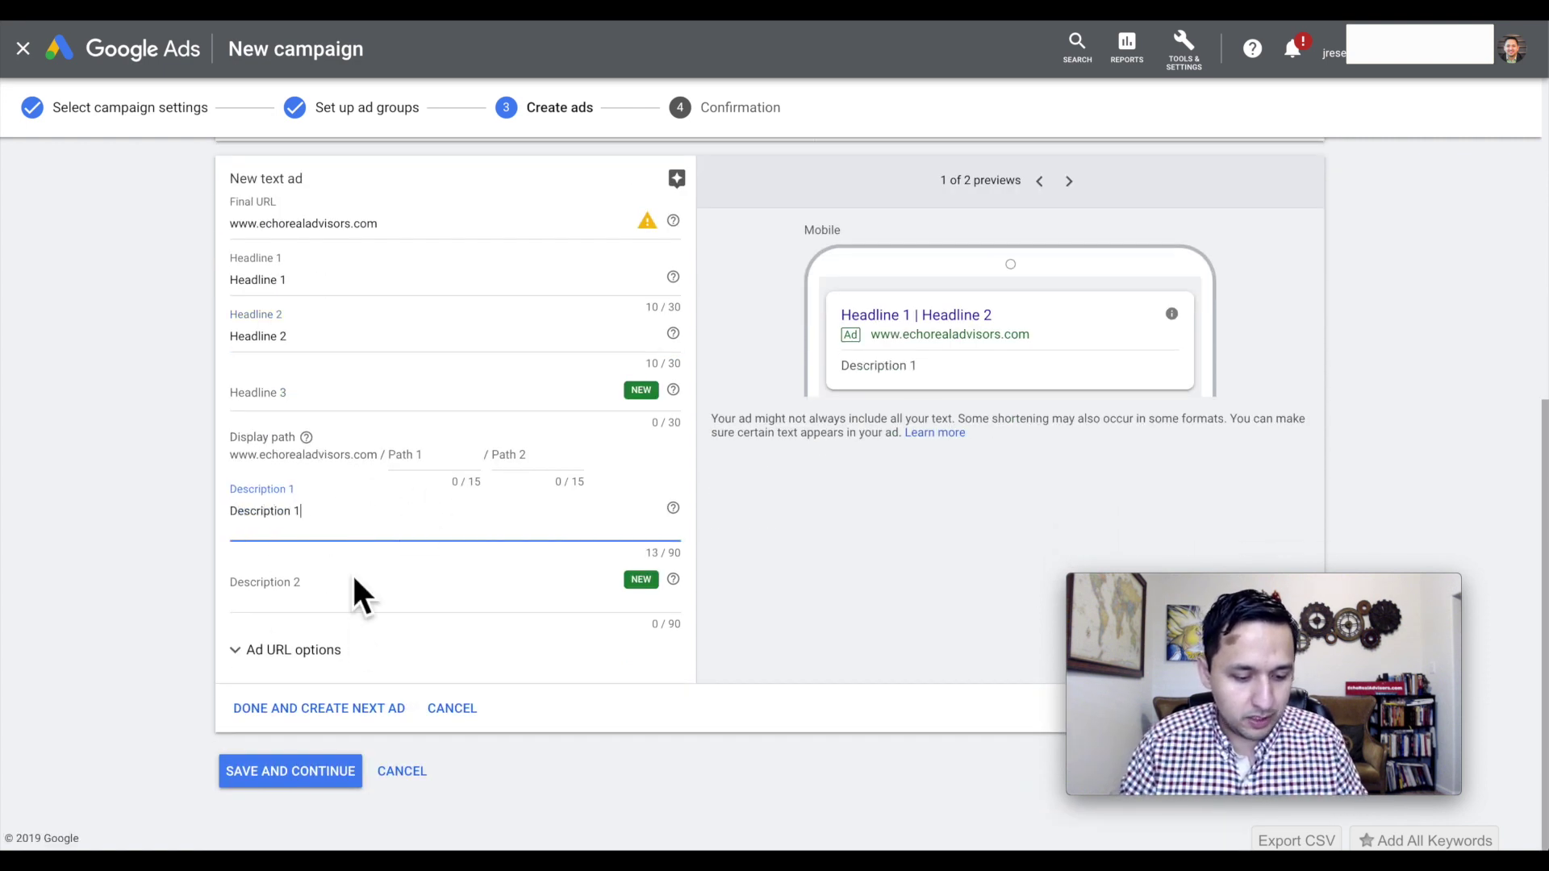
pyautogui.click(309, 773)
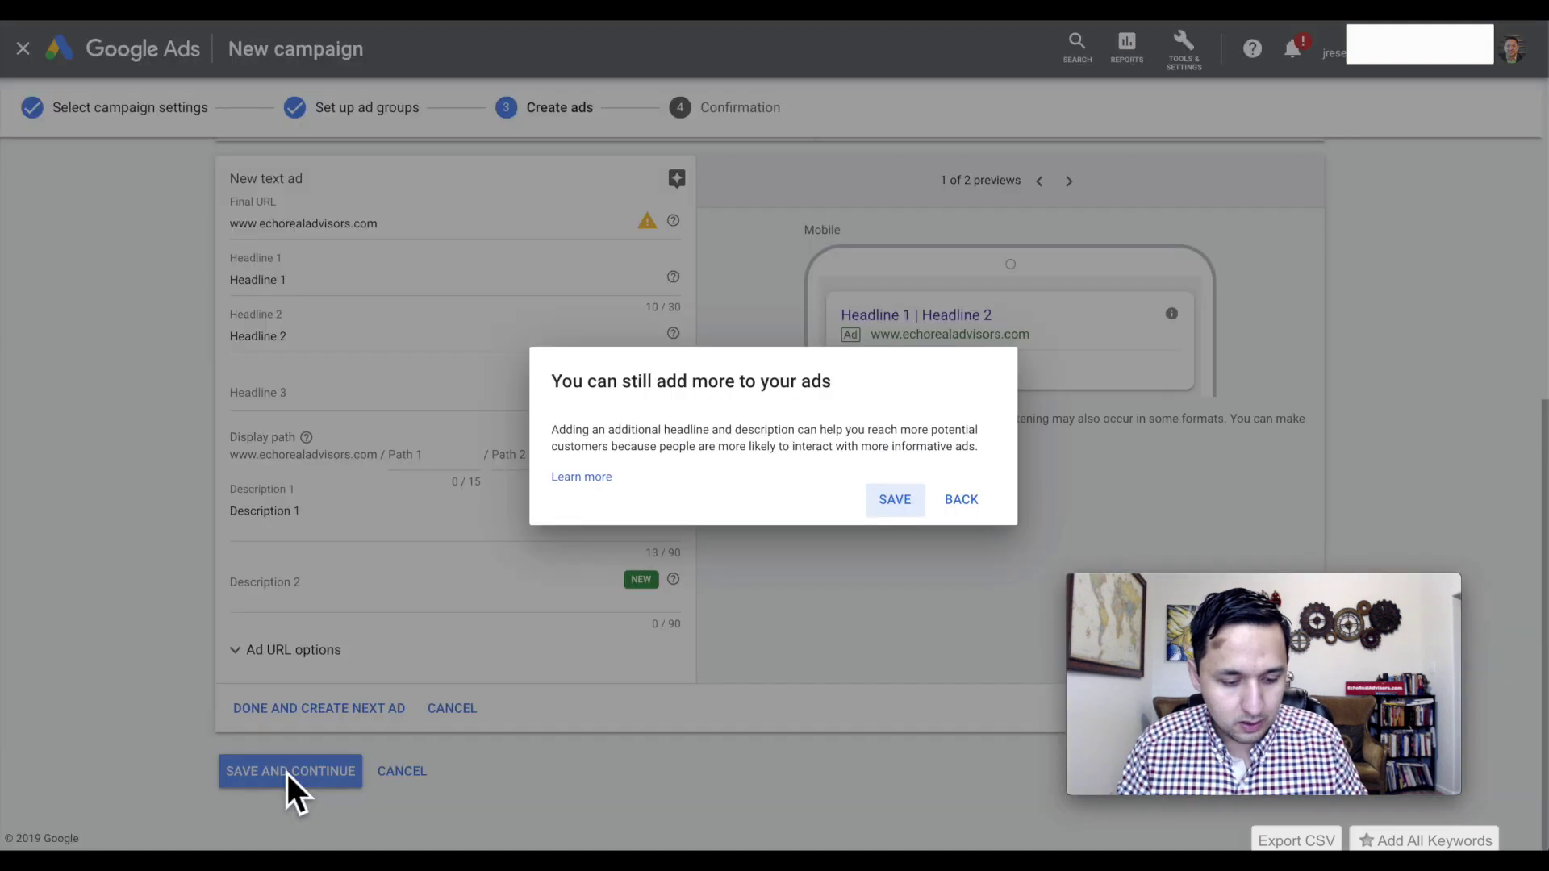
pyautogui.click(892, 502)
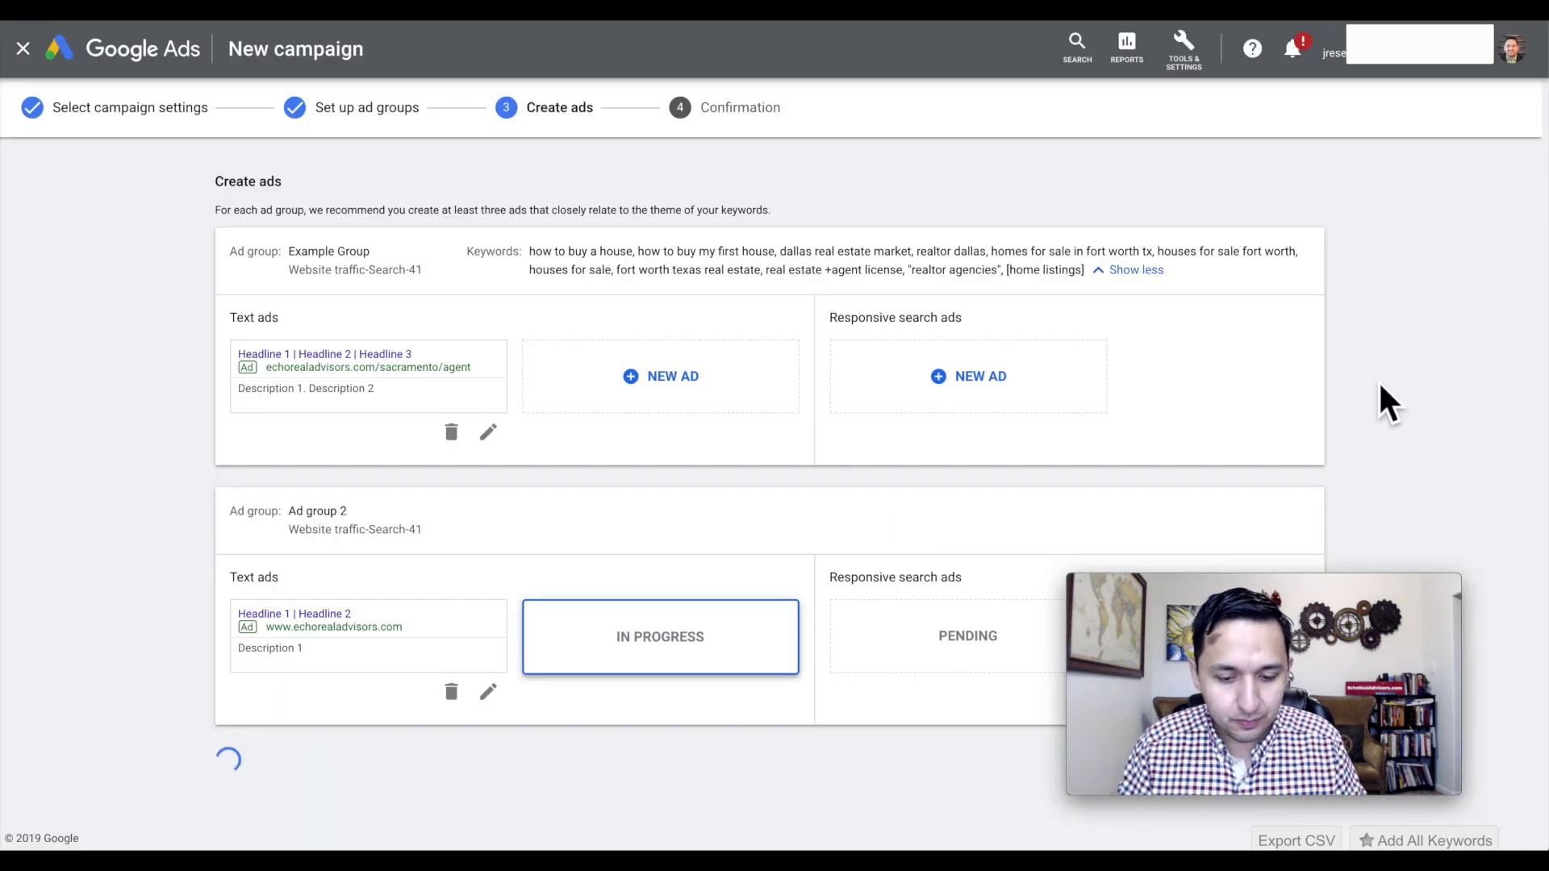